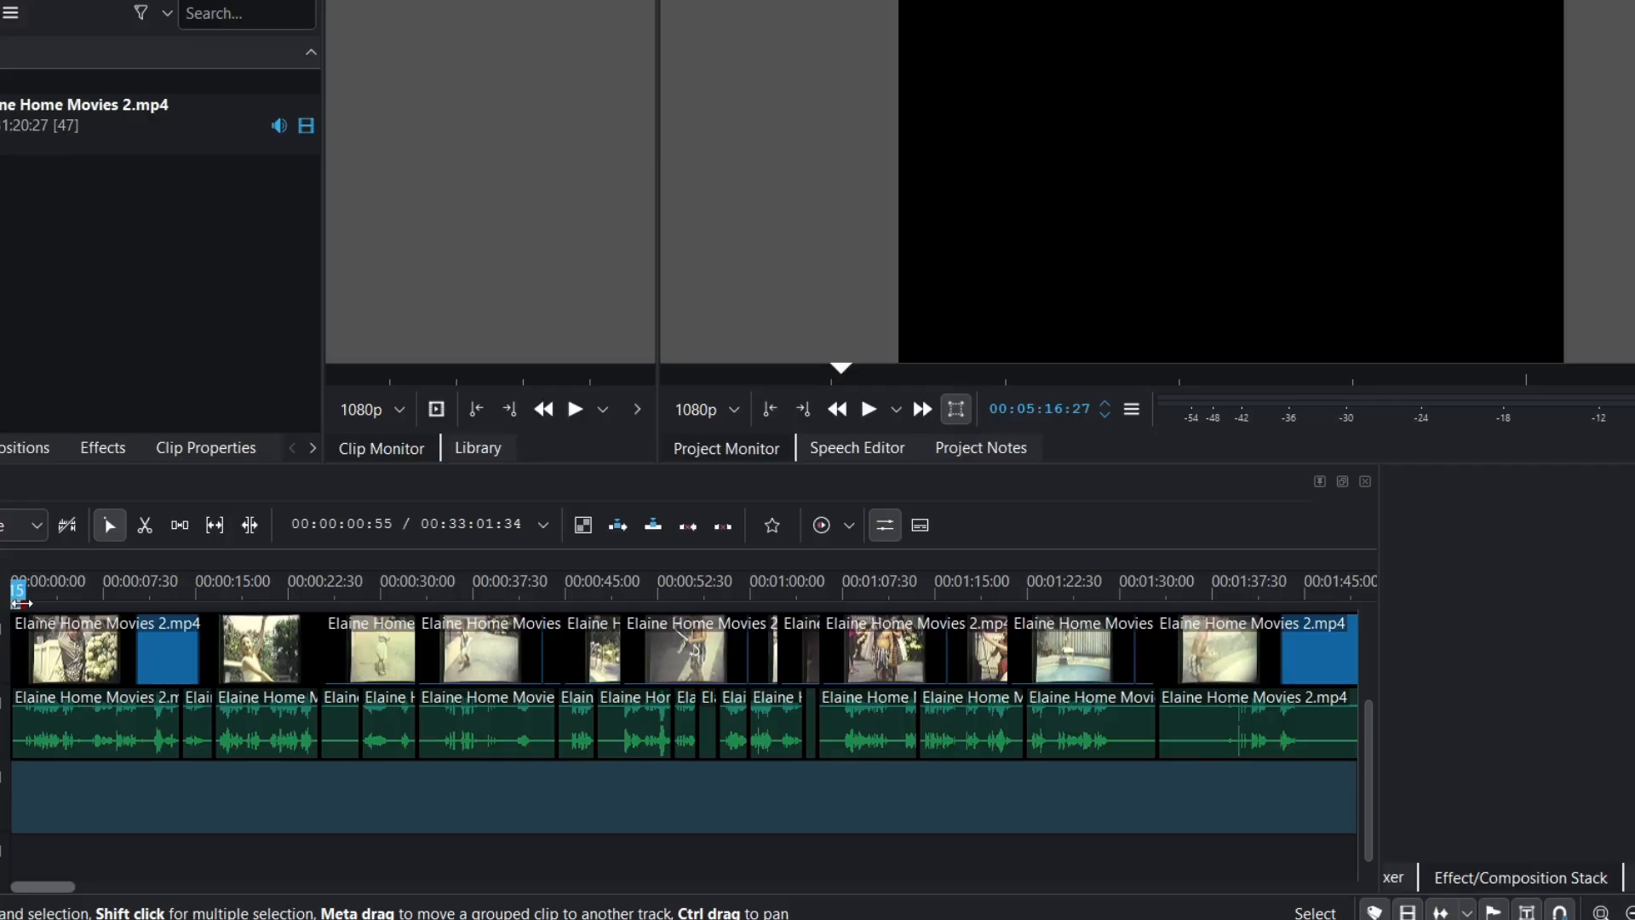
- Set the timeline zone from the project start to the end of the first group of clips, at about 00:05:15:20
left_click_drag(18, 603, 1380, 606)
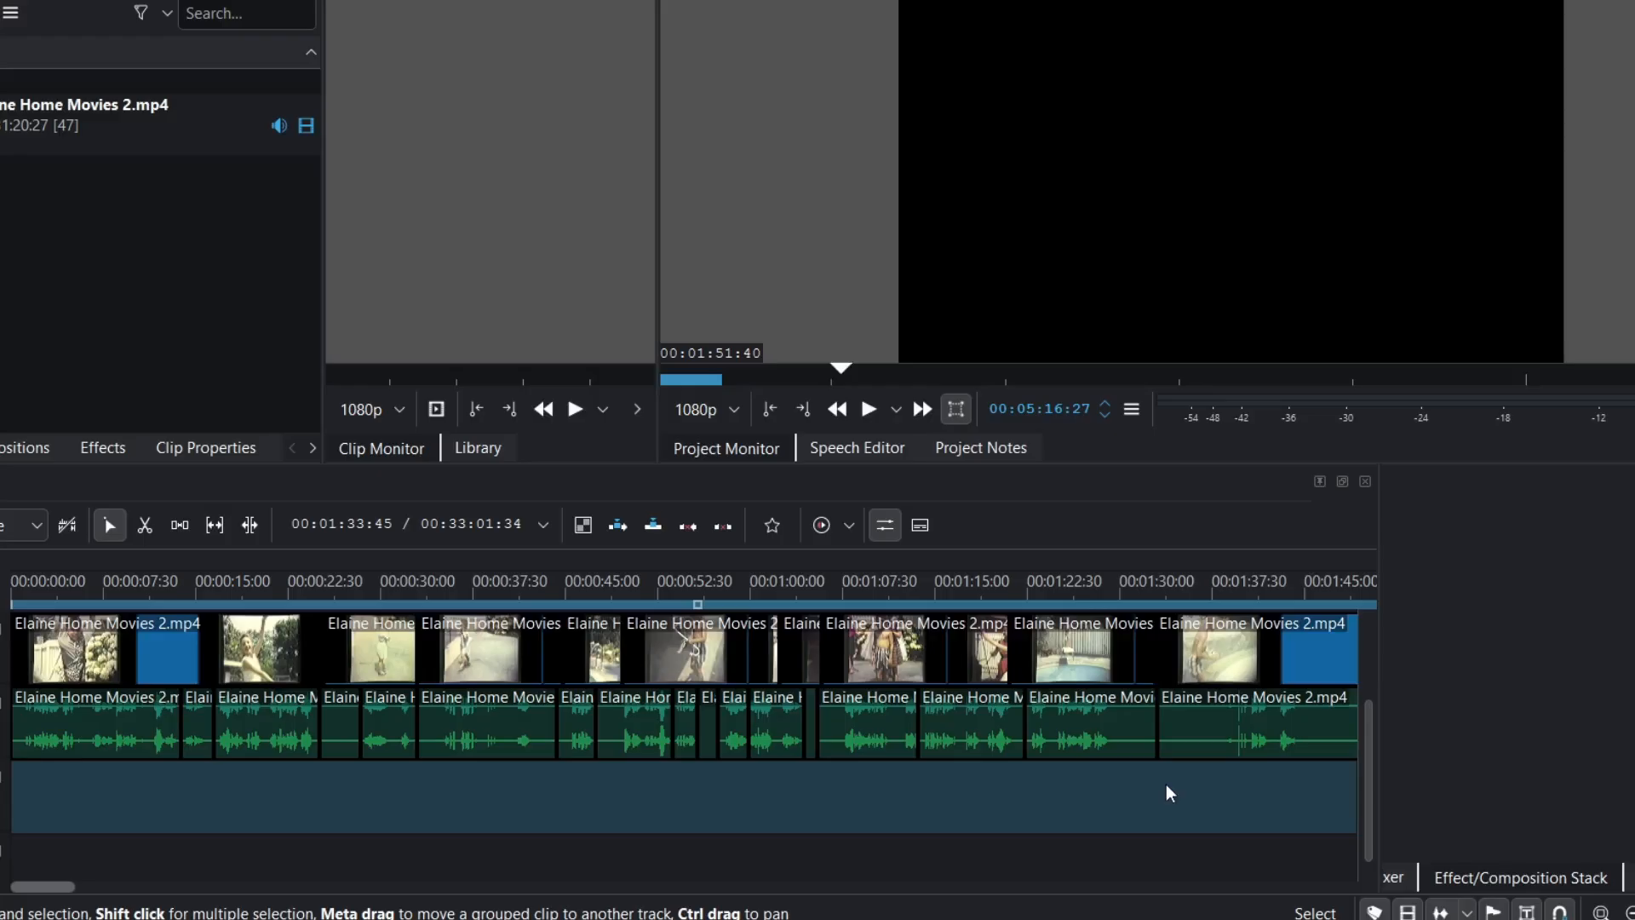
scroll(1167, 785, "down", 3)
scroll(1167, 784, "down", 1)
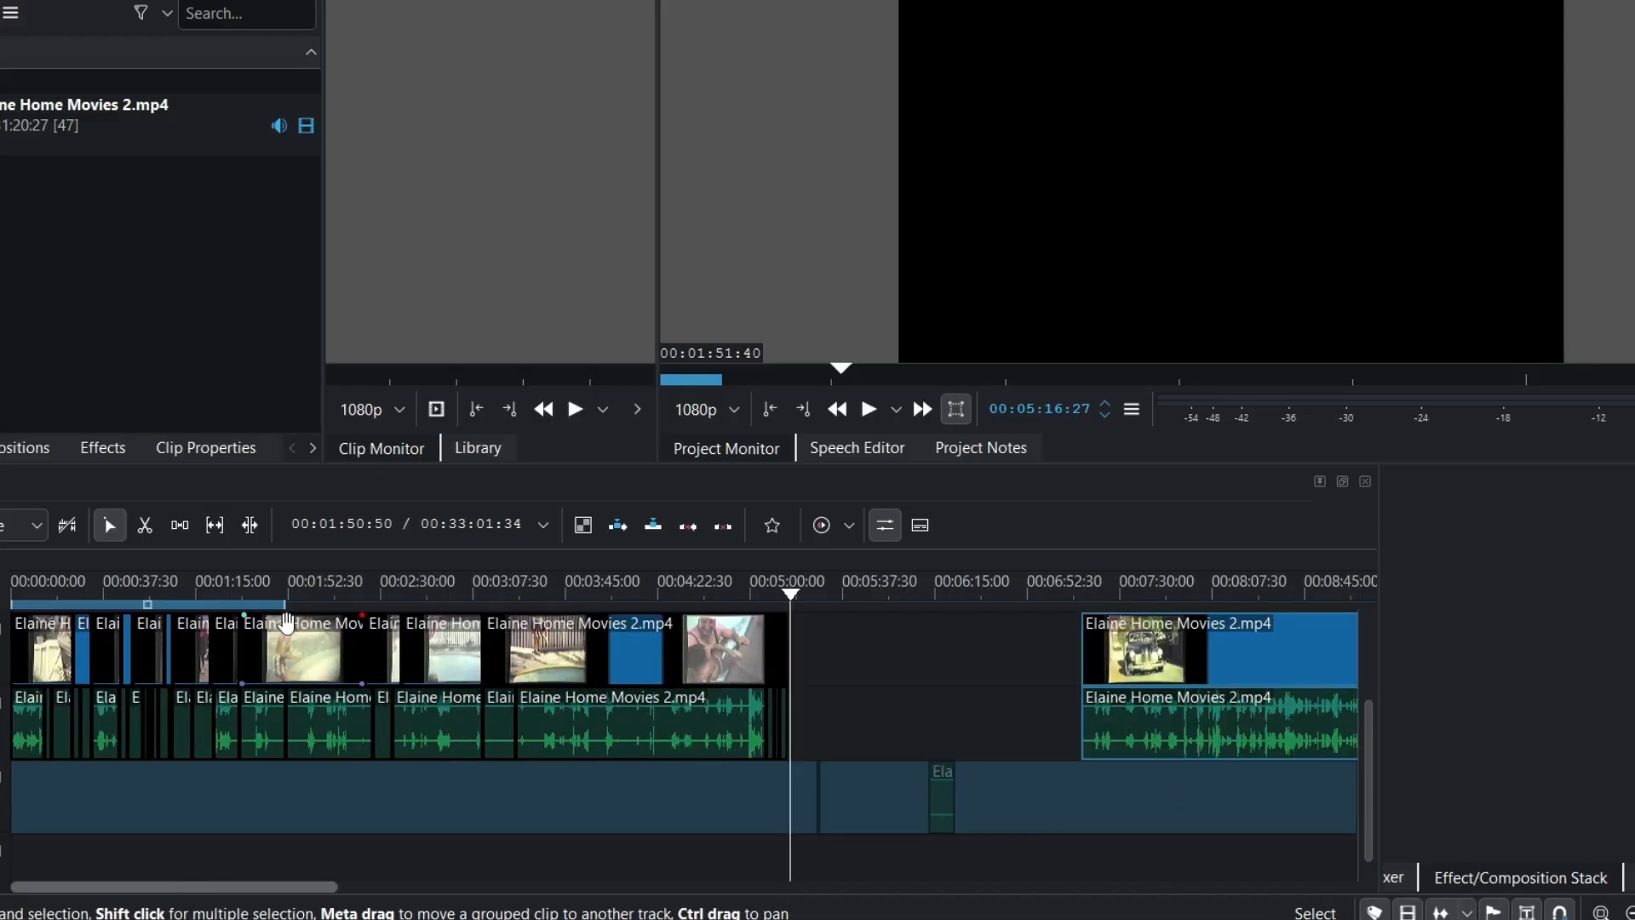
left_click_drag(286, 613, 787, 611)
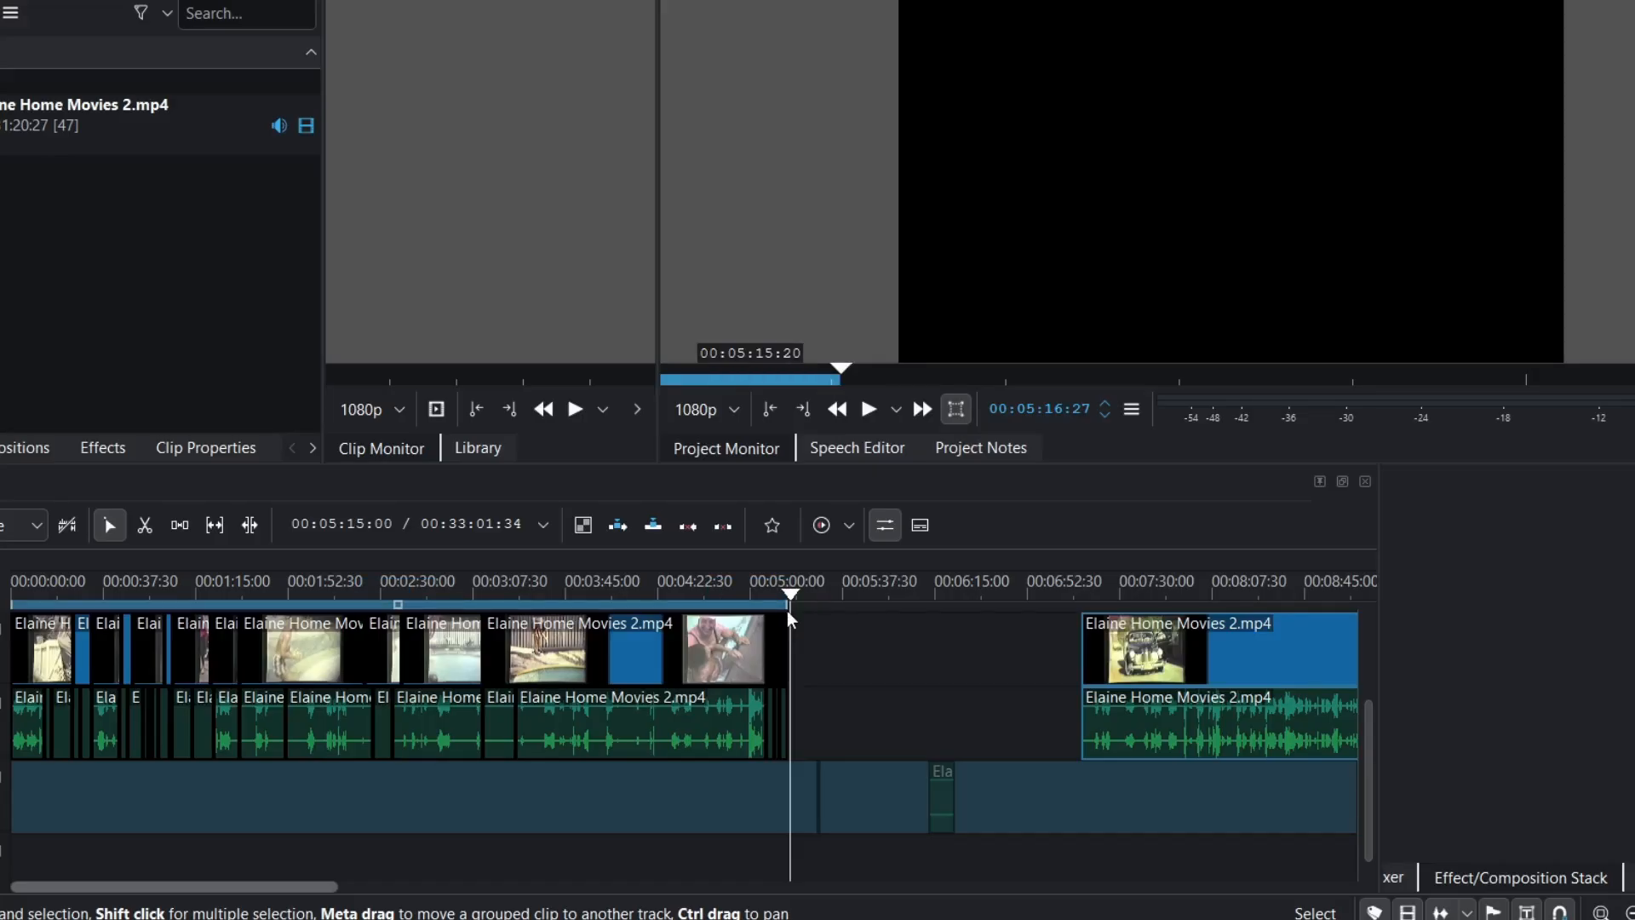
scroll(787, 611, "up", 2)
scroll(787, 611, "up", 2)
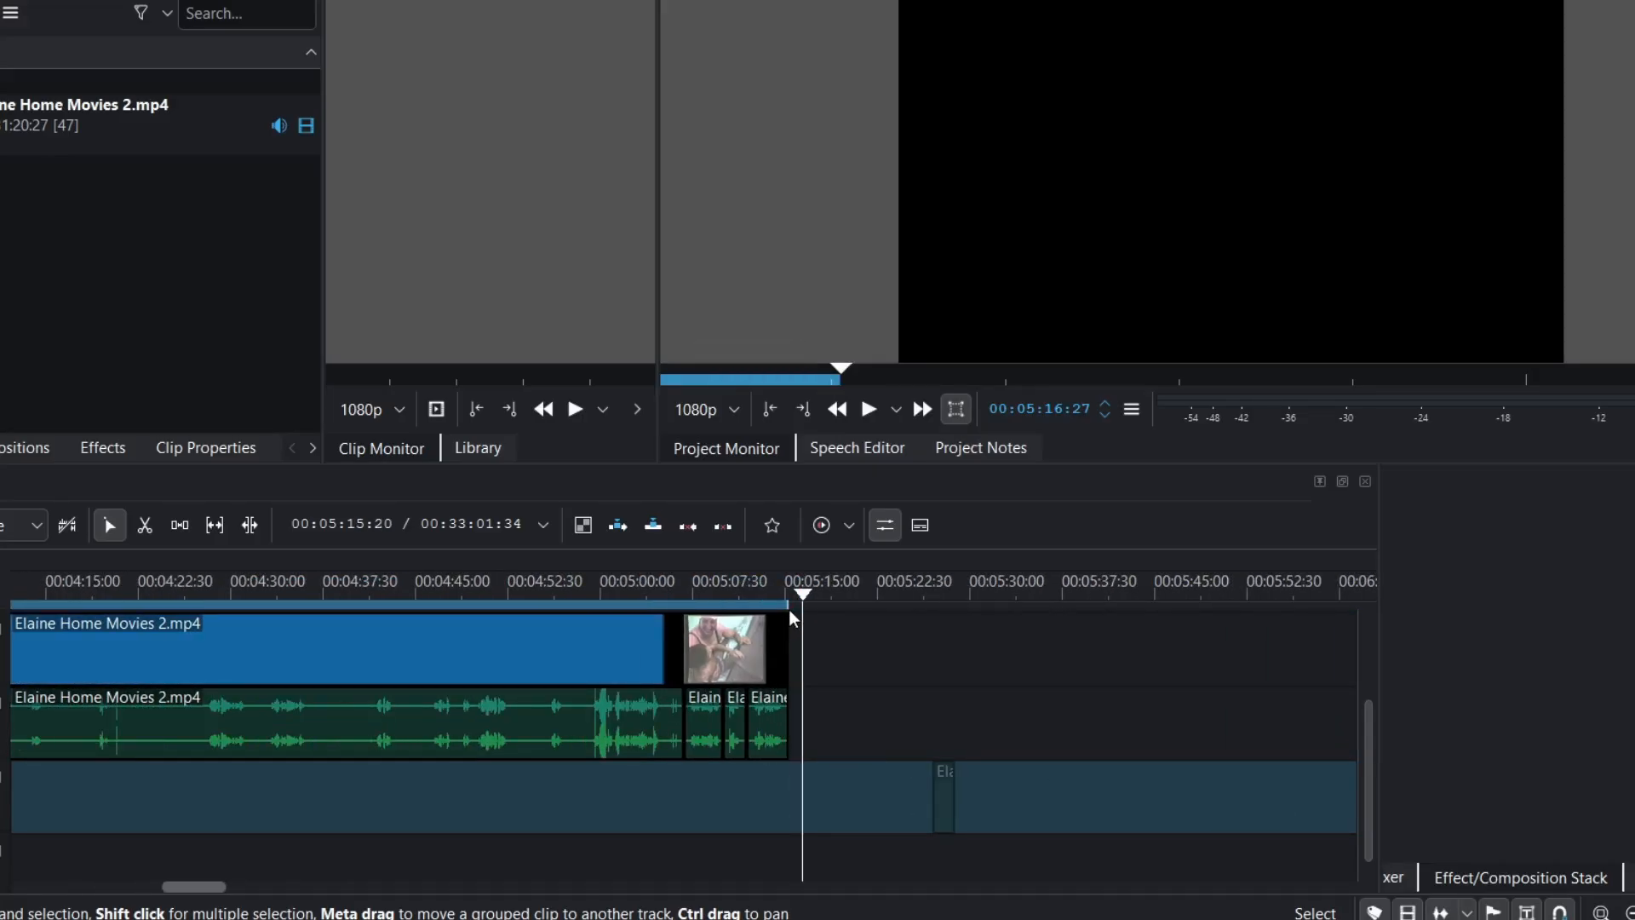
scroll(549, 797, "down", 4)
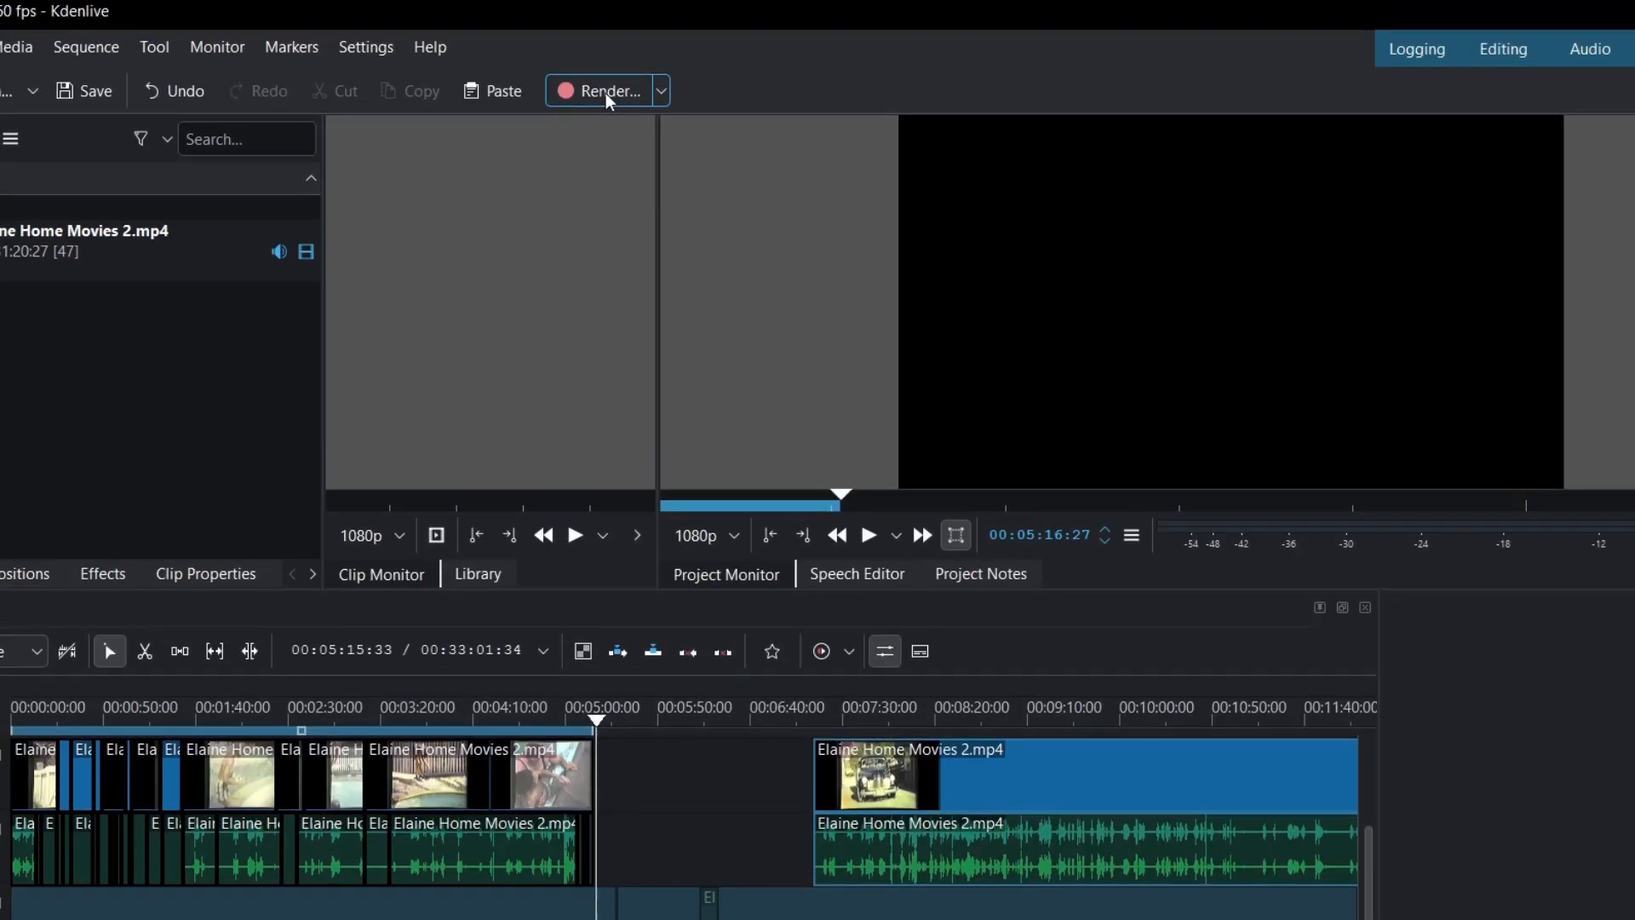
- Set up a render of the selected zone only, using the audio-only WAV preset
left_click(606, 94)
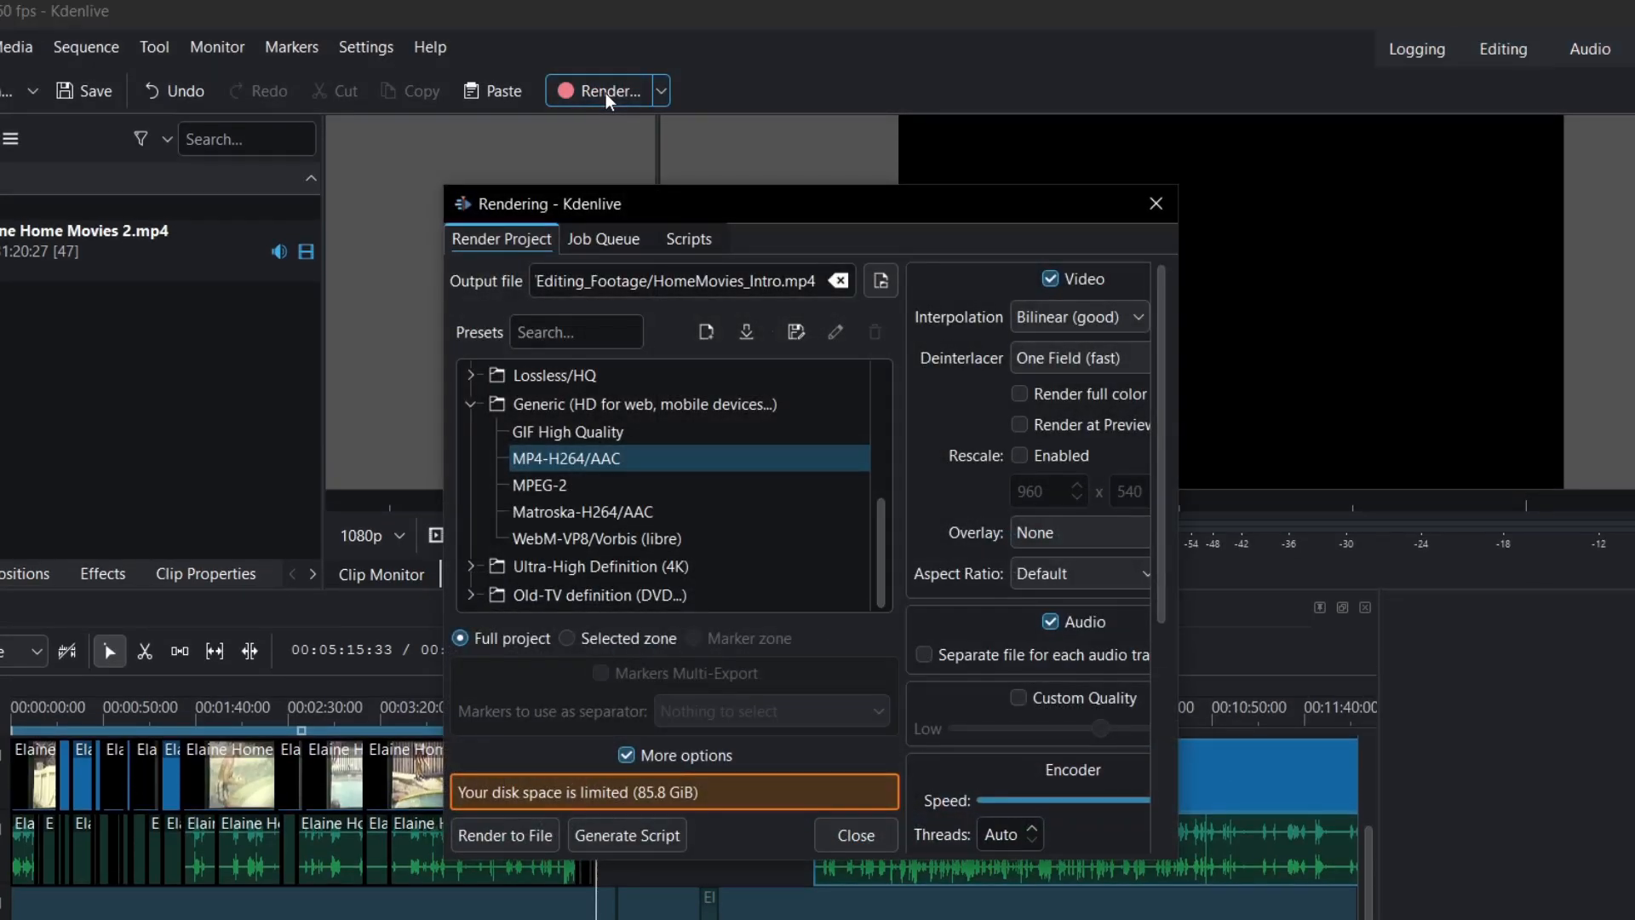
left_click(470, 405)
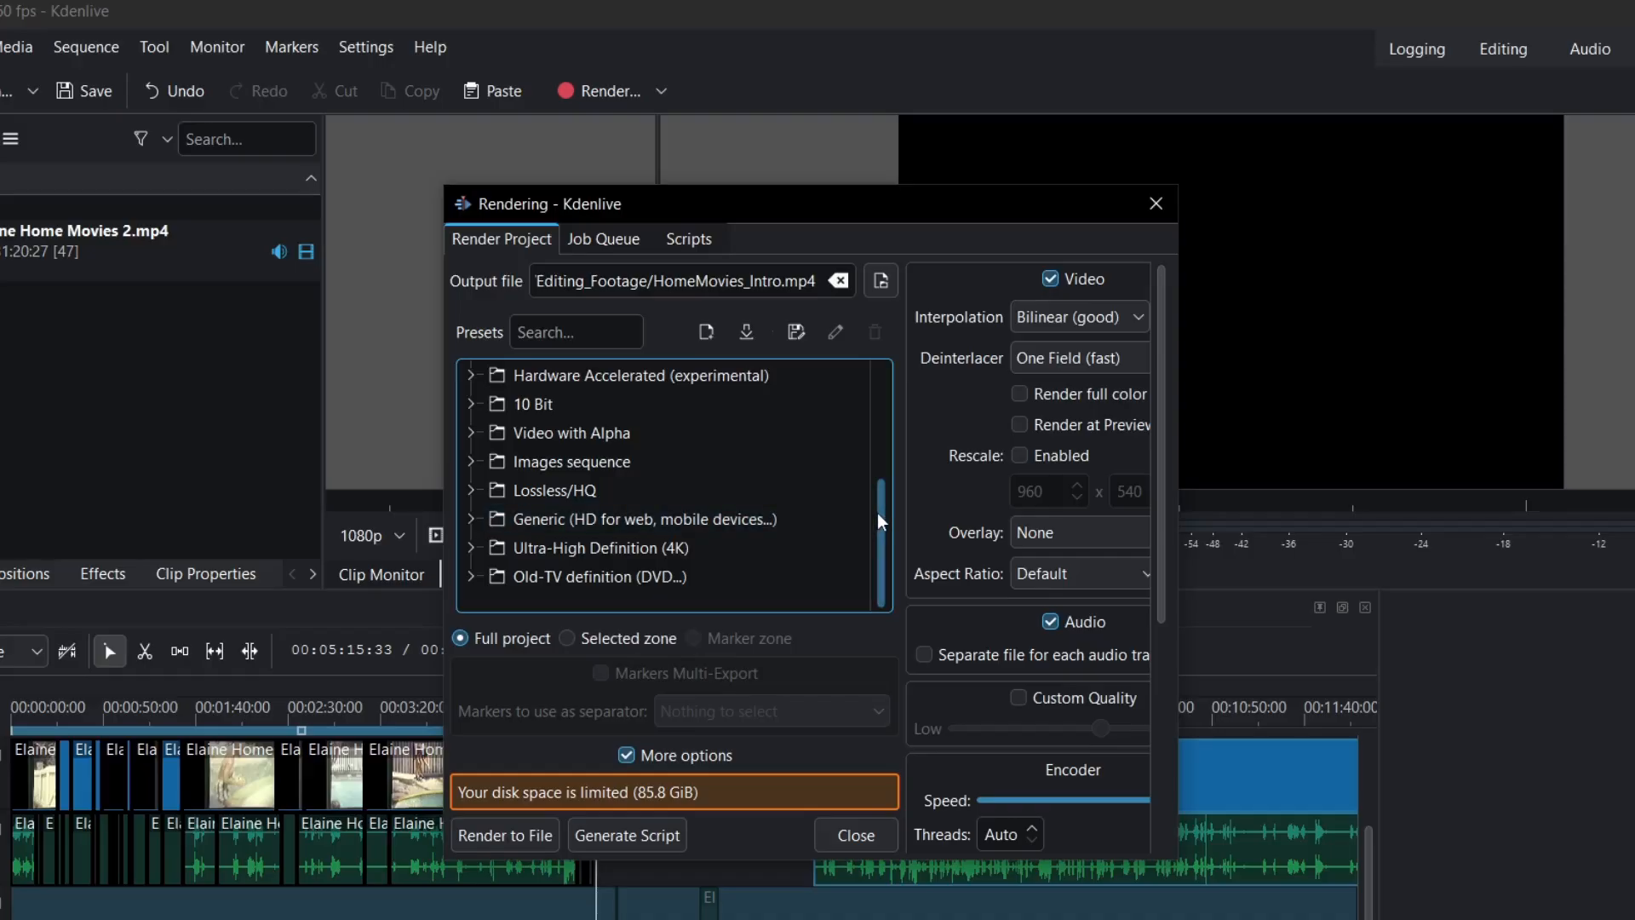
left_click_drag(877, 513, 874, 395)
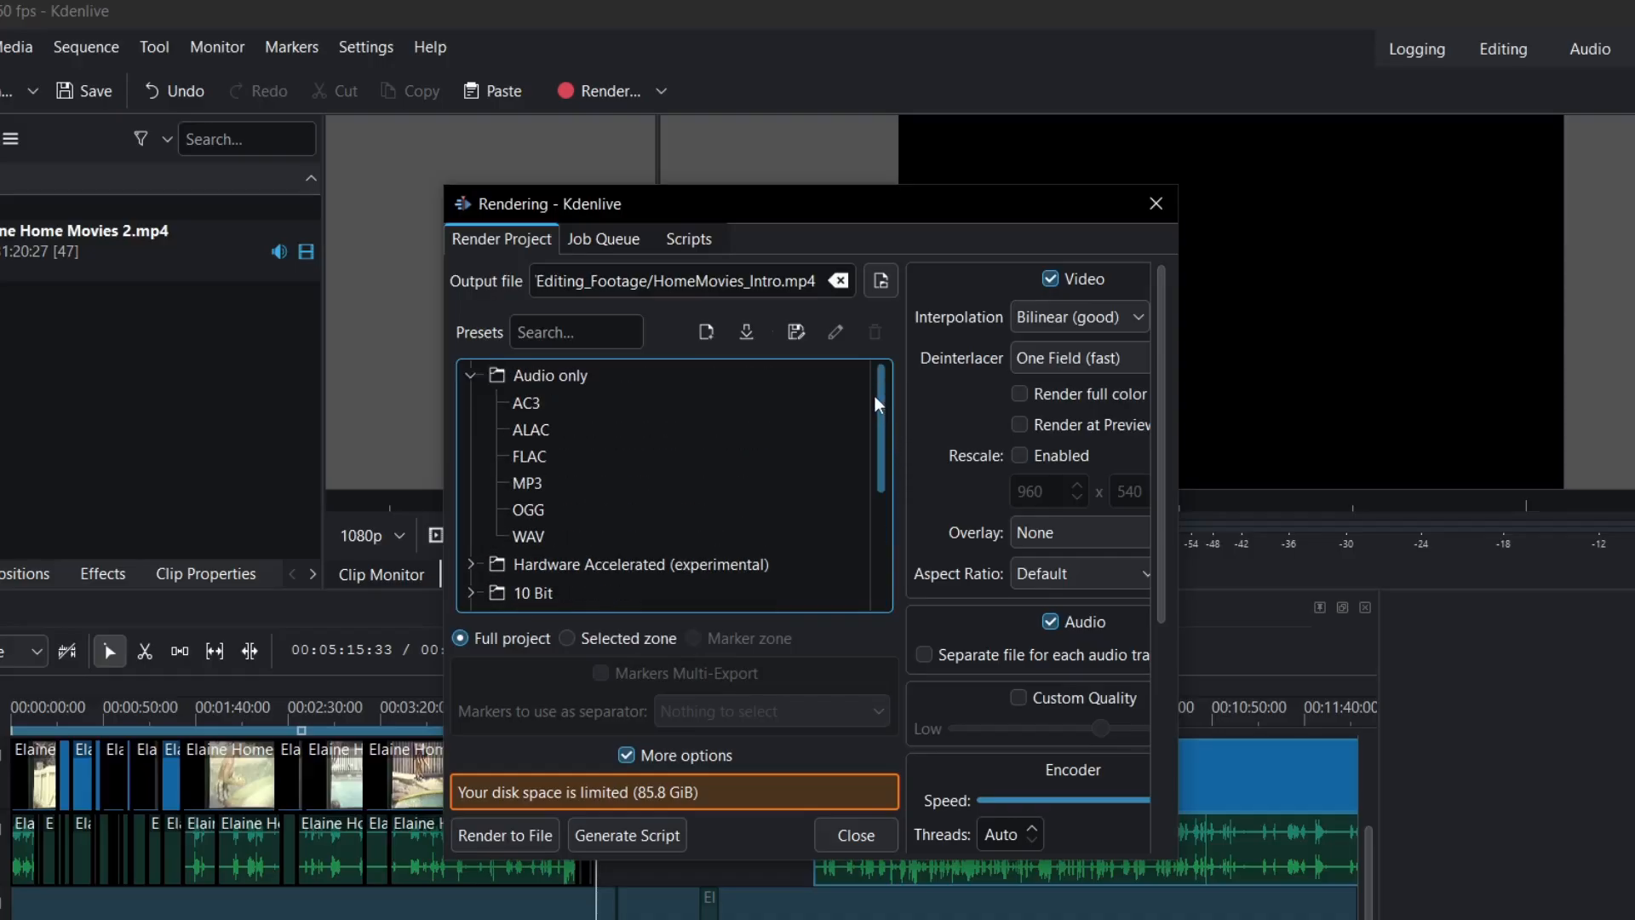
left_click(566, 537)
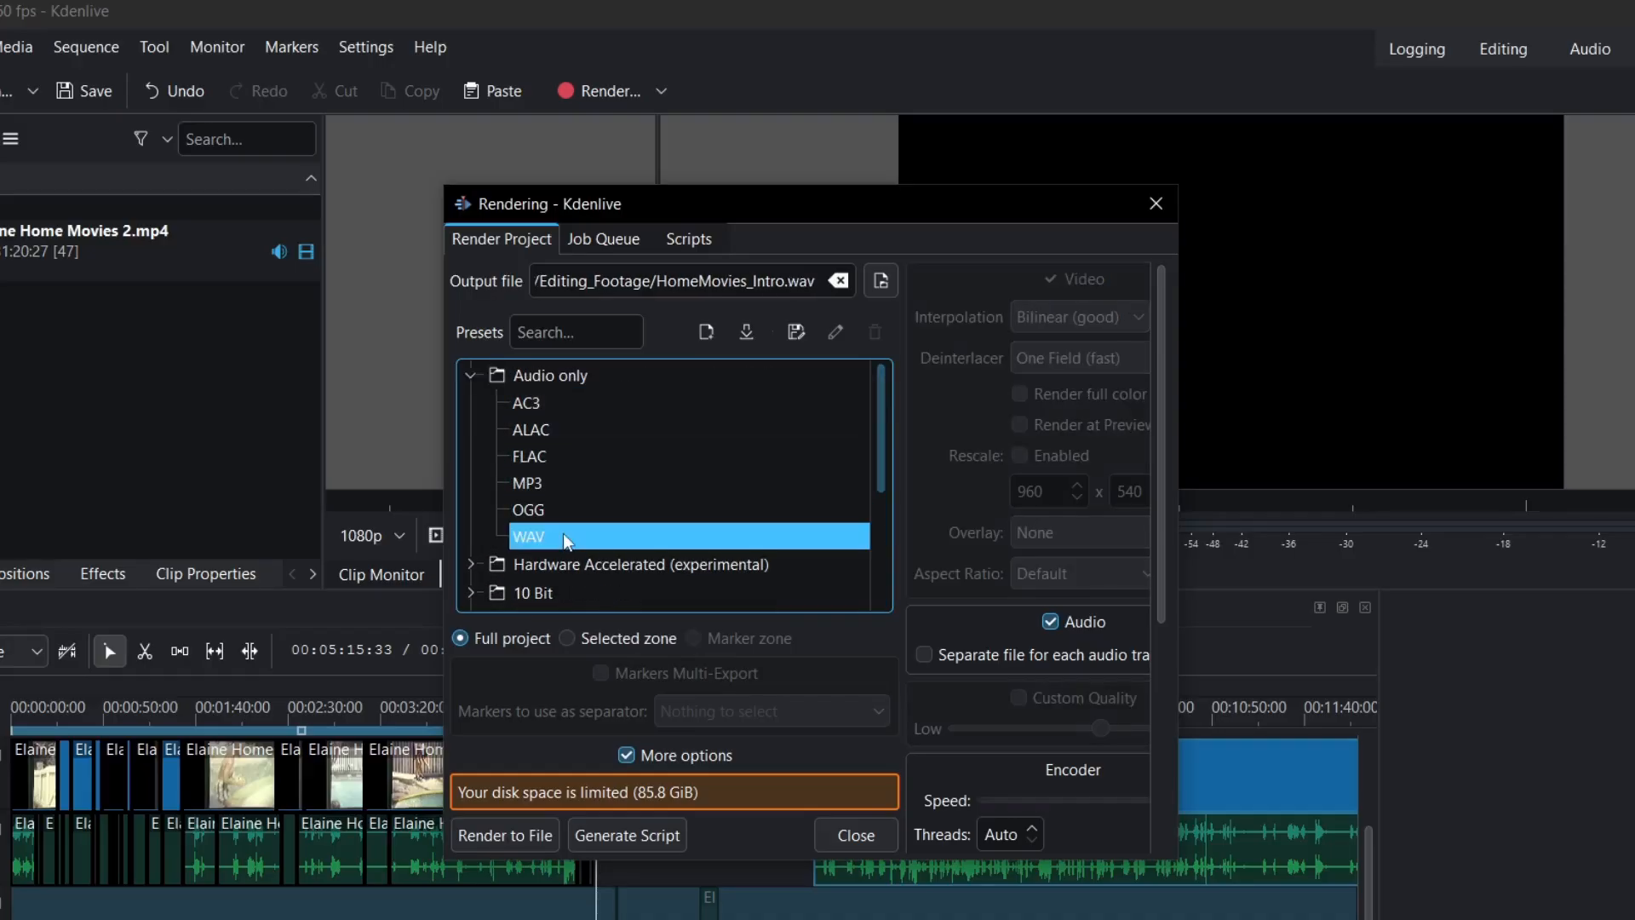
left_click(567, 638)
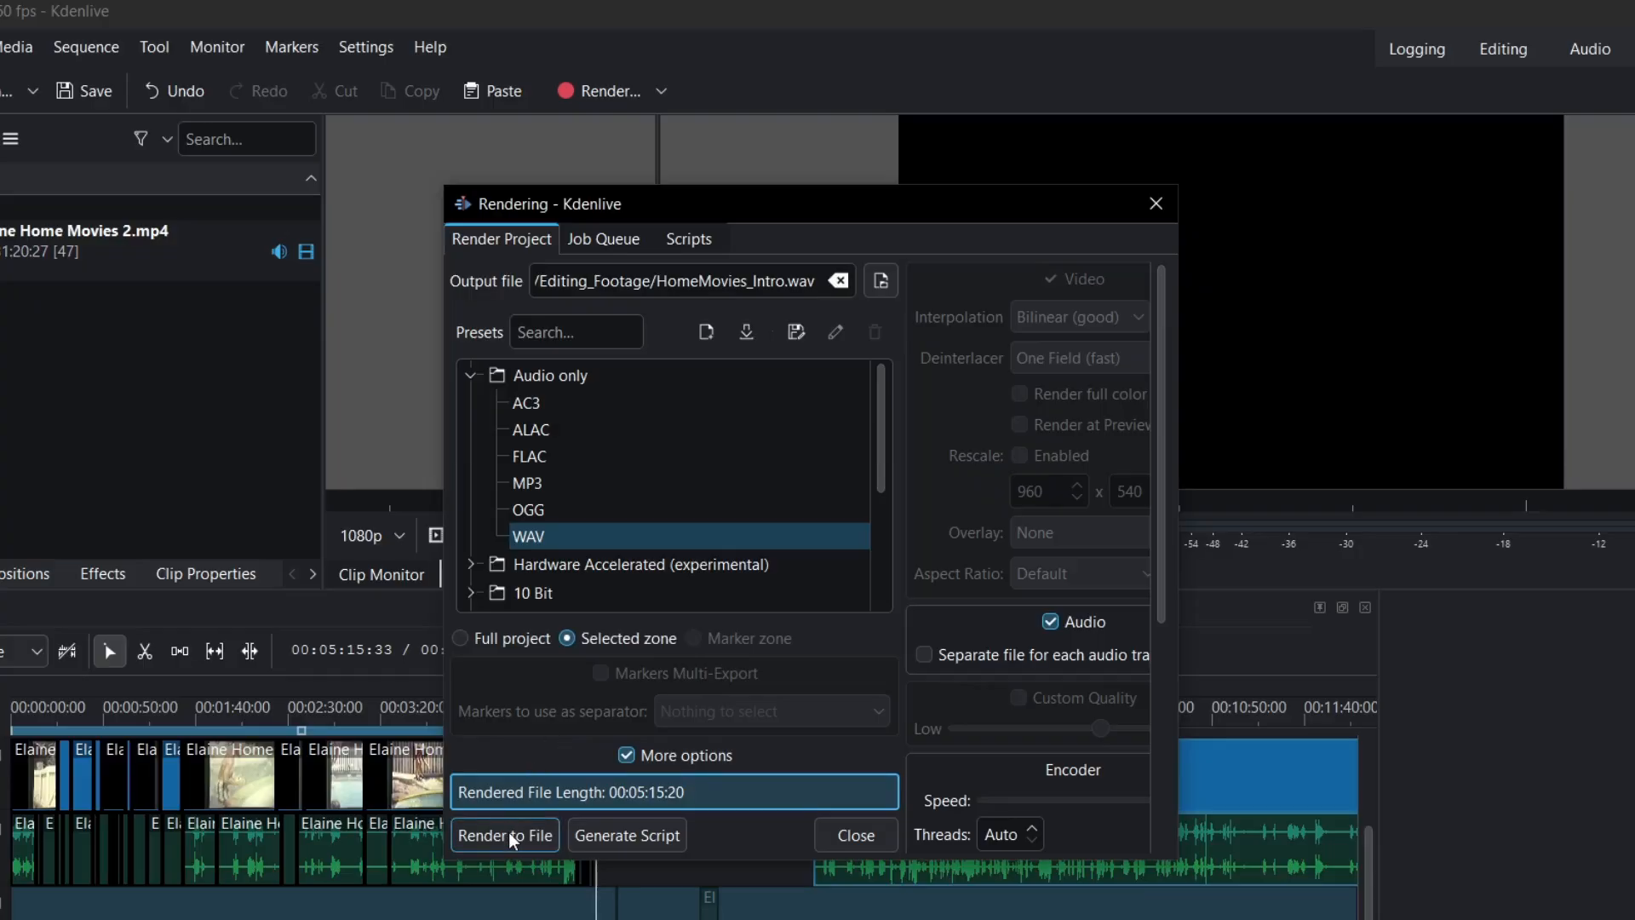
- Name the output file "Fun in the pool_OG_Audio" and render the selected zone to it
left_click(881, 283)
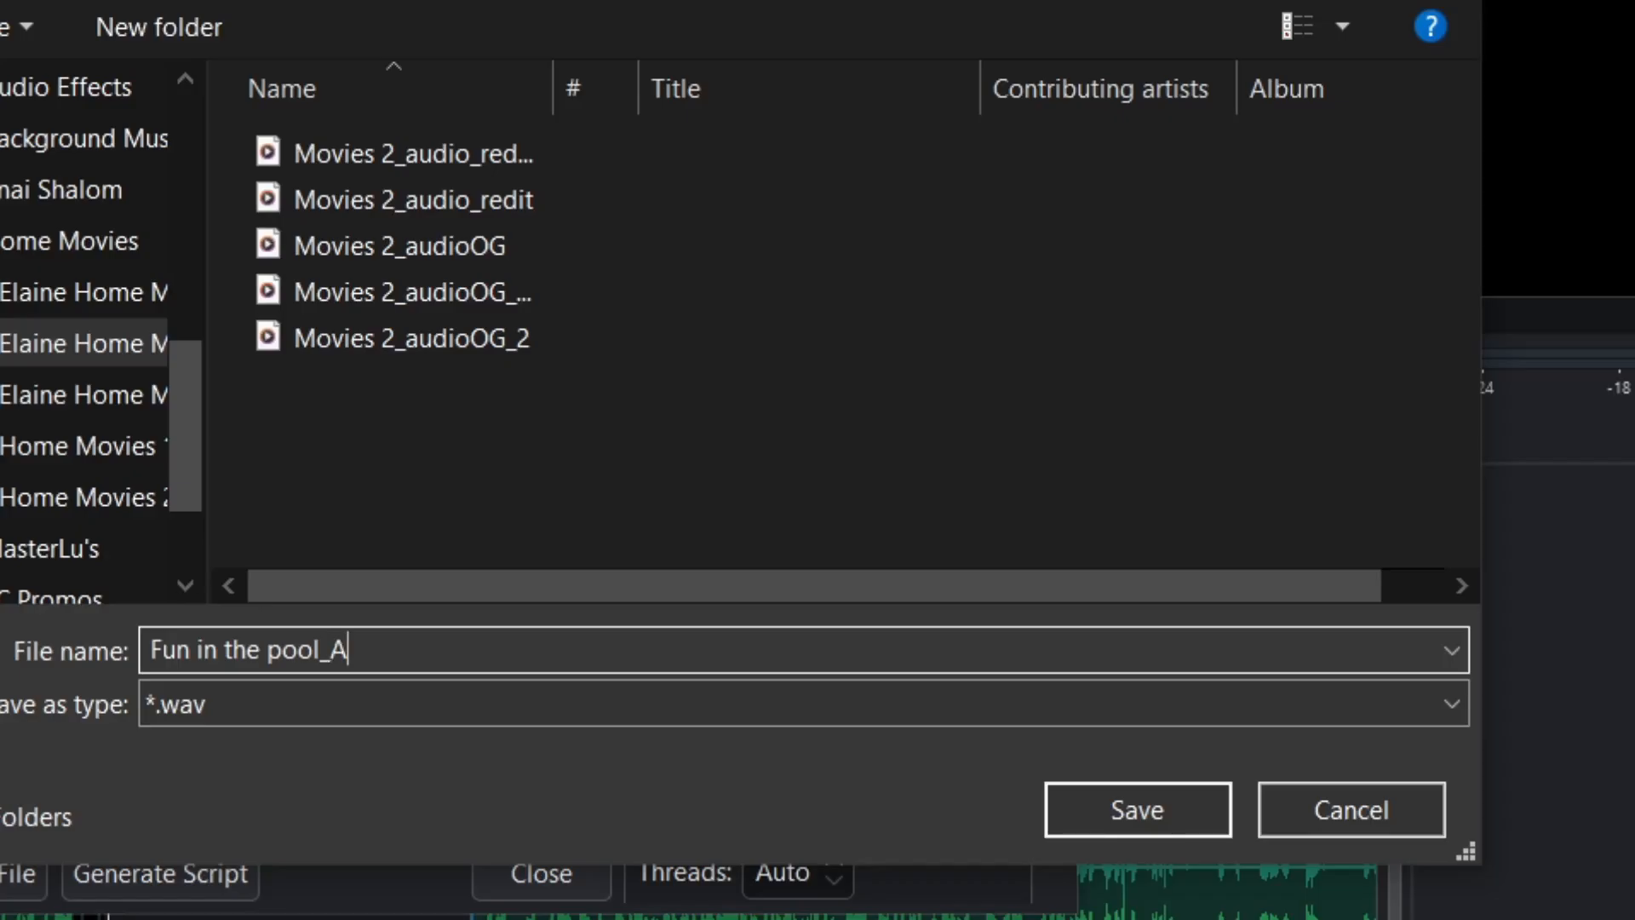
type("udio")
key("Left")
key("Left")
type("OG_")
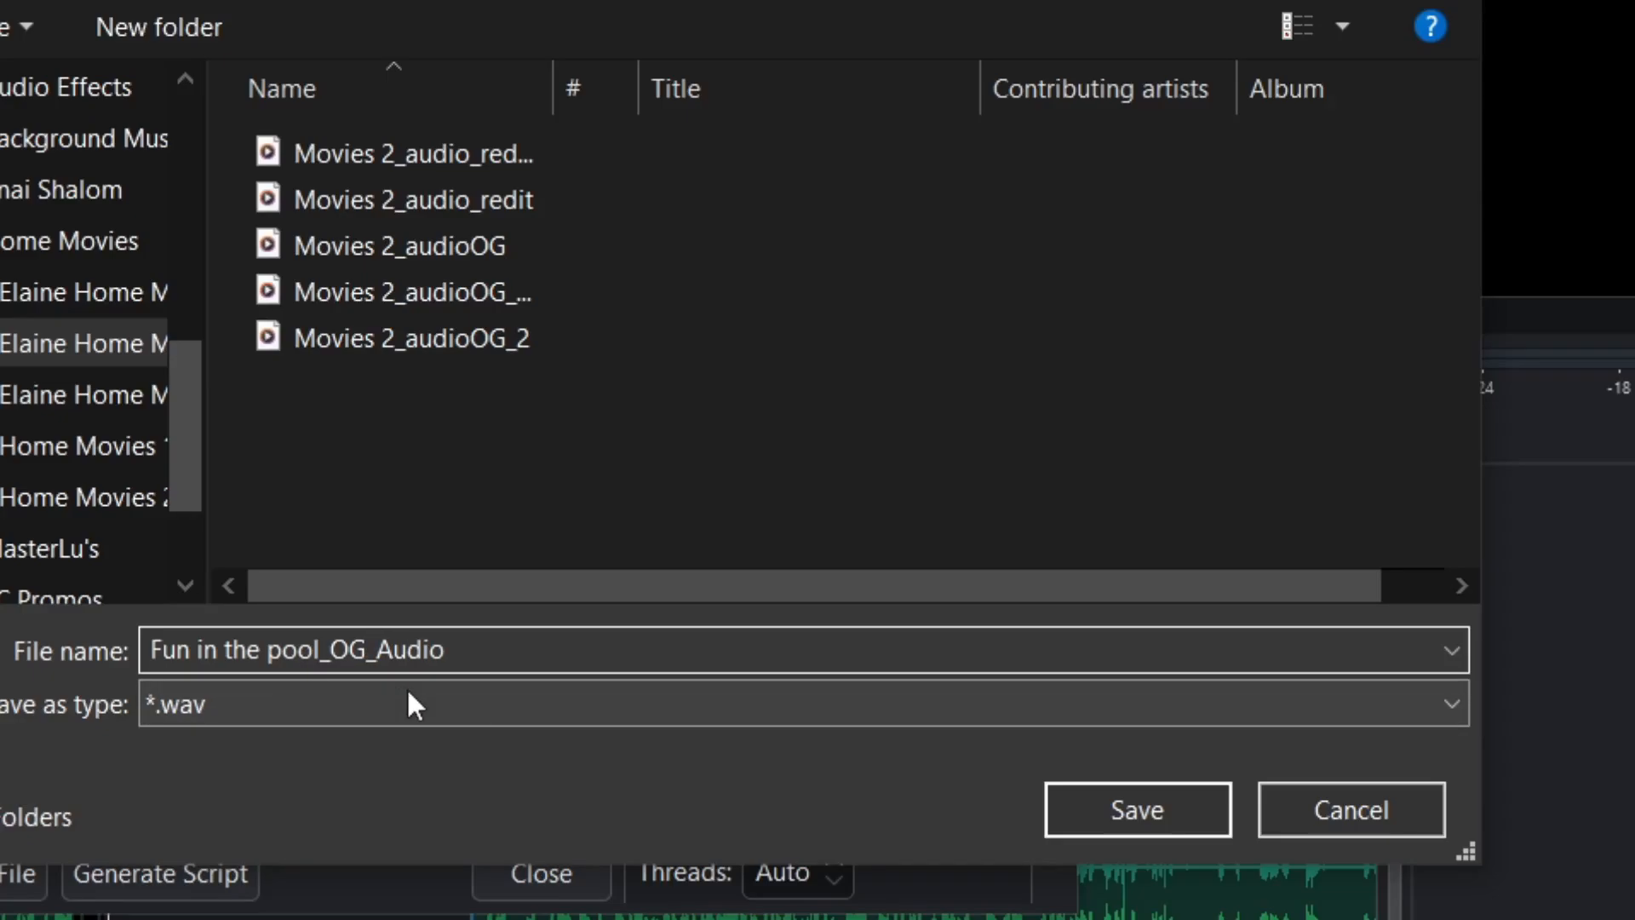
left_click(1137, 809)
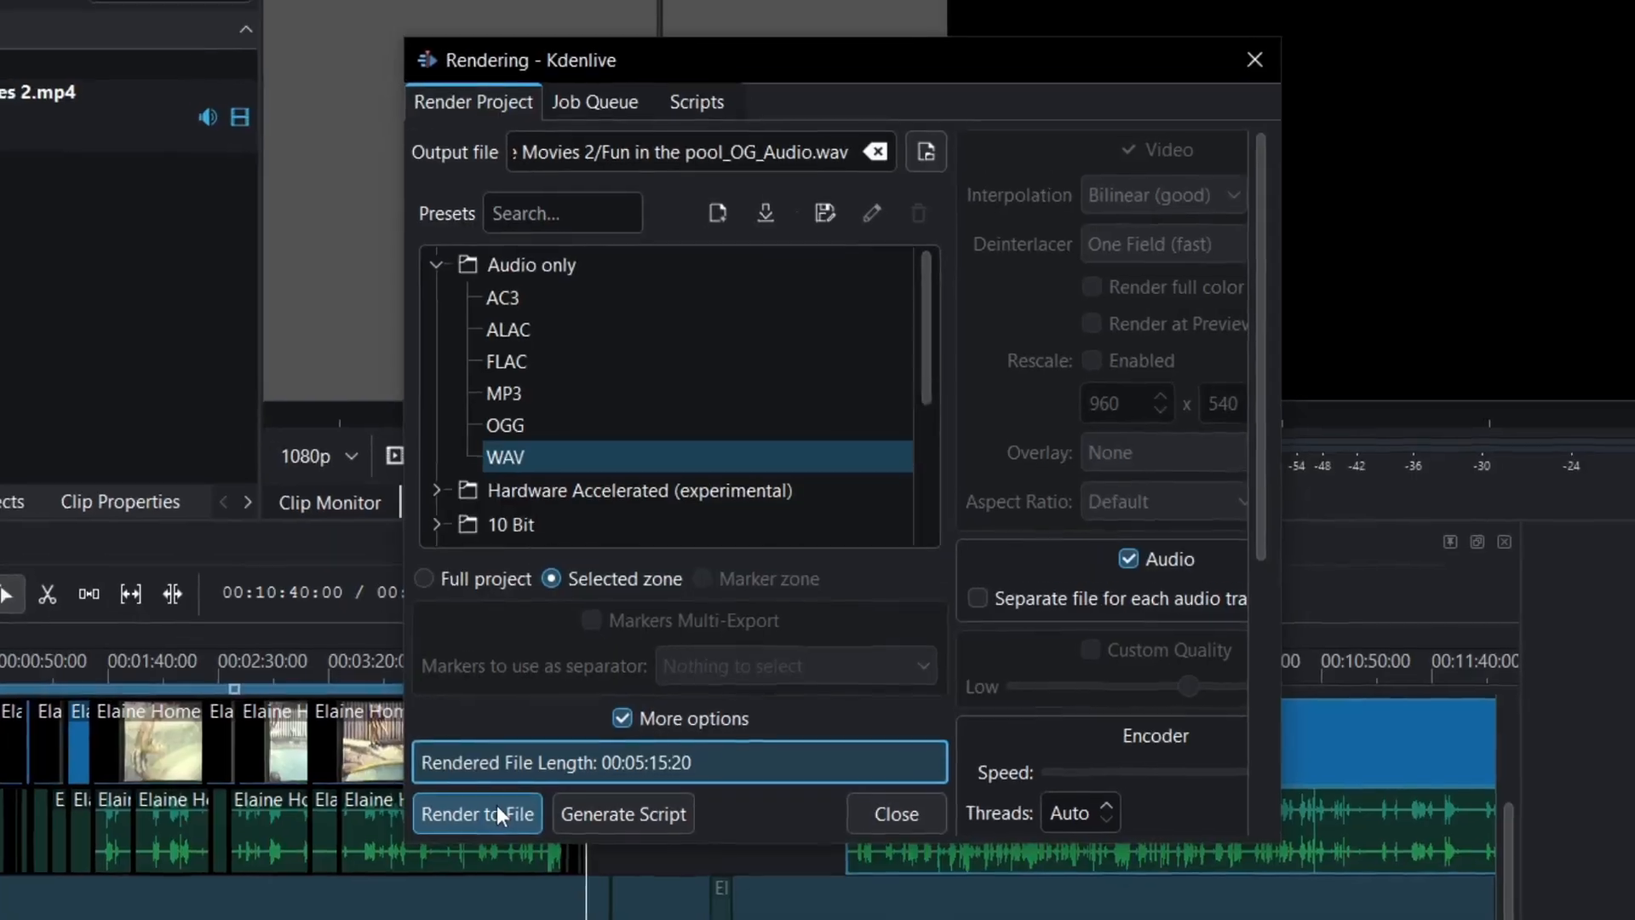
left_click(426, 736)
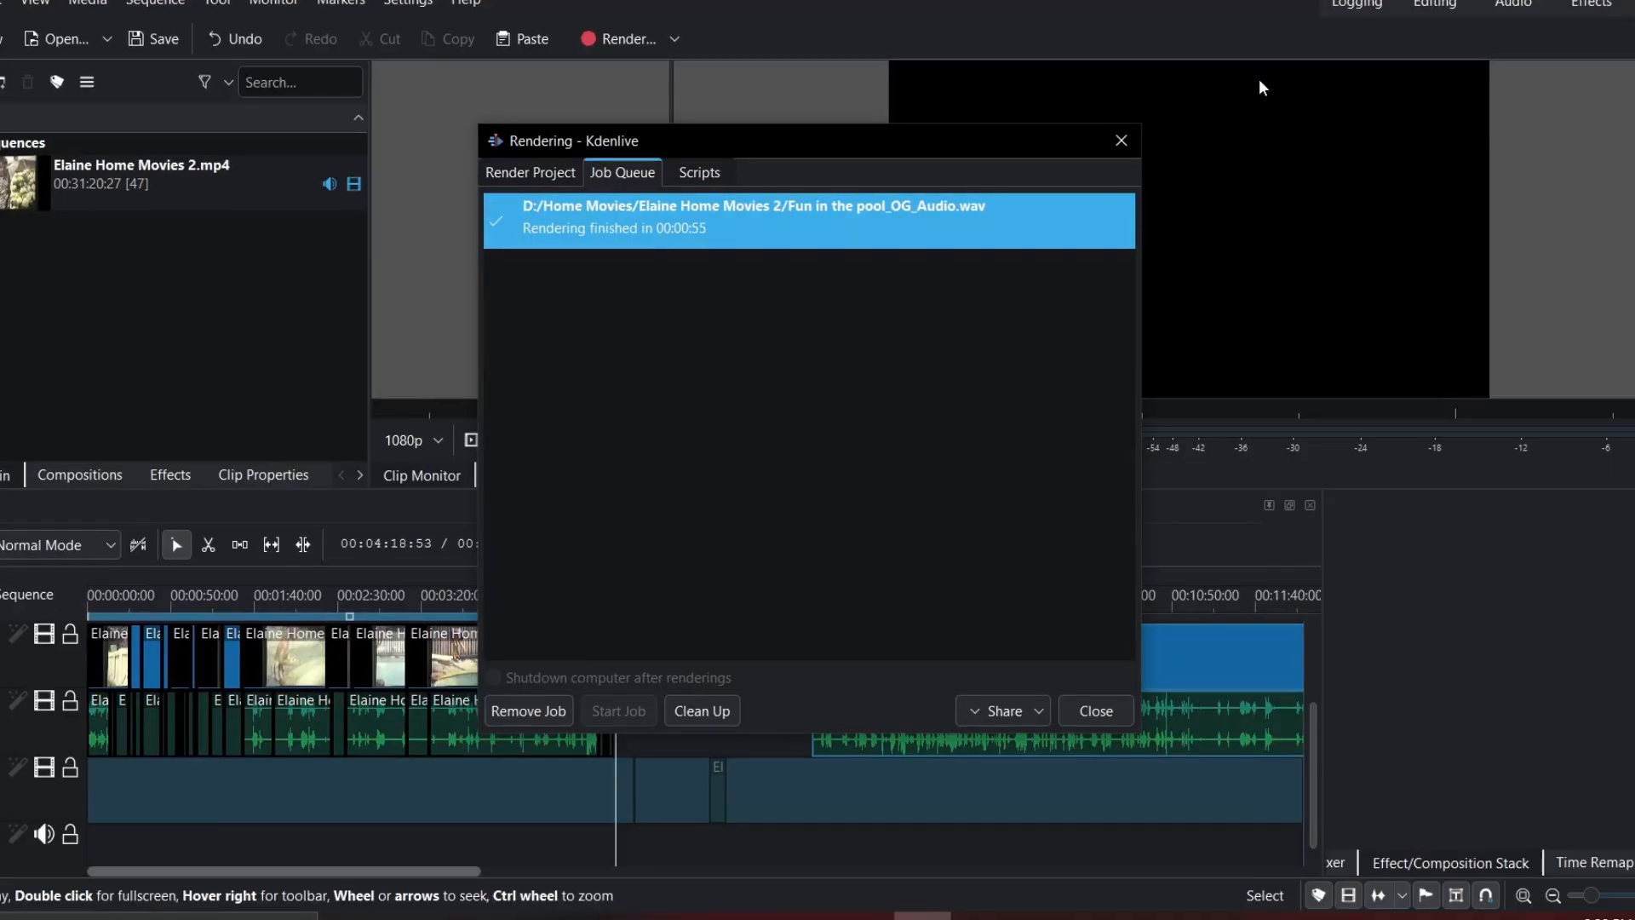
- Clear the finished job from the render queue and save the project
left_click(535, 708)
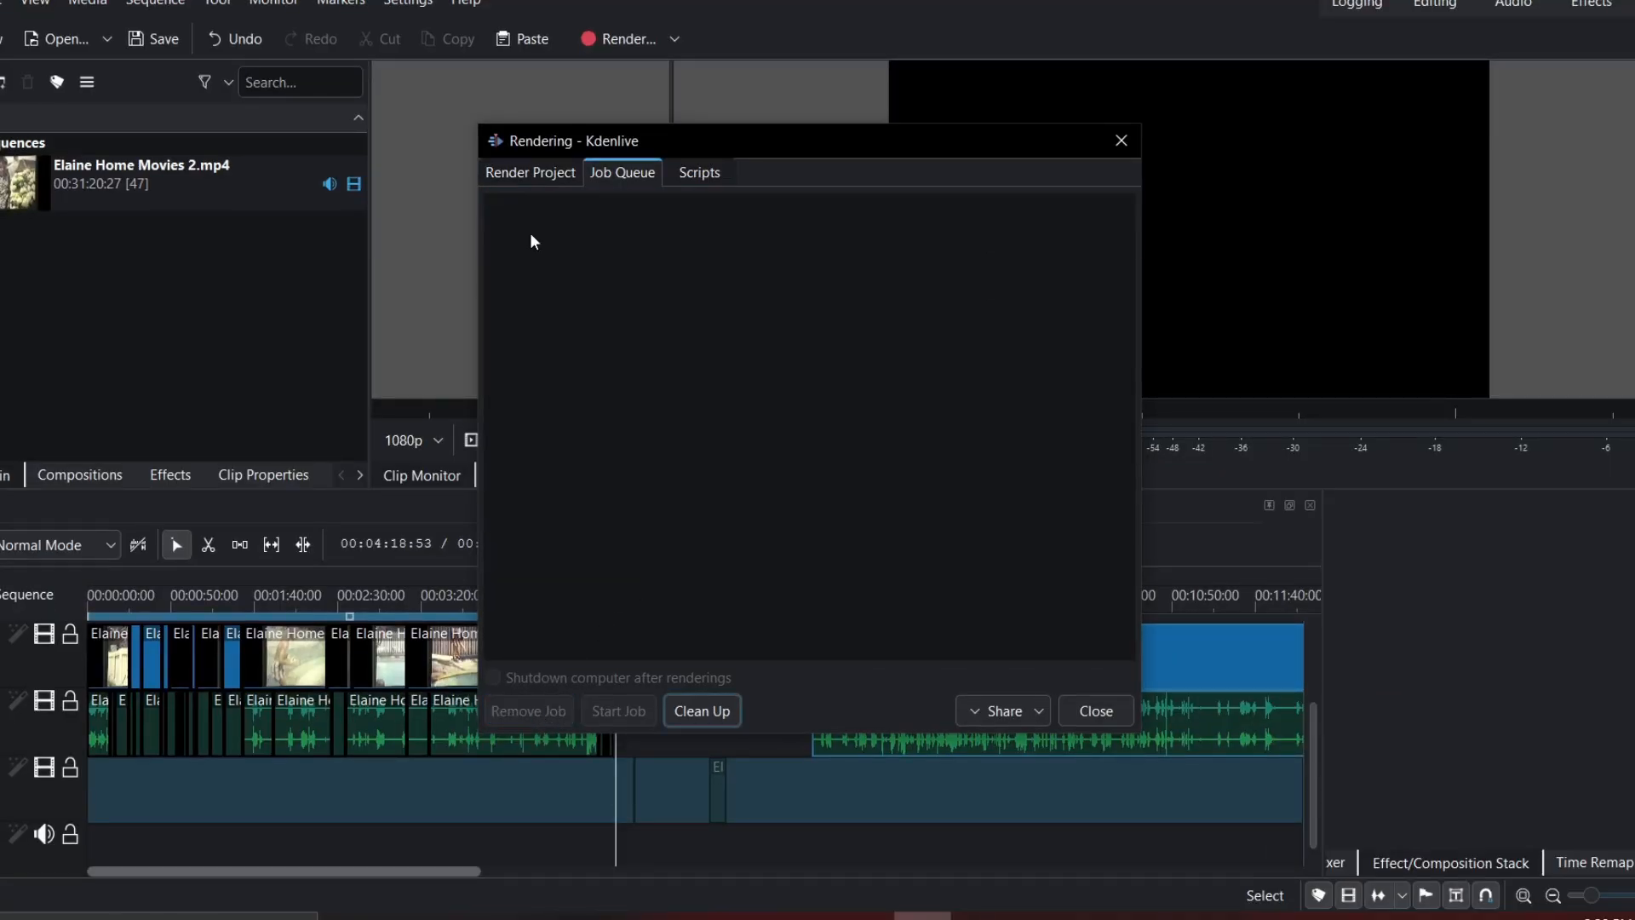
left_click(535, 175)
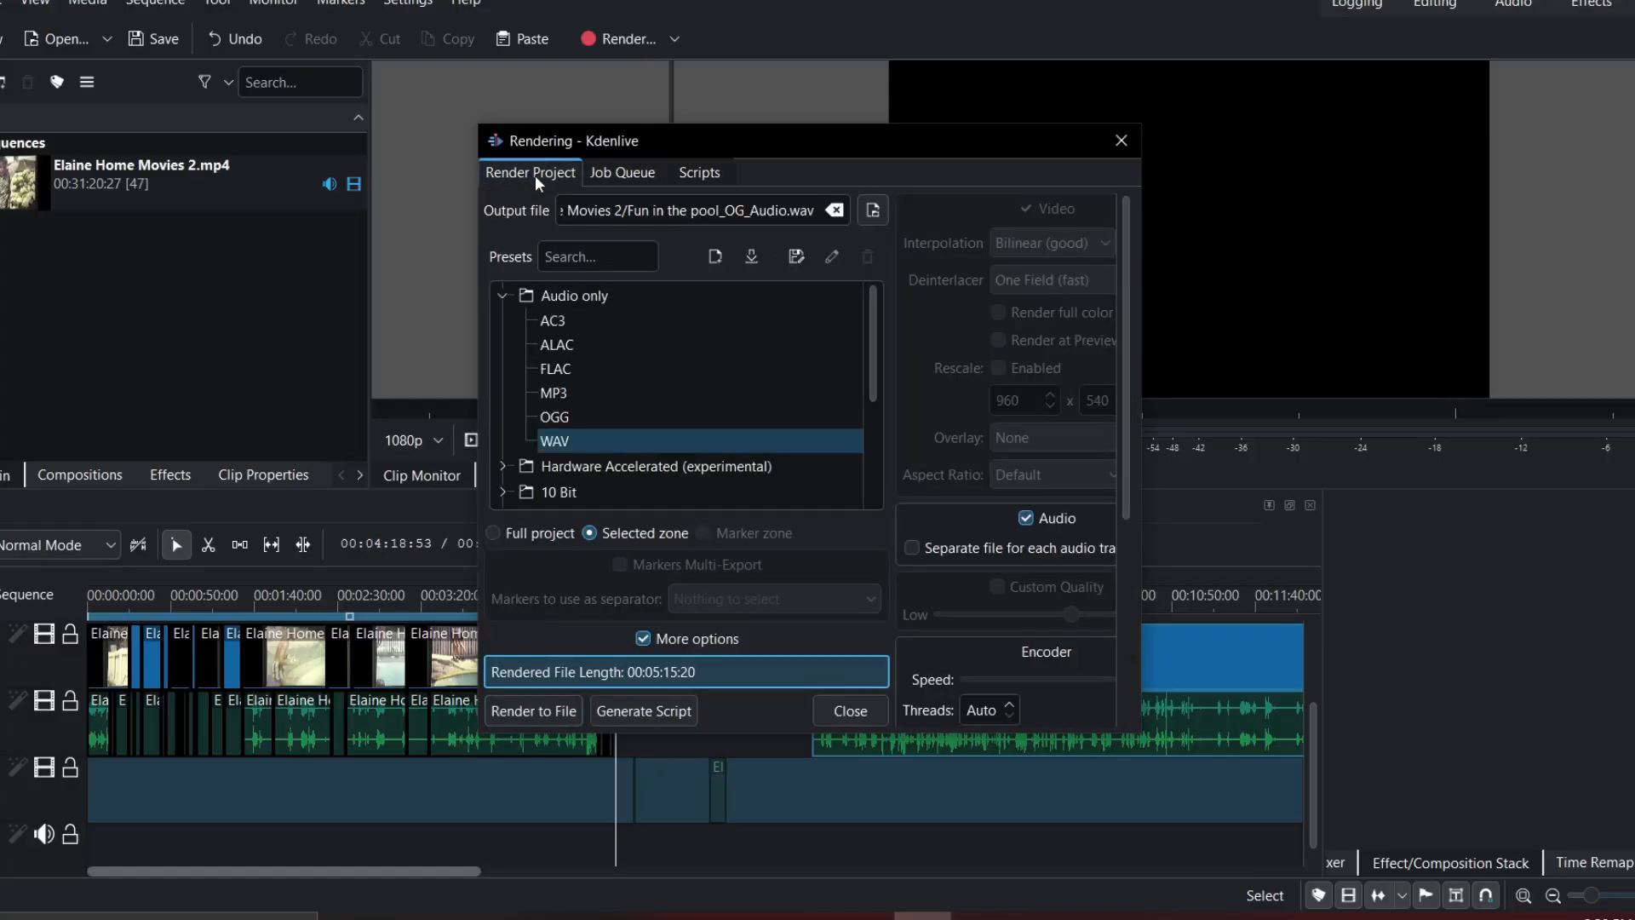
left_click(1121, 142)
left_click(158, 38)
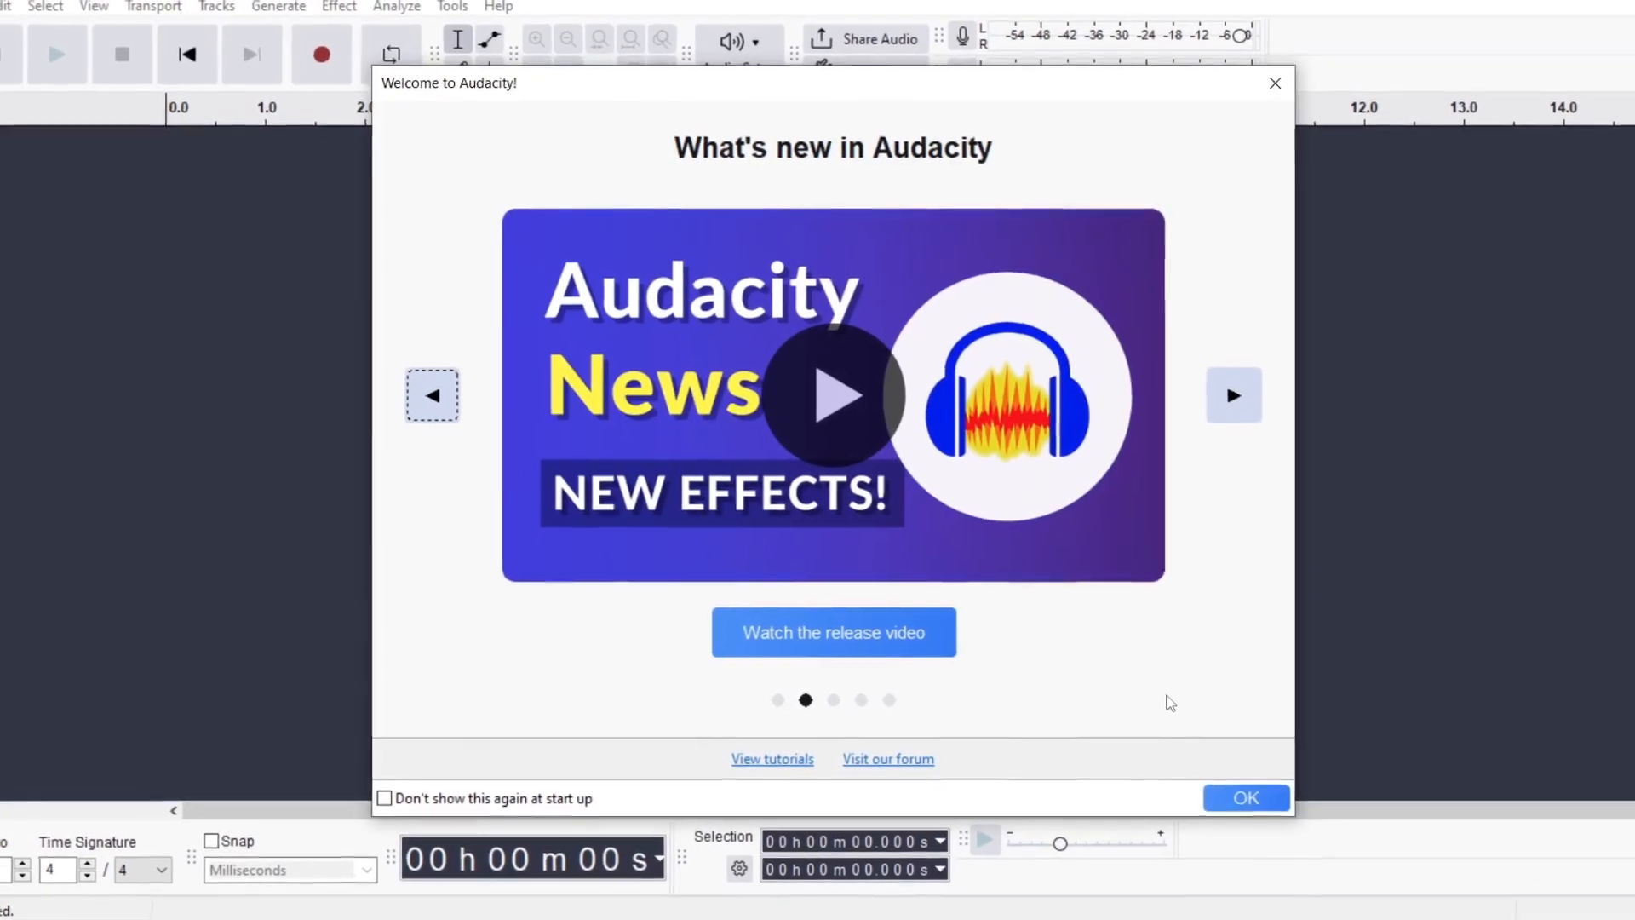
- Switch to Audacity, dismiss the welcome window and open the rendered "Fun in the pool_OG_Audio" file
left_click(1280, 85)
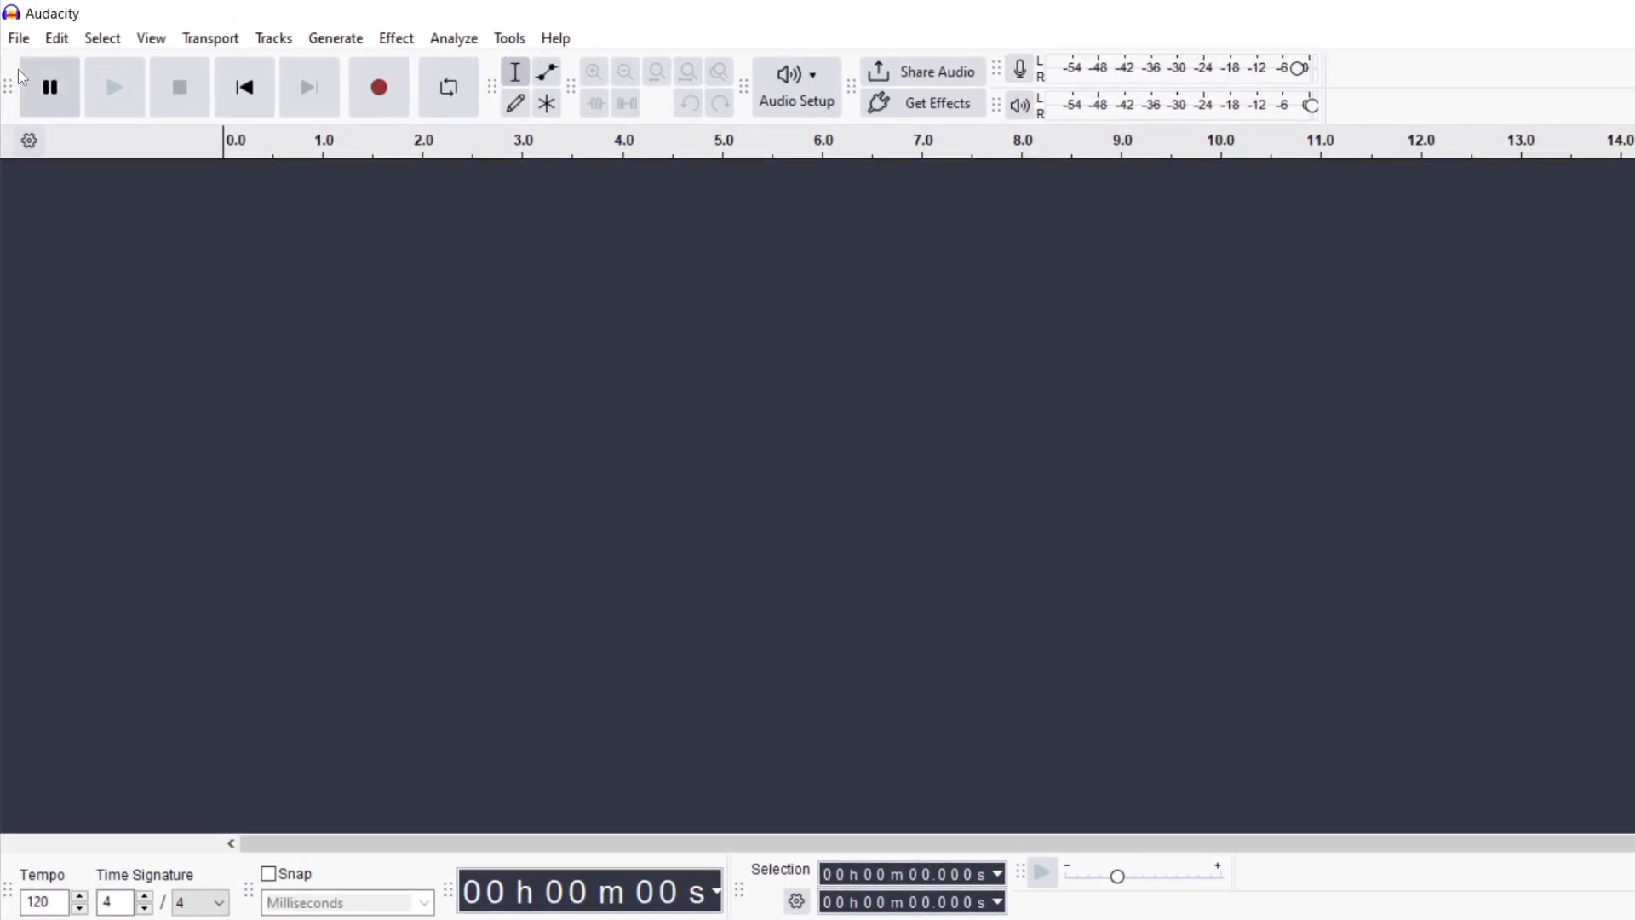
left_click(18, 38)
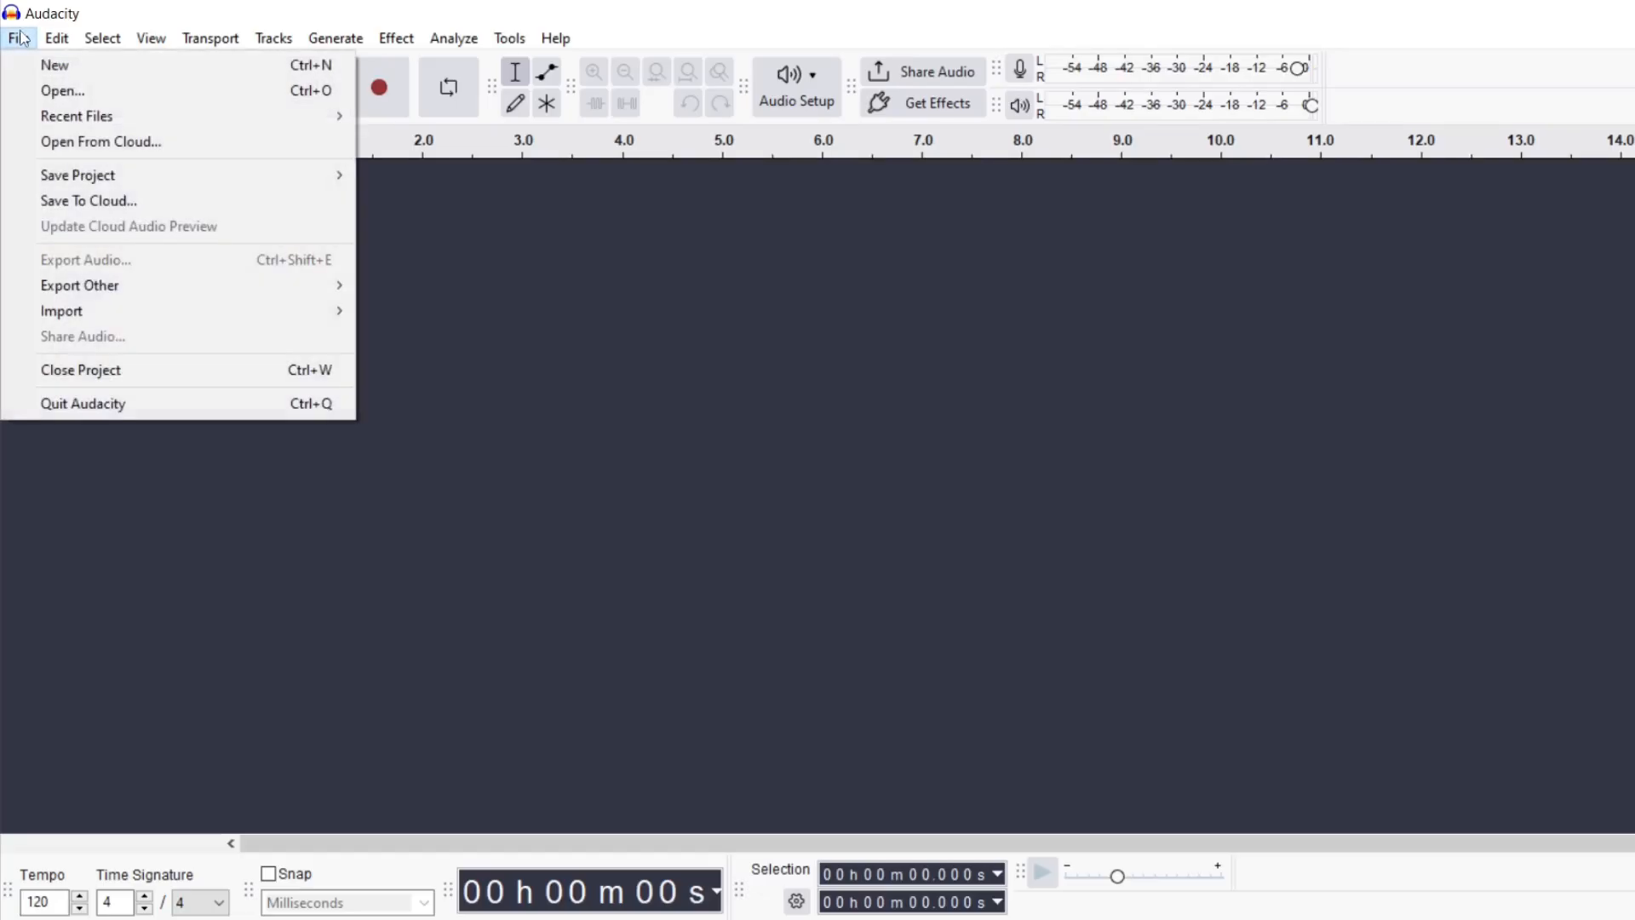
left_click(77, 96)
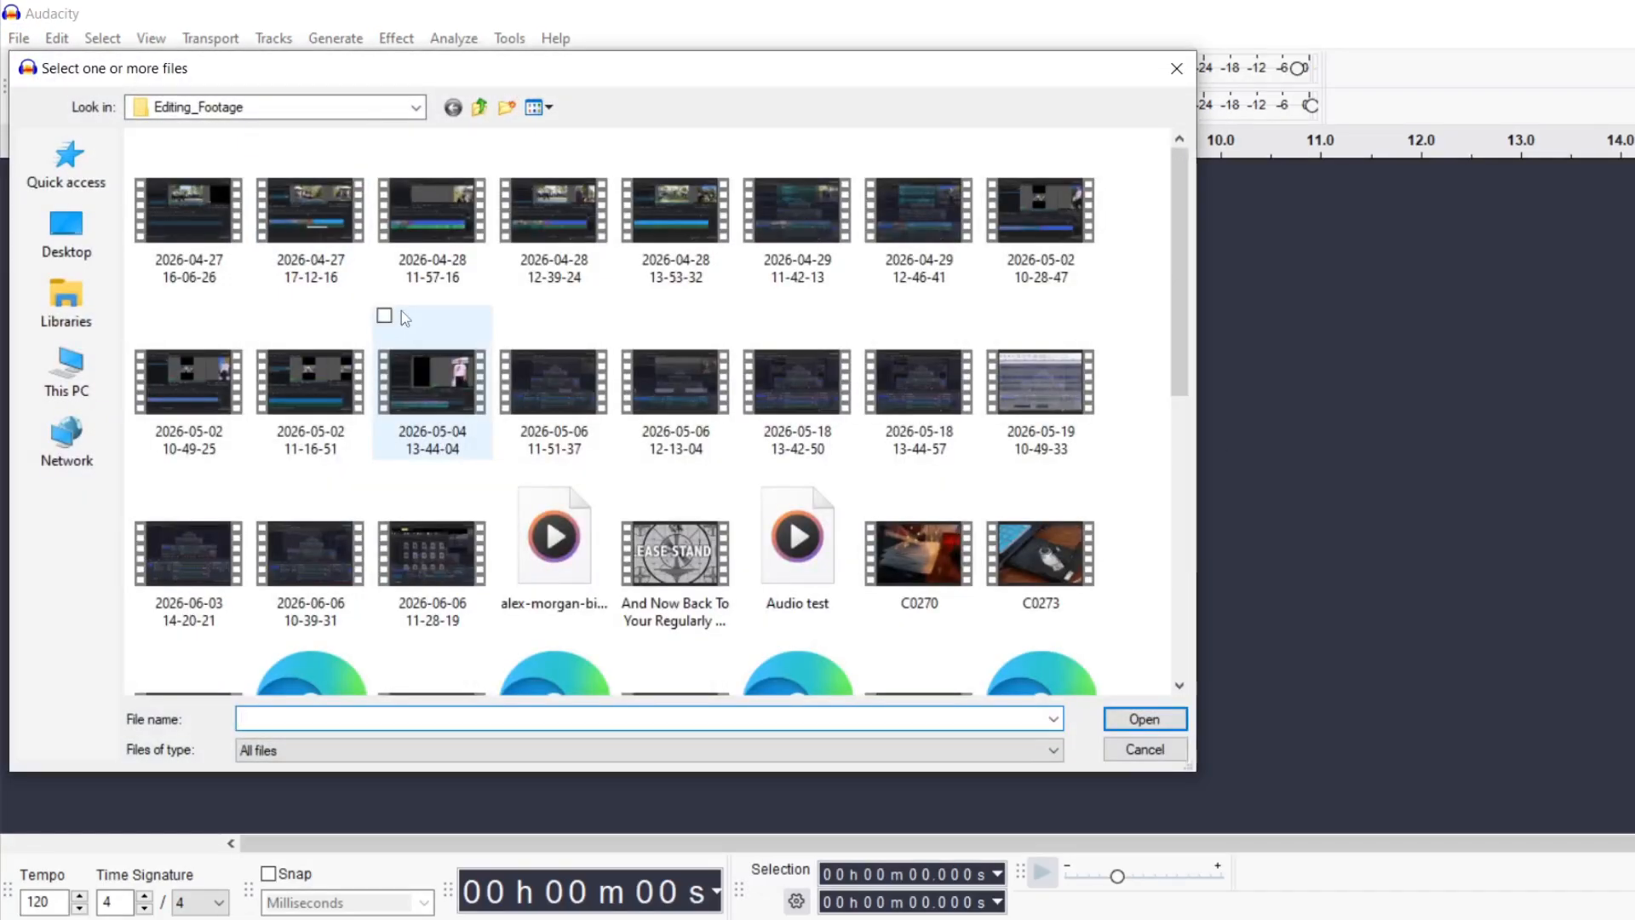
double_click(401, 312)
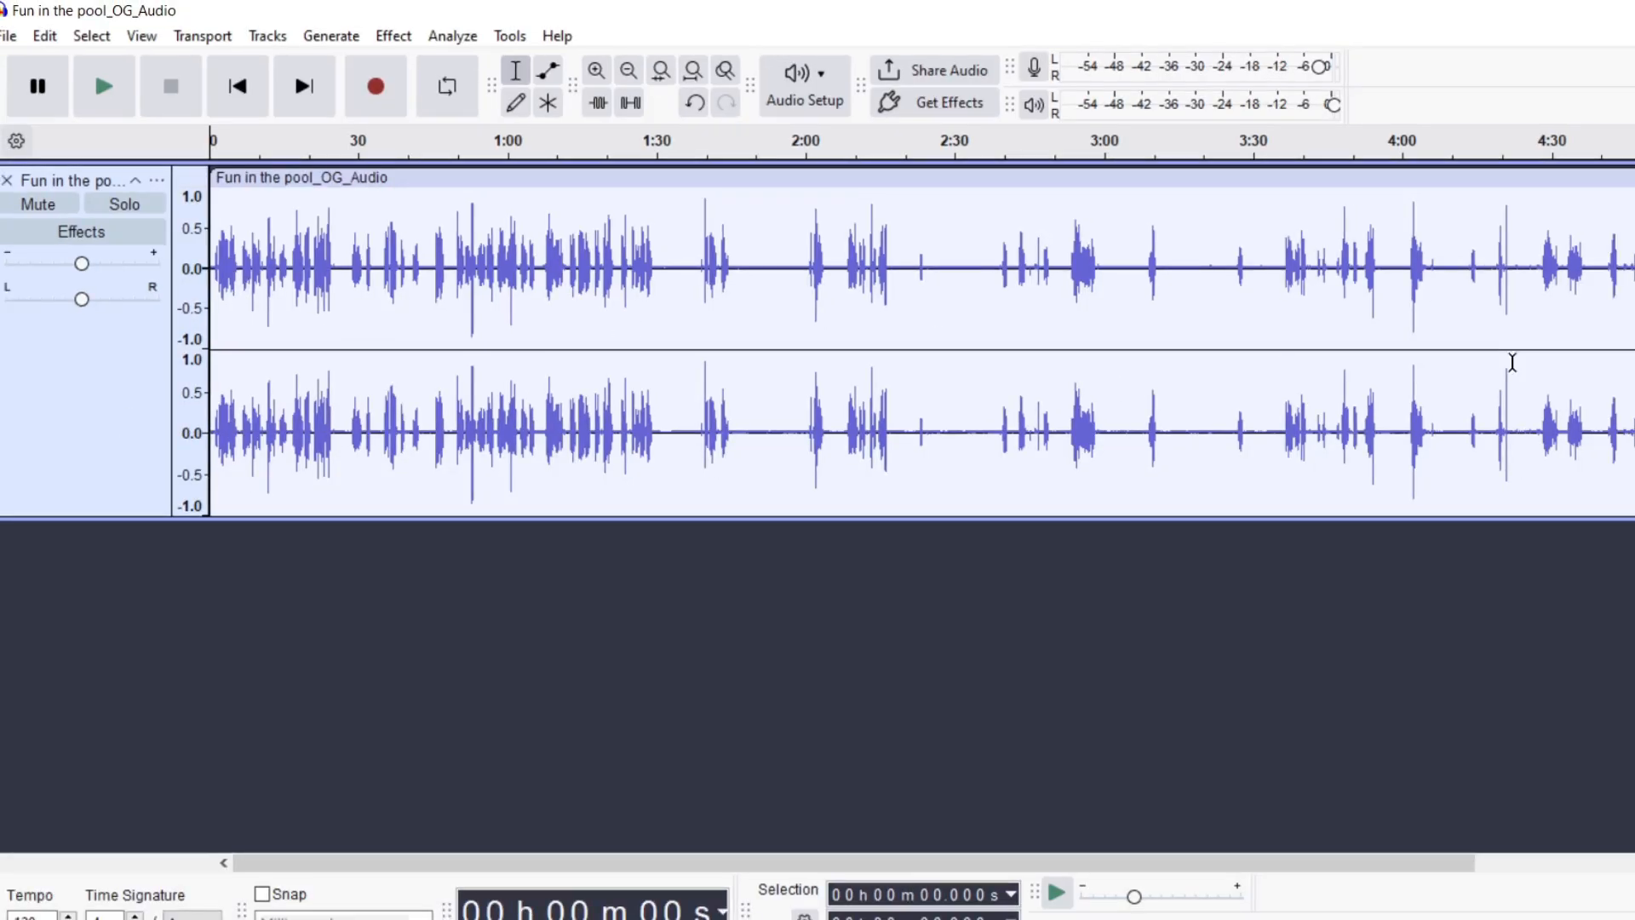
- Normalize the whole audio track to a peak amplitude of -3.0 dB with DC offset removal on
left_click(117, 382)
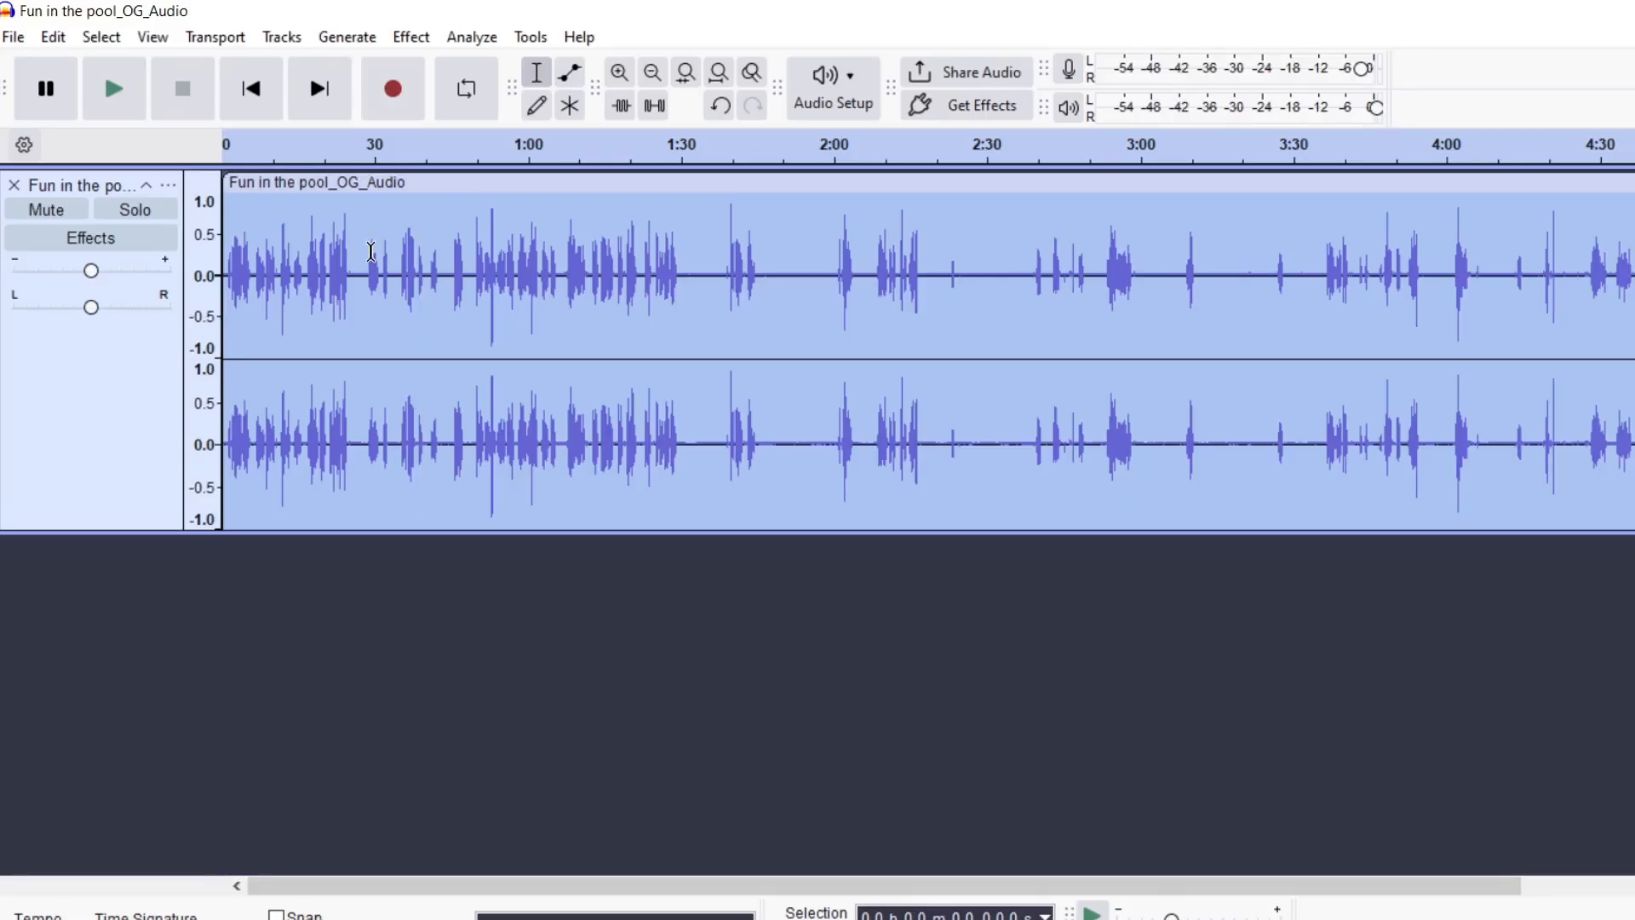
left_click(424, 44)
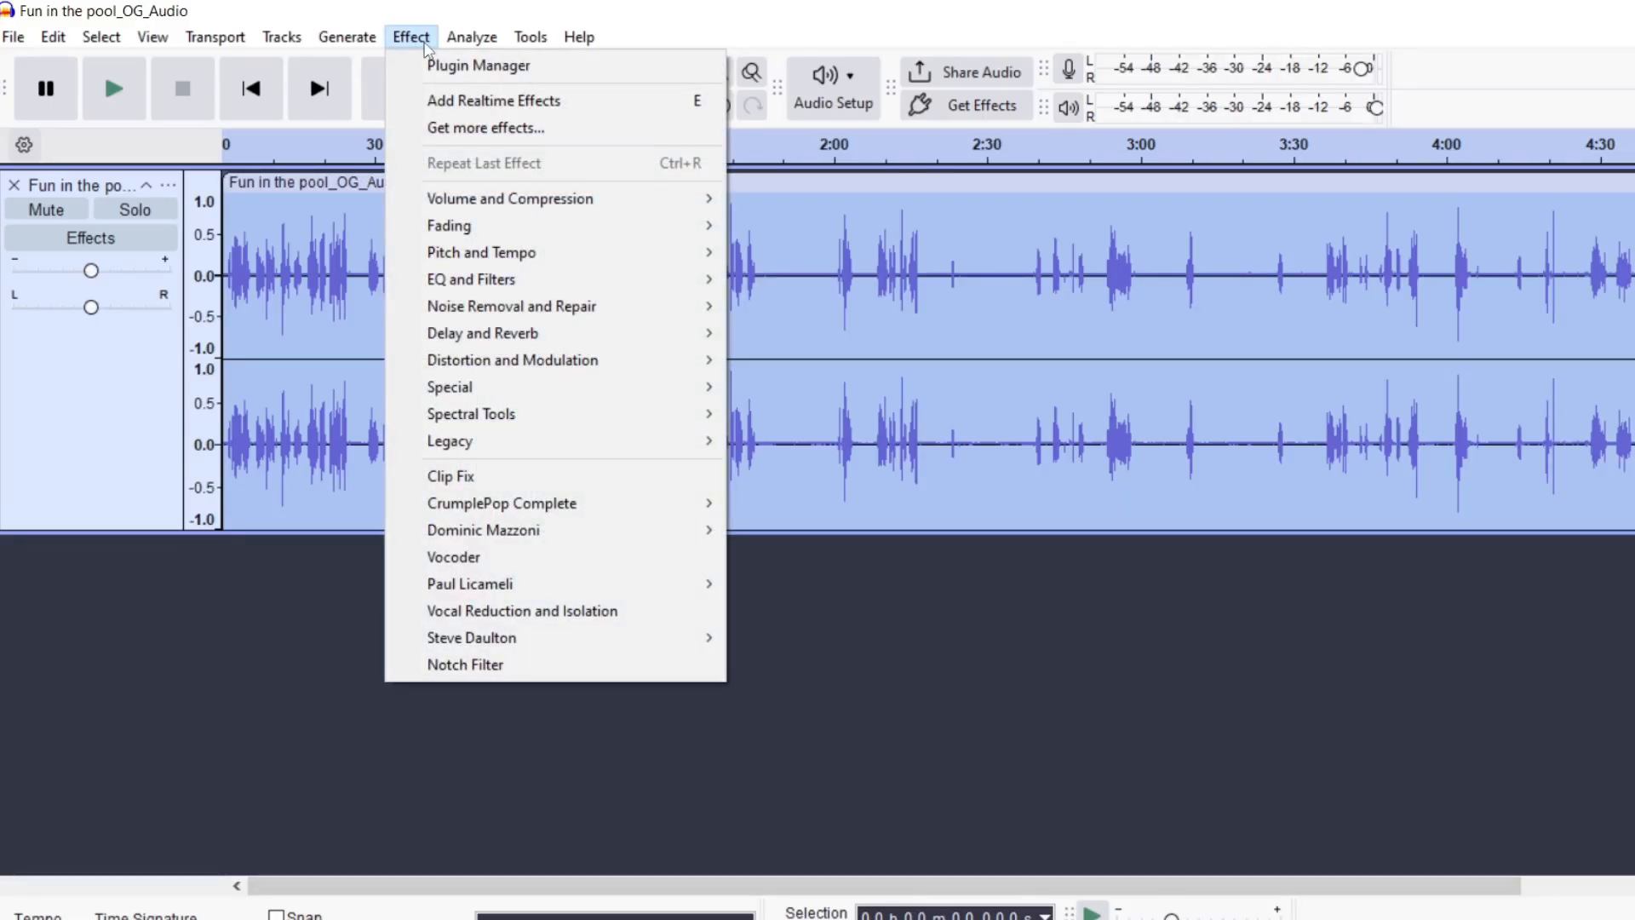
mouse_move(580, 205)
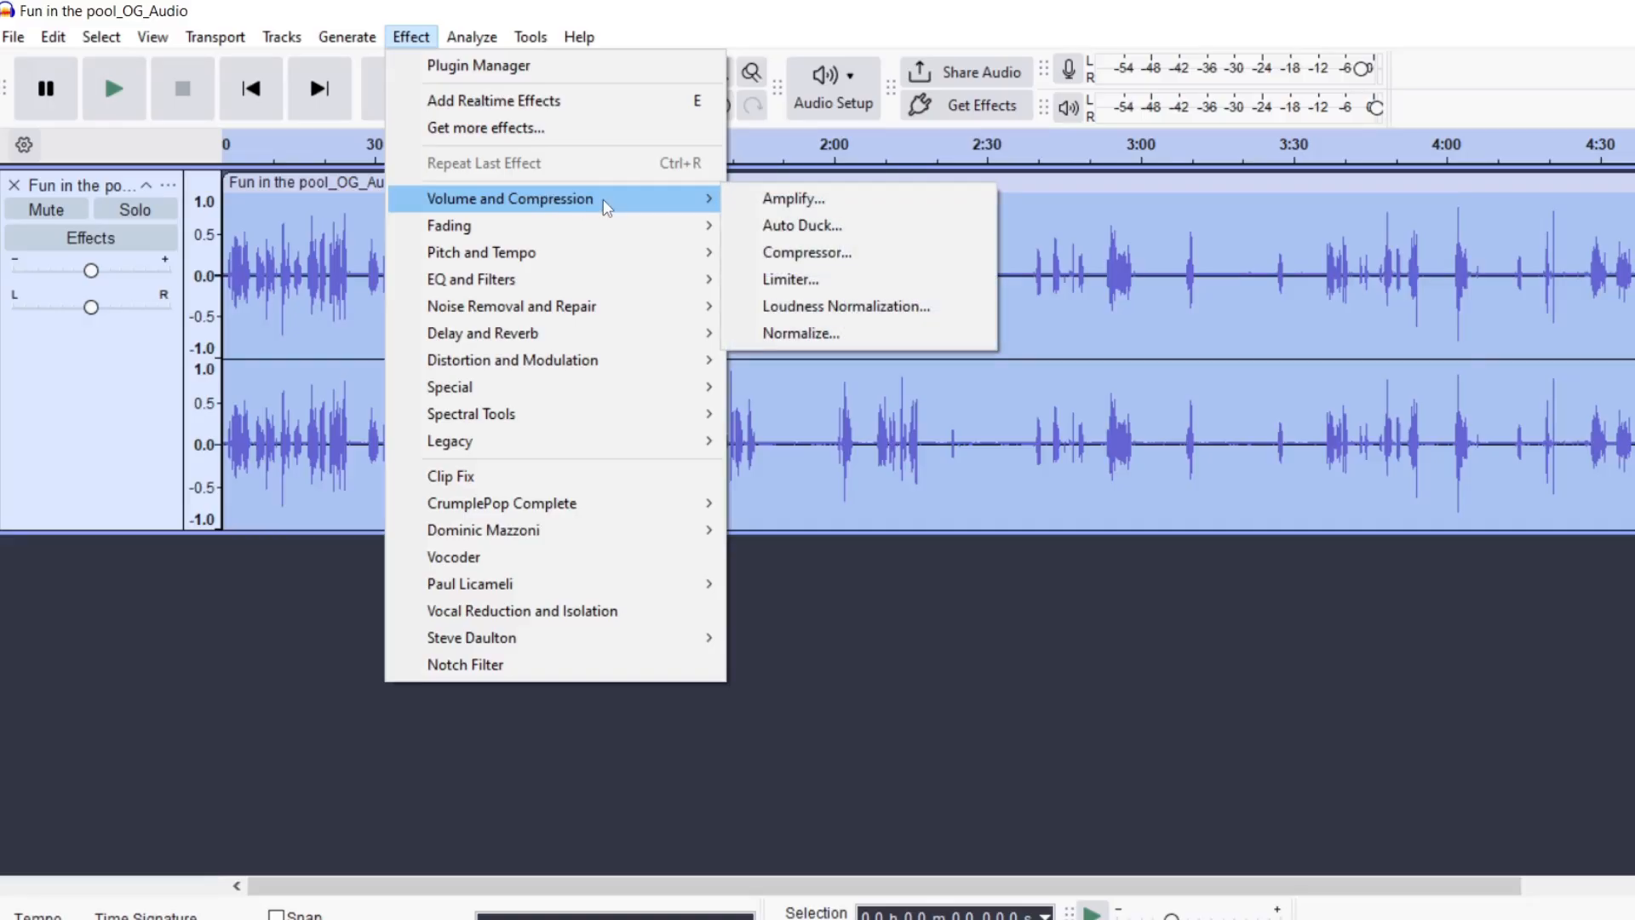
left_click(820, 335)
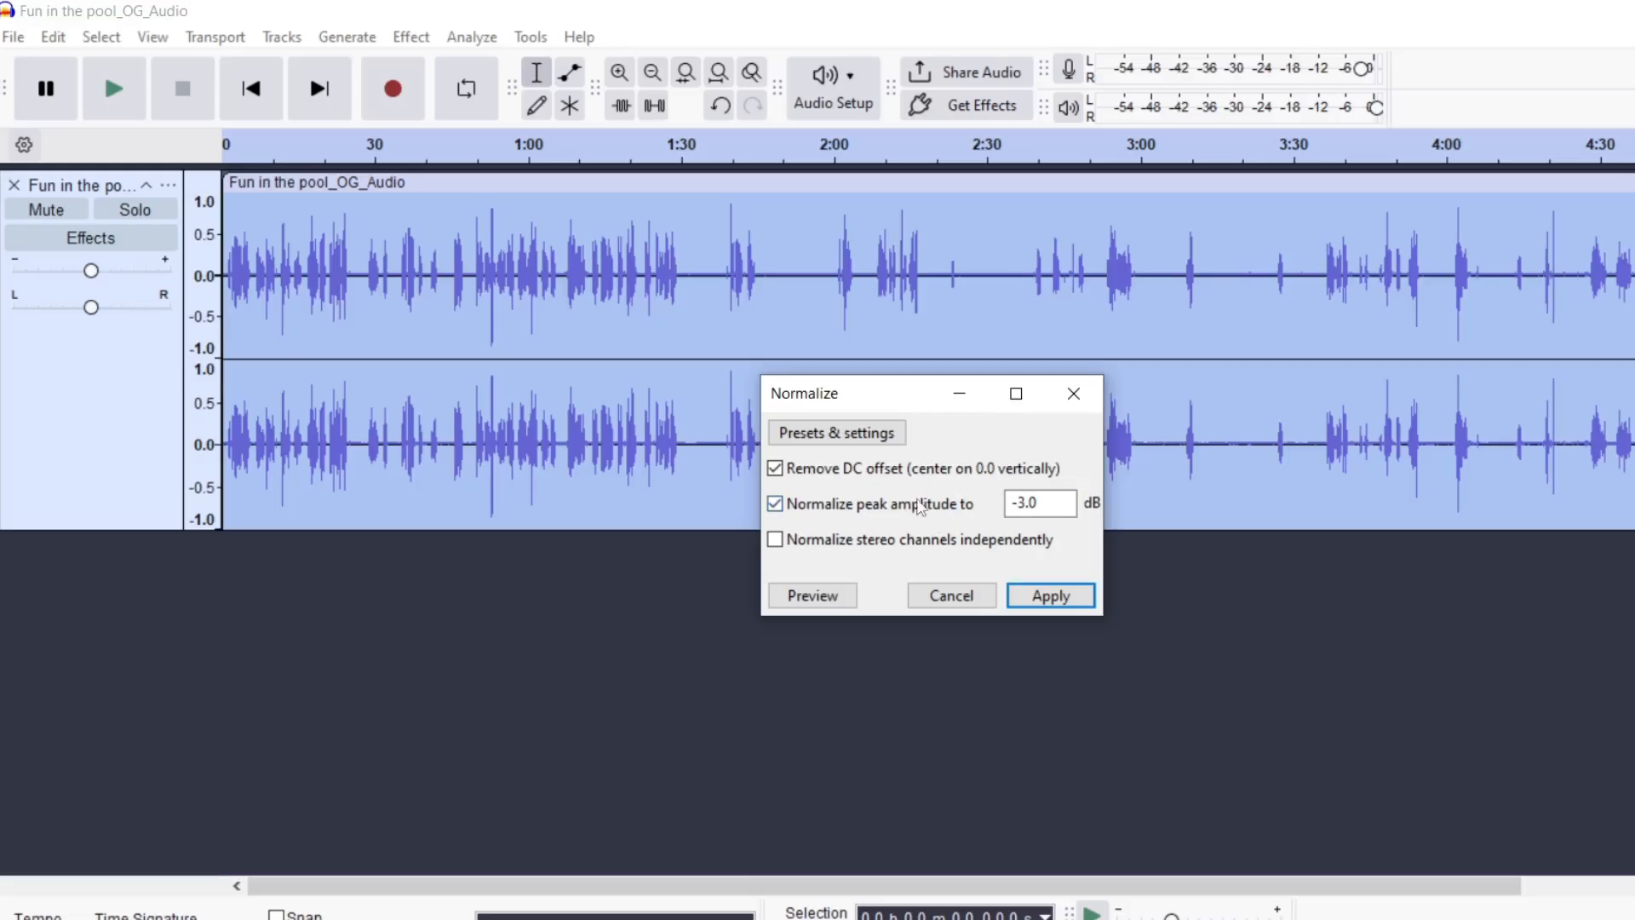
left_click(1039, 595)
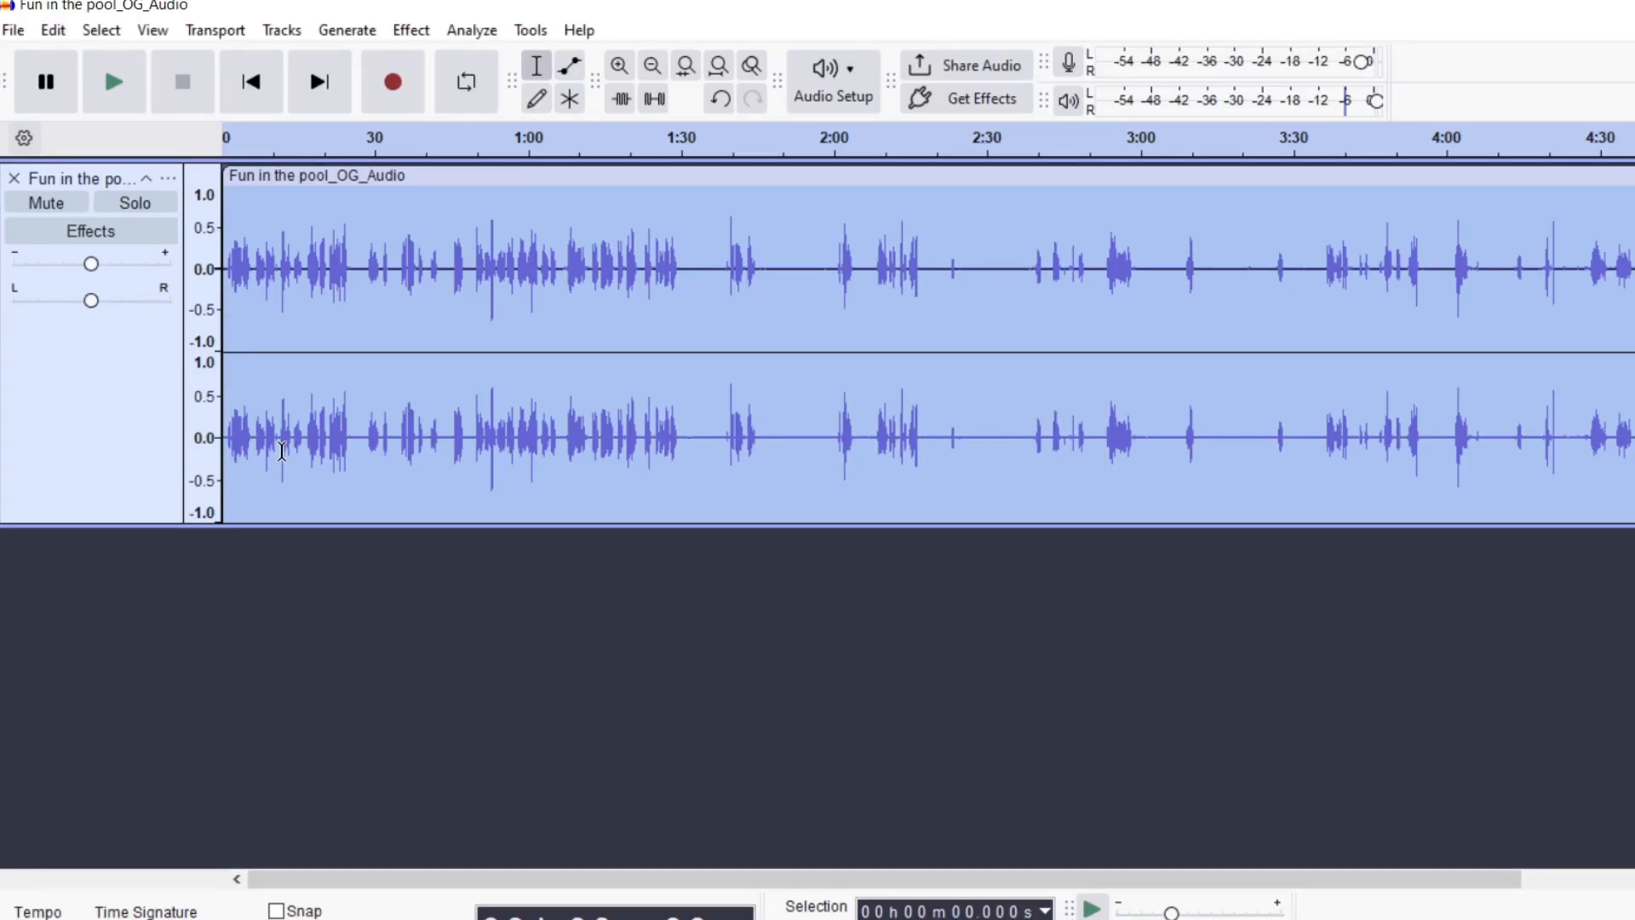
- Apply Steve Daulton's Limiter to the track as a Hard Limit at -5.50 dB with a 10 ms hold and no make-up gain
left_click(411, 30)
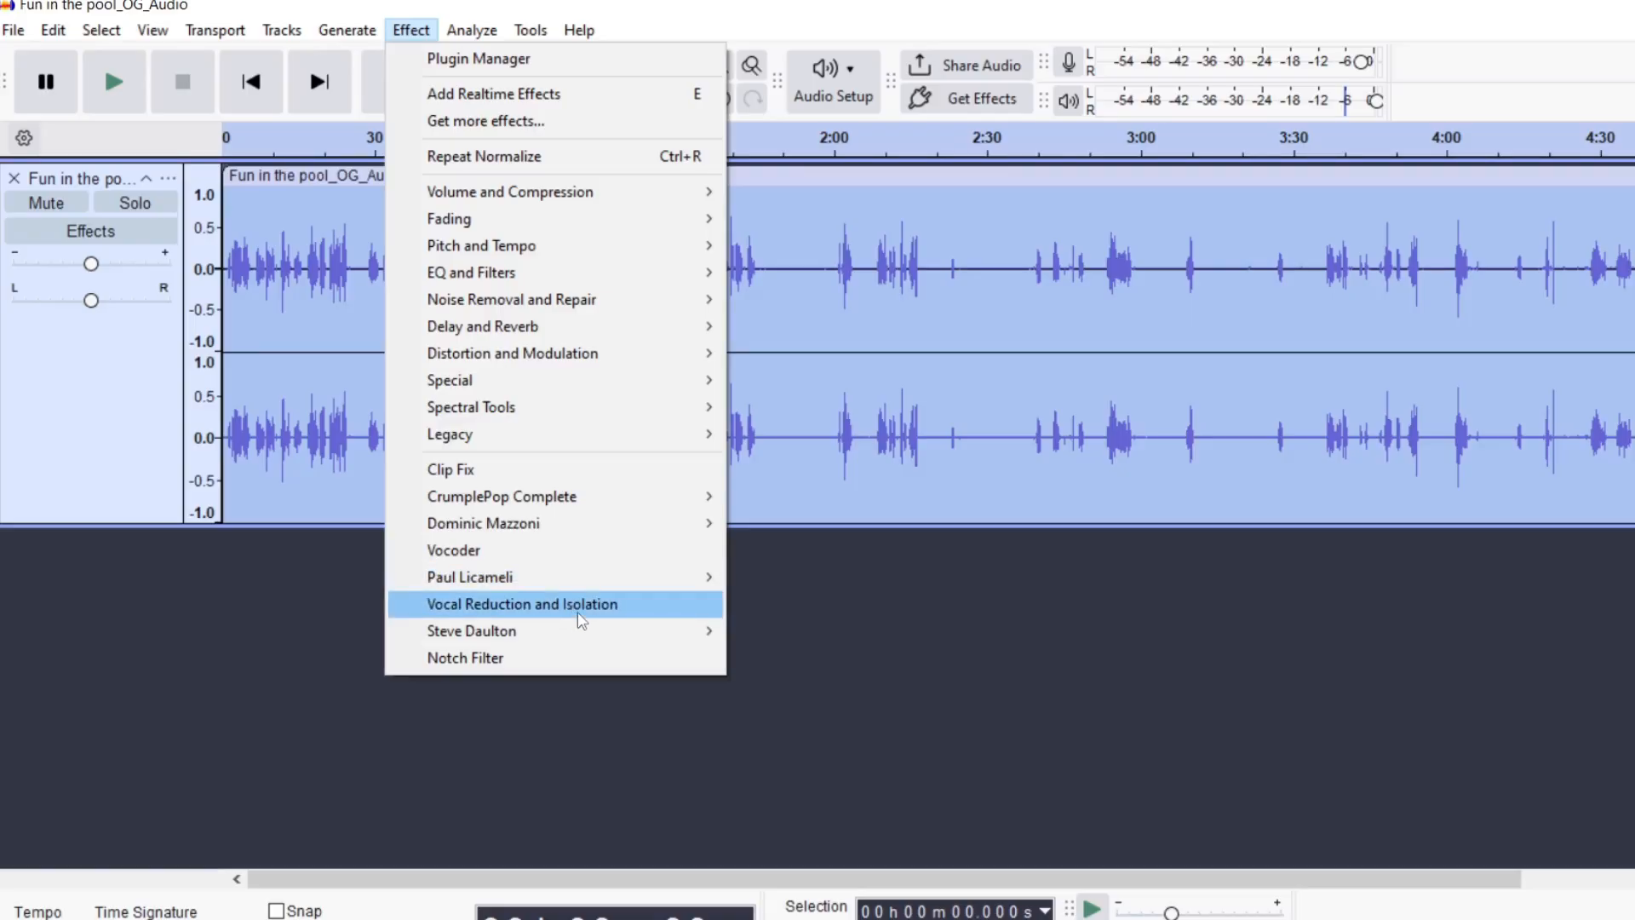
mouse_move(606, 628)
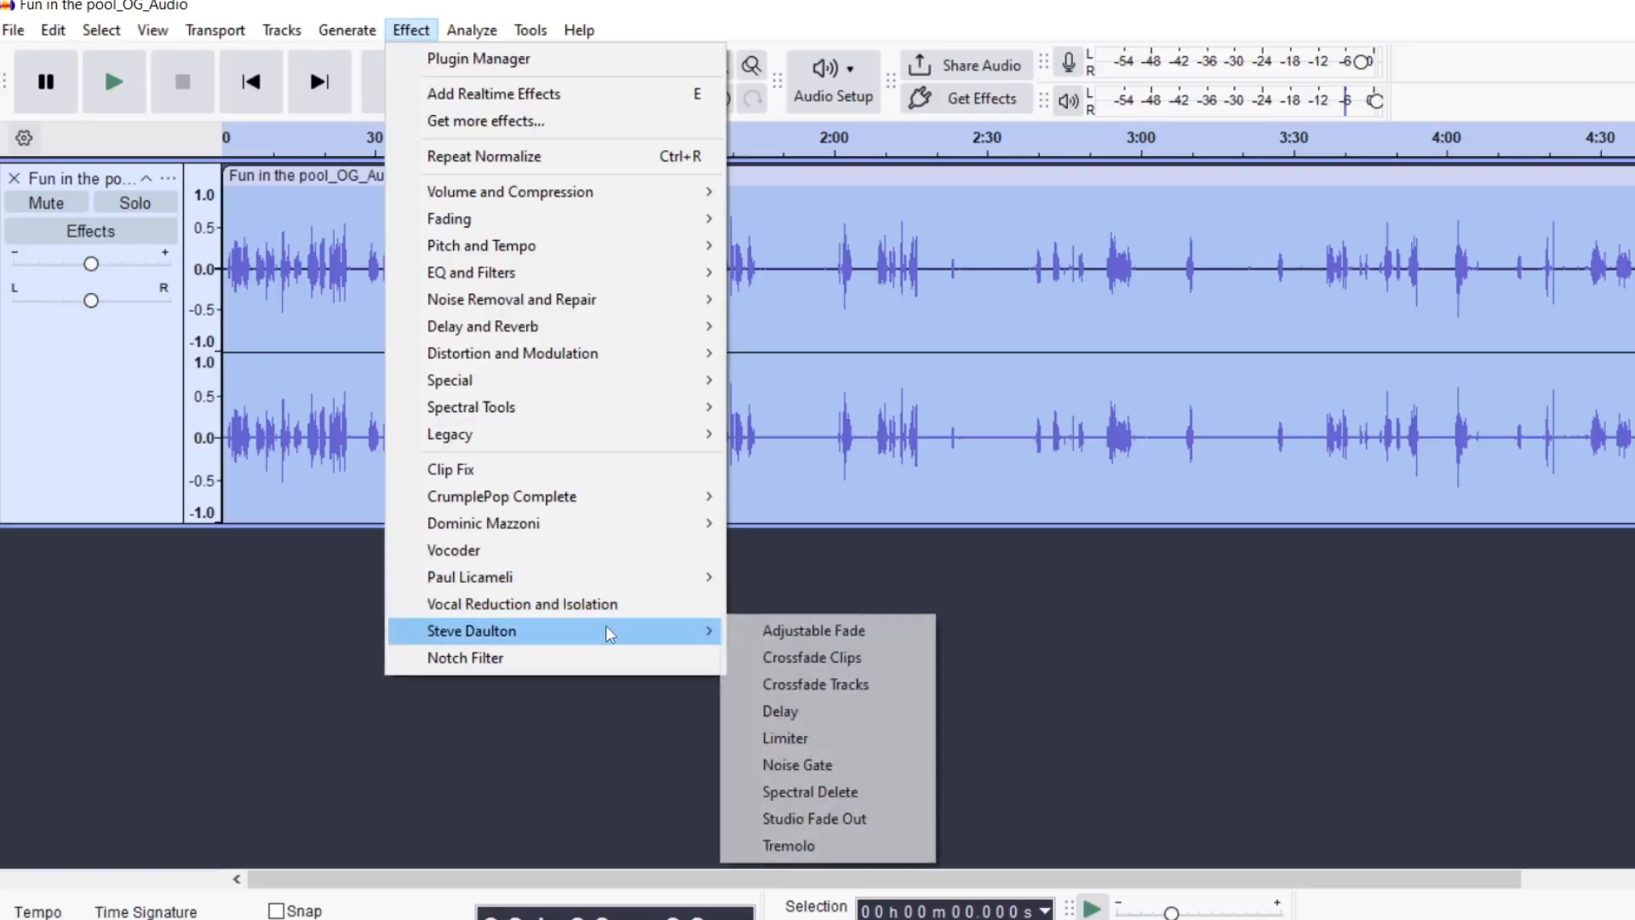
left_click(829, 739)
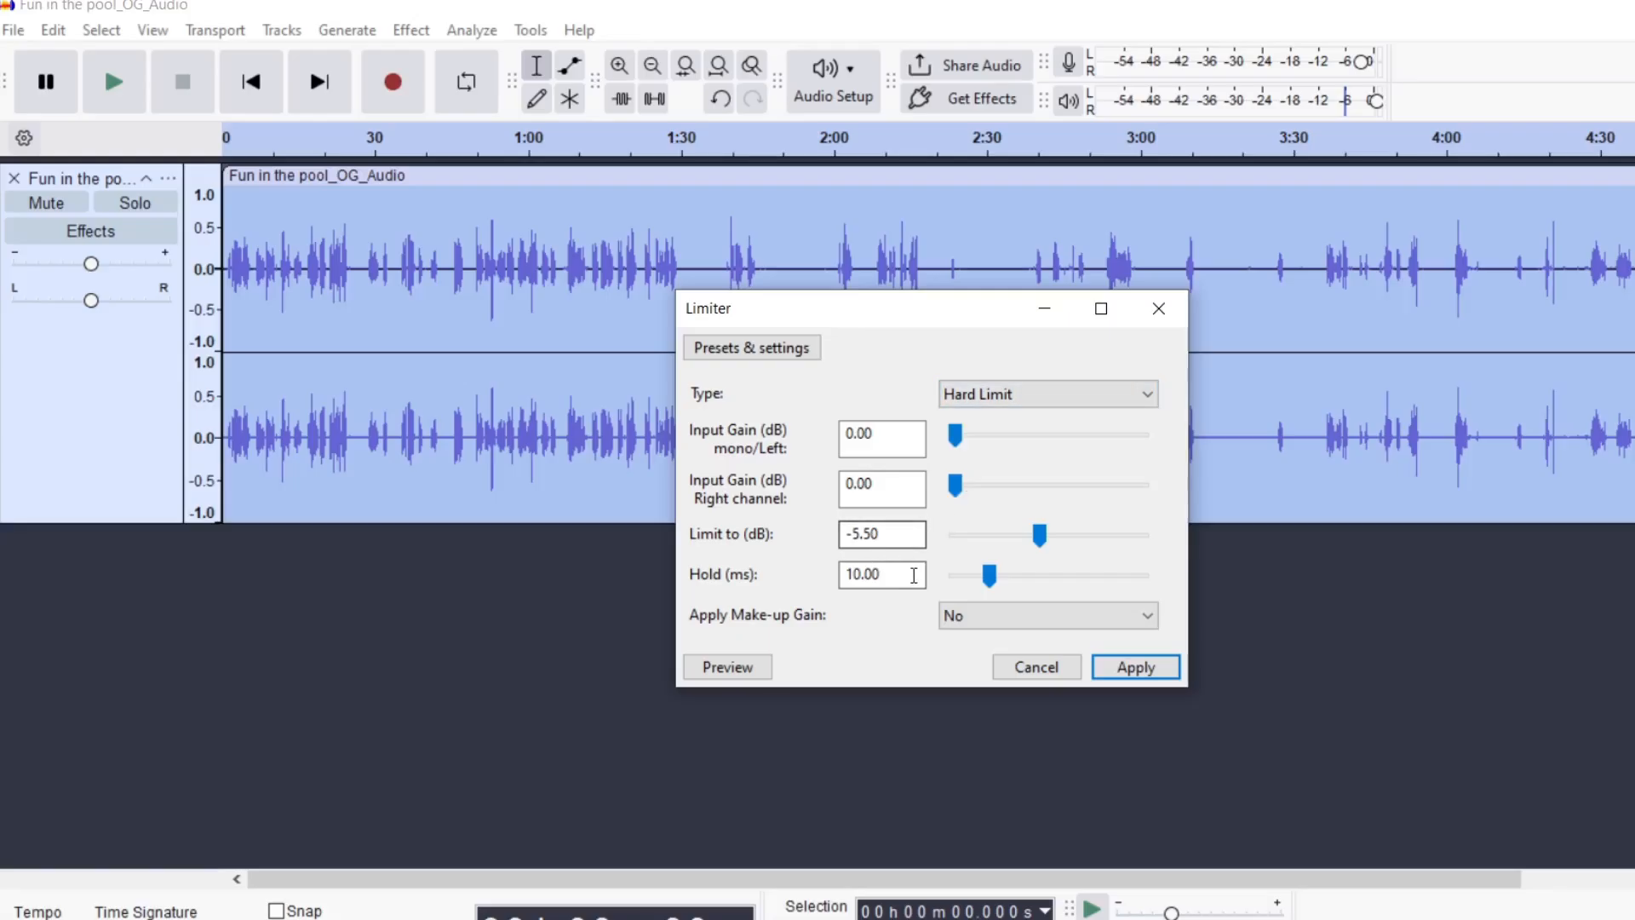
left_click(1136, 668)
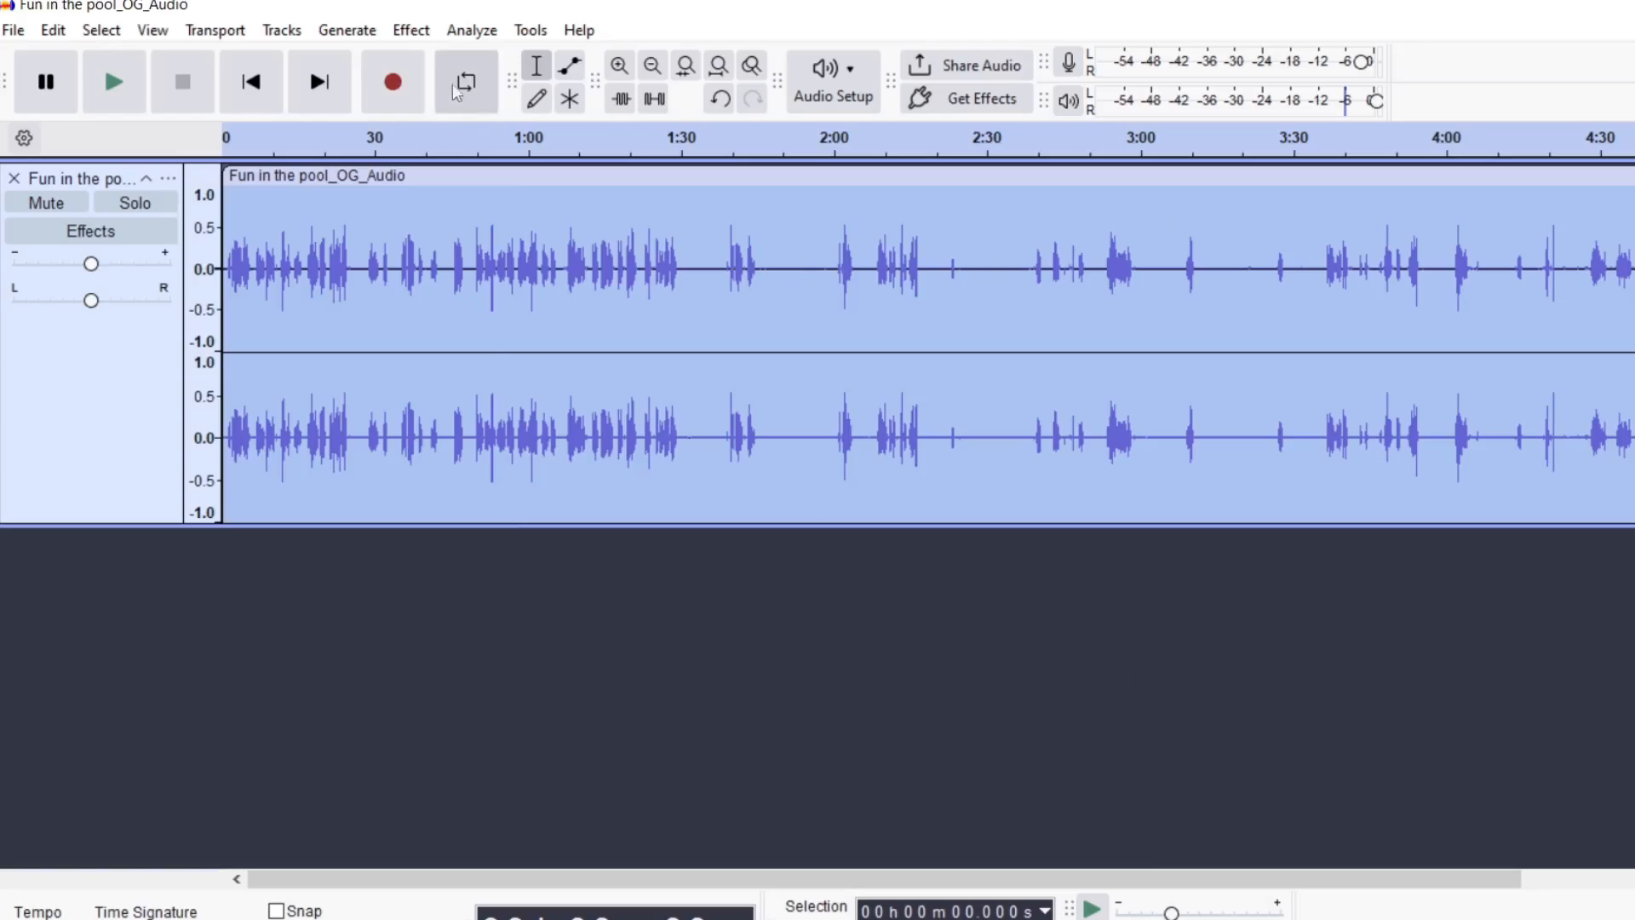
- Amplify the selected track by 5.5 dB to a new peak amplitude of 0.0 dB, without clipping
left_click(412, 29)
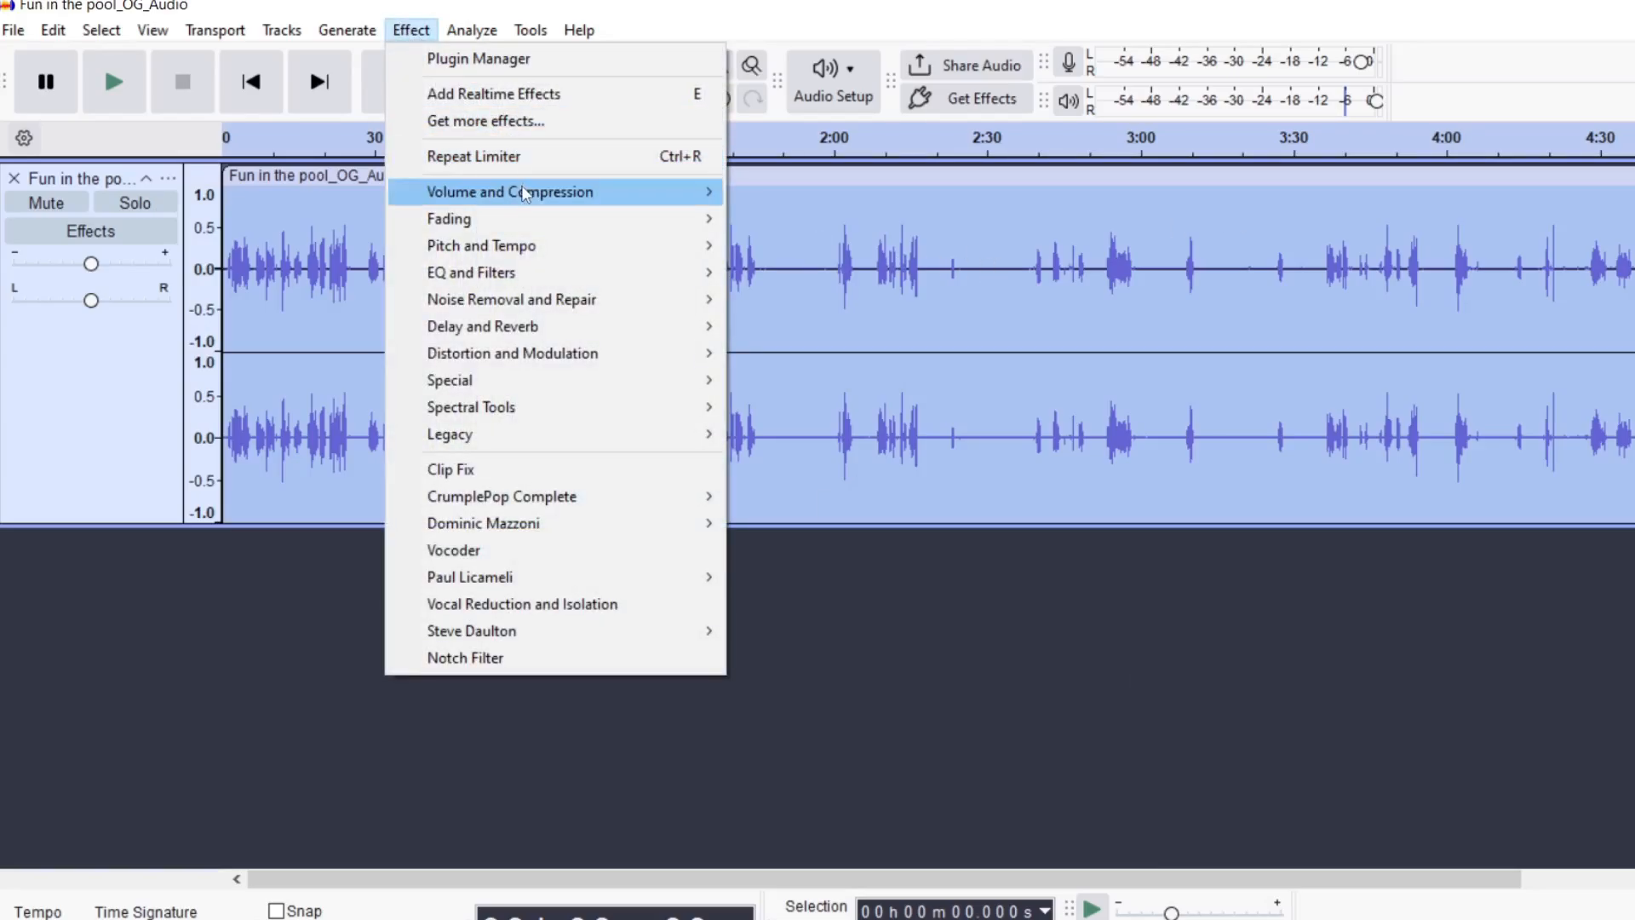
mouse_move(528, 194)
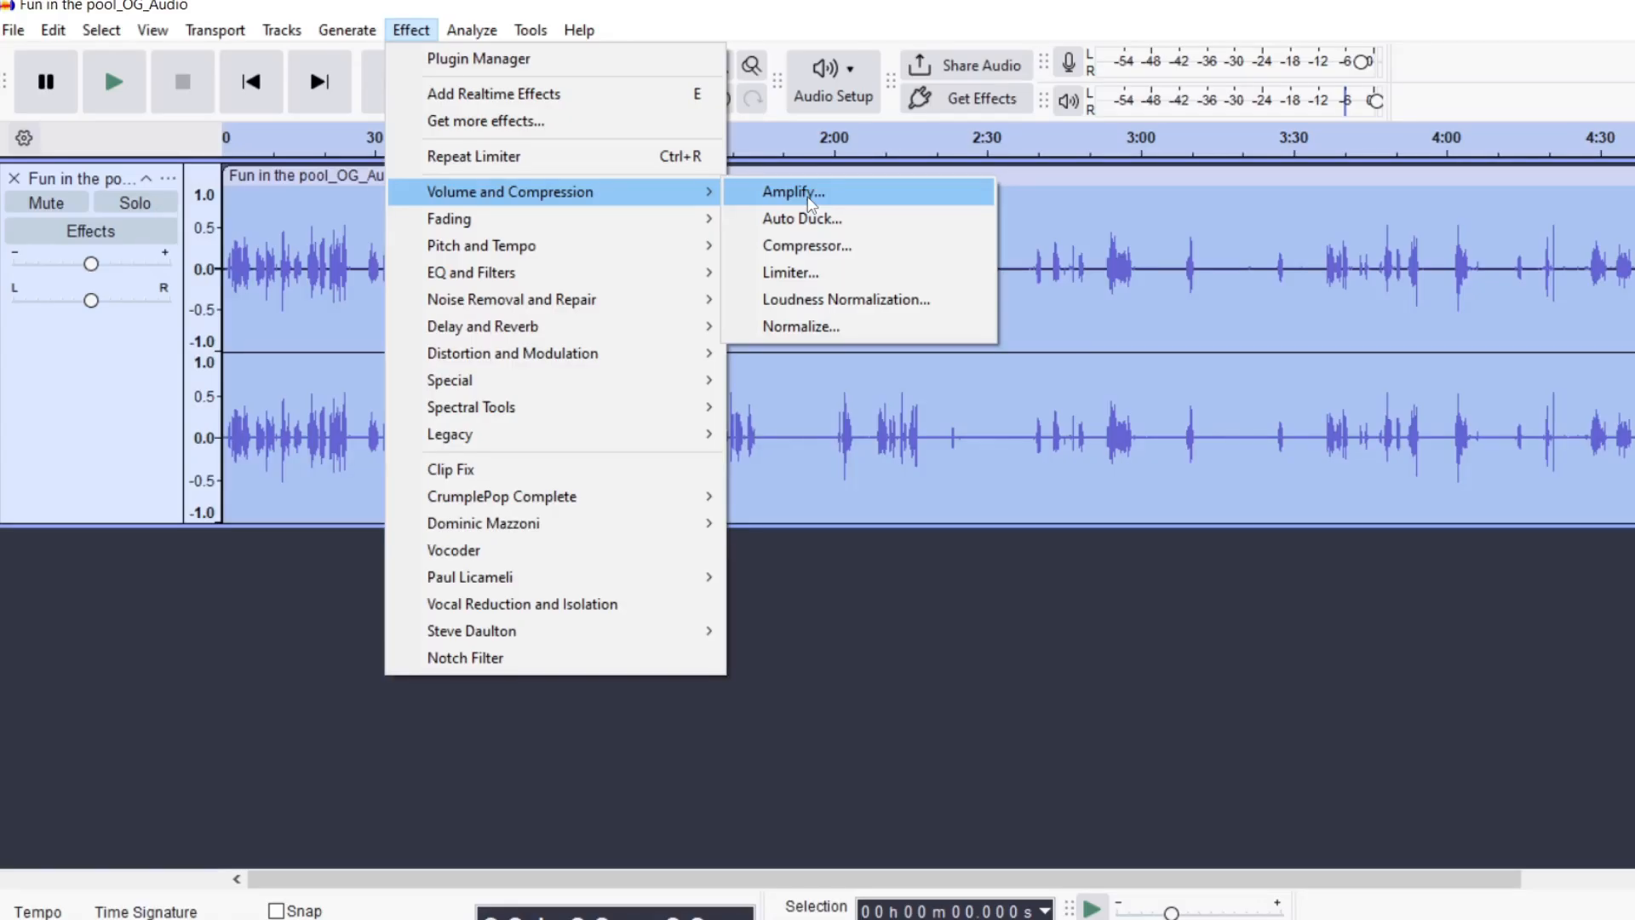
left_click(808, 197)
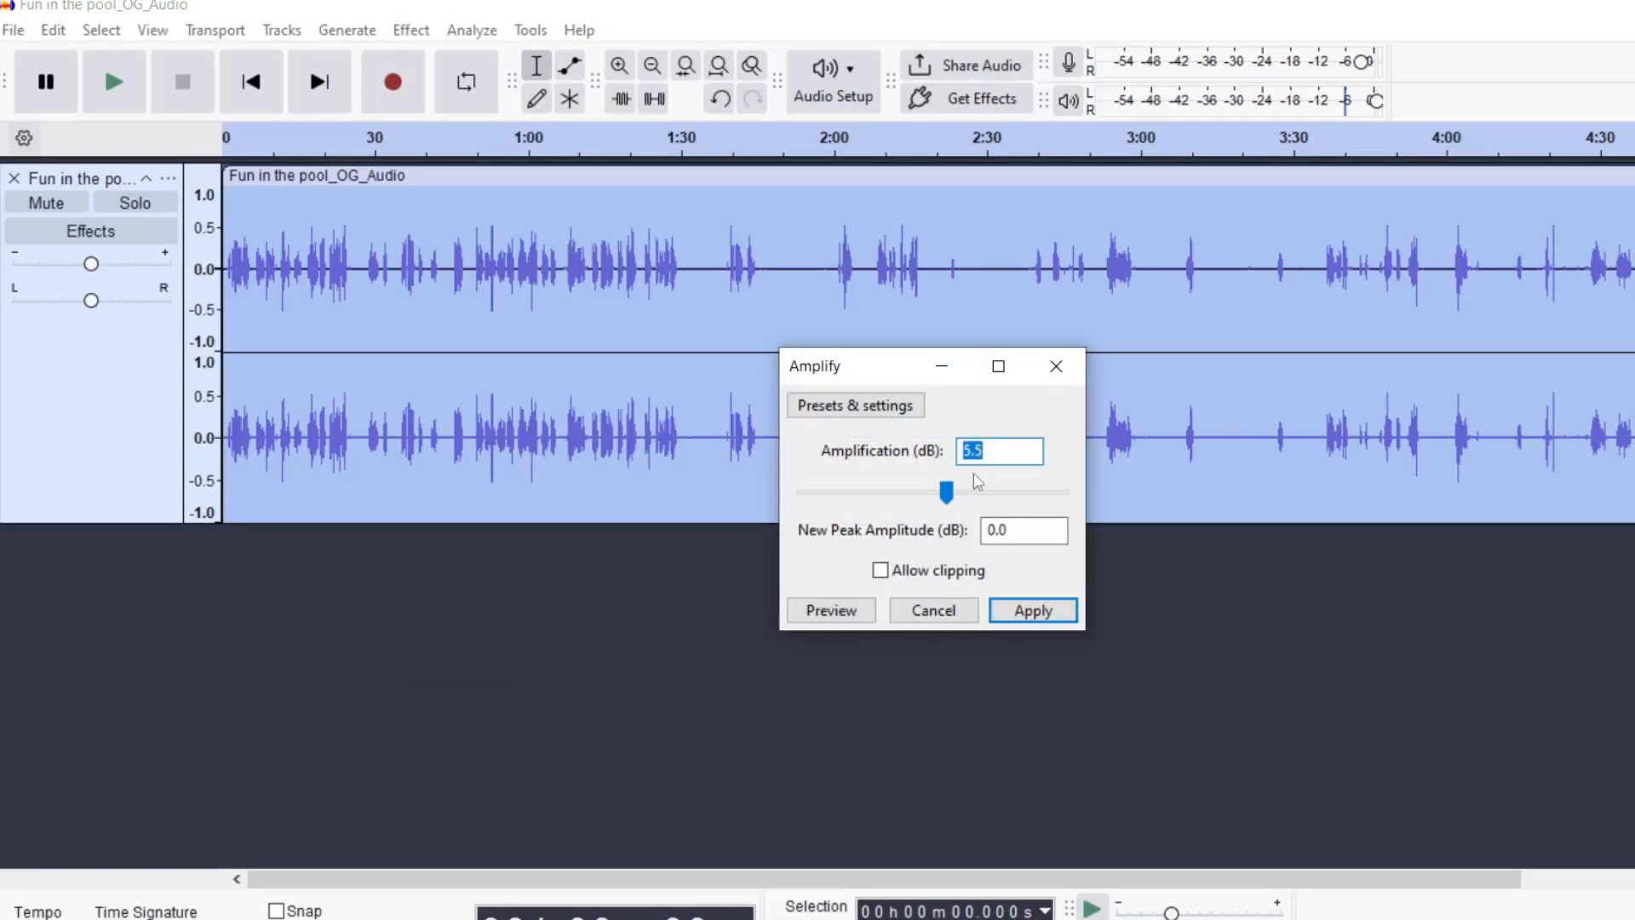
left_click(1027, 612)
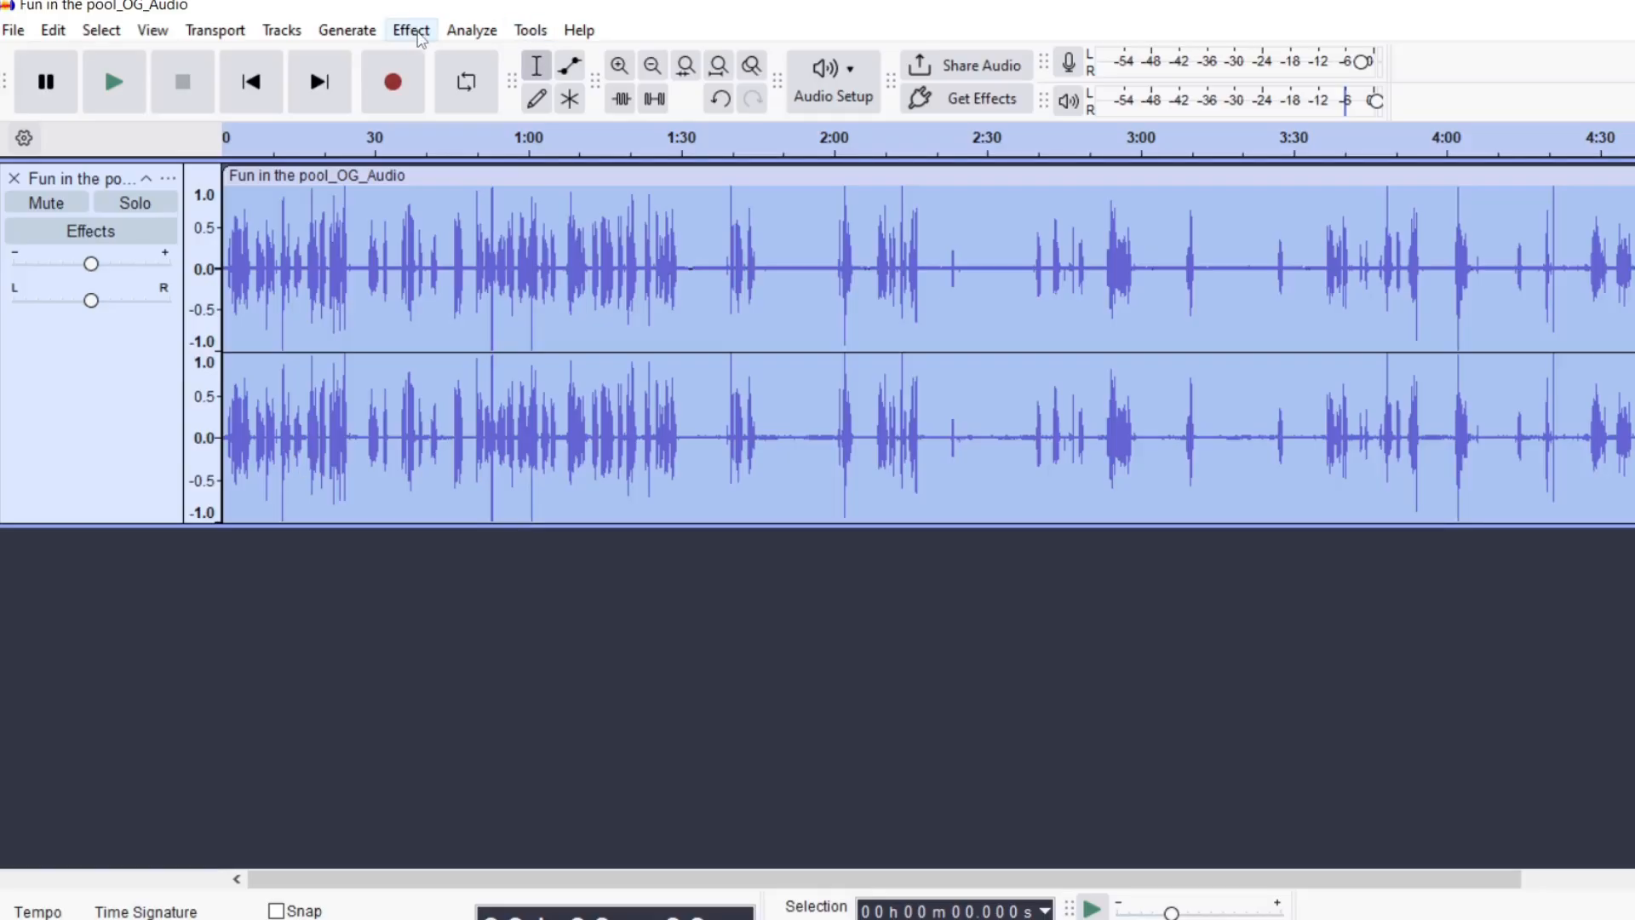
- Apply Steve Daulton's Limiter to the whole track again as a Hard Limit at -5.50 dB with a 10 ms hold and no make-up gain
left_click(412, 30)
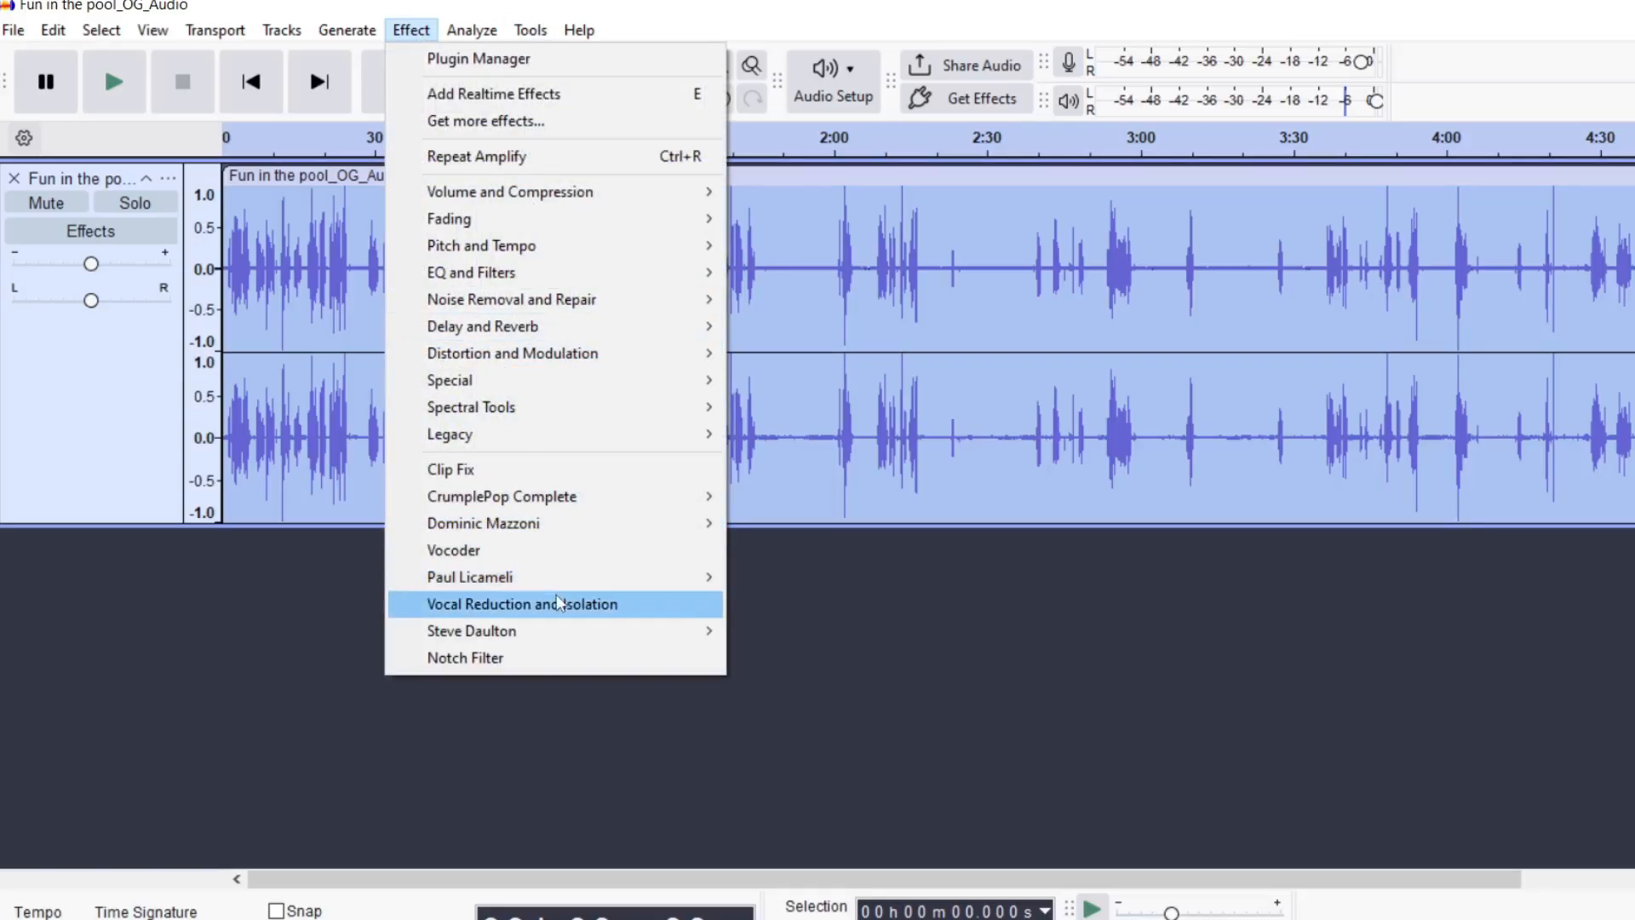
mouse_move(648, 630)
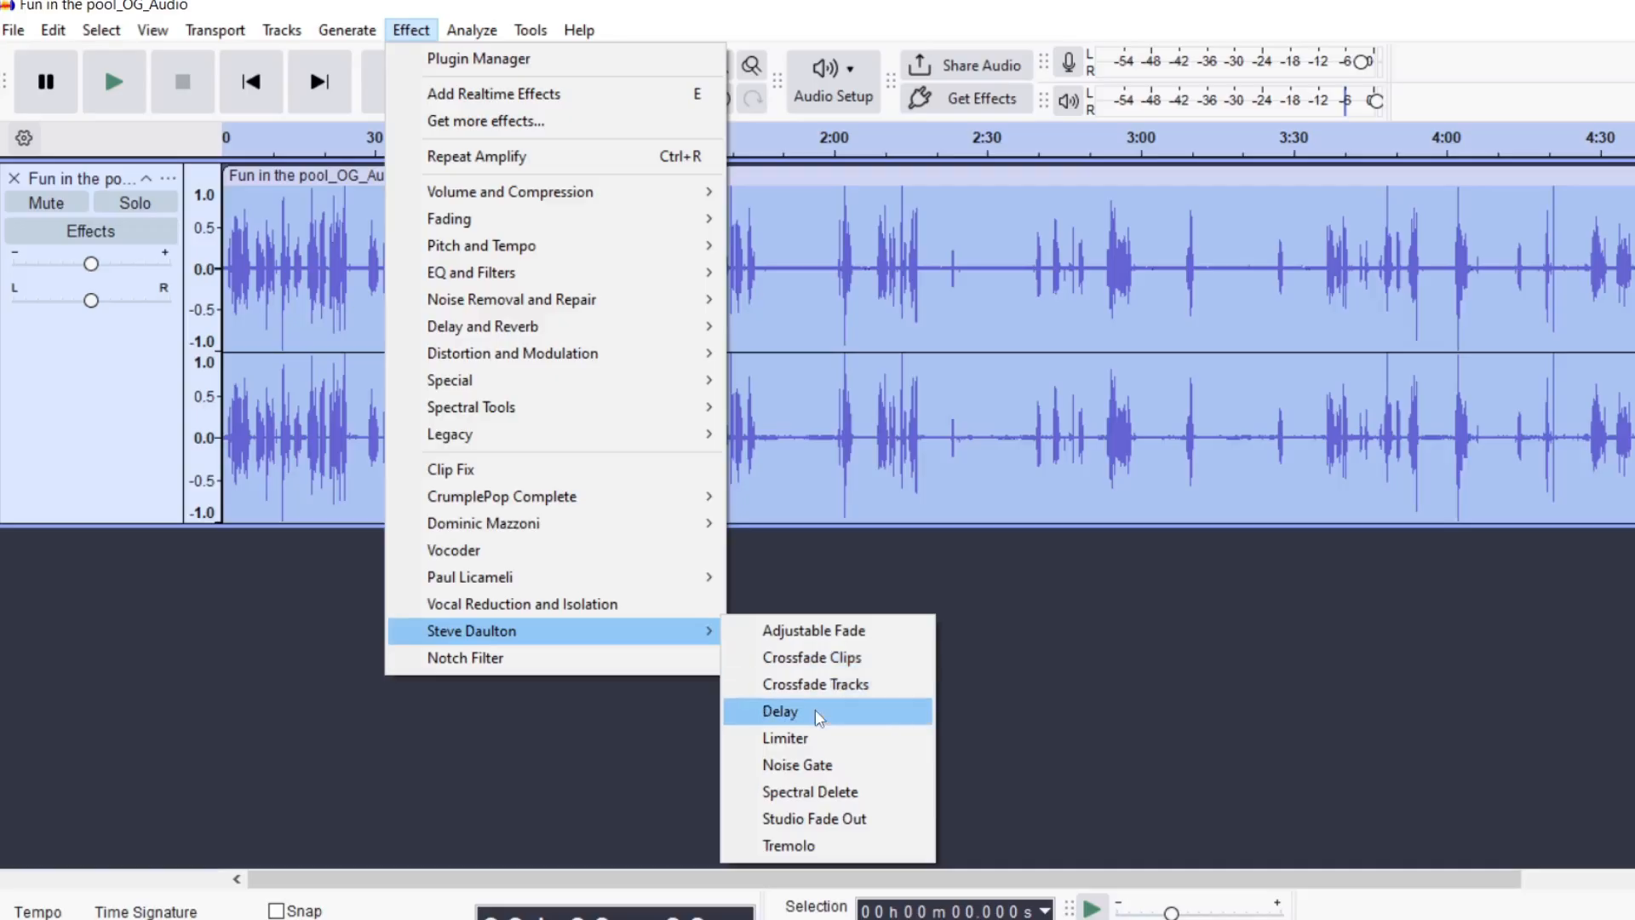
left_click(816, 738)
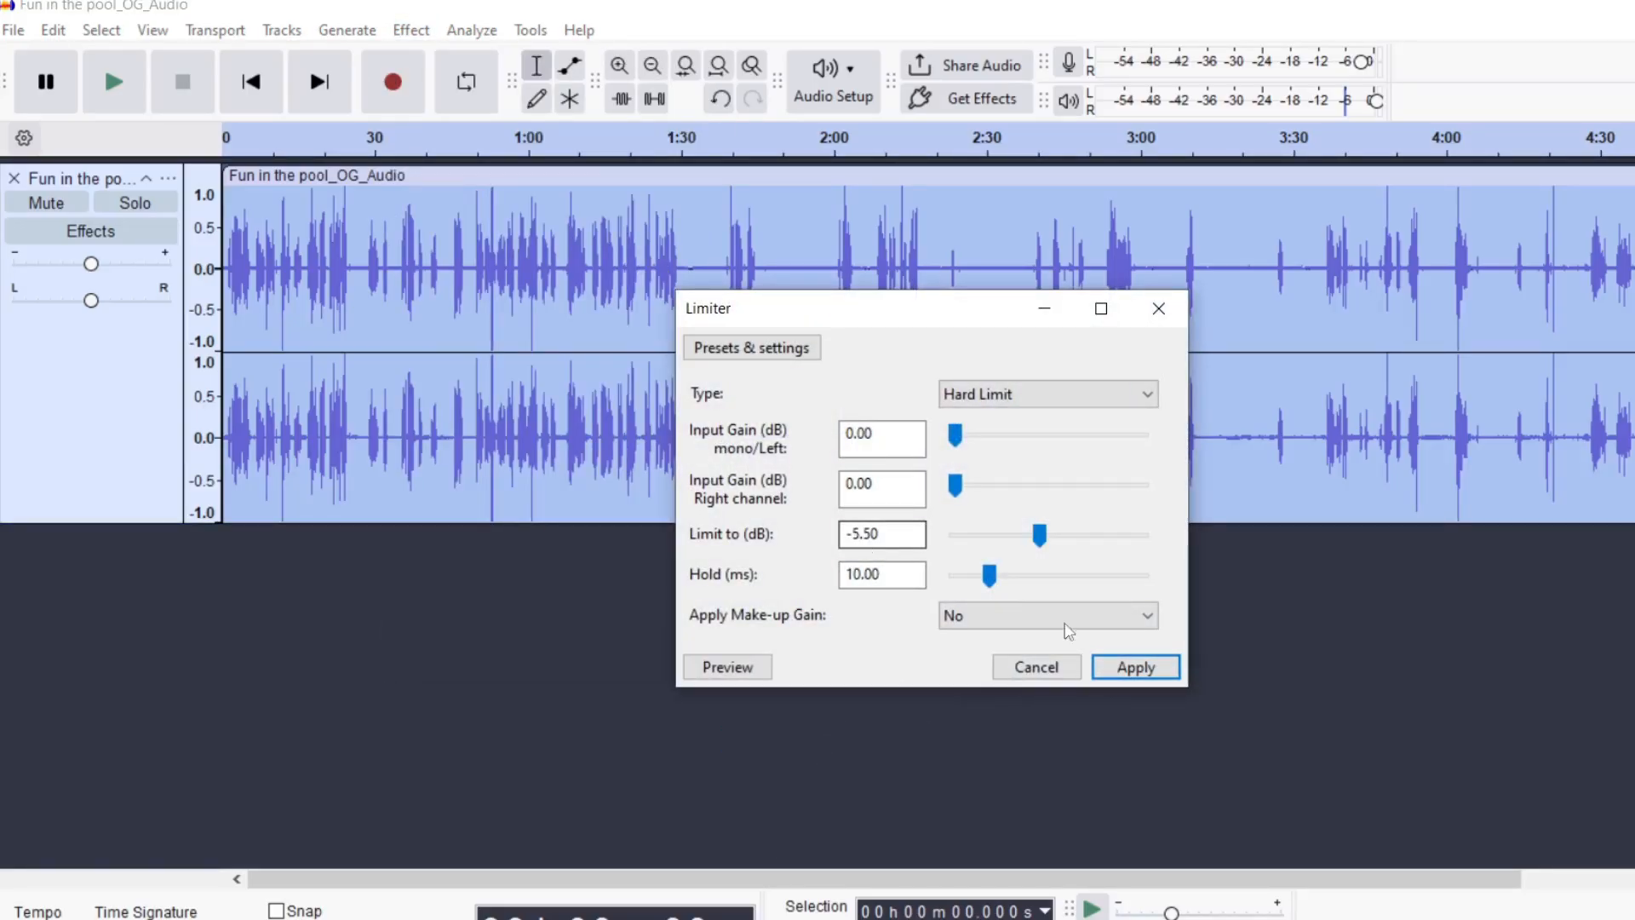
left_click(1136, 668)
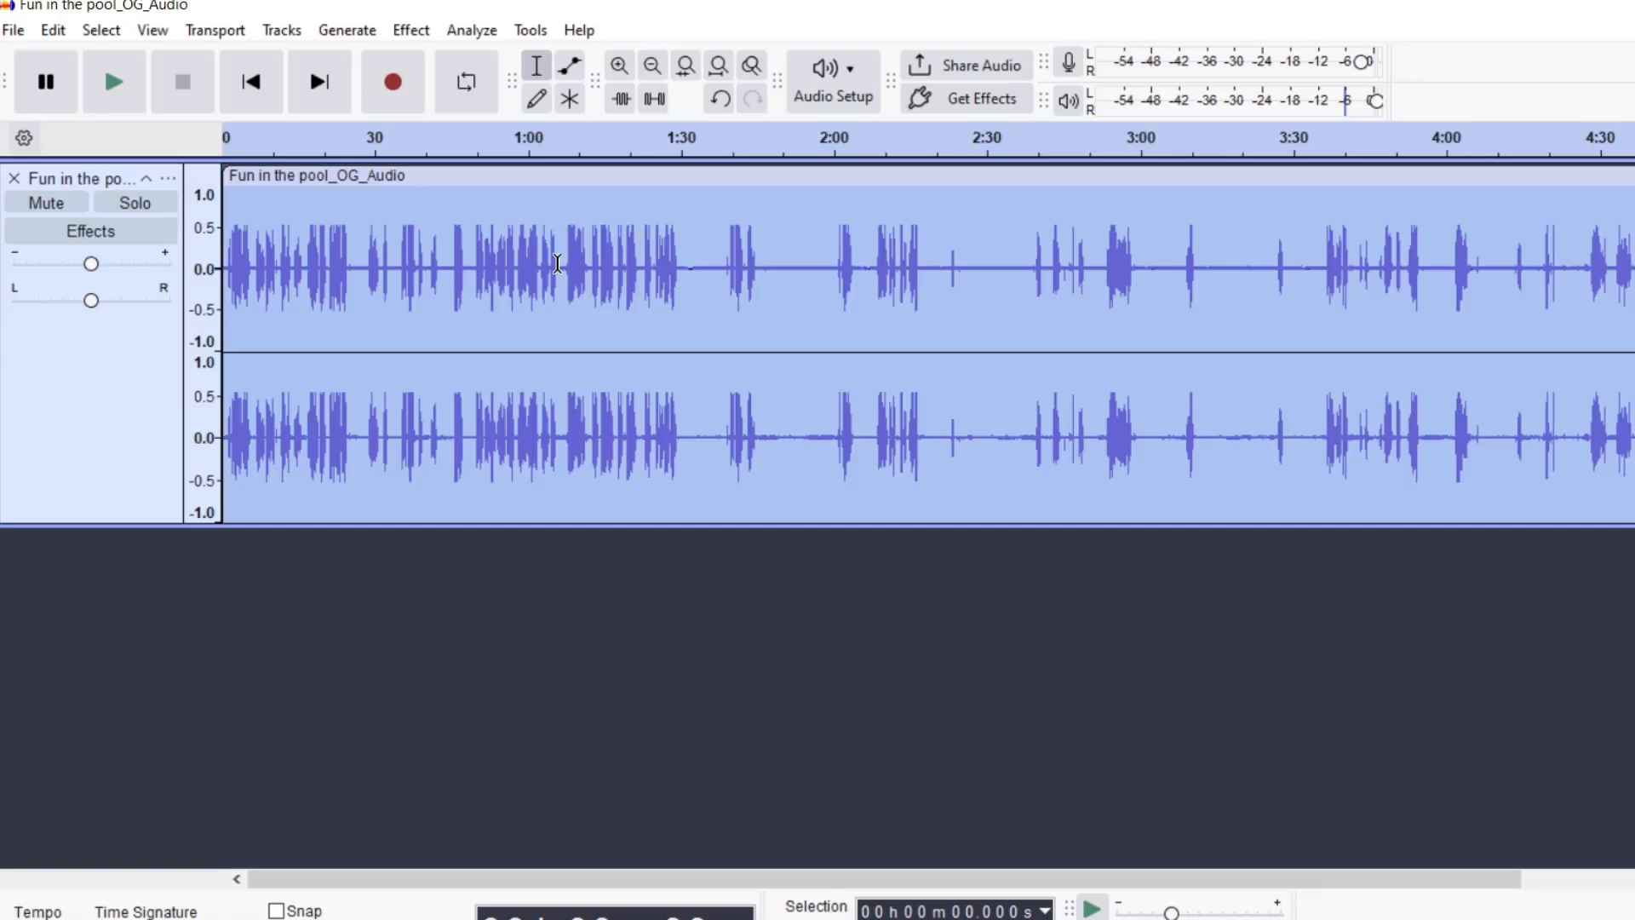
- Play the limited track from about 27.5 seconds to check its playback level, and stop playback
left_click(363, 282)
key("space")
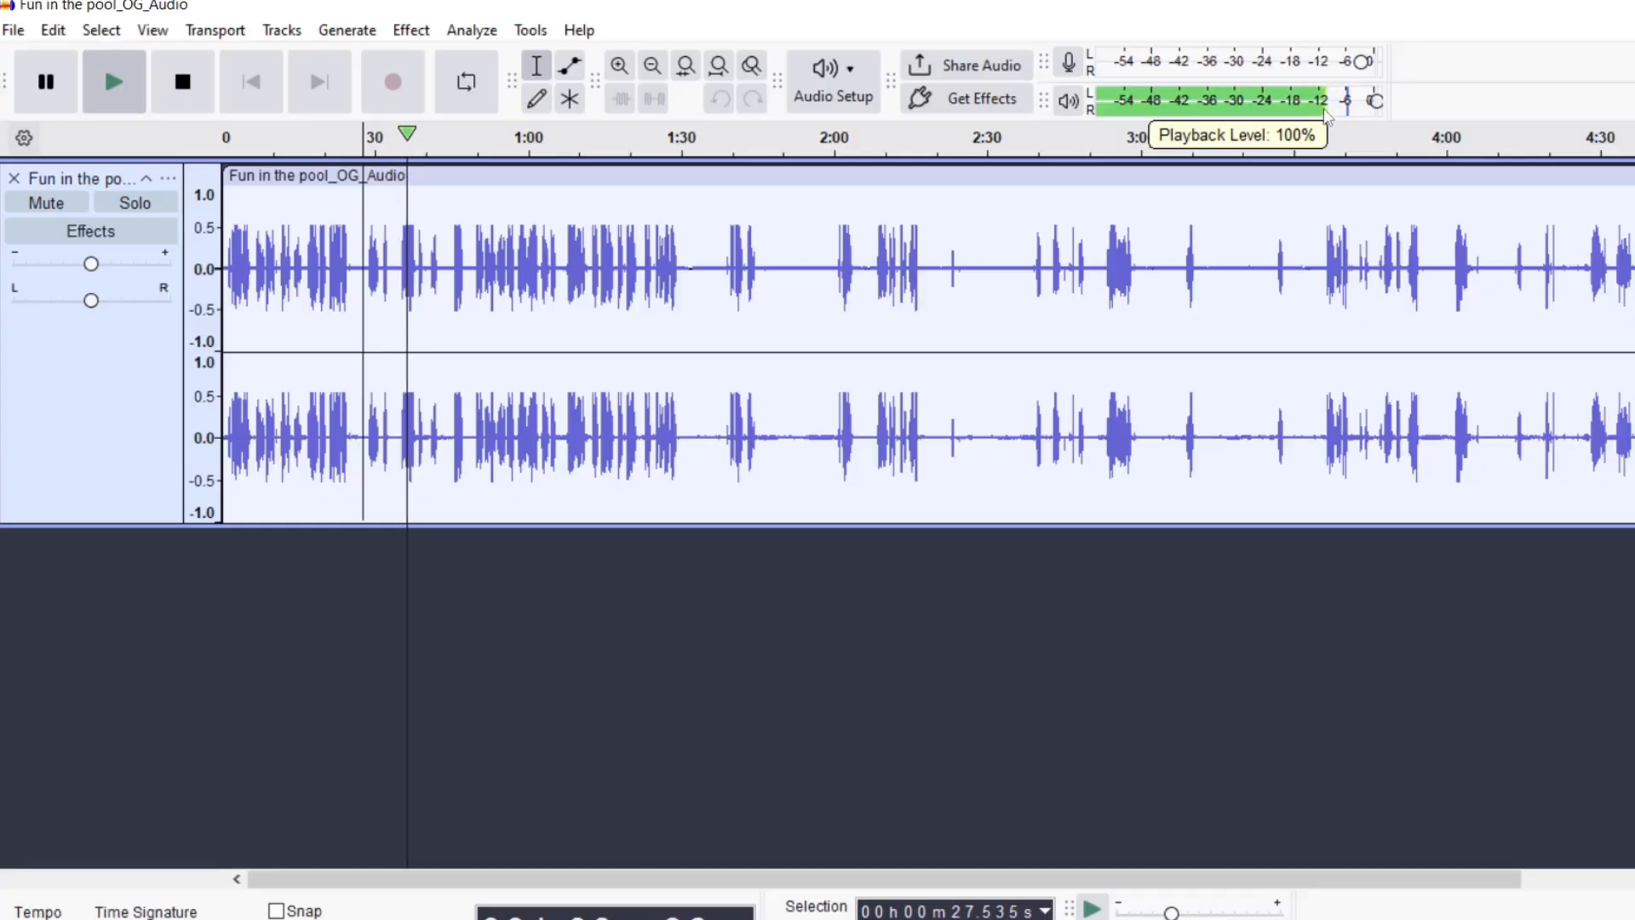
key("space")
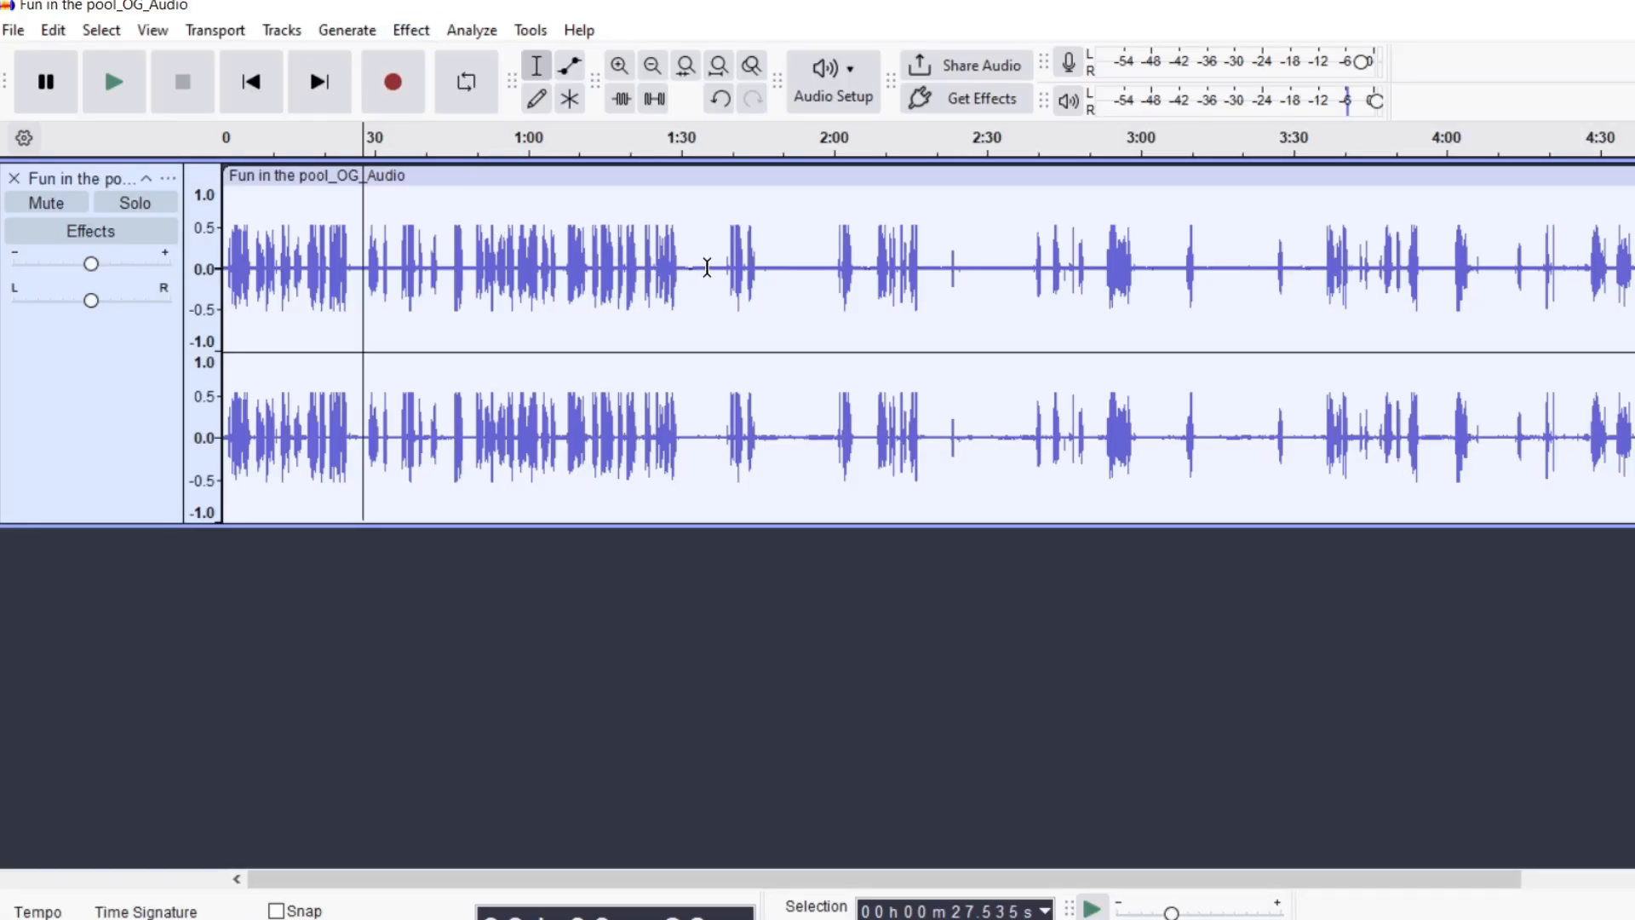
- Select and audition the quiet noise-only stretch from about 1:47.5 to 1:58, and capture it as the Noise Reduction profile
scroll(706, 267, "up", 1, "ctrl")
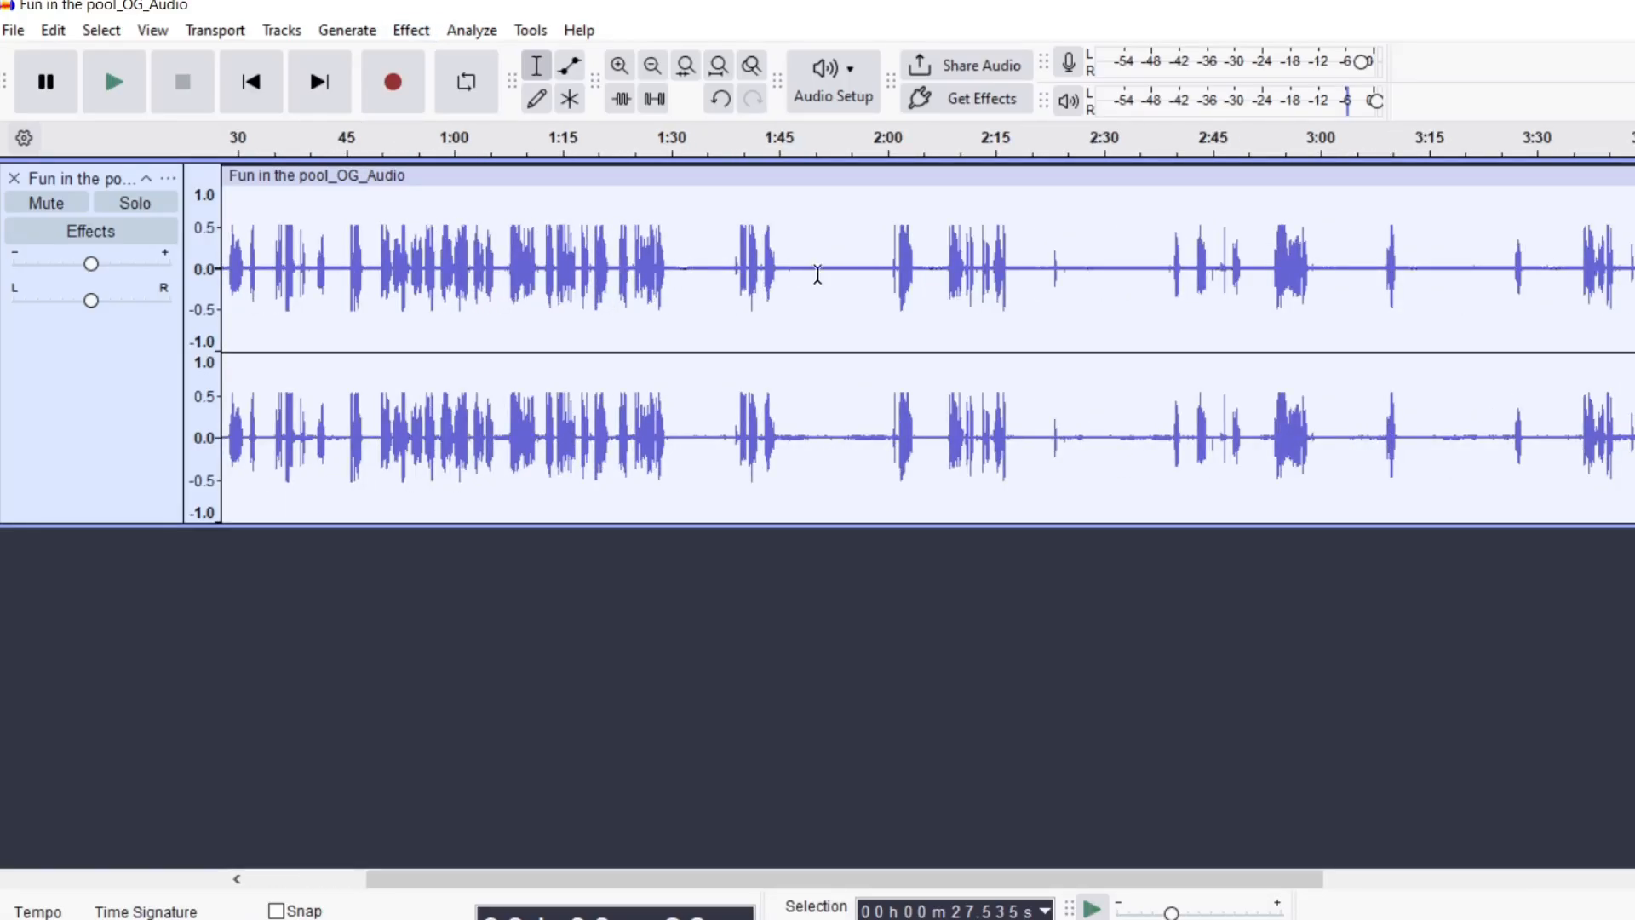
left_click_drag(797, 269, 875, 285)
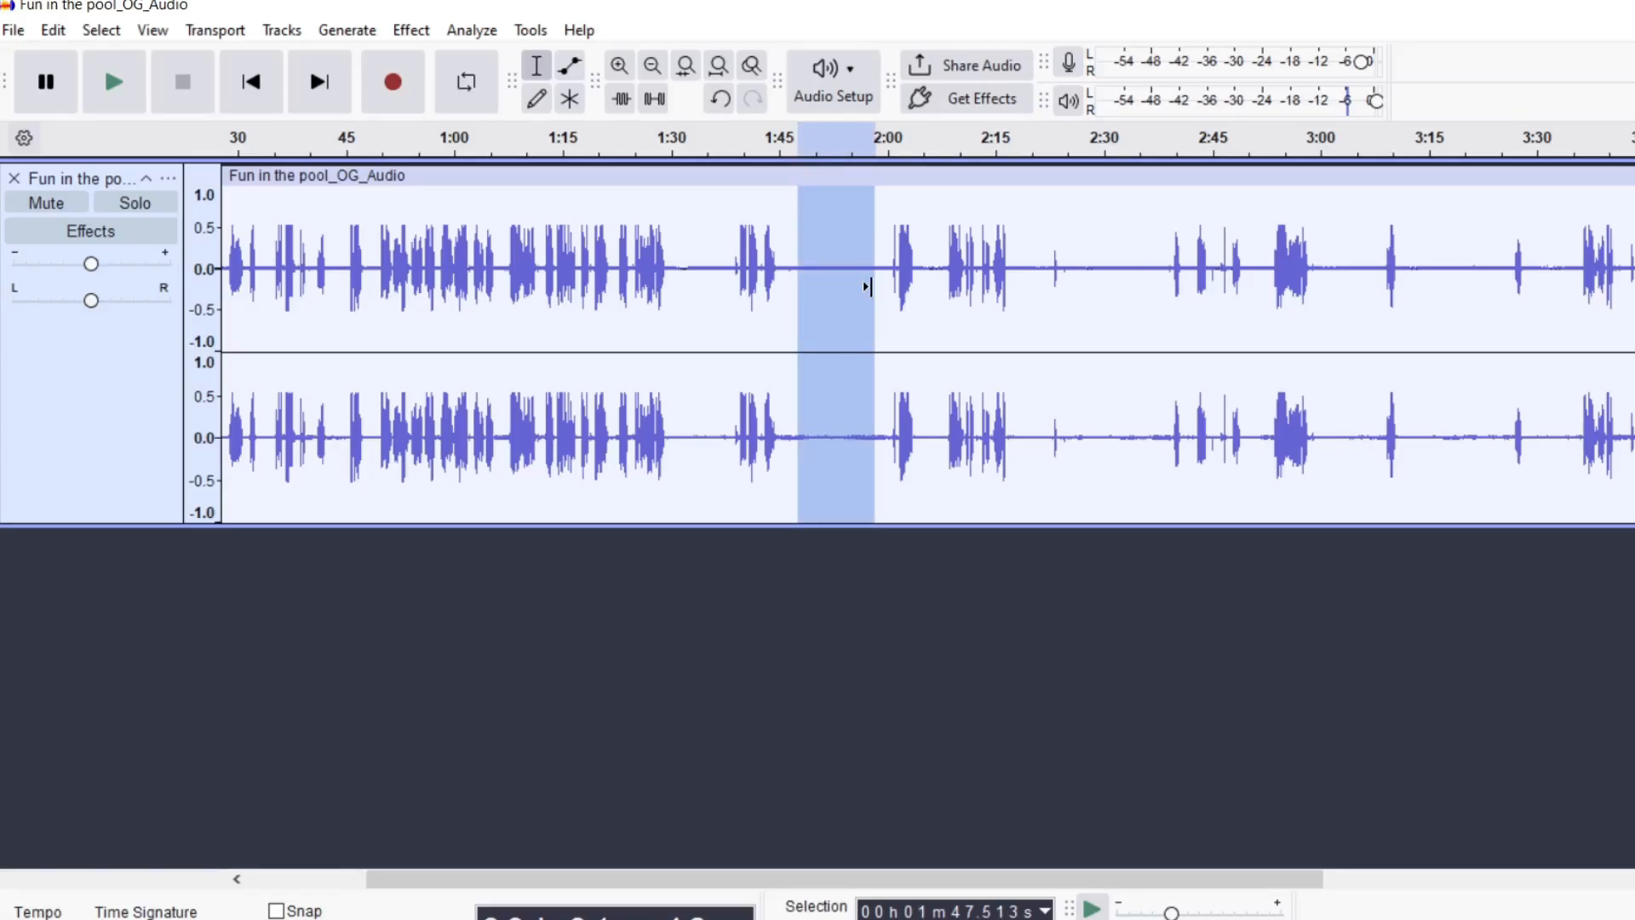
key("space")
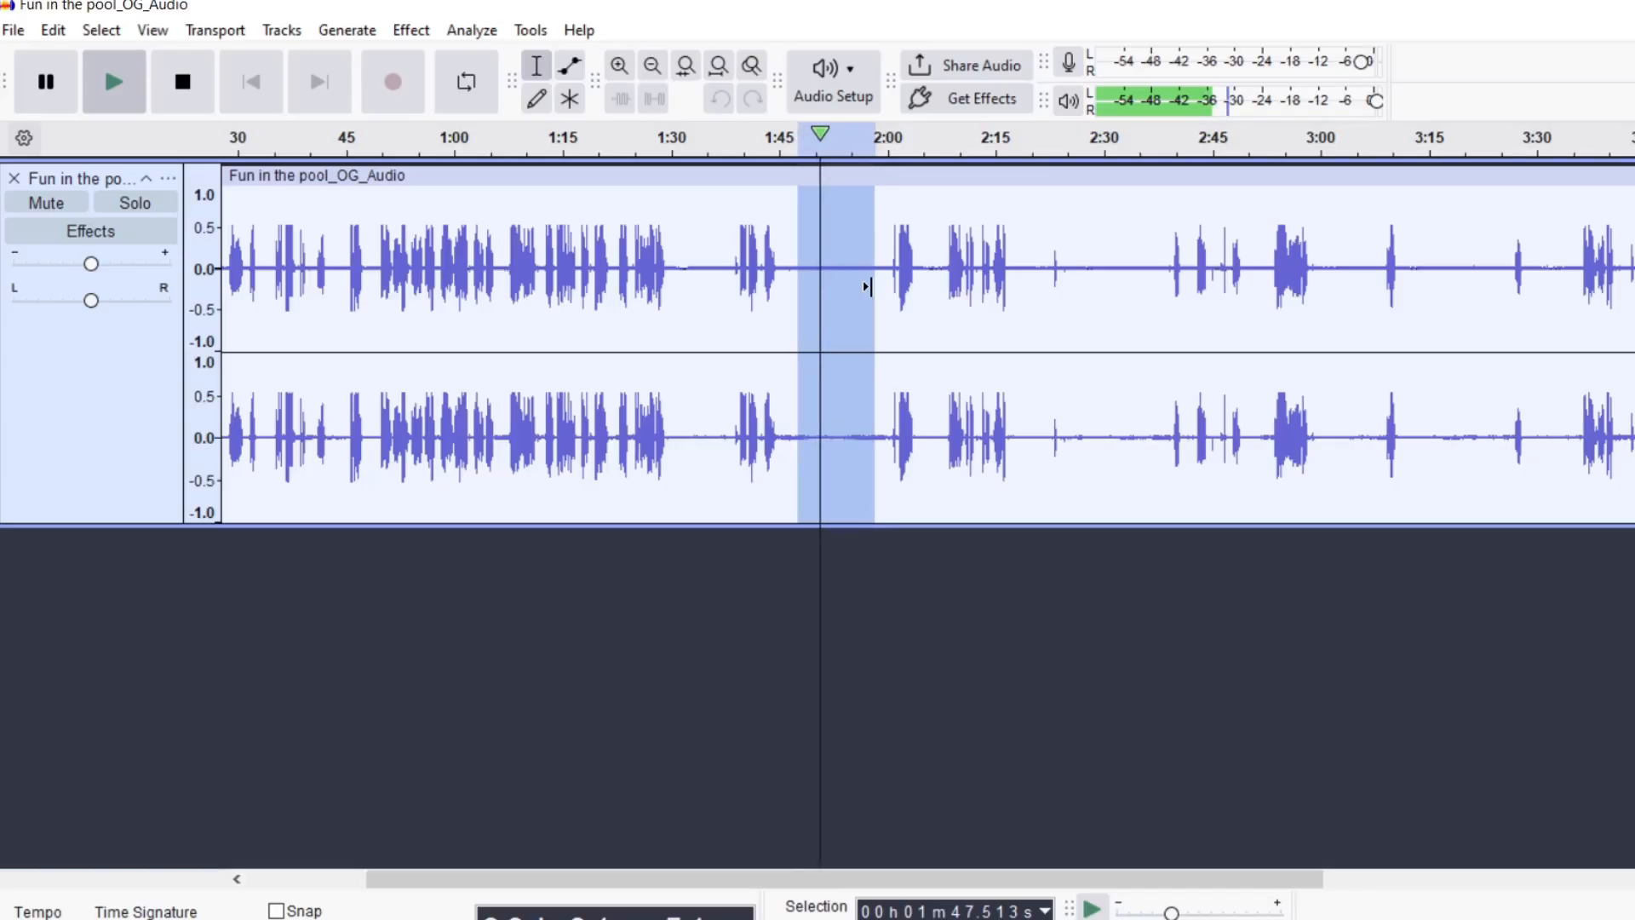
key("space")
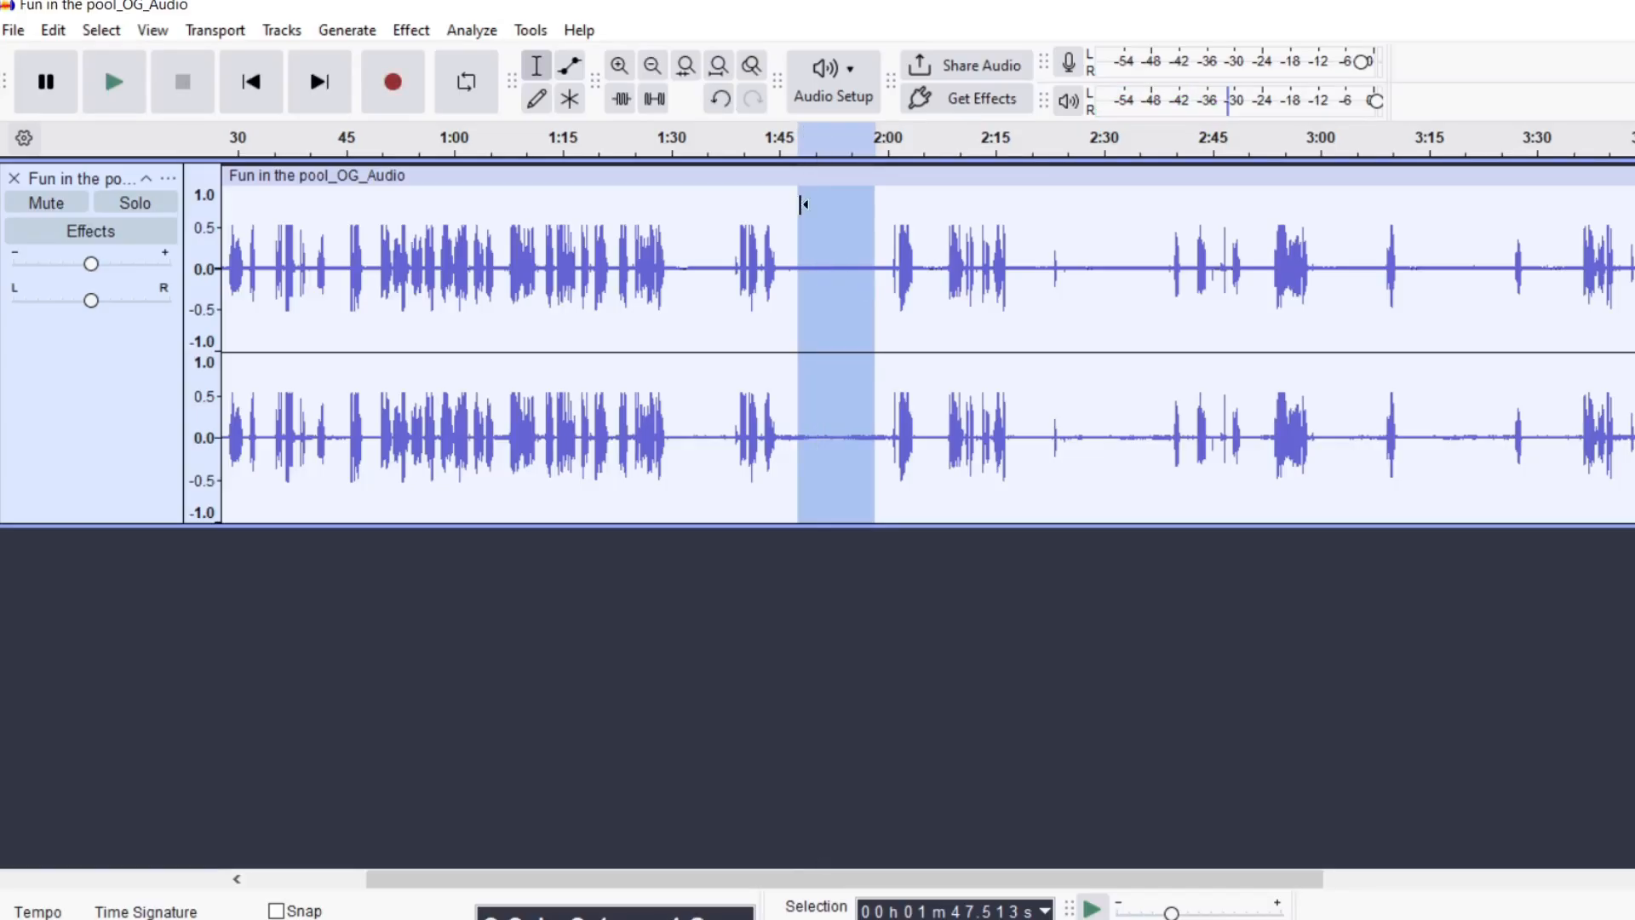
left_click(414, 27)
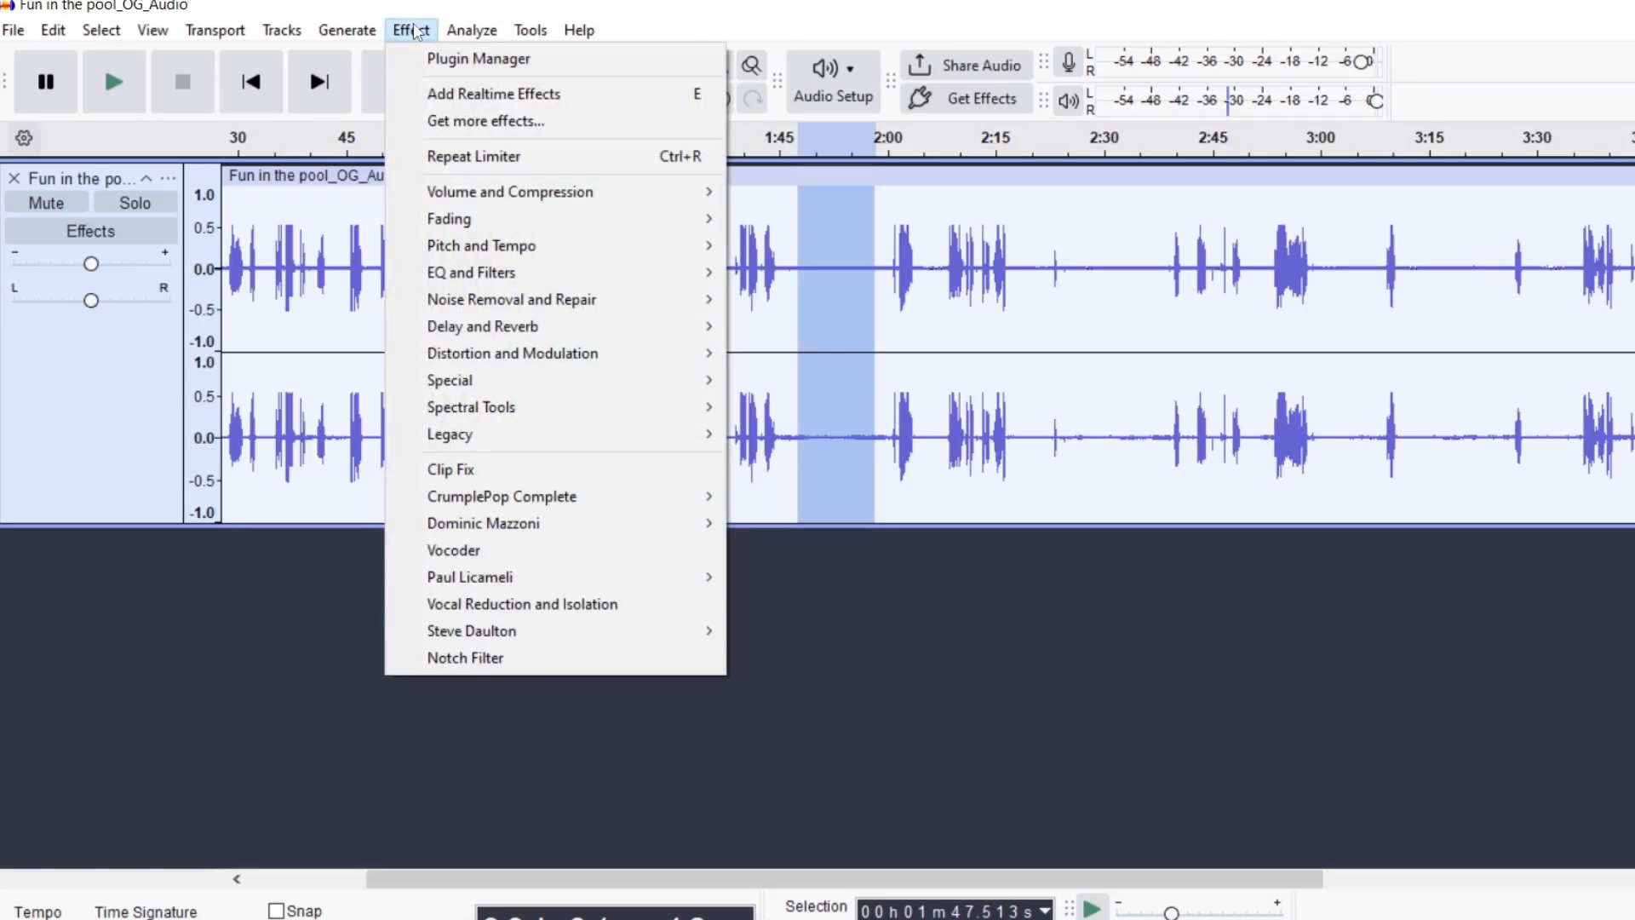
mouse_move(570, 311)
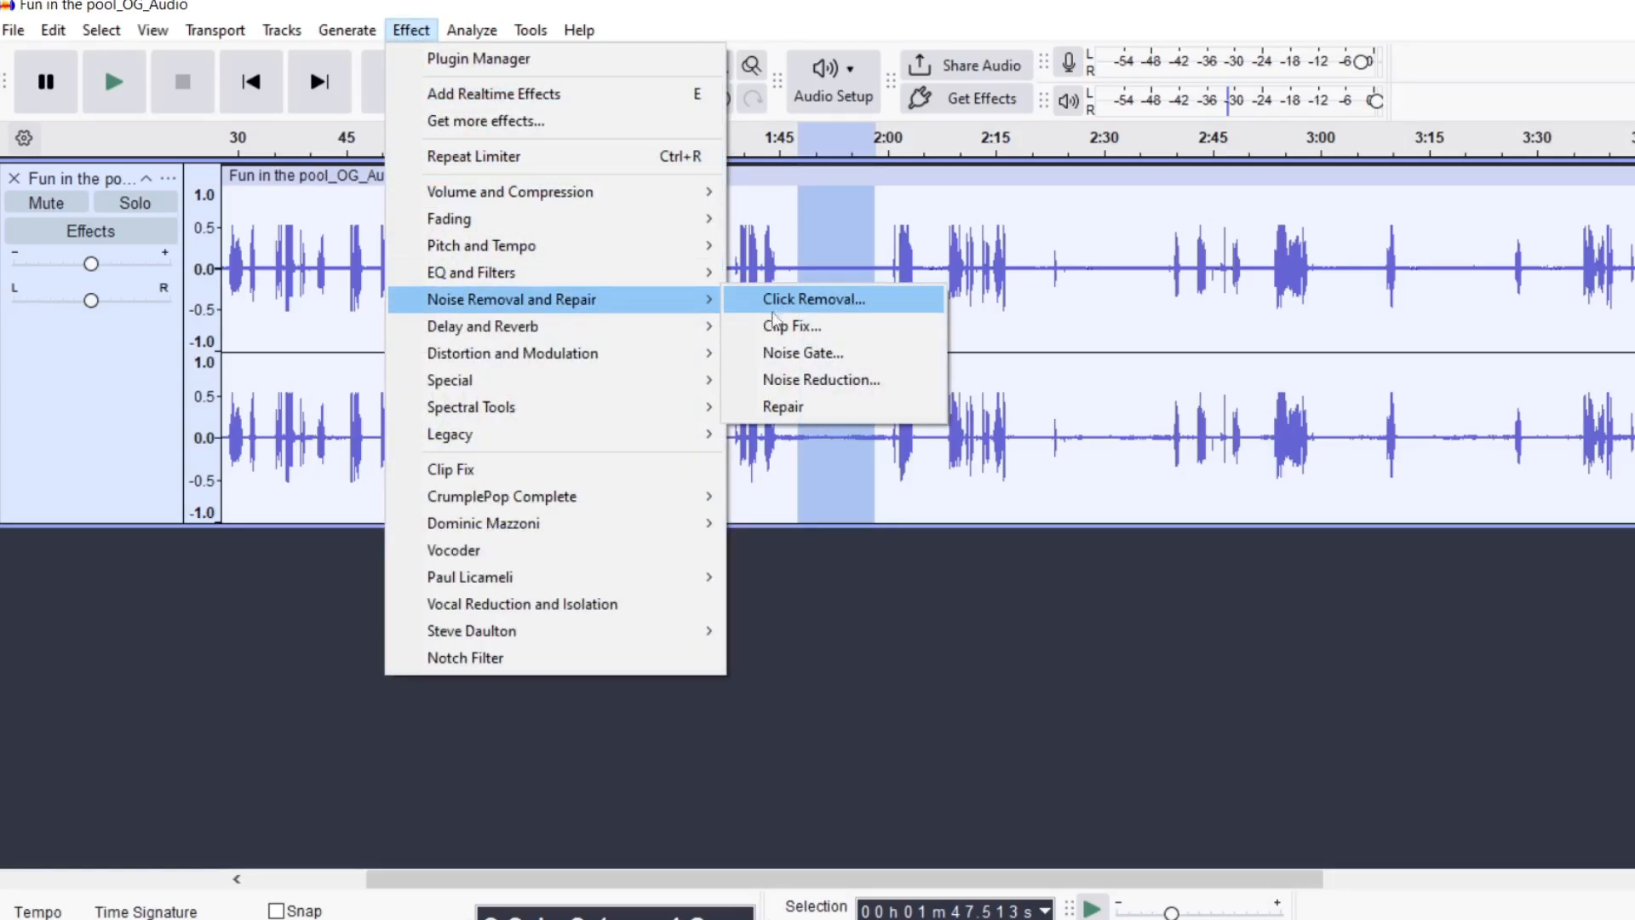
left_click(808, 382)
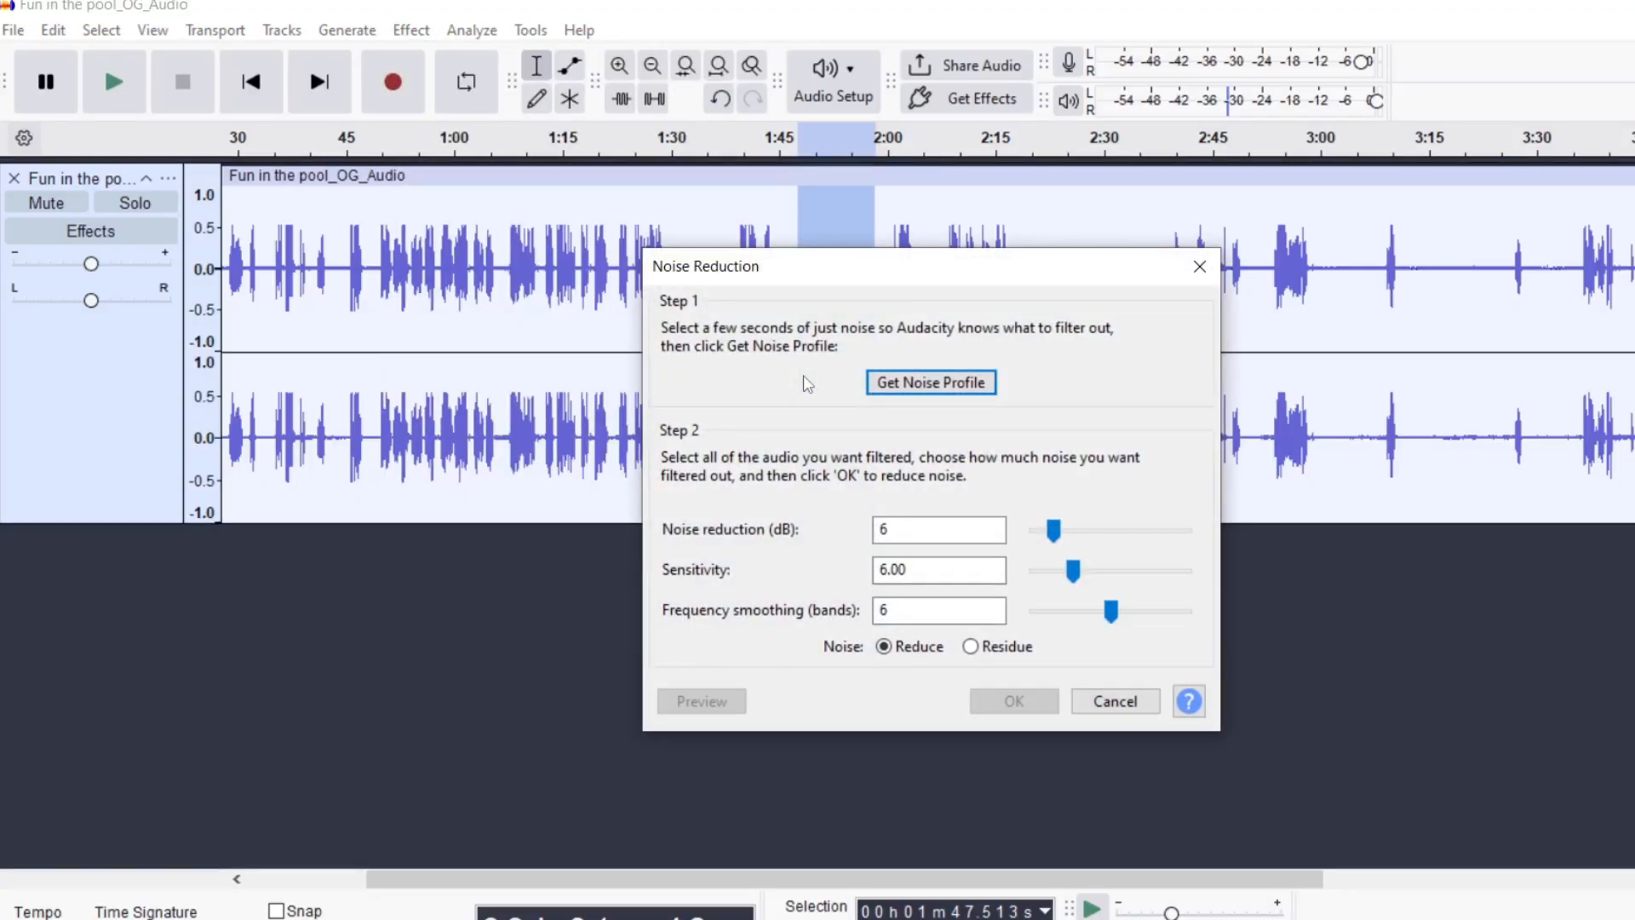
left_click(885, 382)
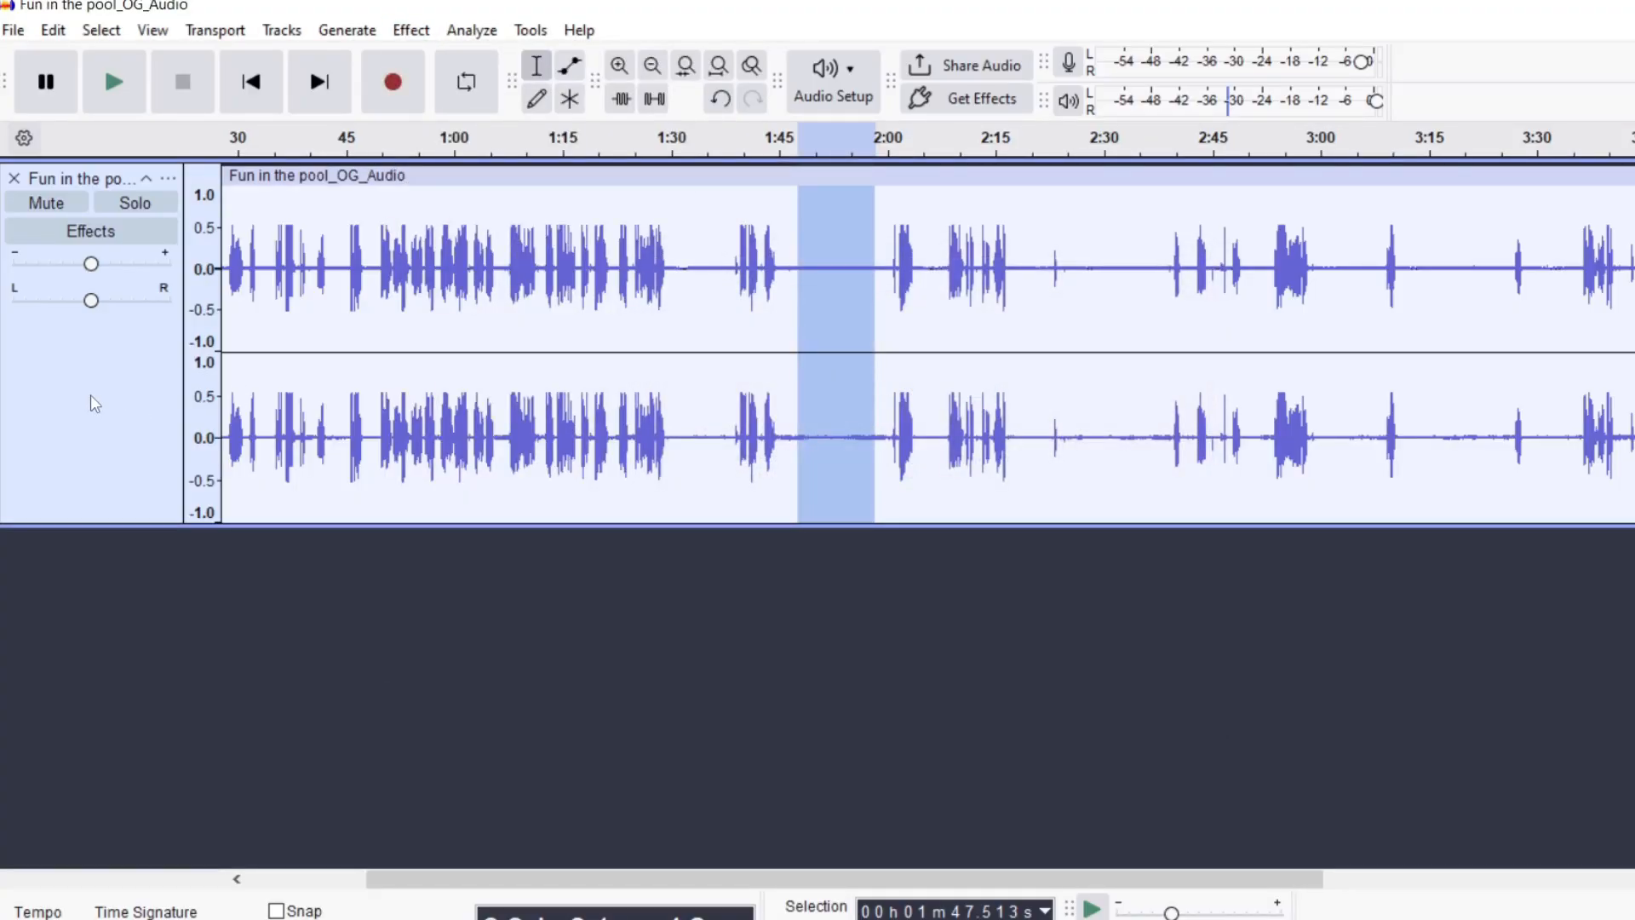
- Apply Noise Reduction to the whole track using the captured noise profile
left_click(97, 403)
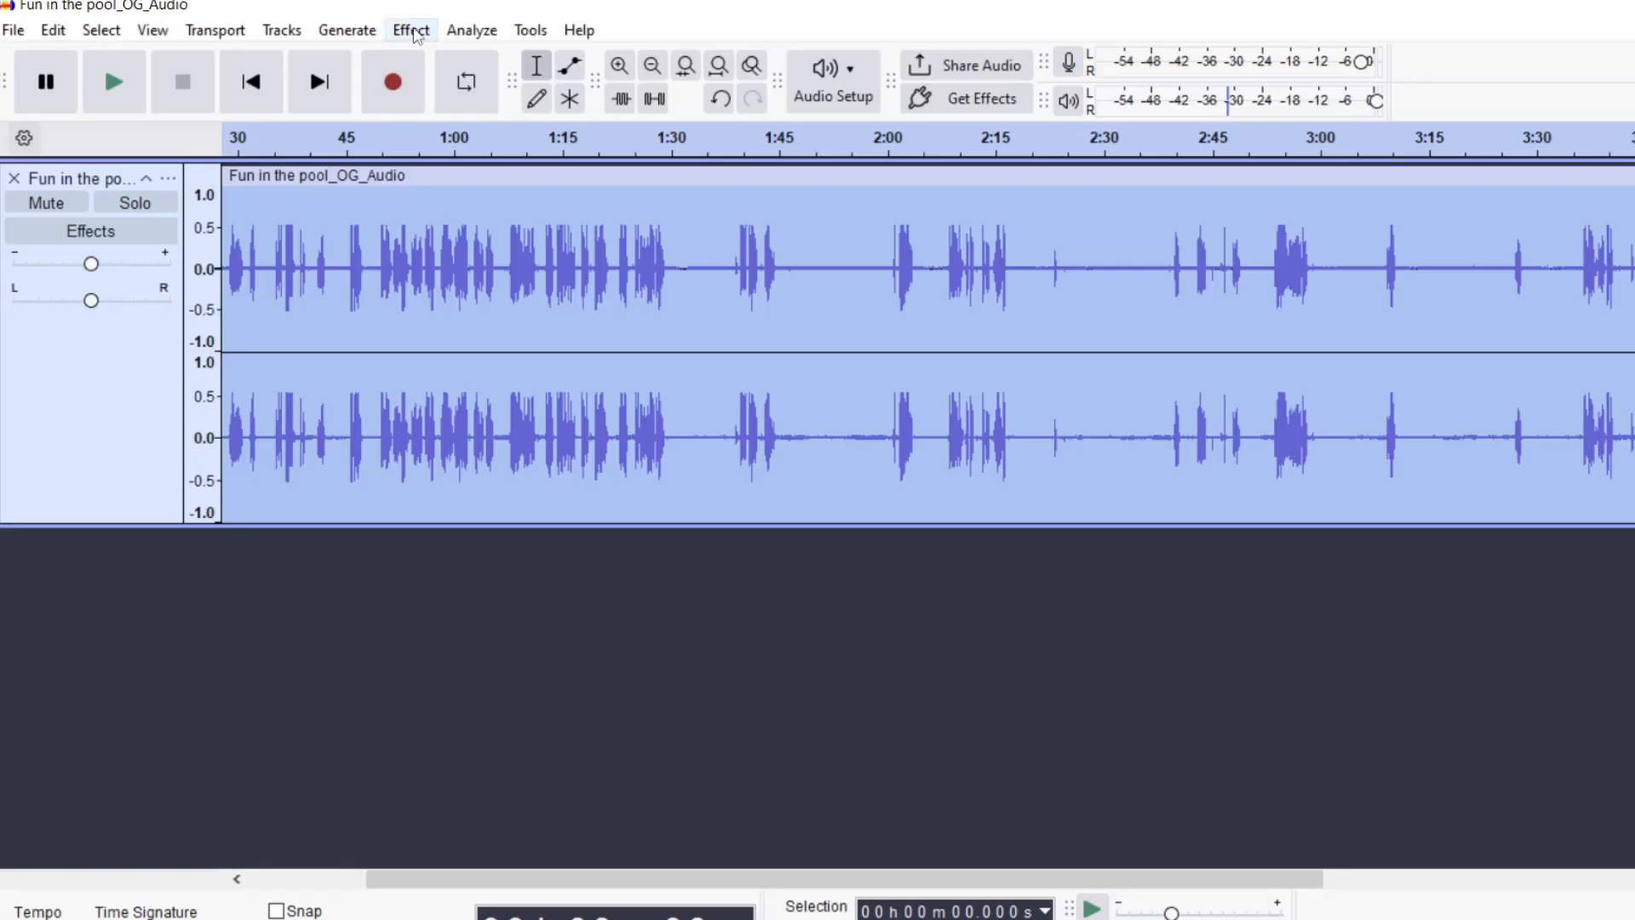
left_click(413, 32)
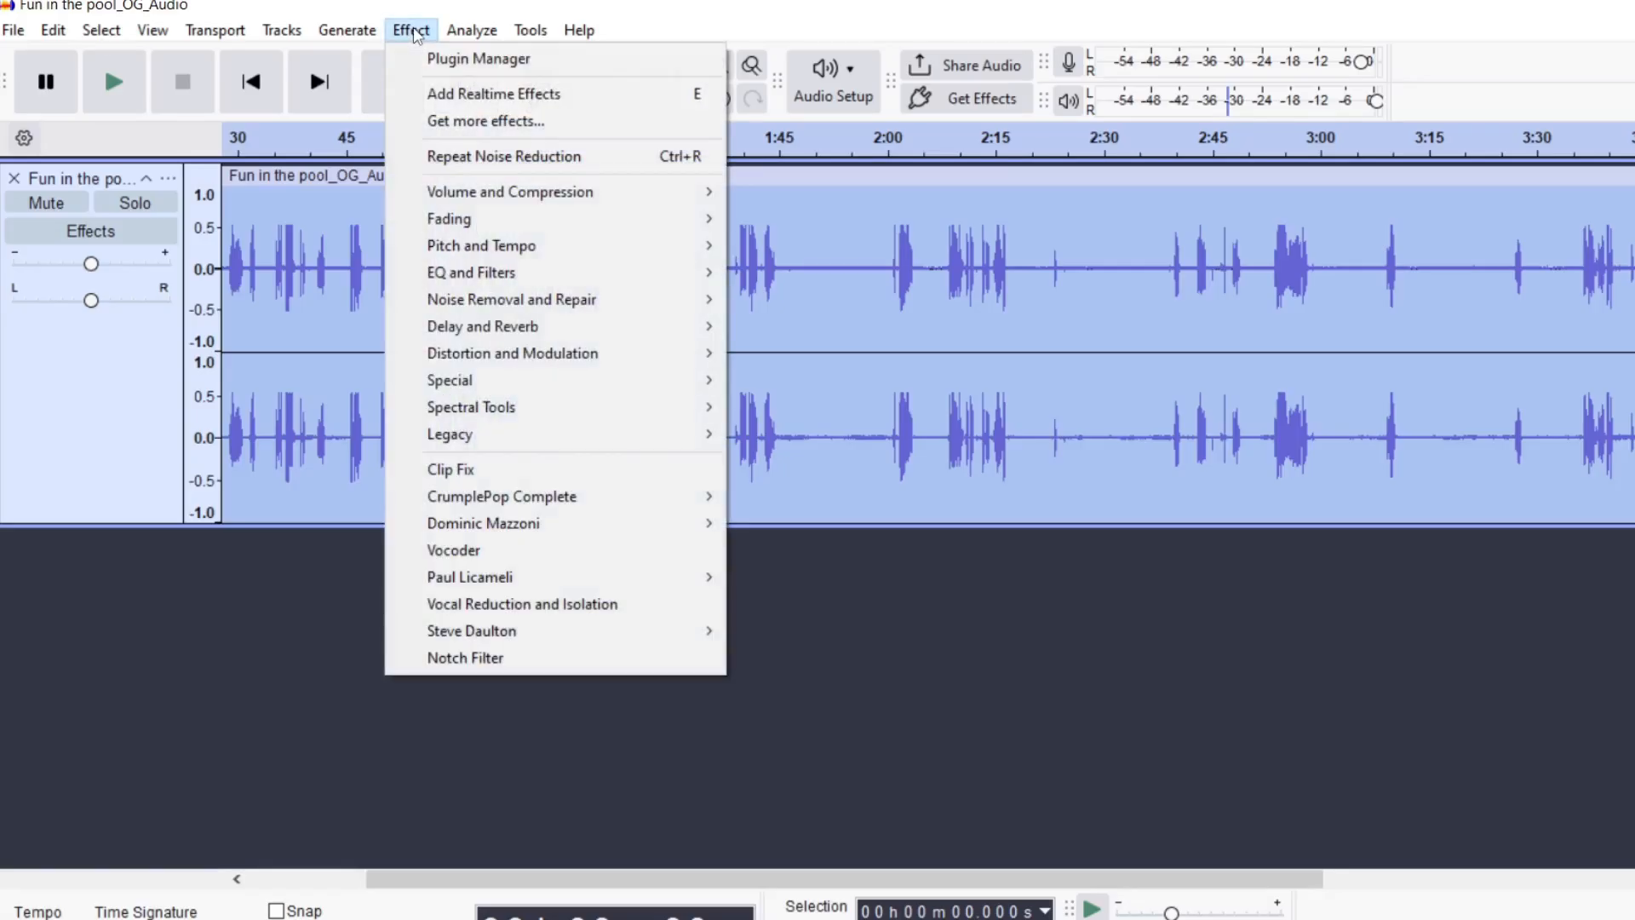
left_click(529, 175)
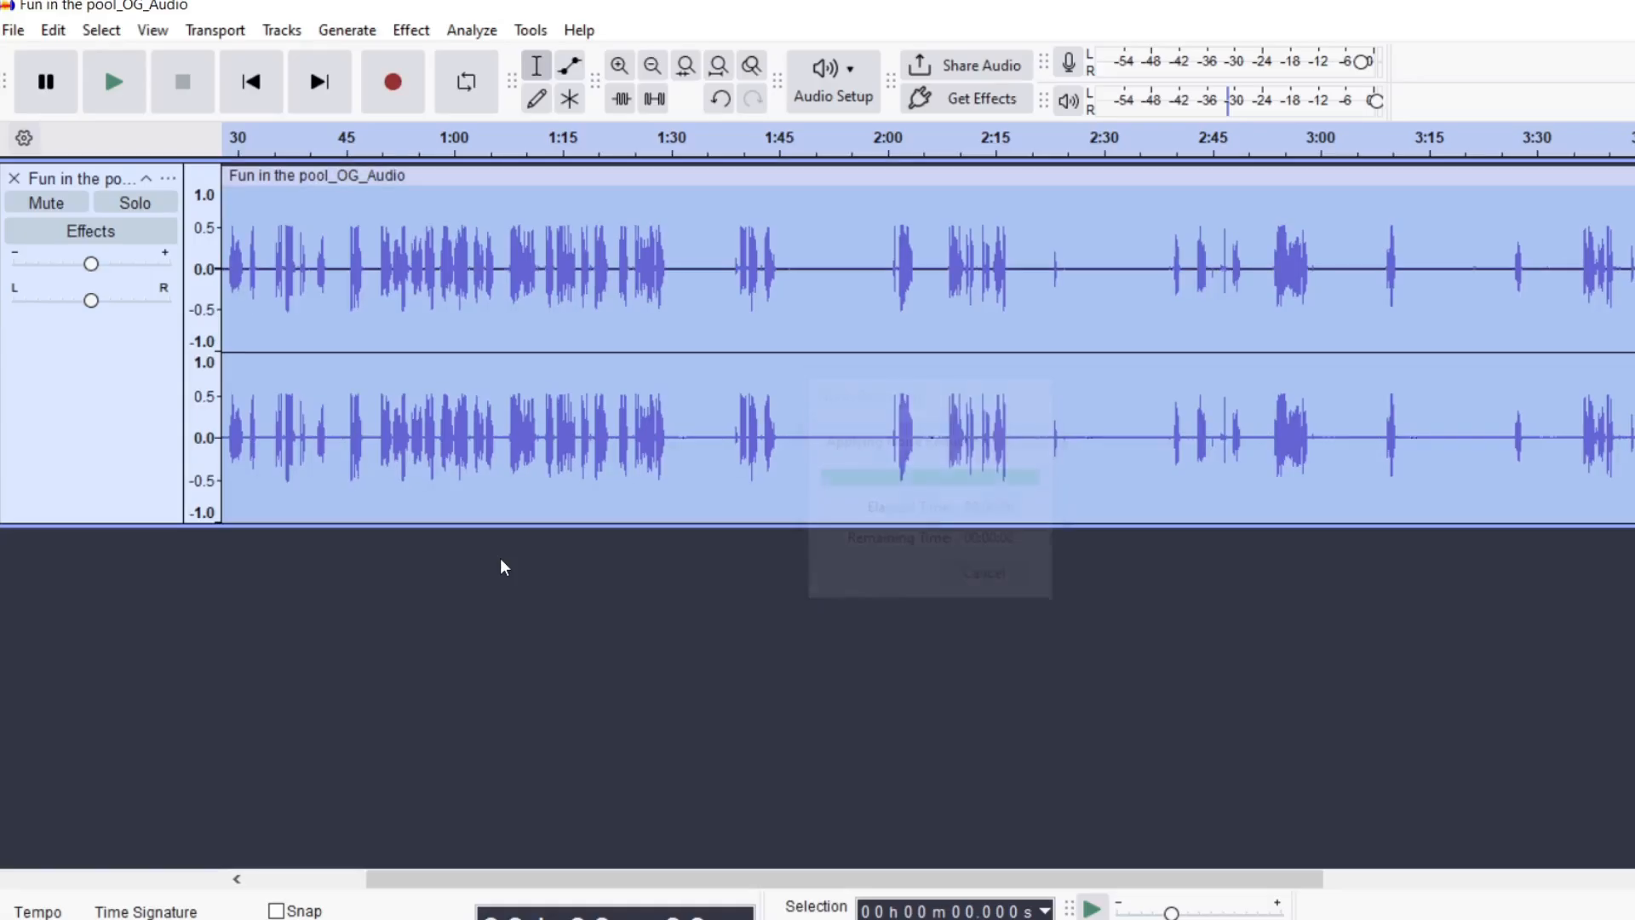
- Play the noise-reduced track from the quiet gap at about 1:31.8 to check the remaining background noise, and stop playback
left_click(684, 290)
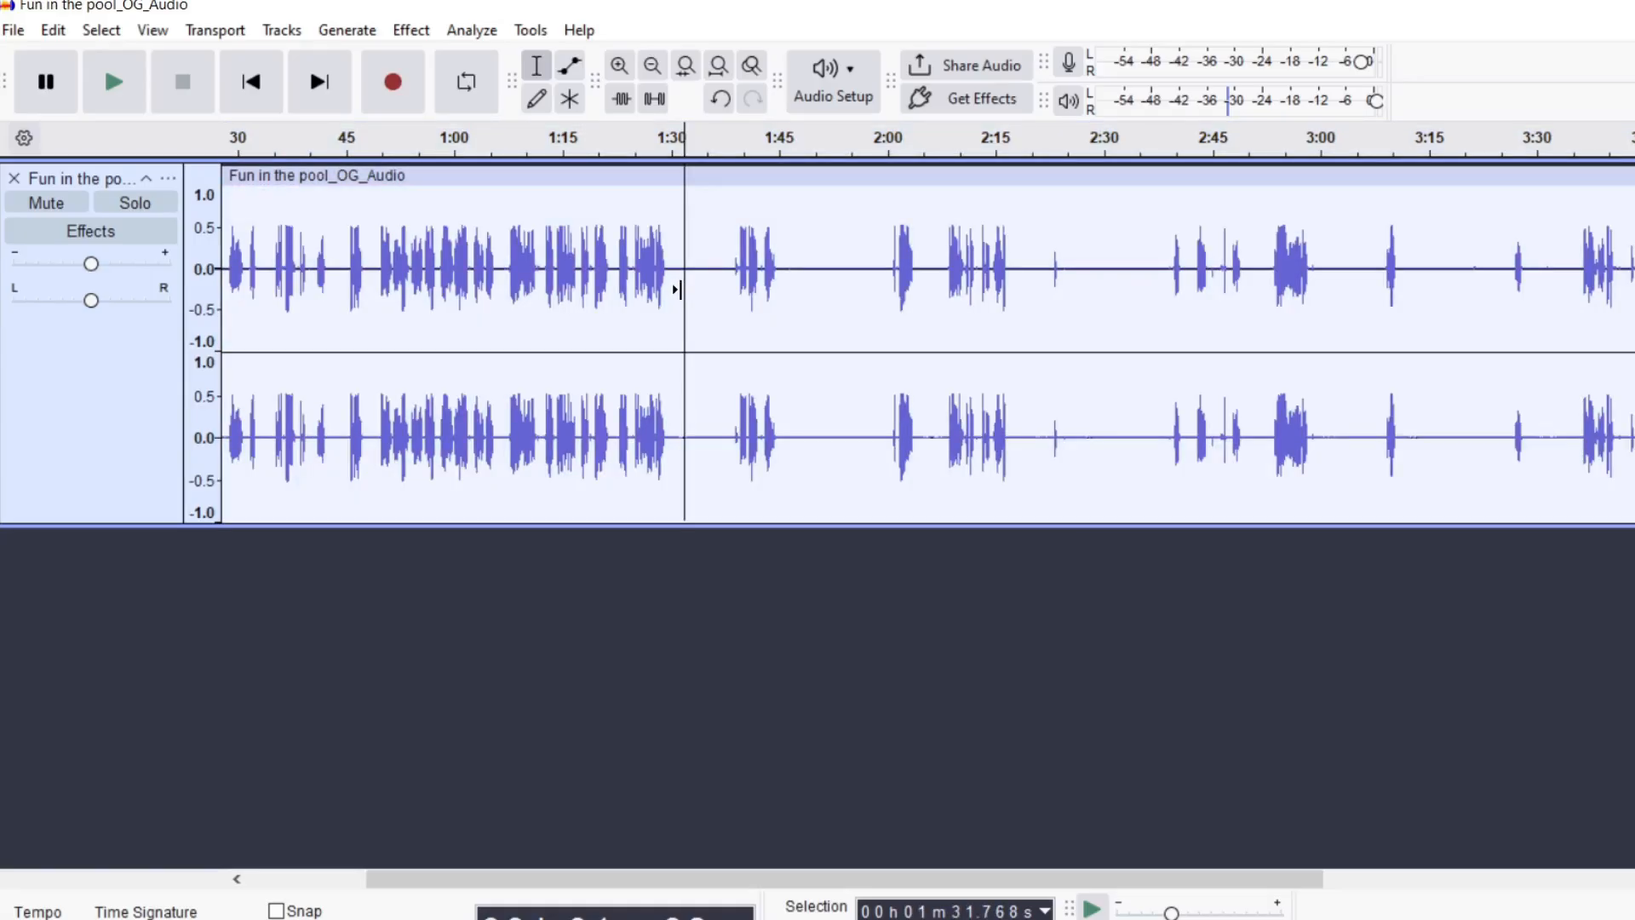
key("space")
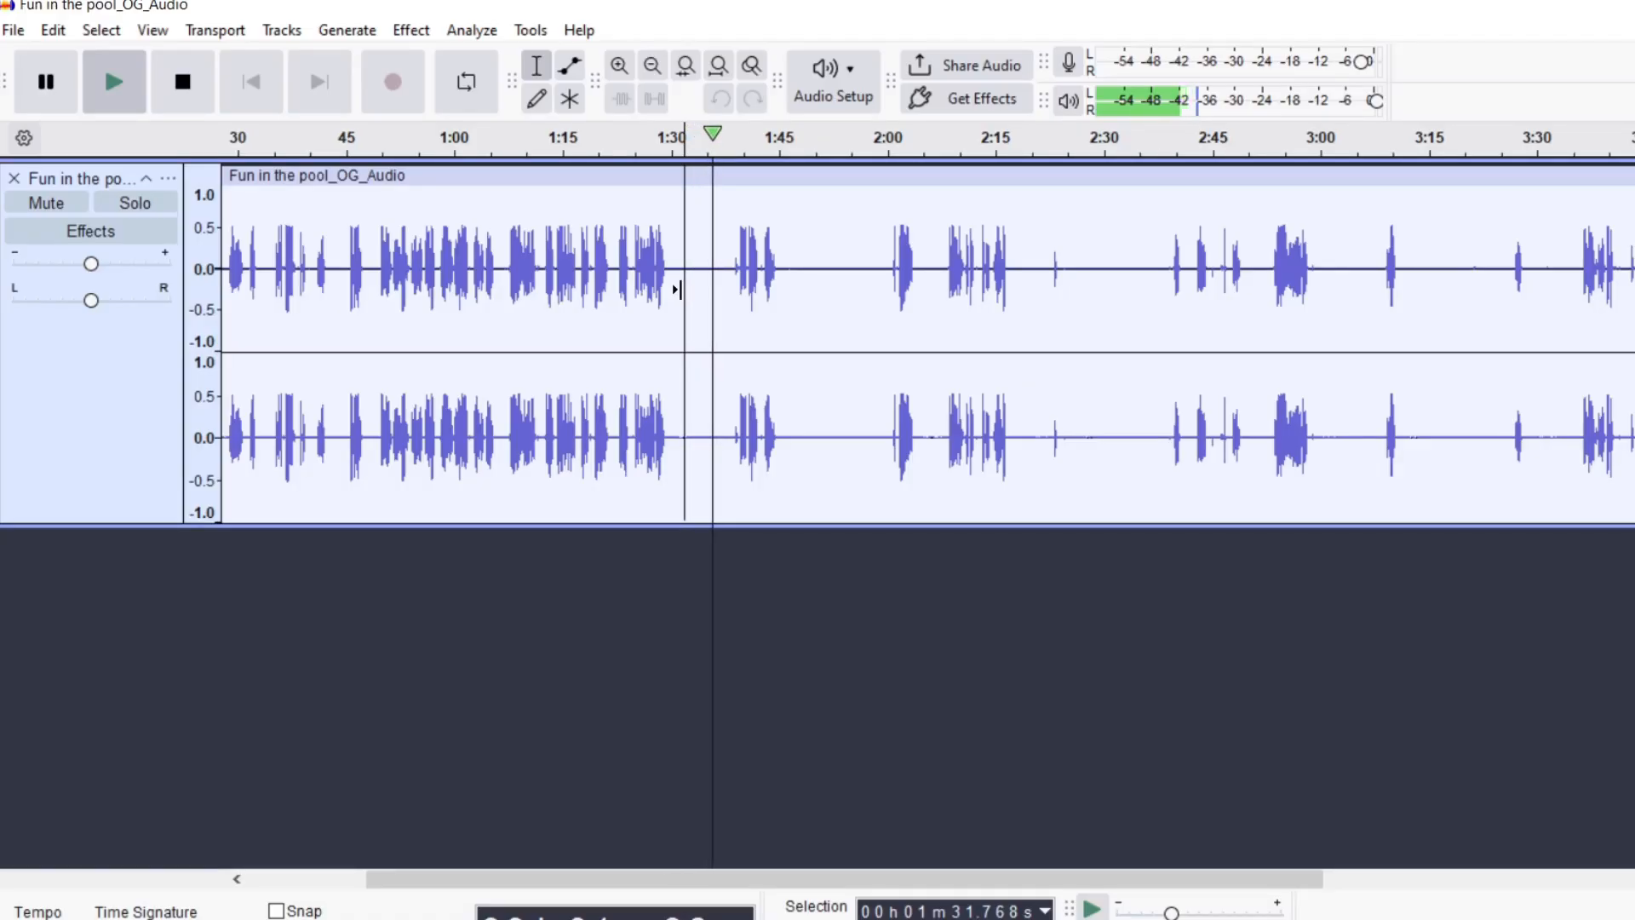
key("space")
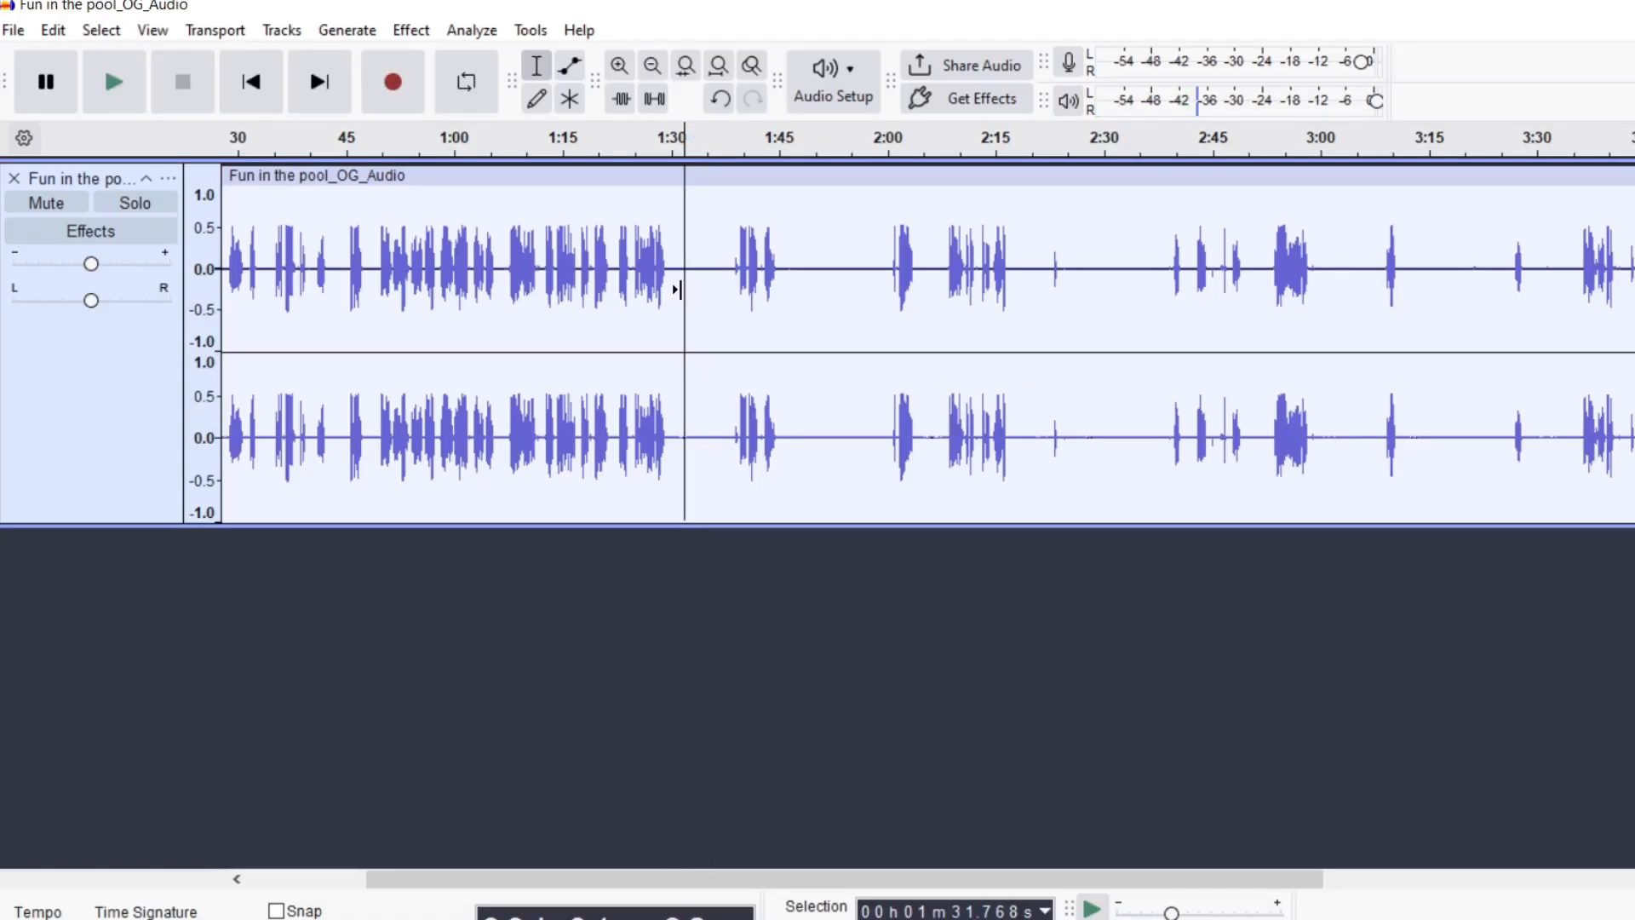
- Select the whole track and open the Filter Curve EQ effect for it
left_click(142, 382)
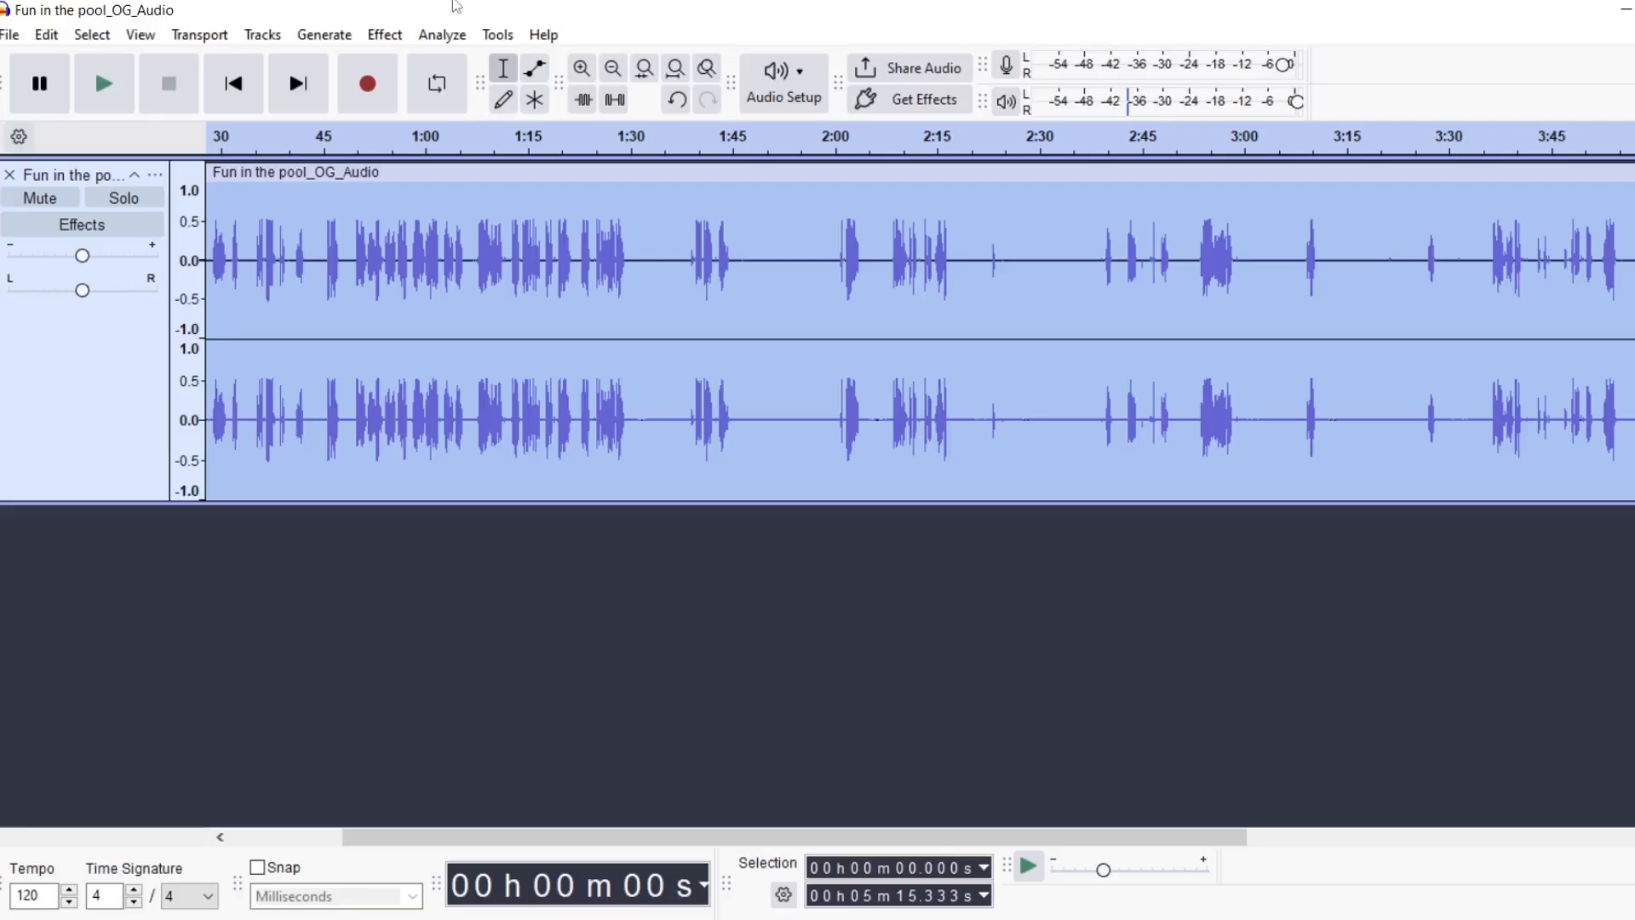
left_click(385, 35)
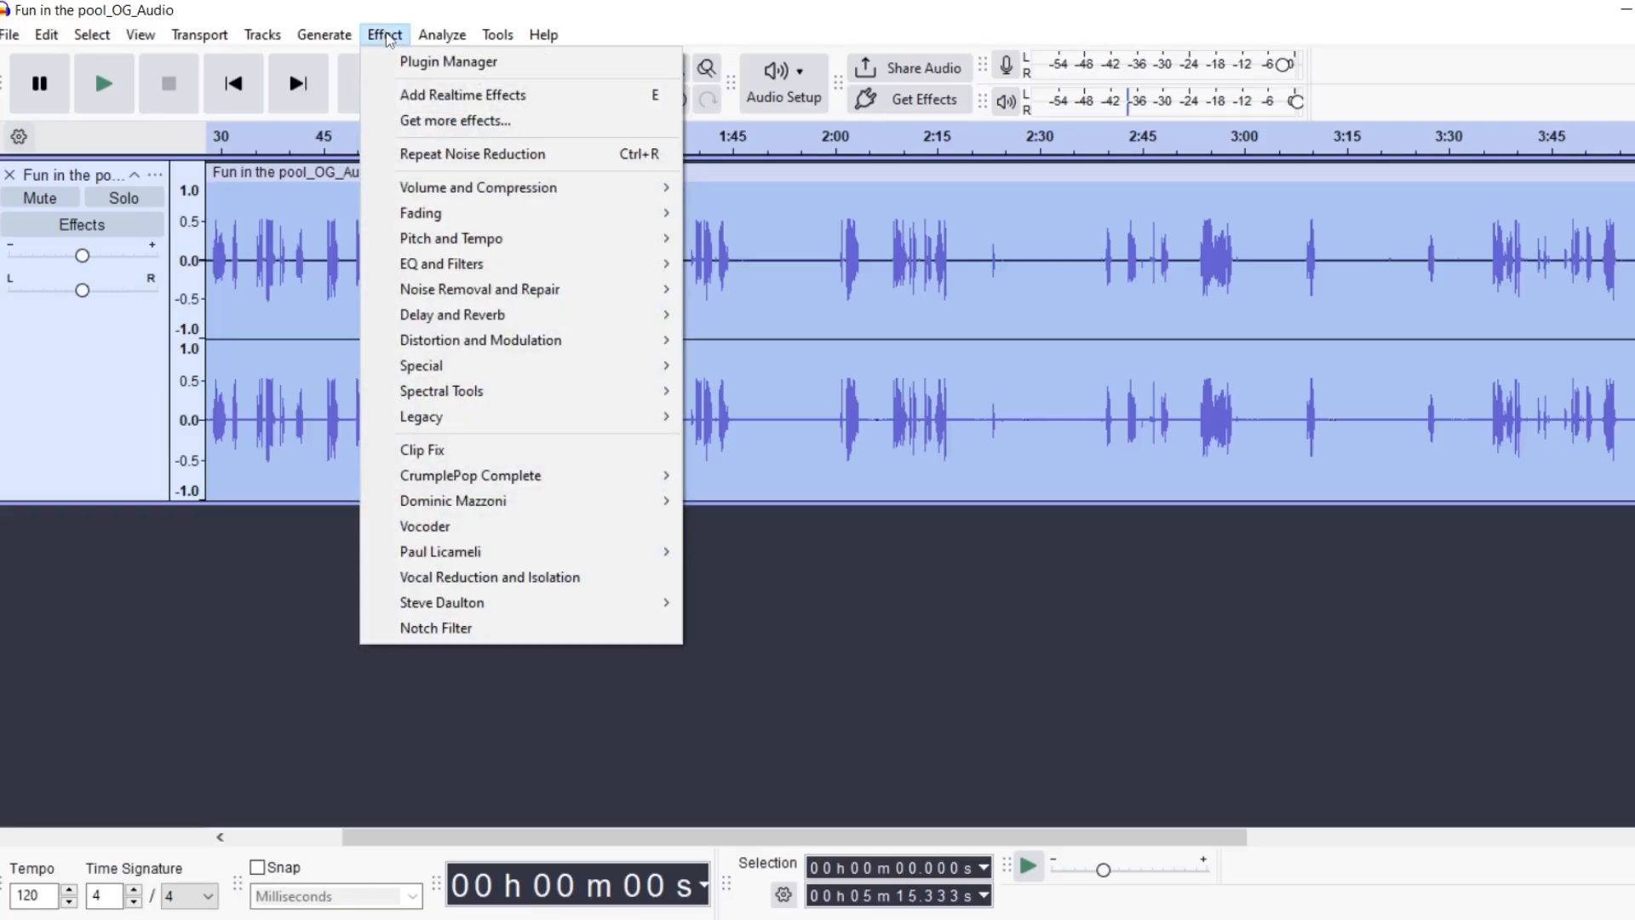
mouse_move(474, 272)
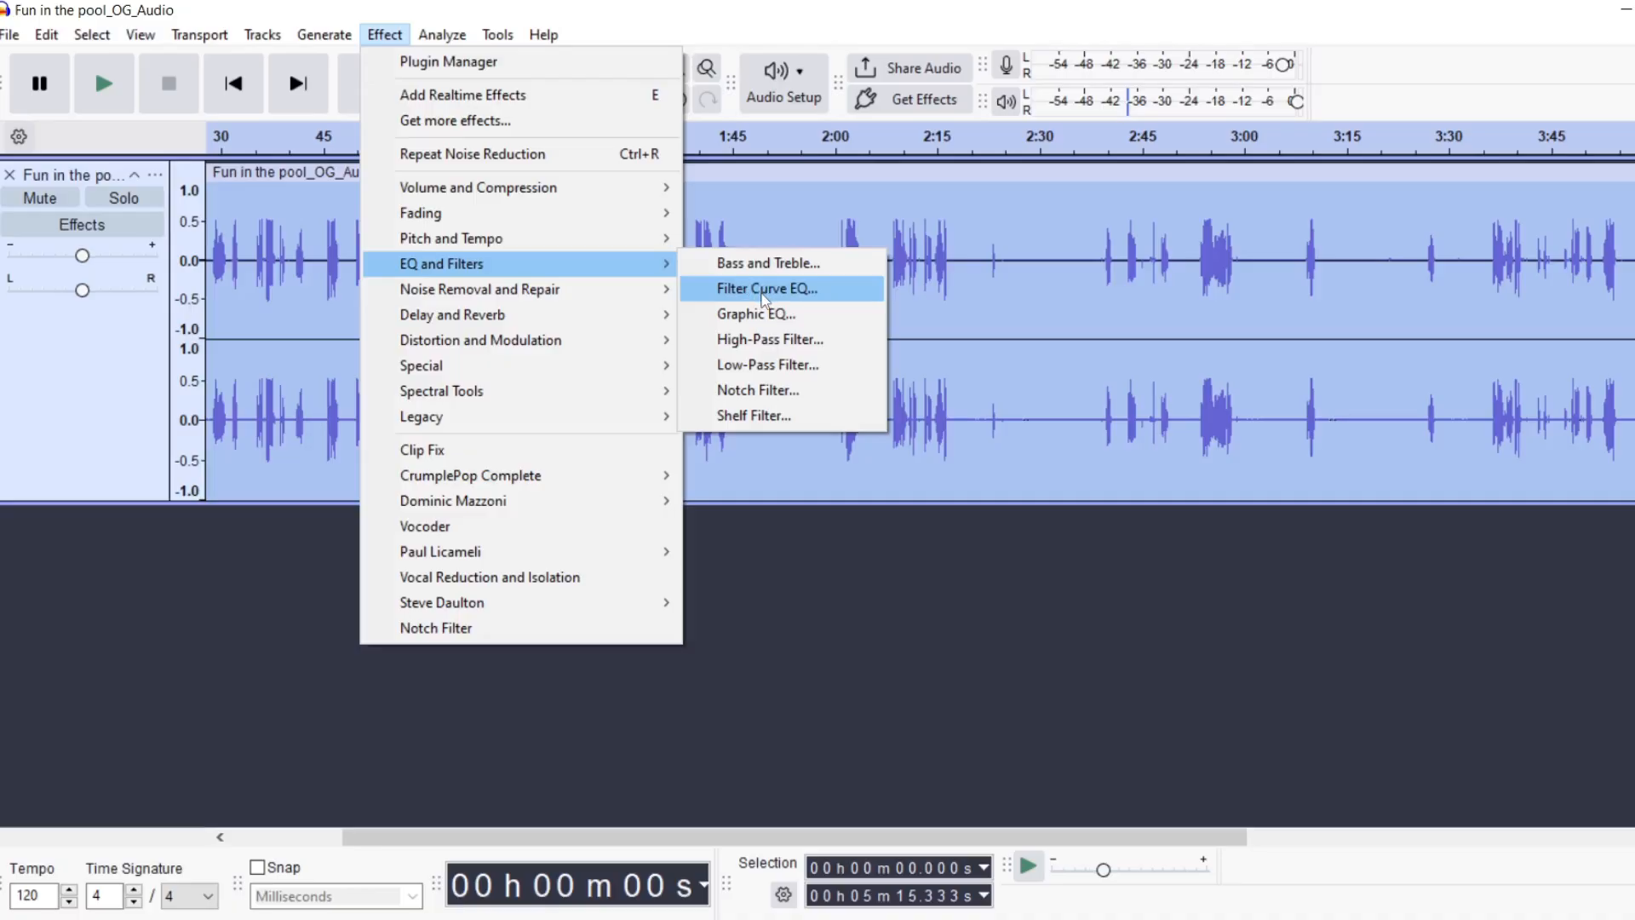
left_click(766, 294)
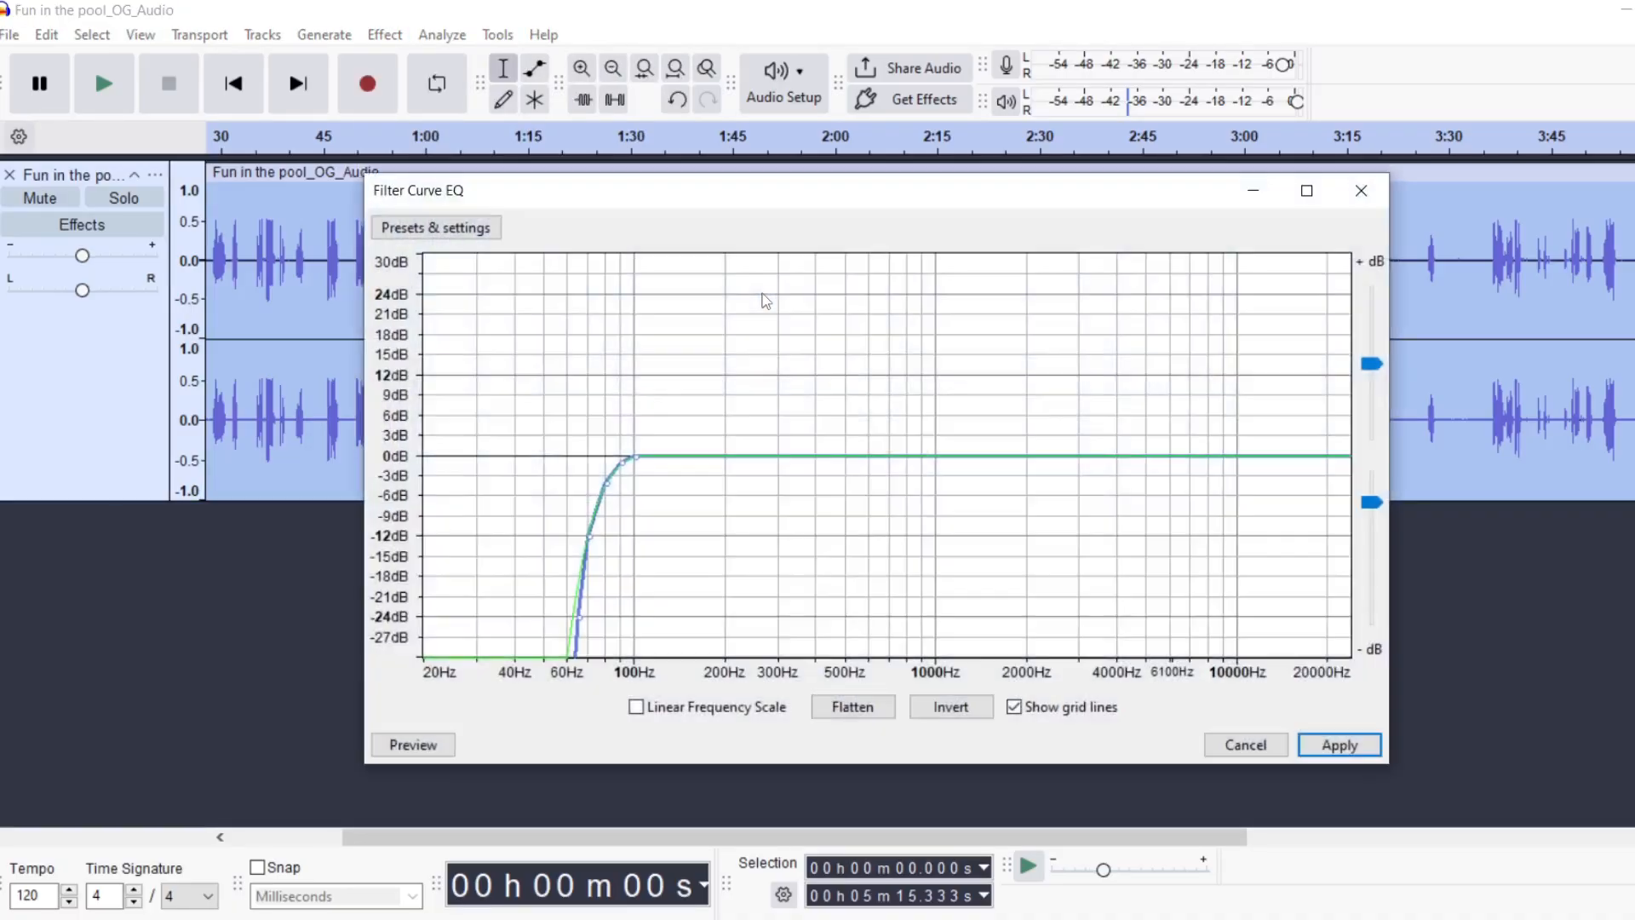
- Load the Bass Boost factory preset in Filter Curve EQ and preview how it sounds
left_click(494, 228)
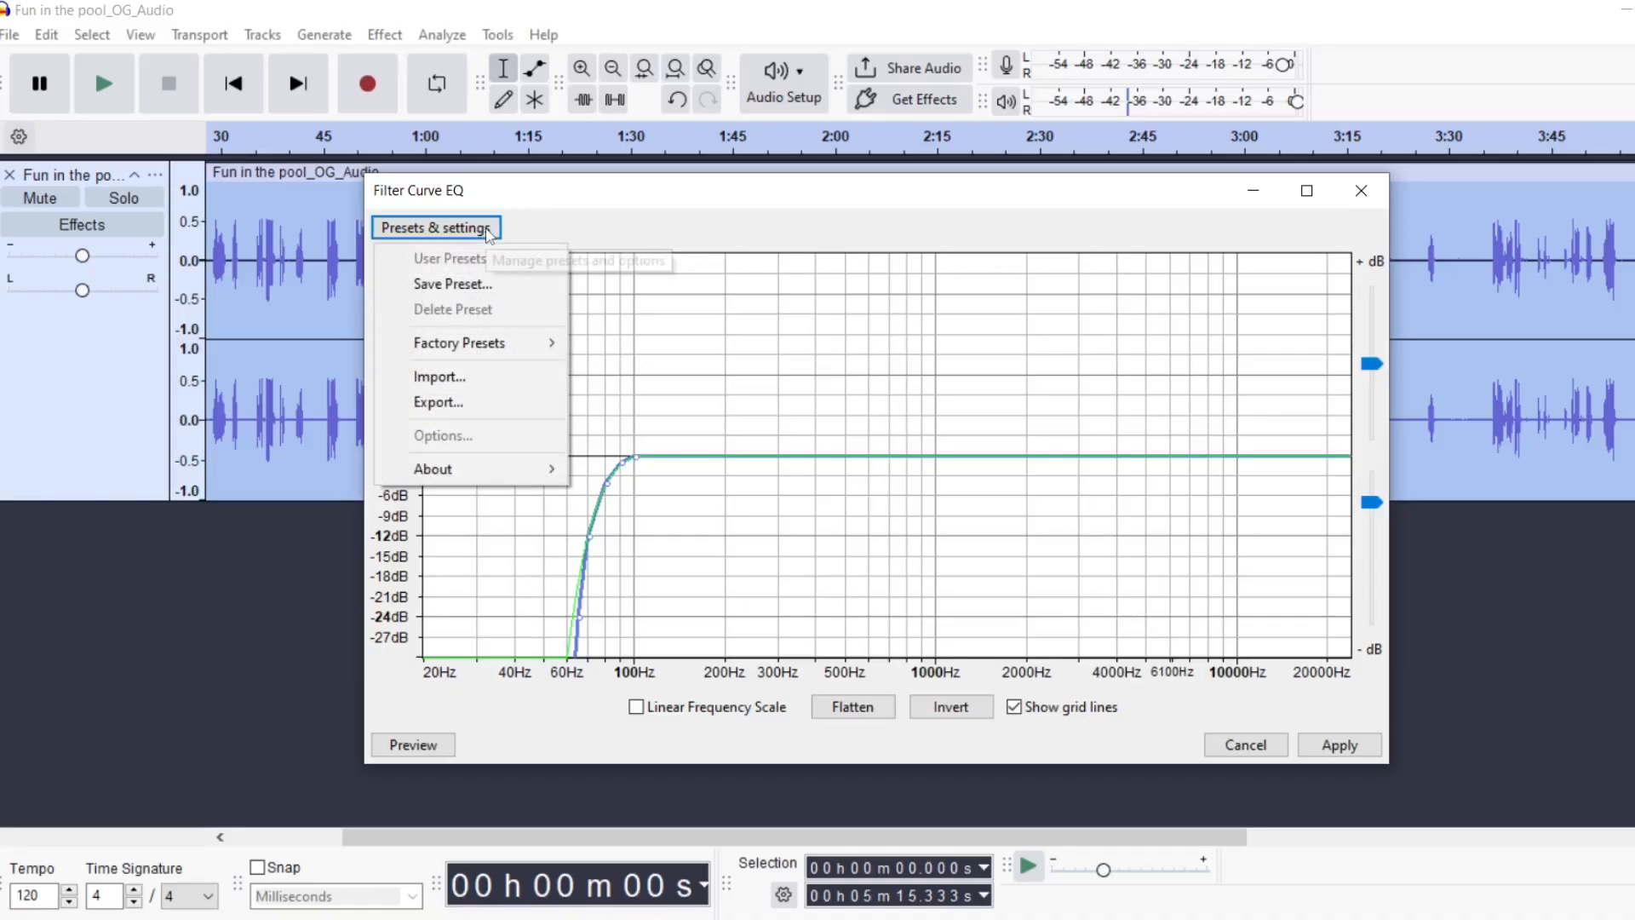
mouse_move(502, 356)
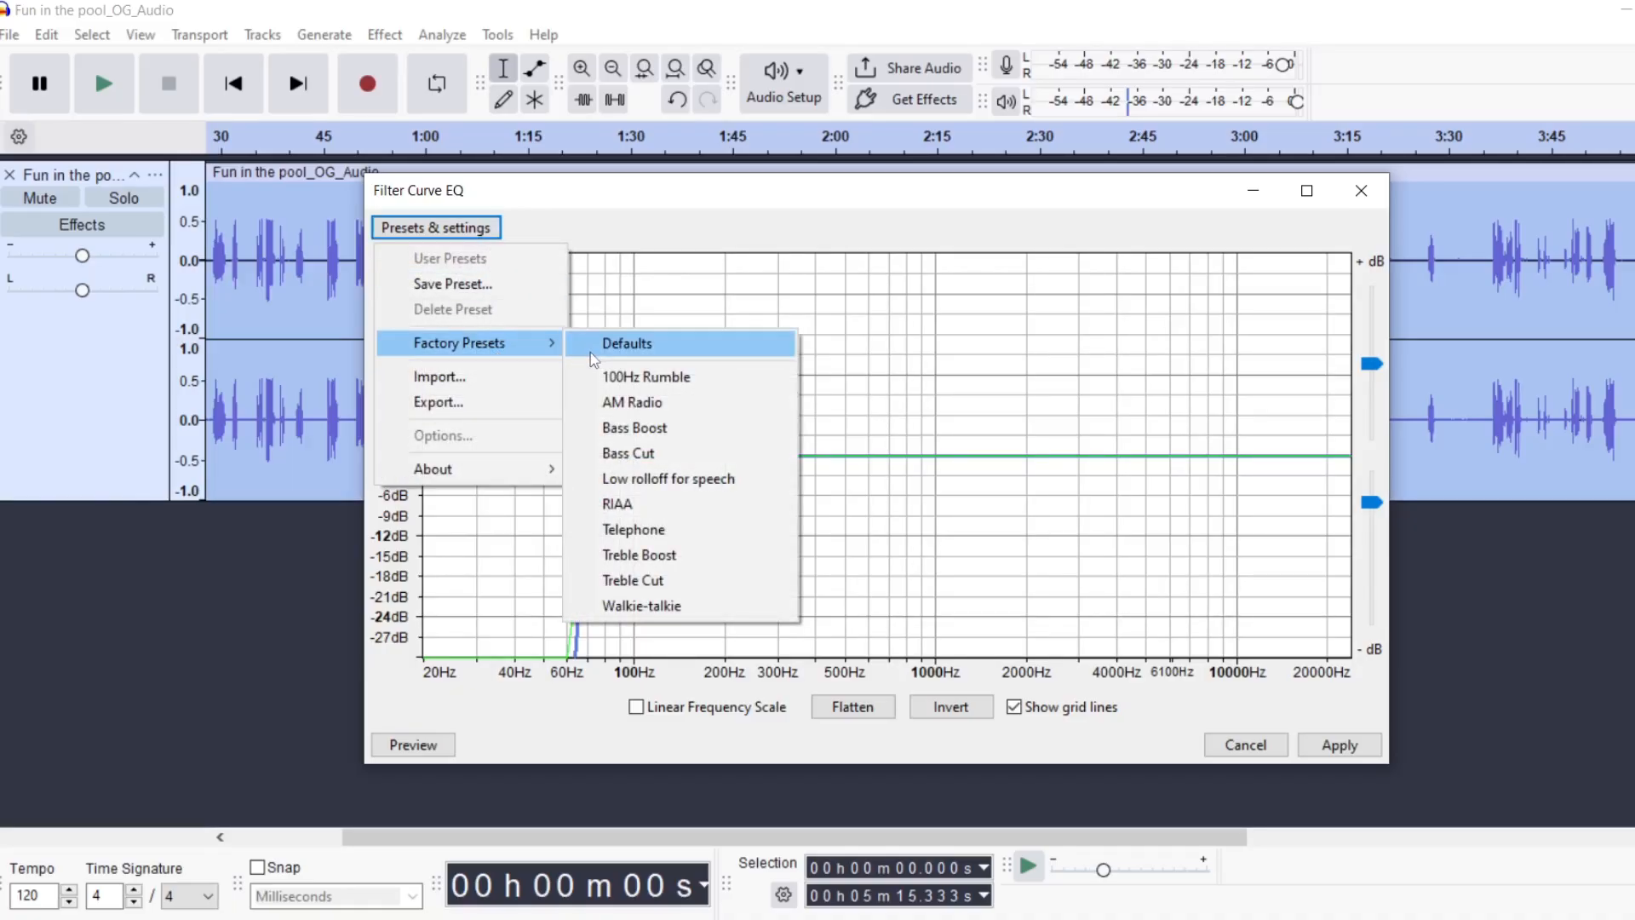
left_click(635, 429)
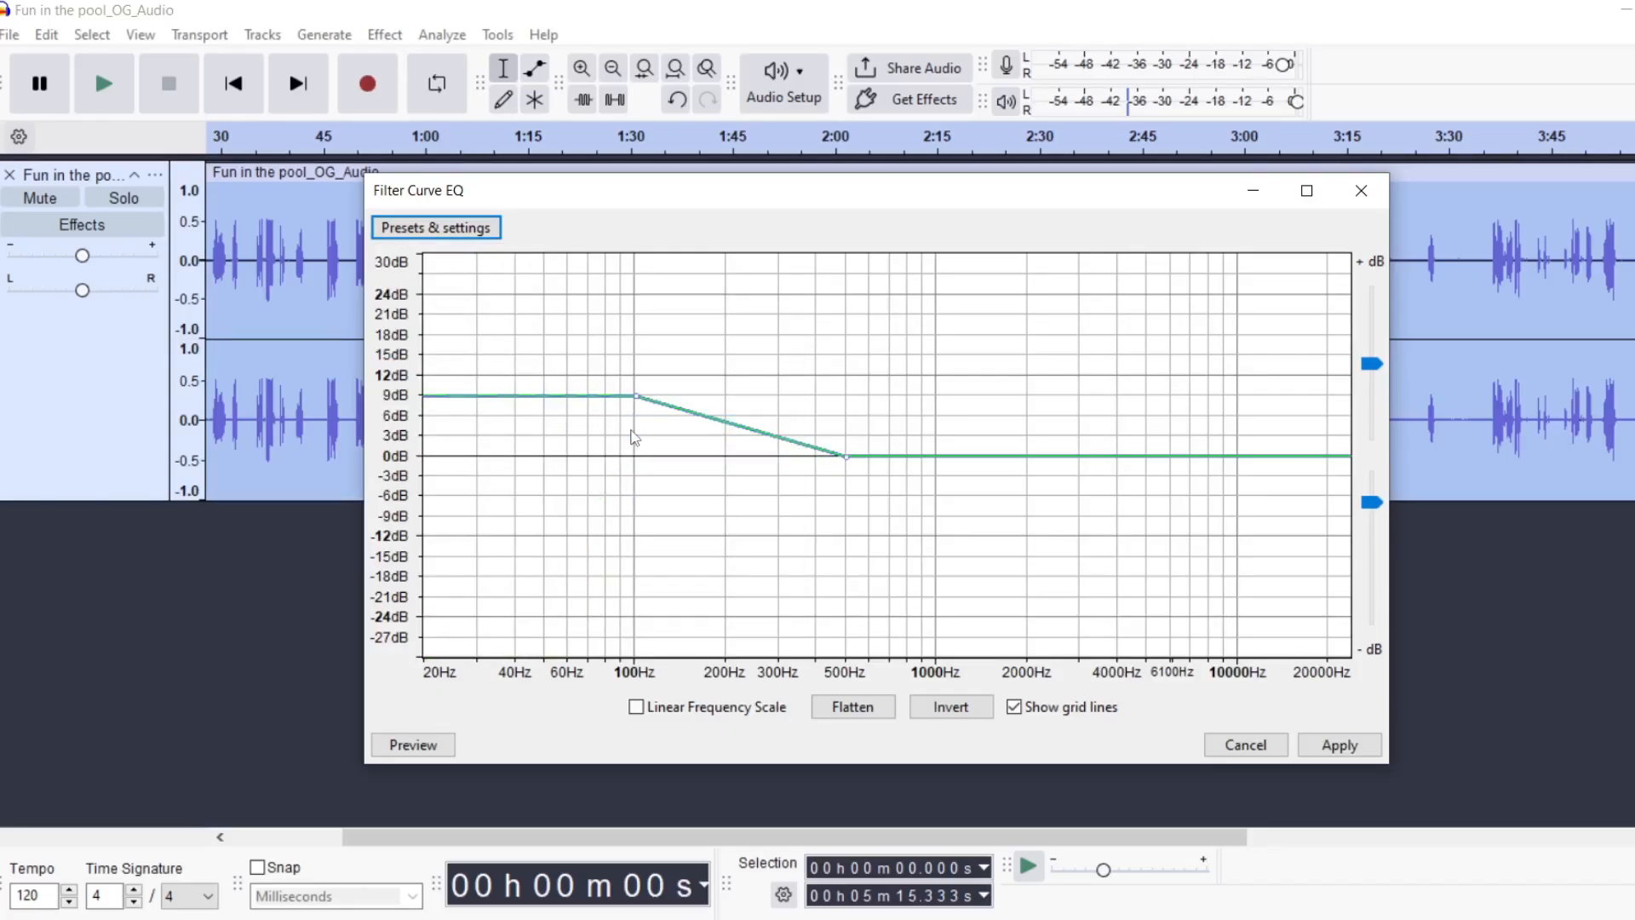
left_click(417, 745)
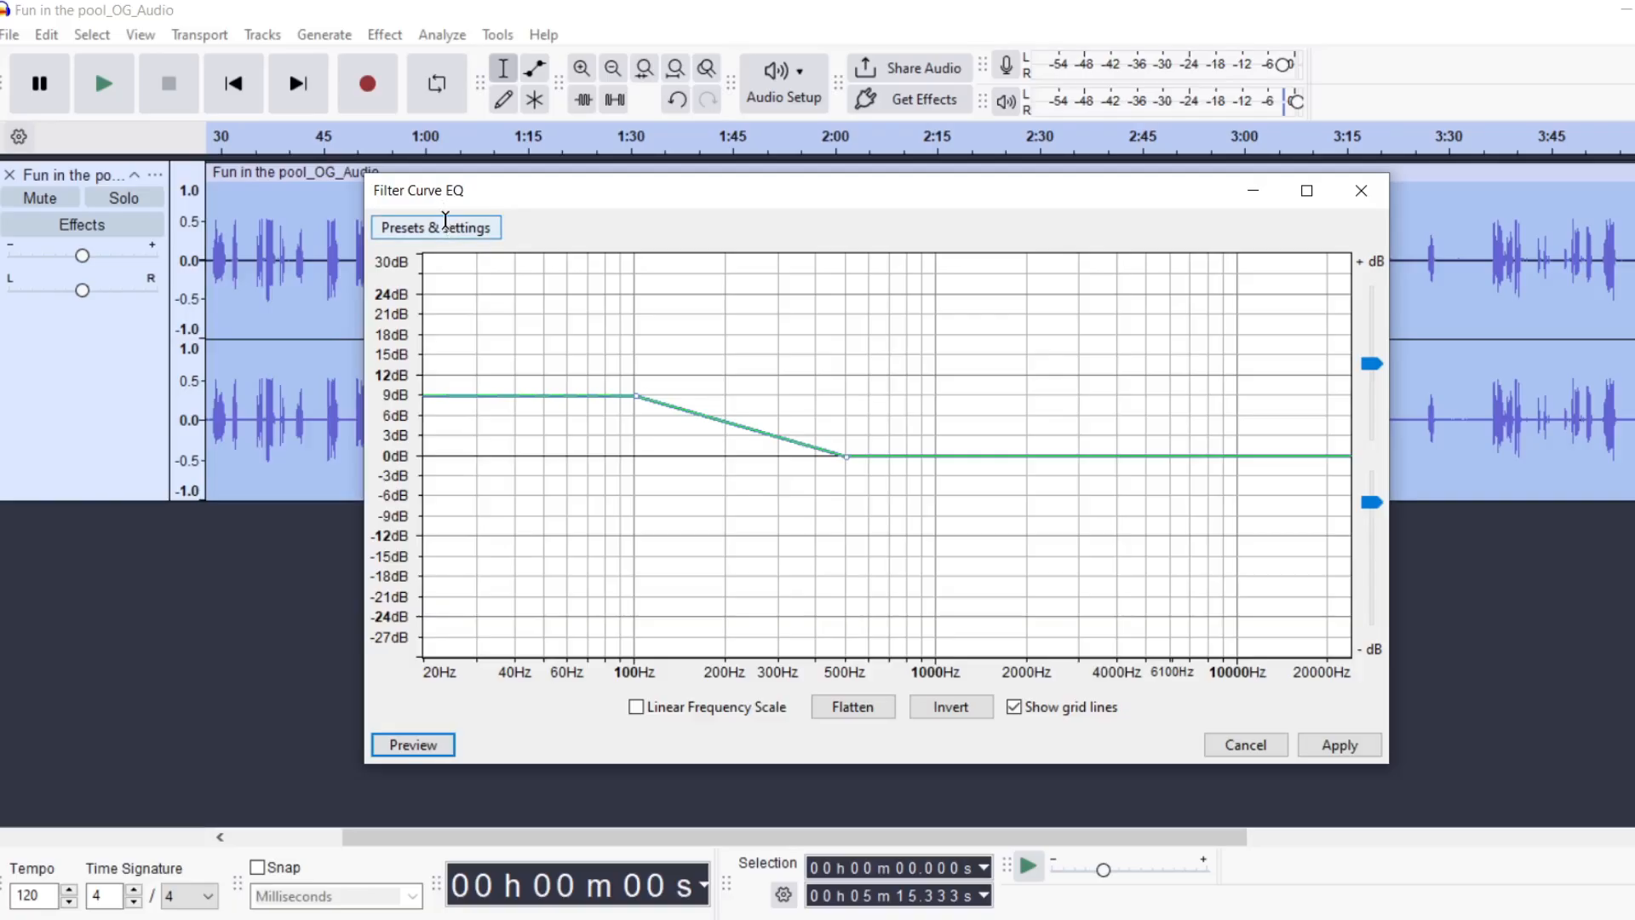
- Load the "Low rolloff for speech" factory preset in Filter Curve EQ and preview how it sounds
left_click(448, 228)
mouse_move(477, 349)
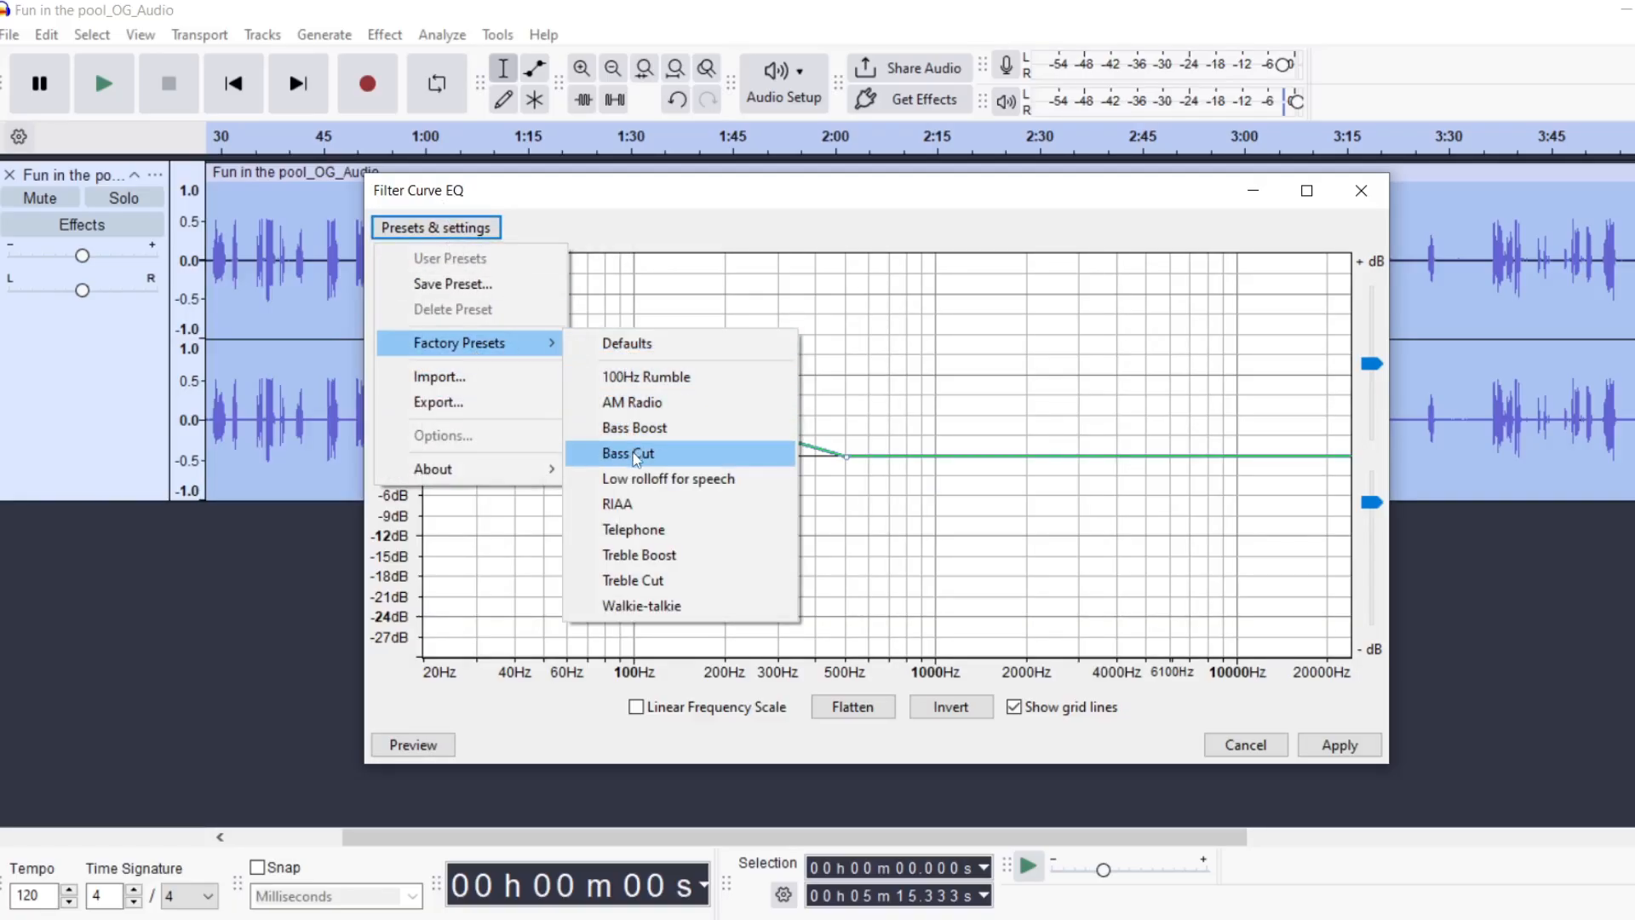
left_click(638, 479)
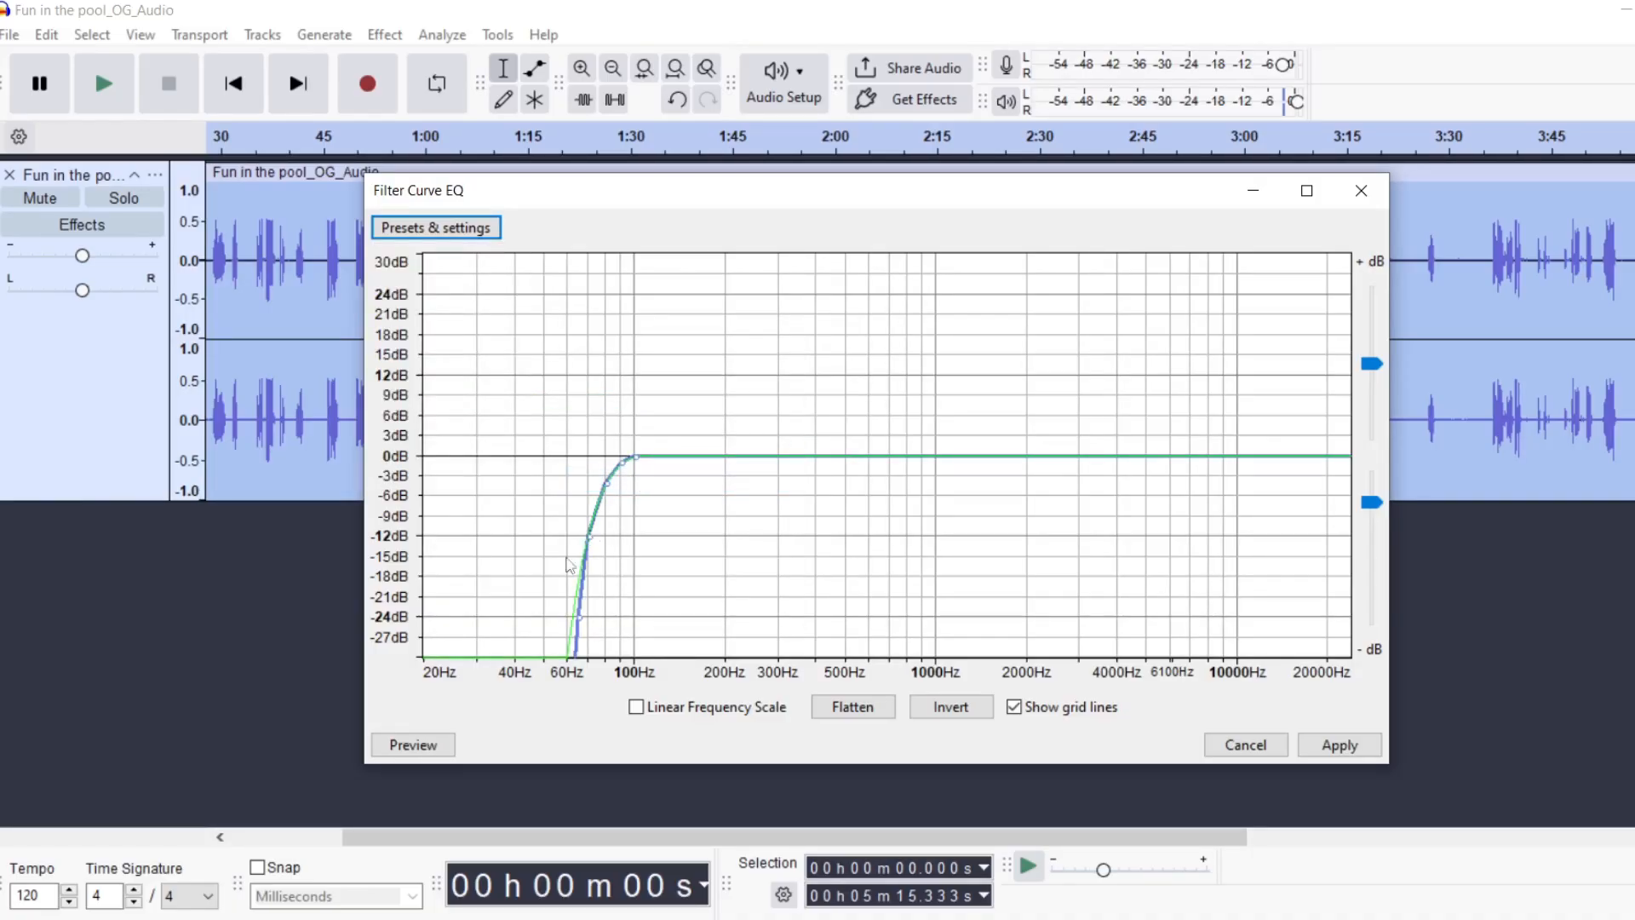
left_click(414, 746)
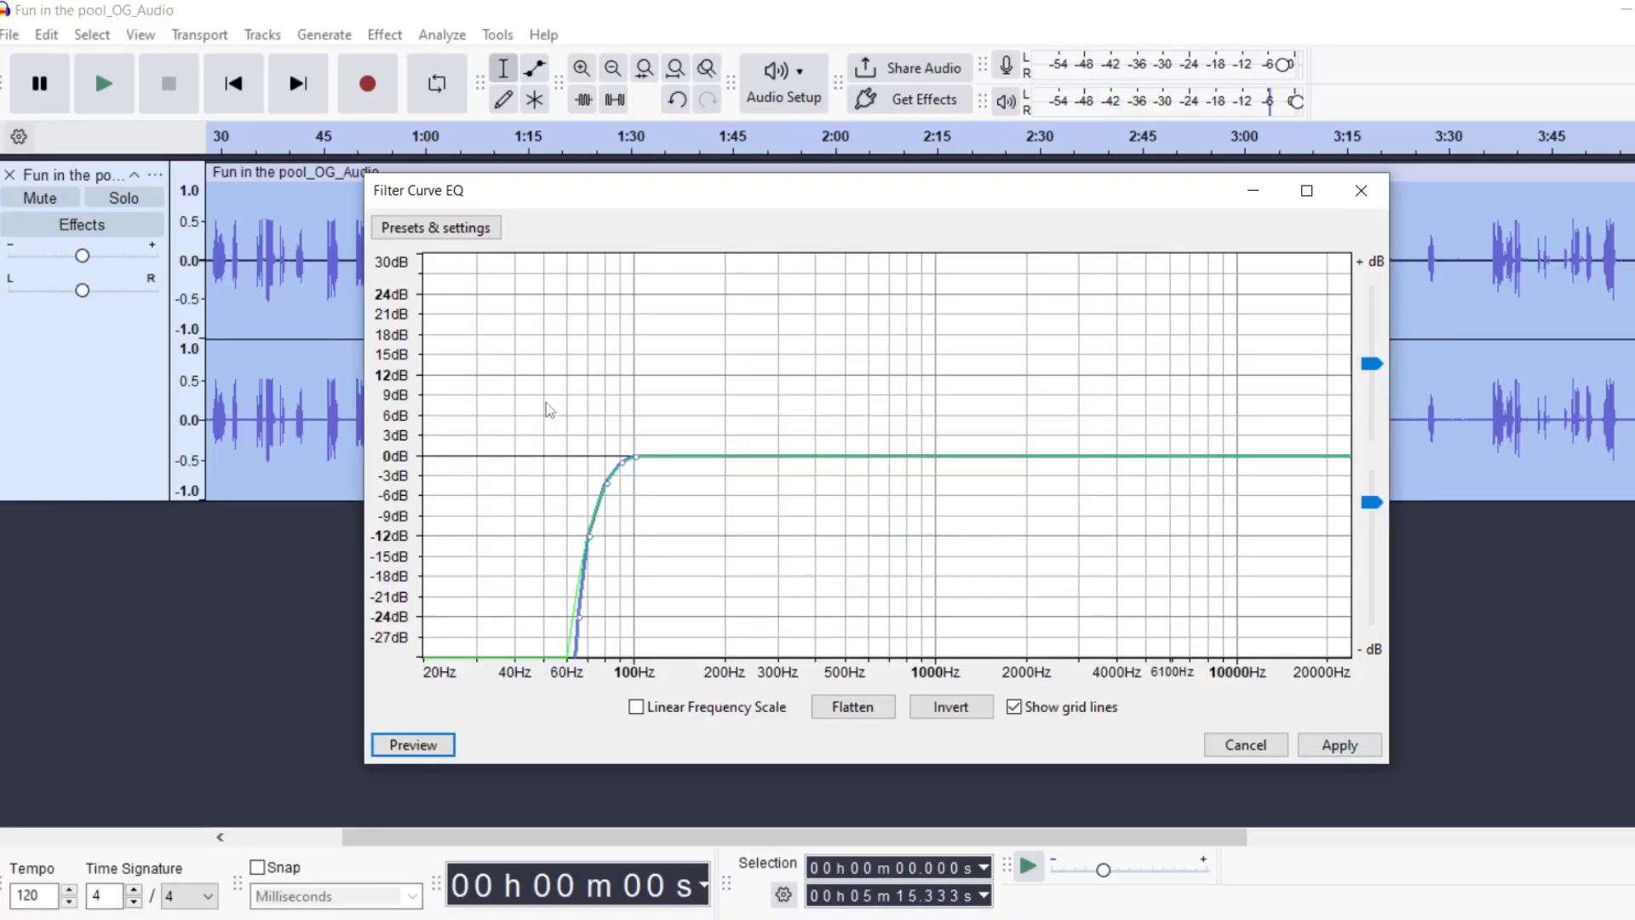
- Return the filter curve to the Bass Boost factory preset, and replace it with the AM Radio preset
left_click(490, 230)
mouse_move(485, 345)
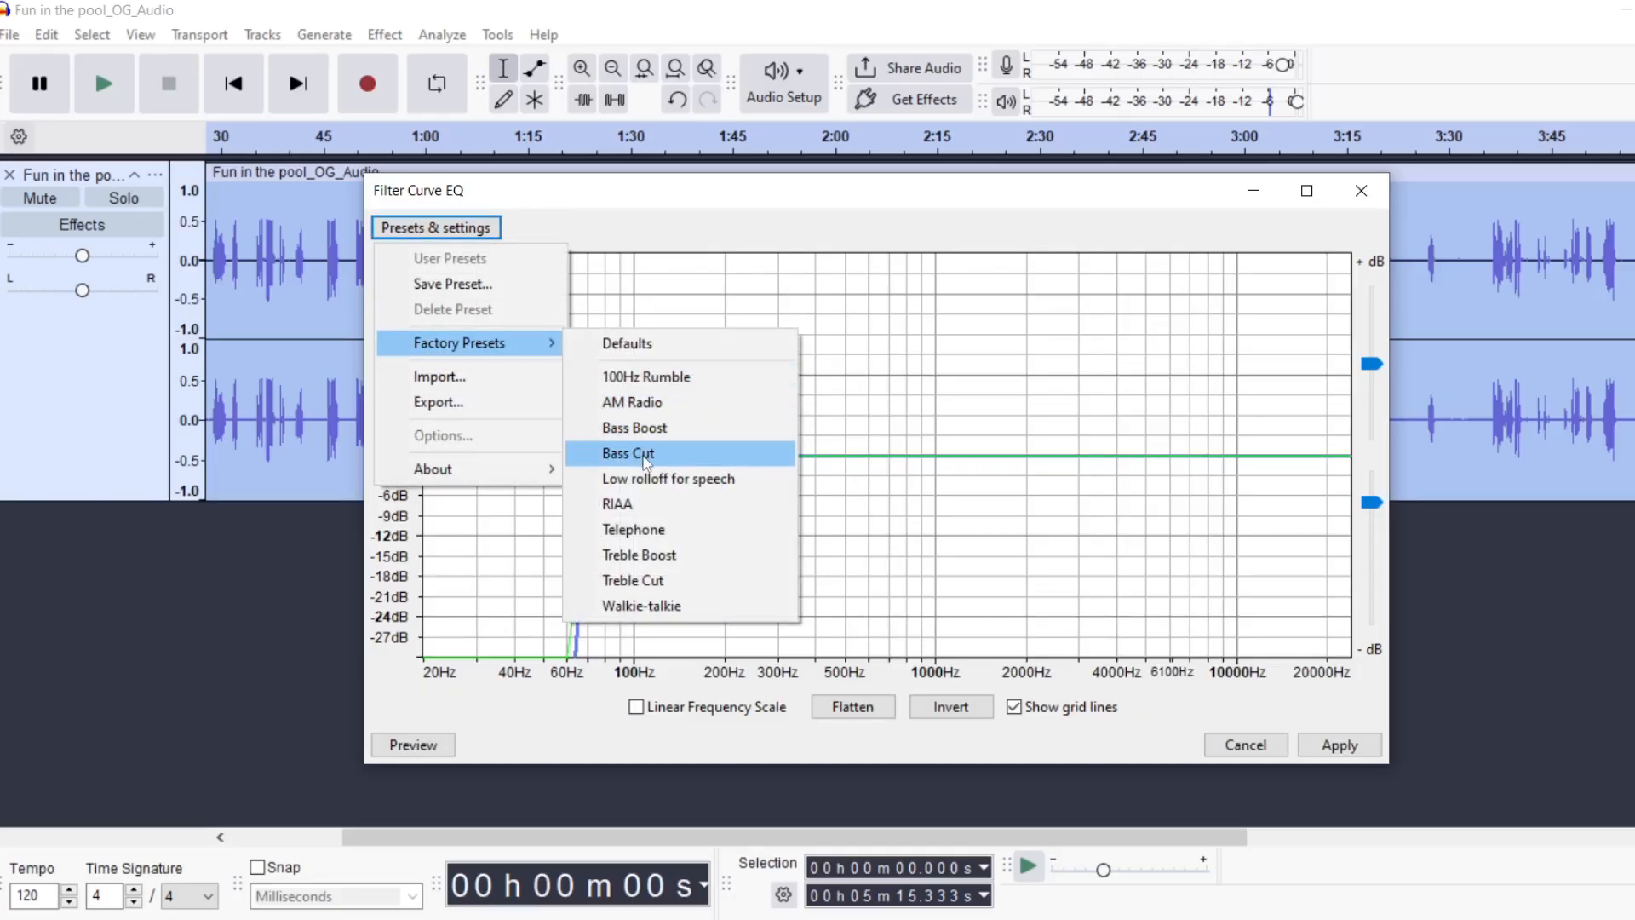
left_click(661, 434)
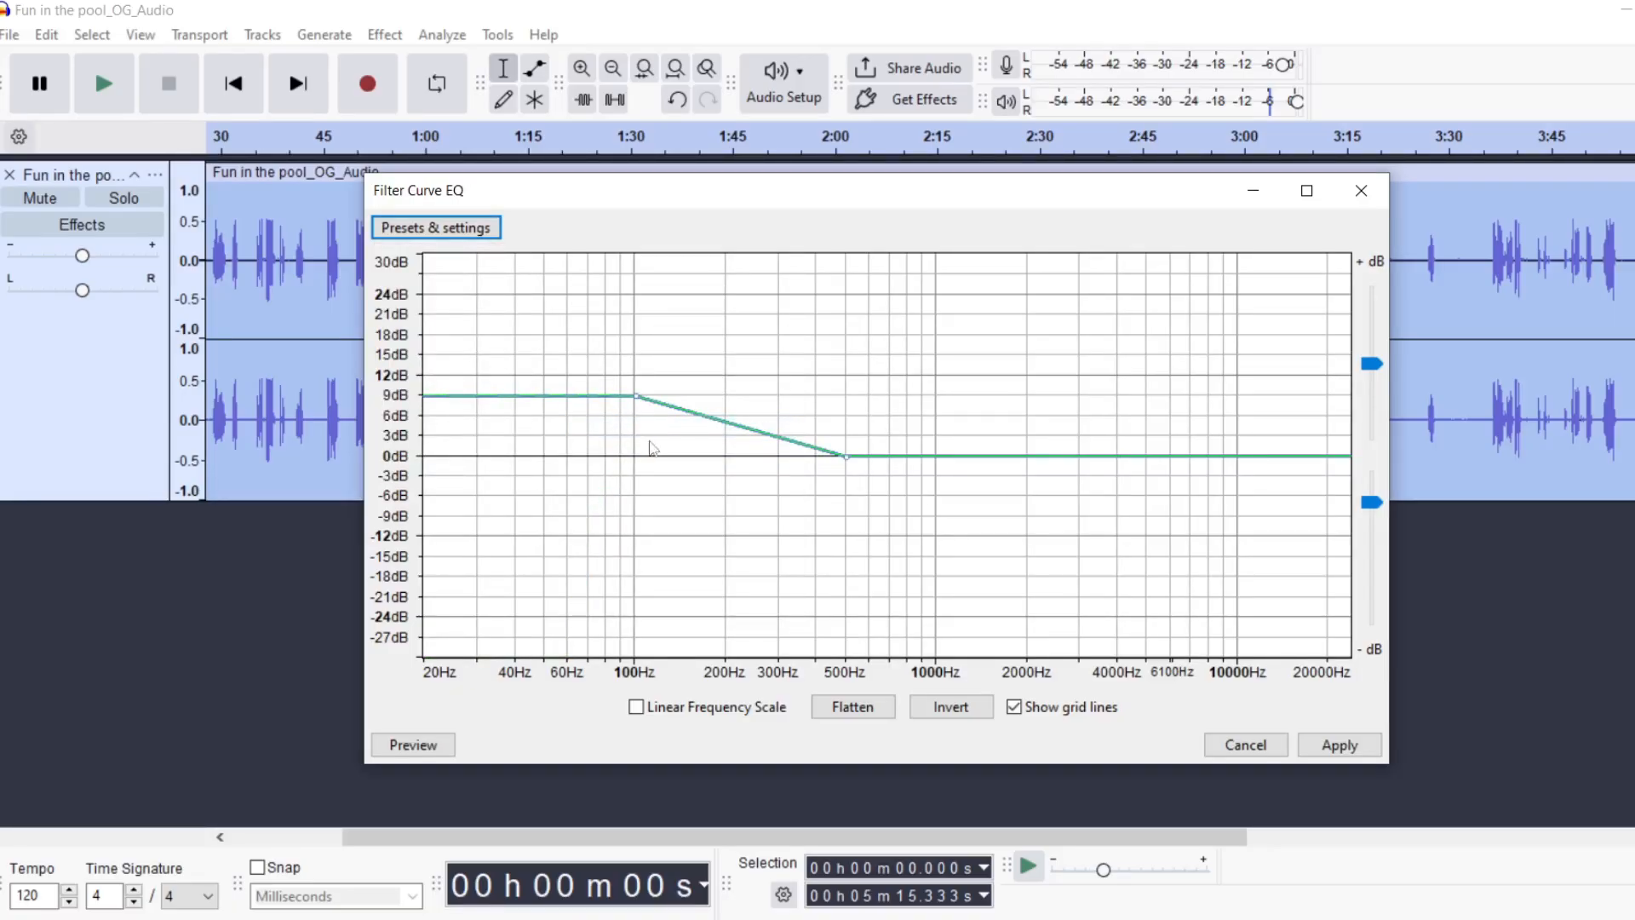
left_click(437, 227)
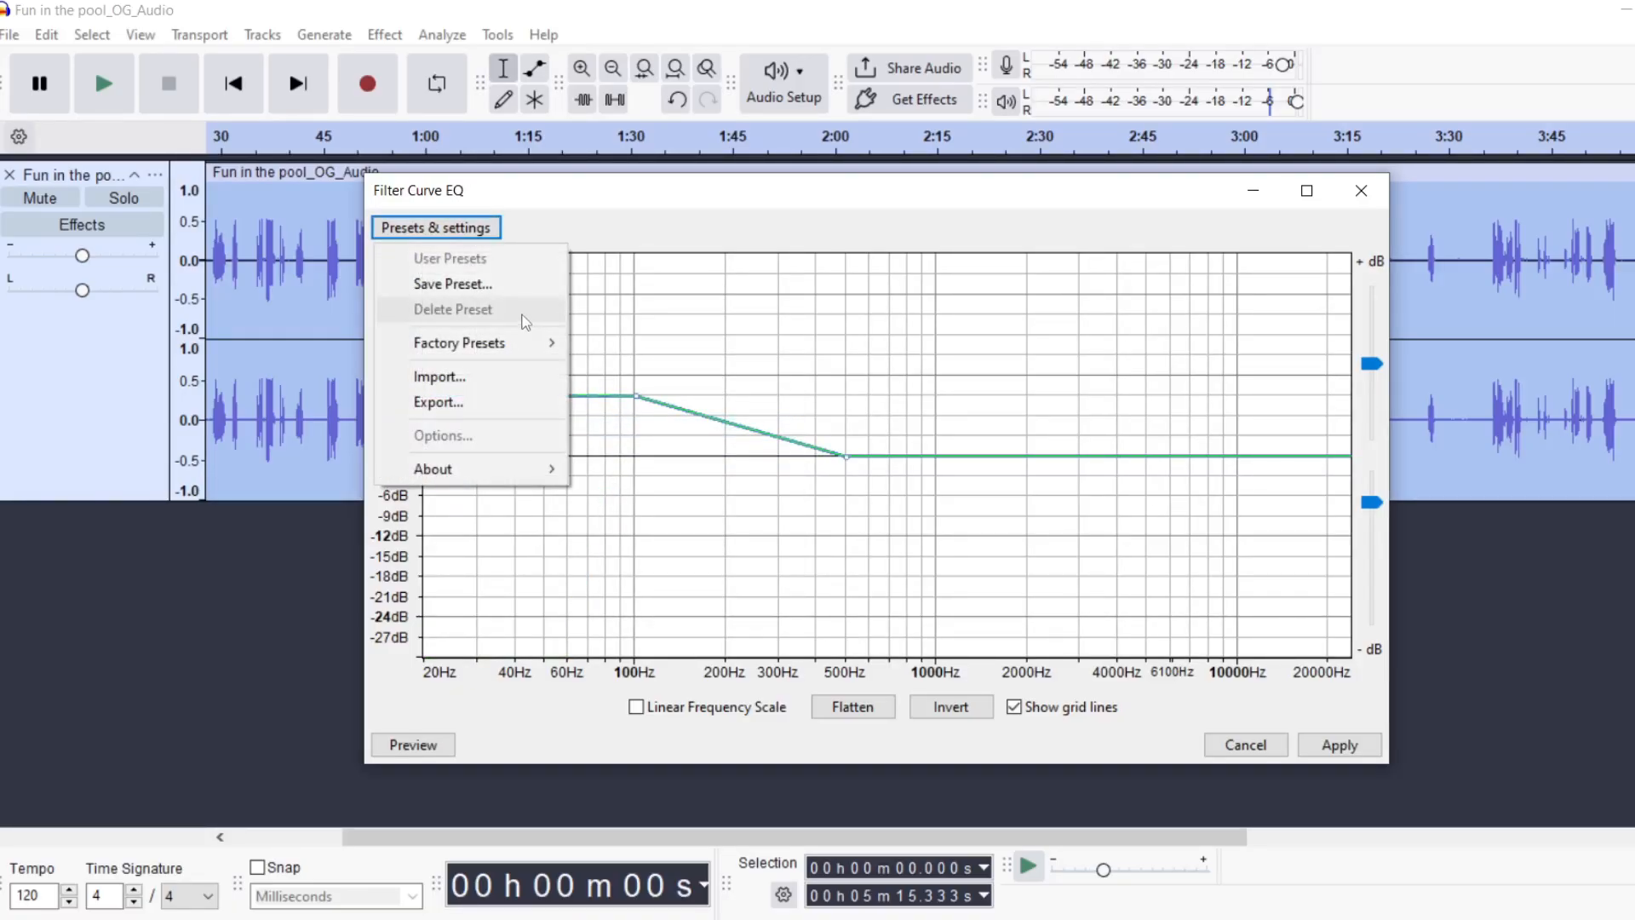
left_click(630, 397)
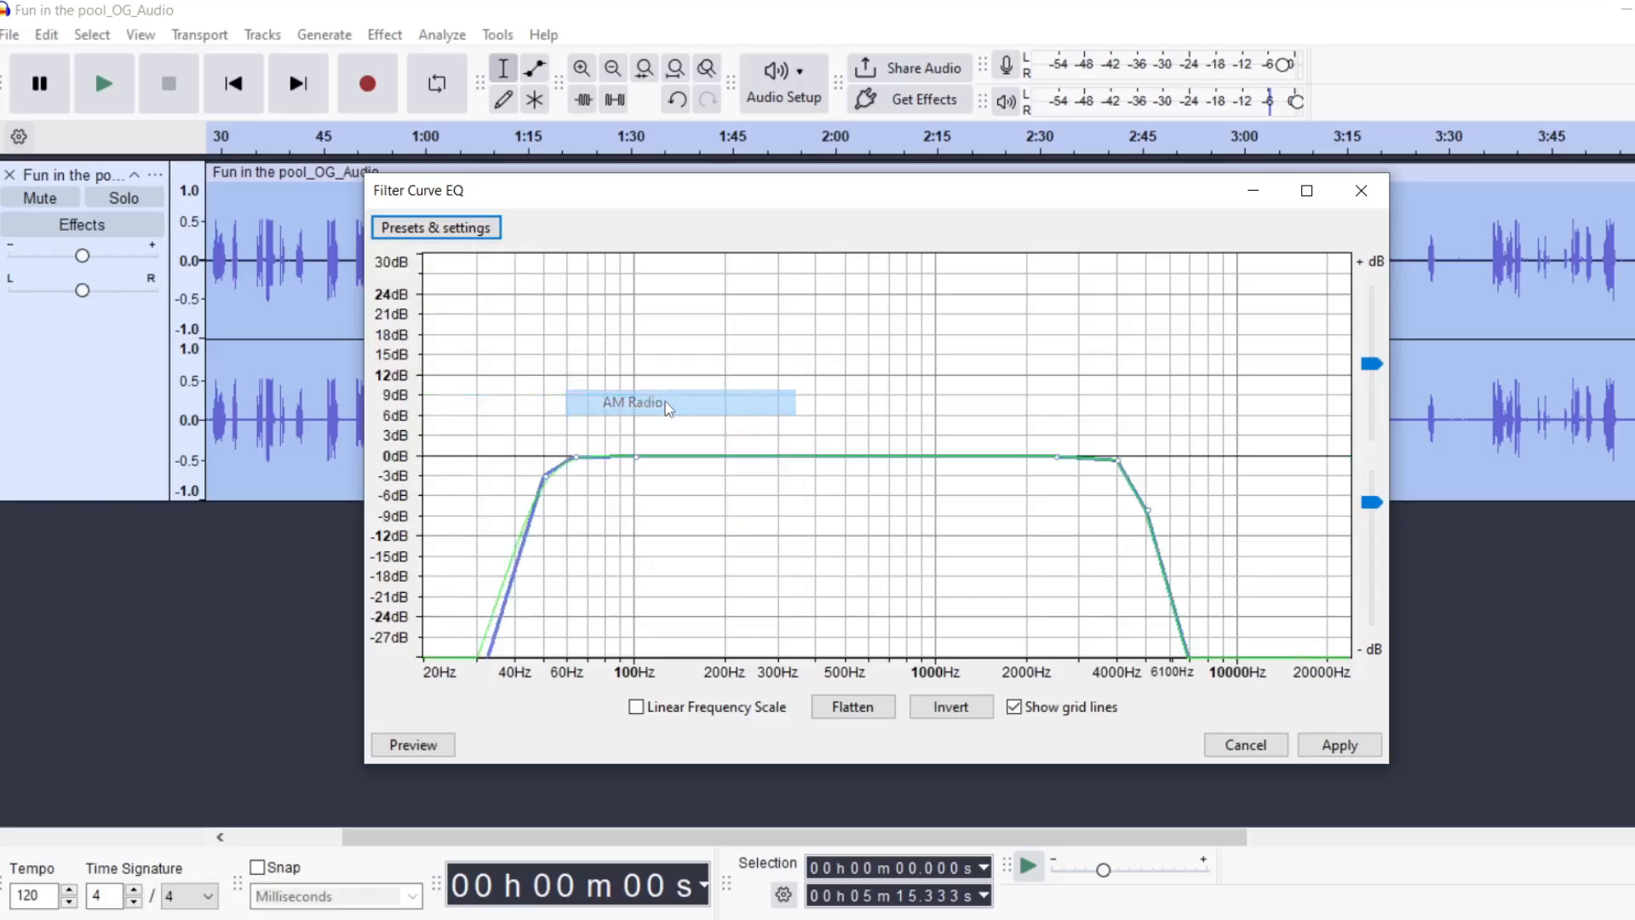
- Preview the AM Radio curve, and apply the Bass Boost factory preset to the whole track instead
left_click(432, 751)
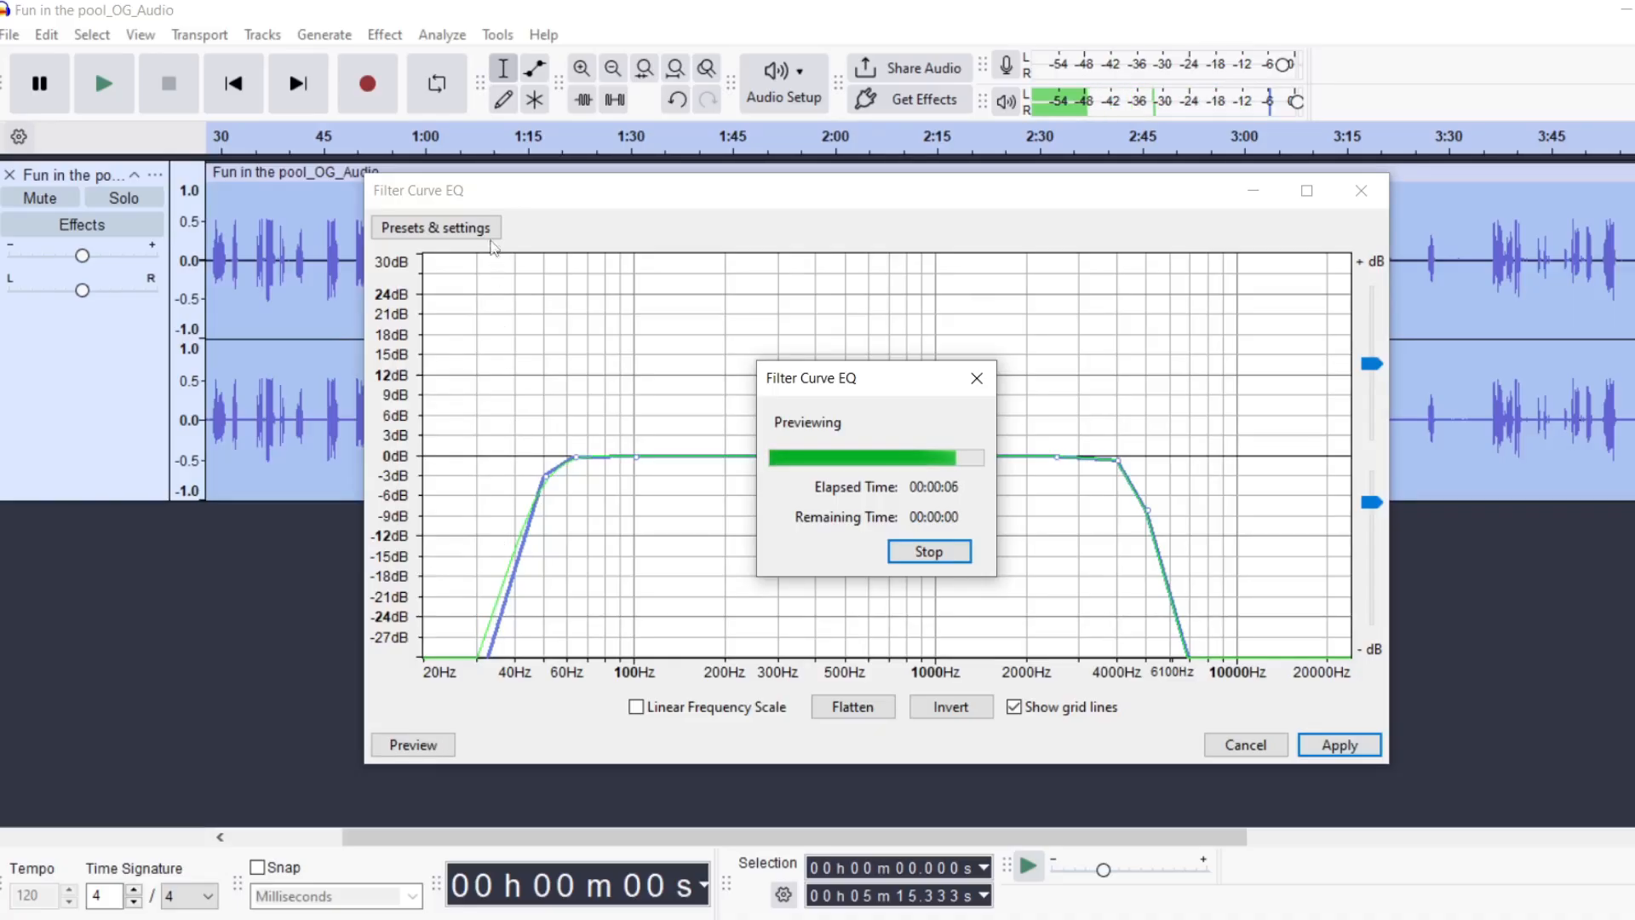
left_click(481, 228)
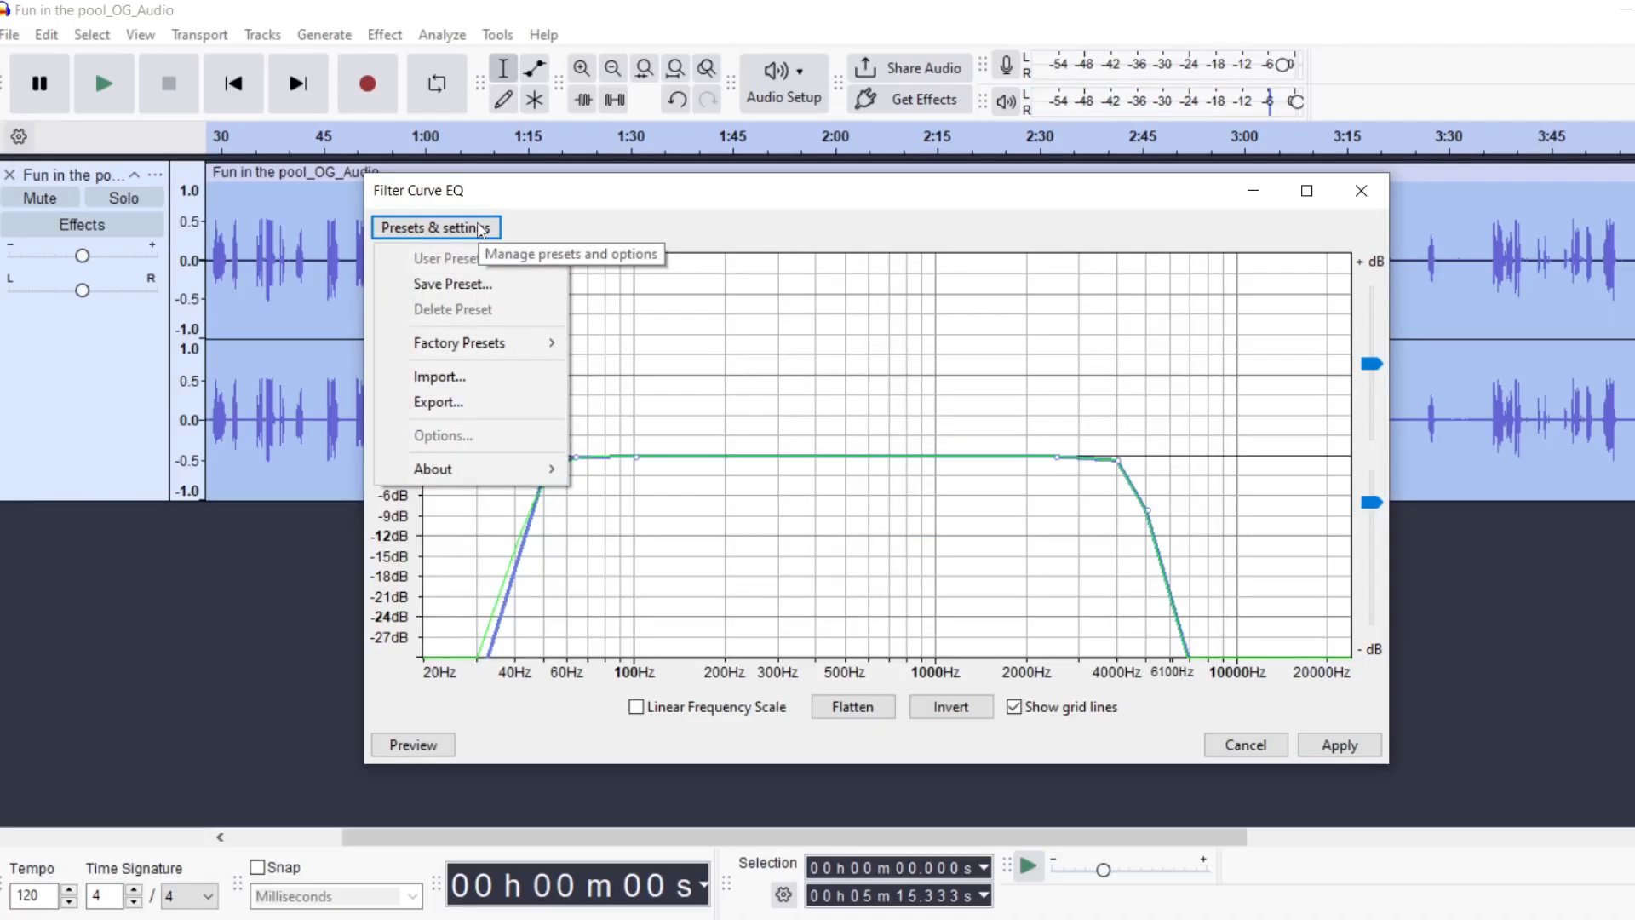
mouse_move(499, 345)
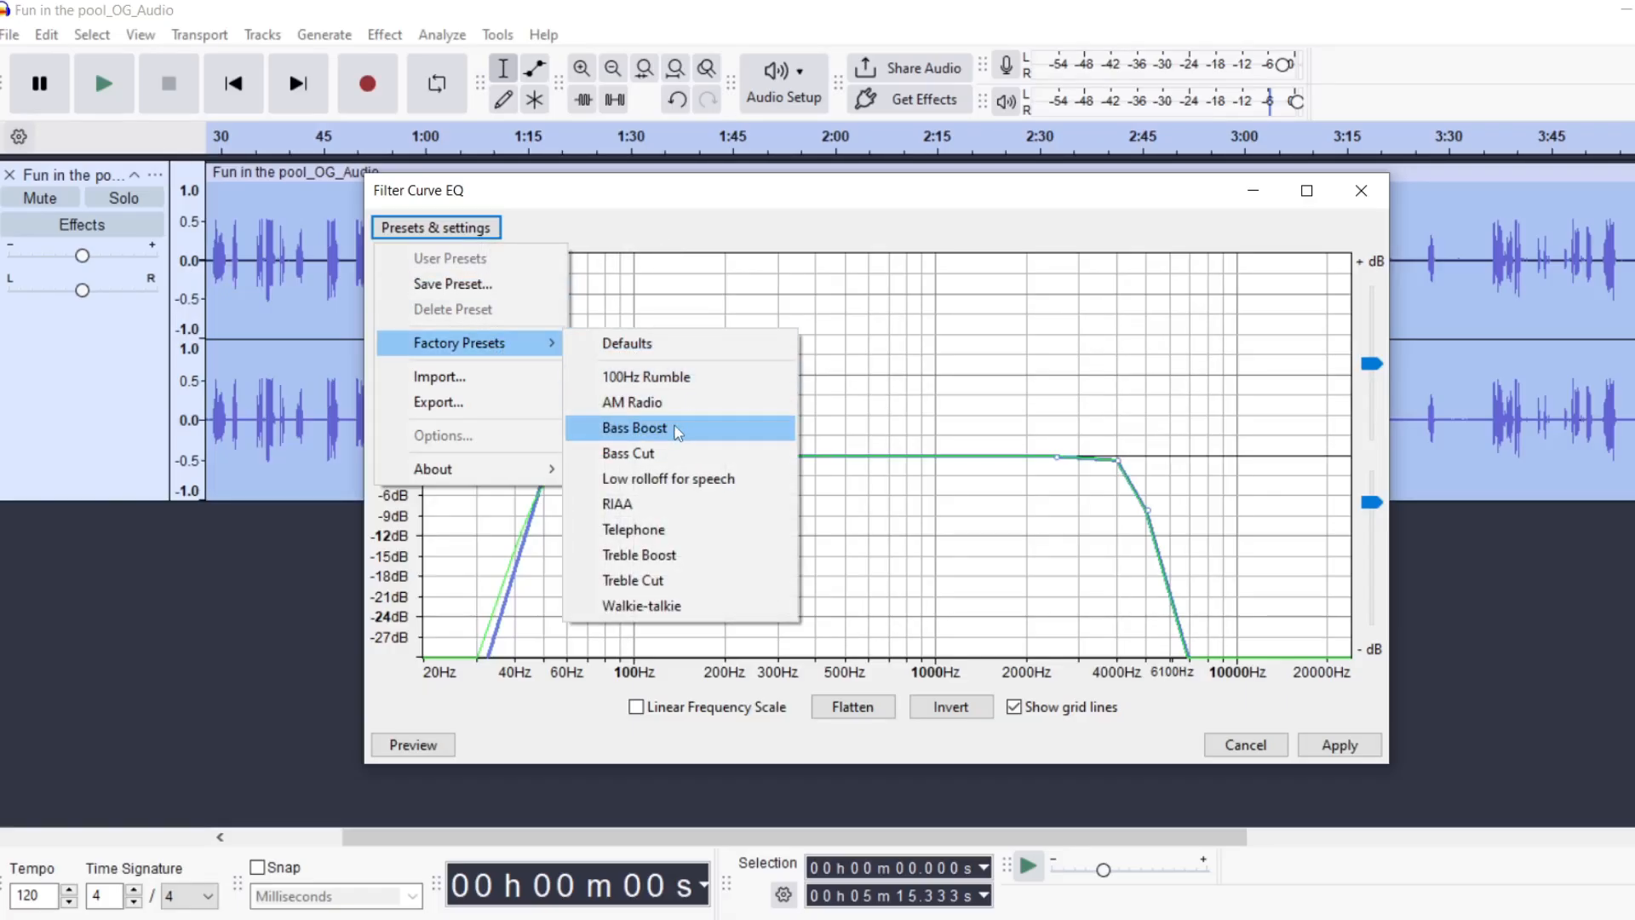
left_click(678, 430)
left_click(1339, 745)
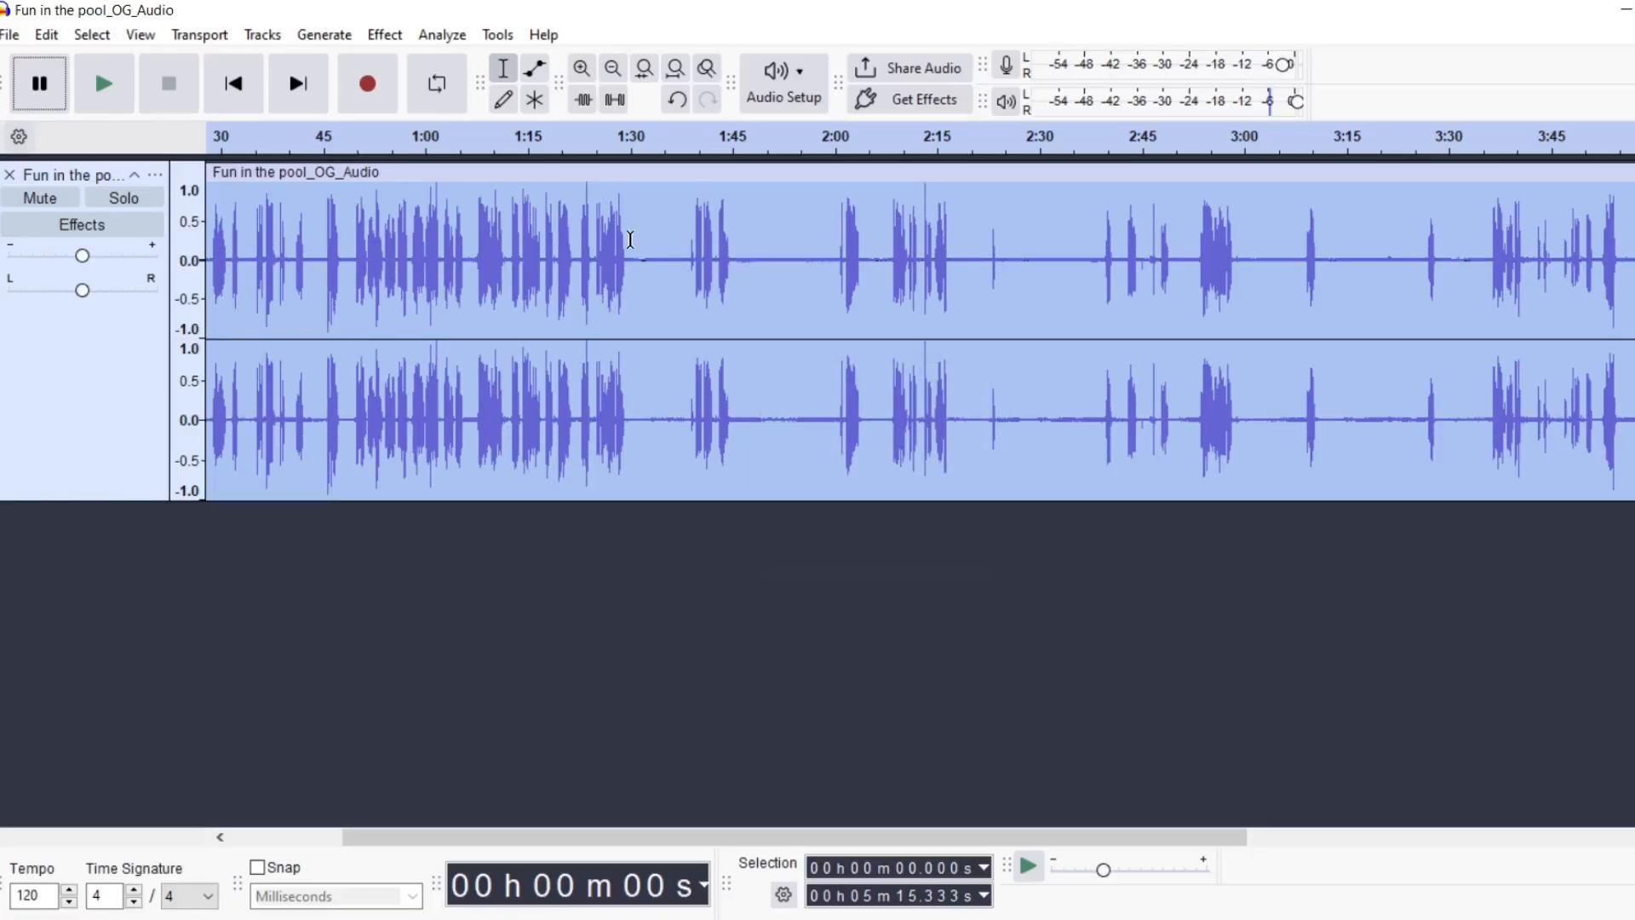
- Play the equalized audio from about 0:44 to check how it sounds, and stop playback
left_click(317, 266)
key("space")
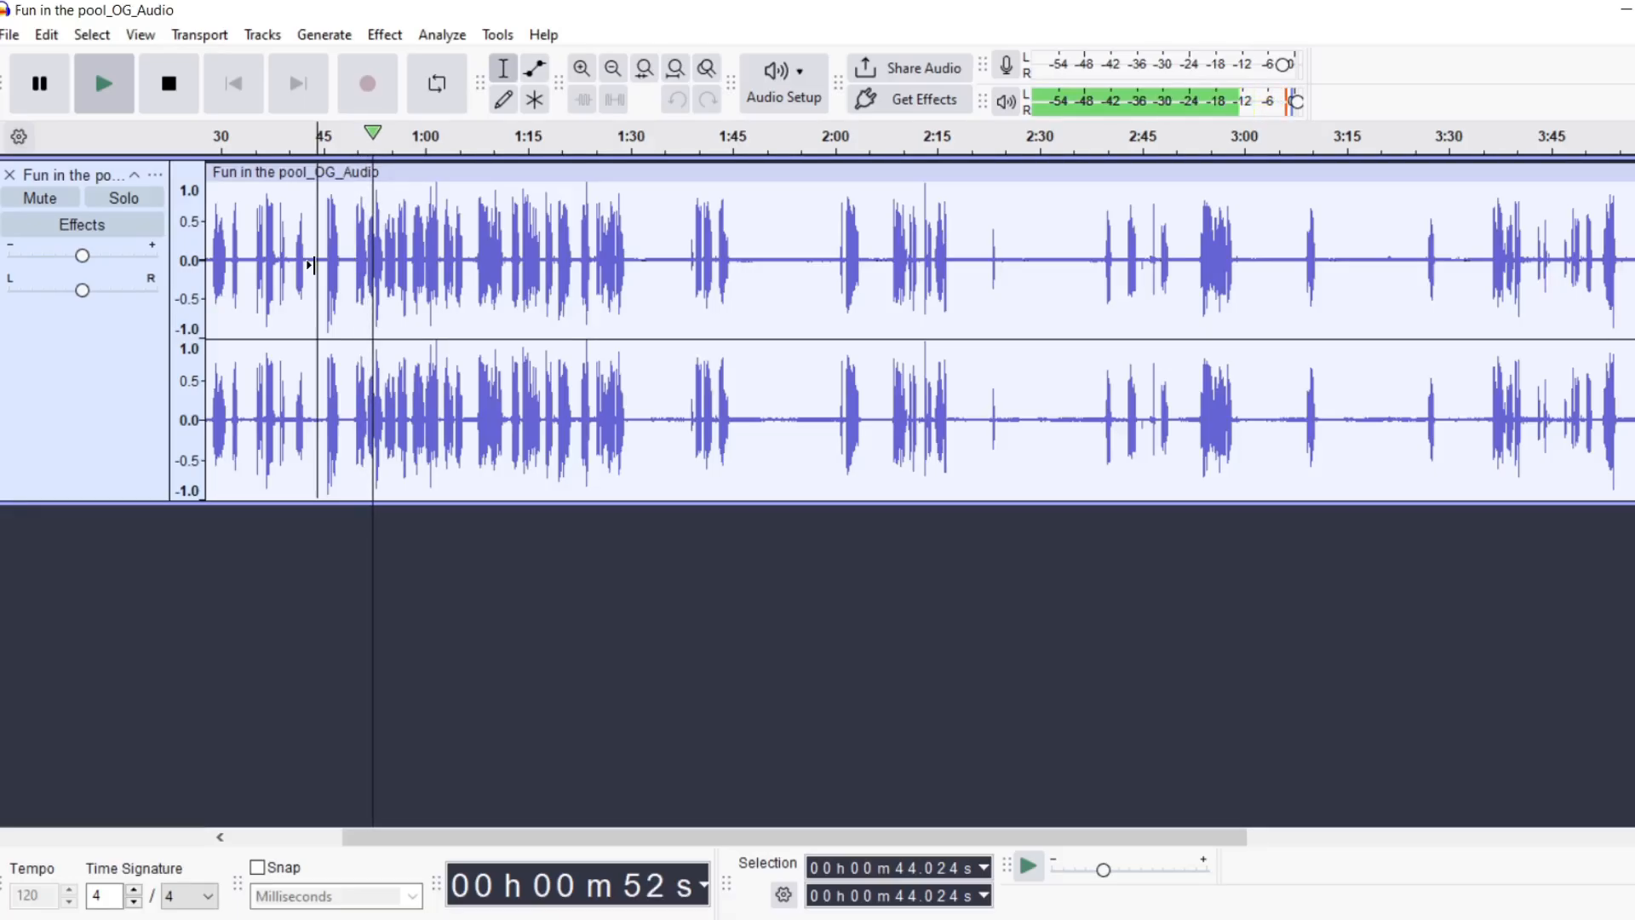
key("space")
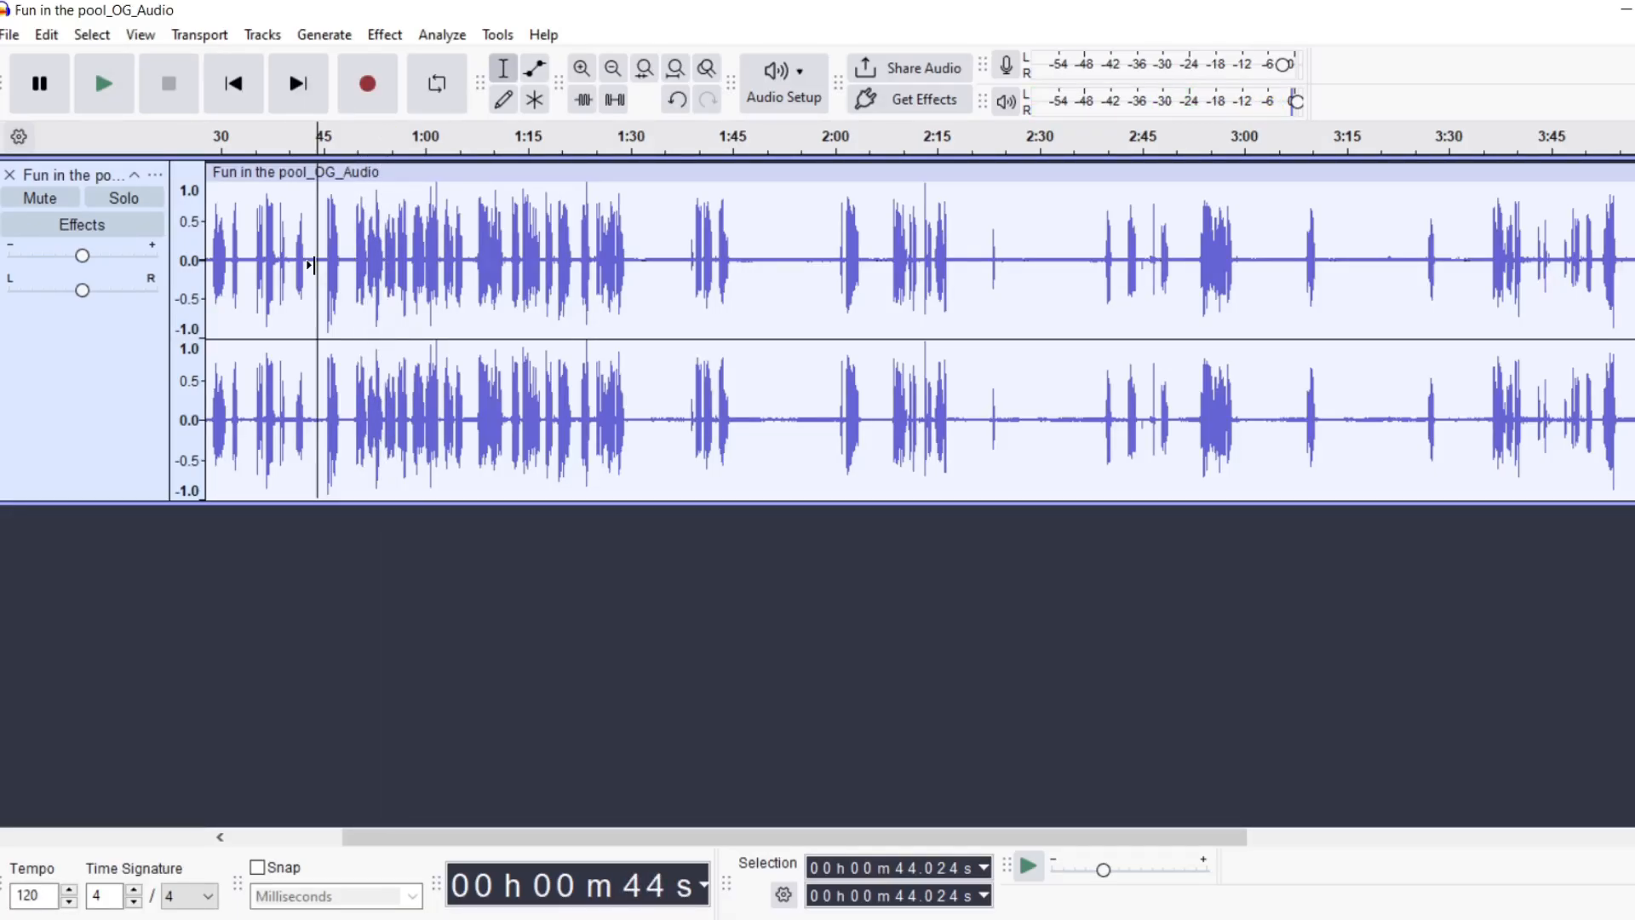
- Select the whole track and open the Compressor effect for it
left_click(152, 385)
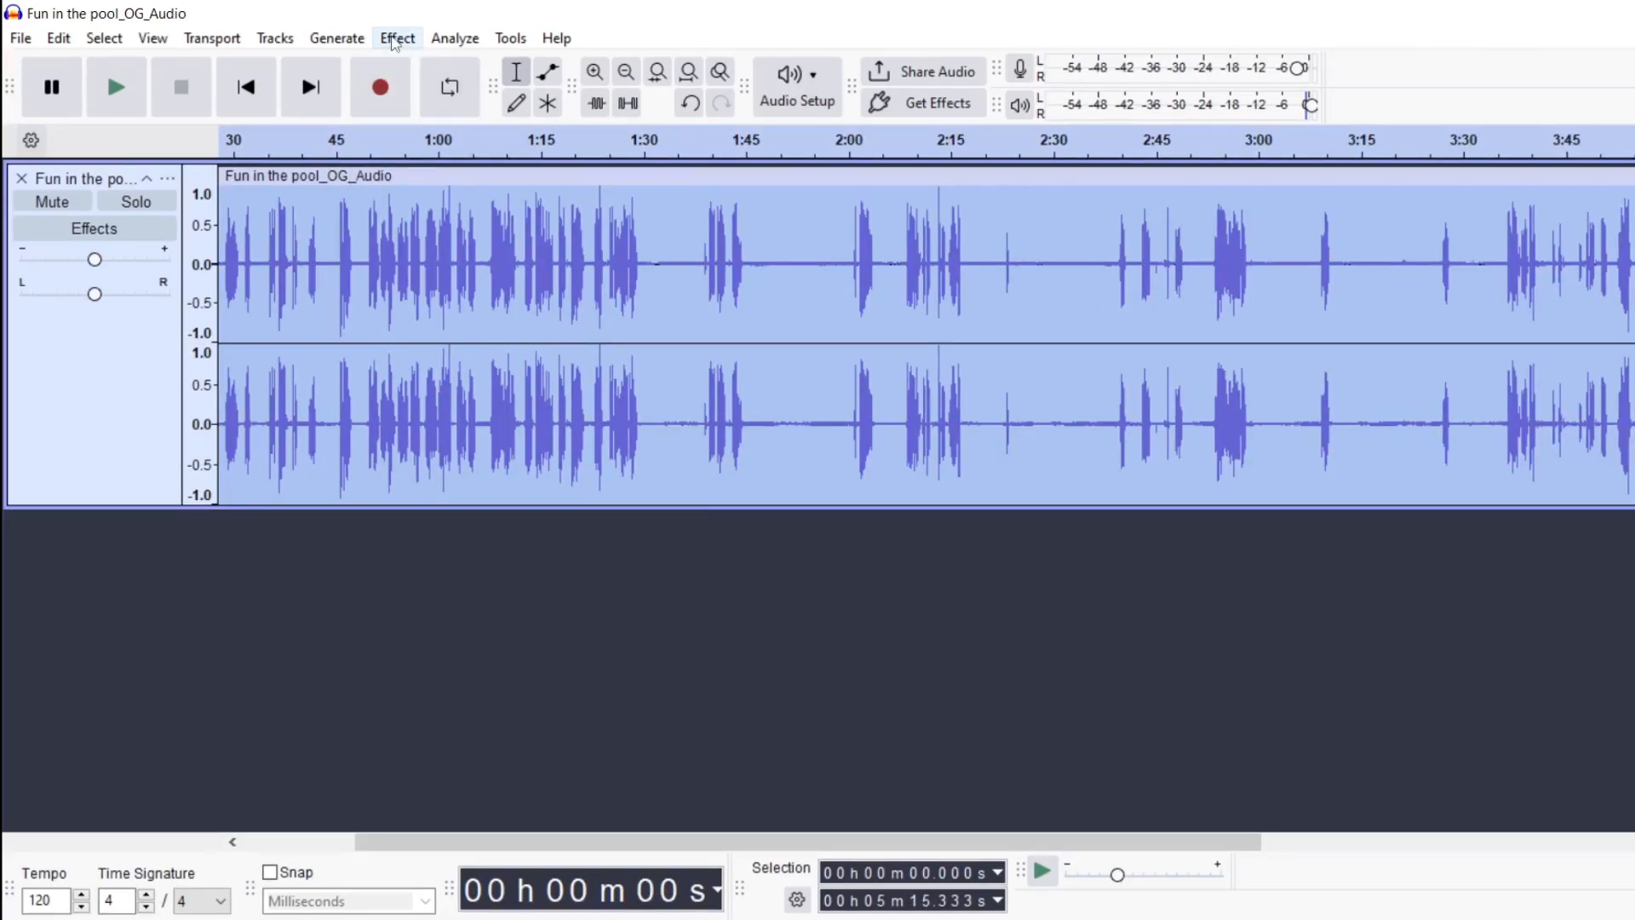
left_click(396, 40)
mouse_move(505, 194)
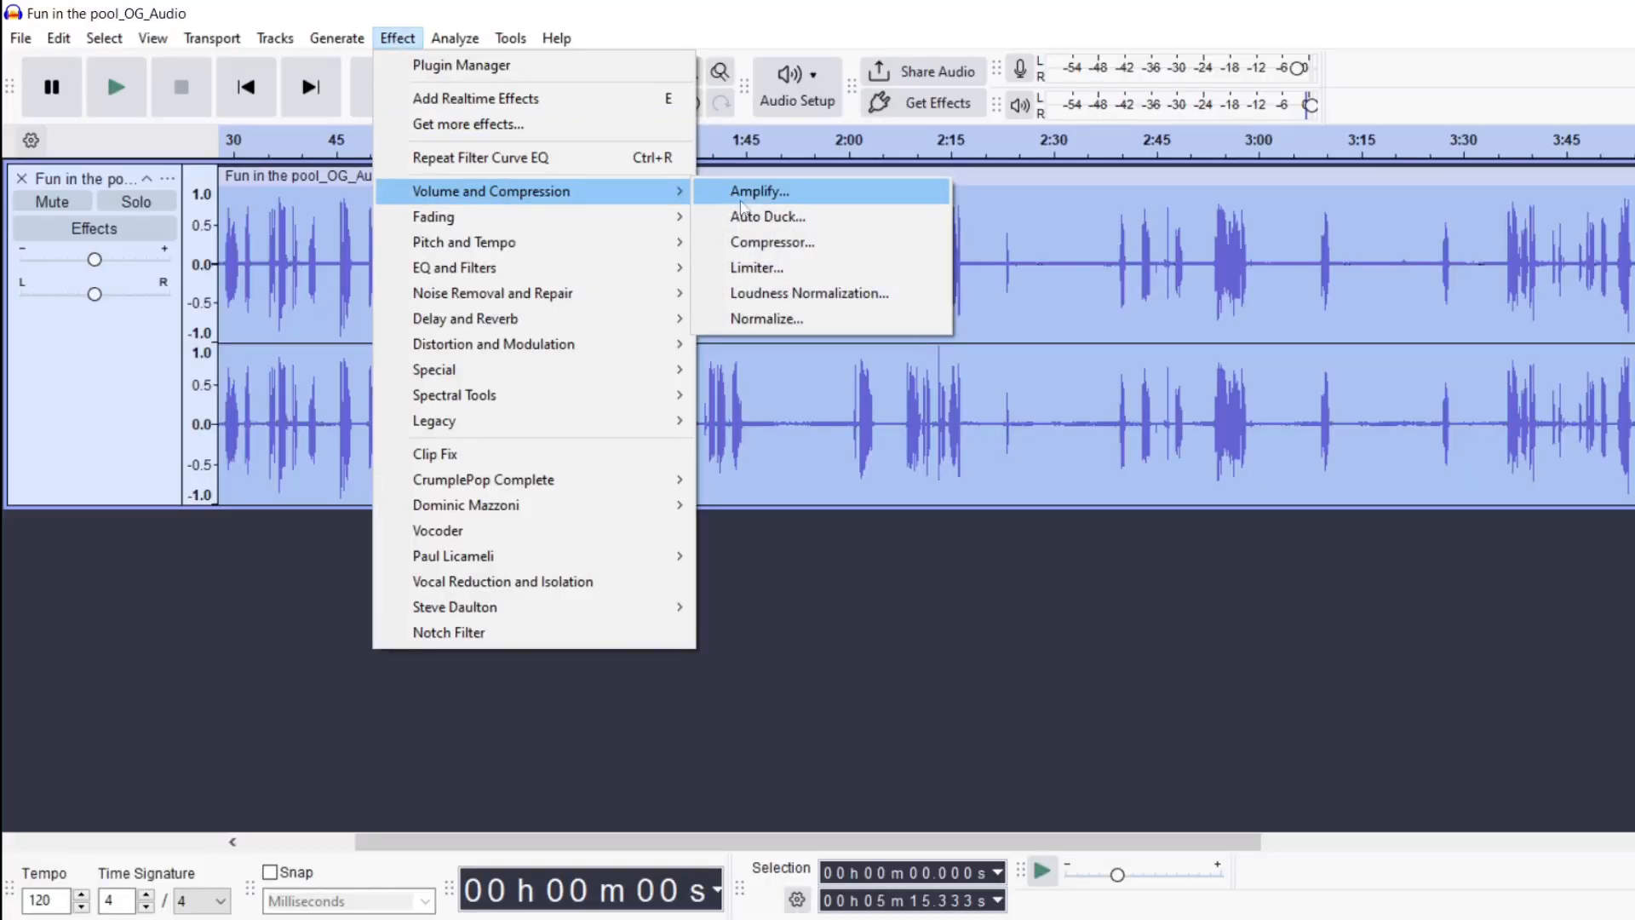
left_click(789, 244)
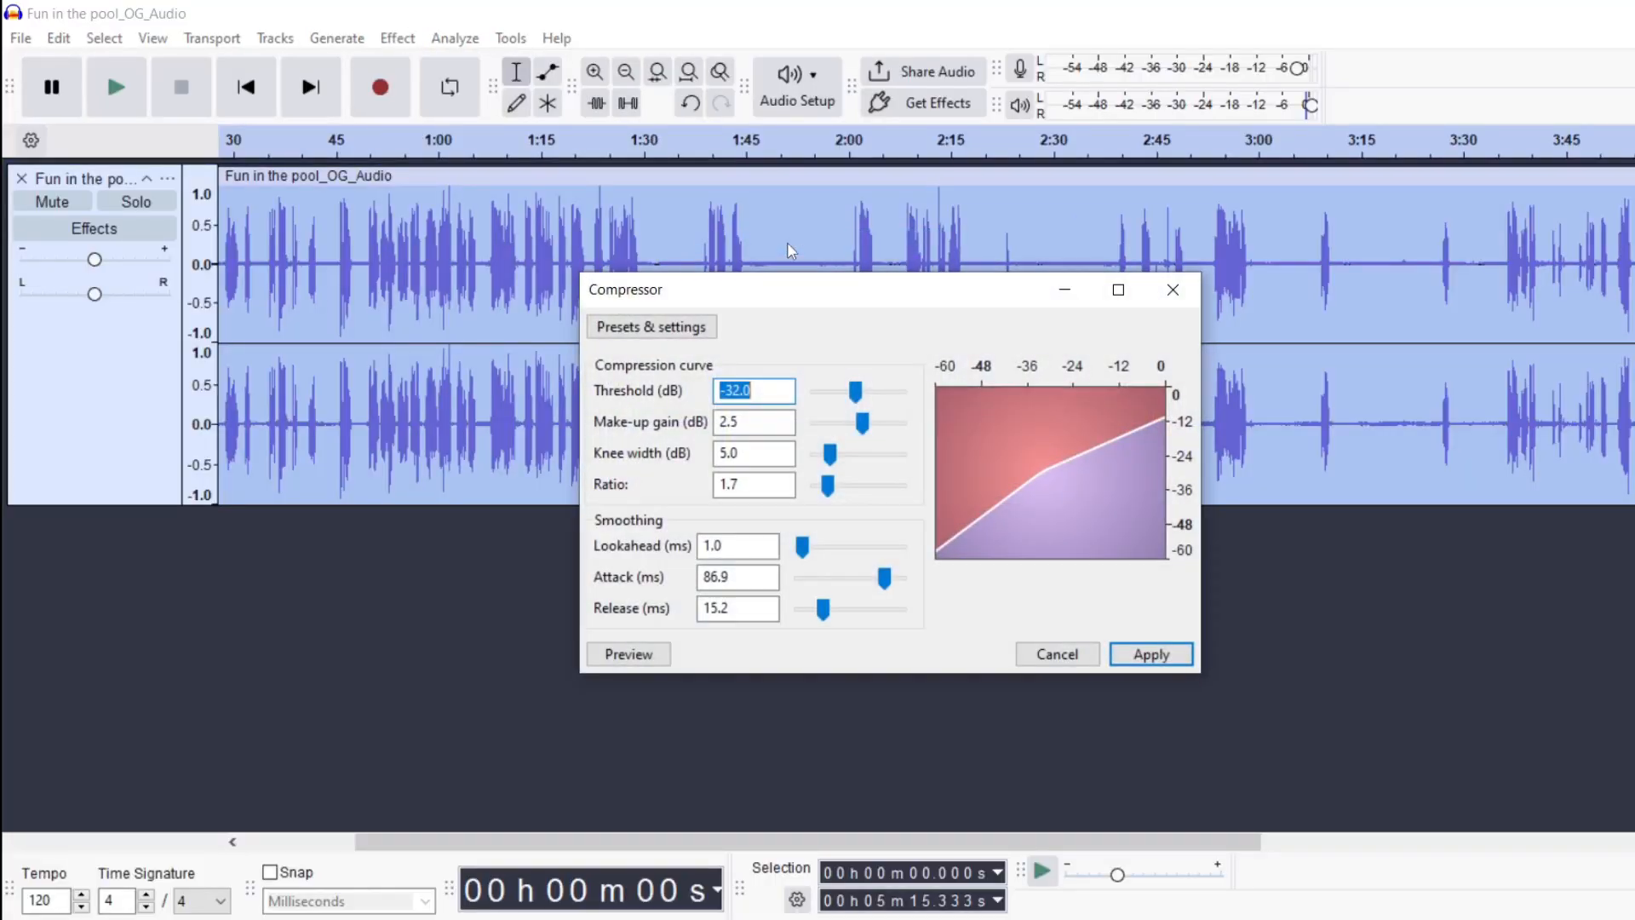
- Load the Fat Vocals factory preset in the Compressor and preview how it sounds
left_click(695, 327)
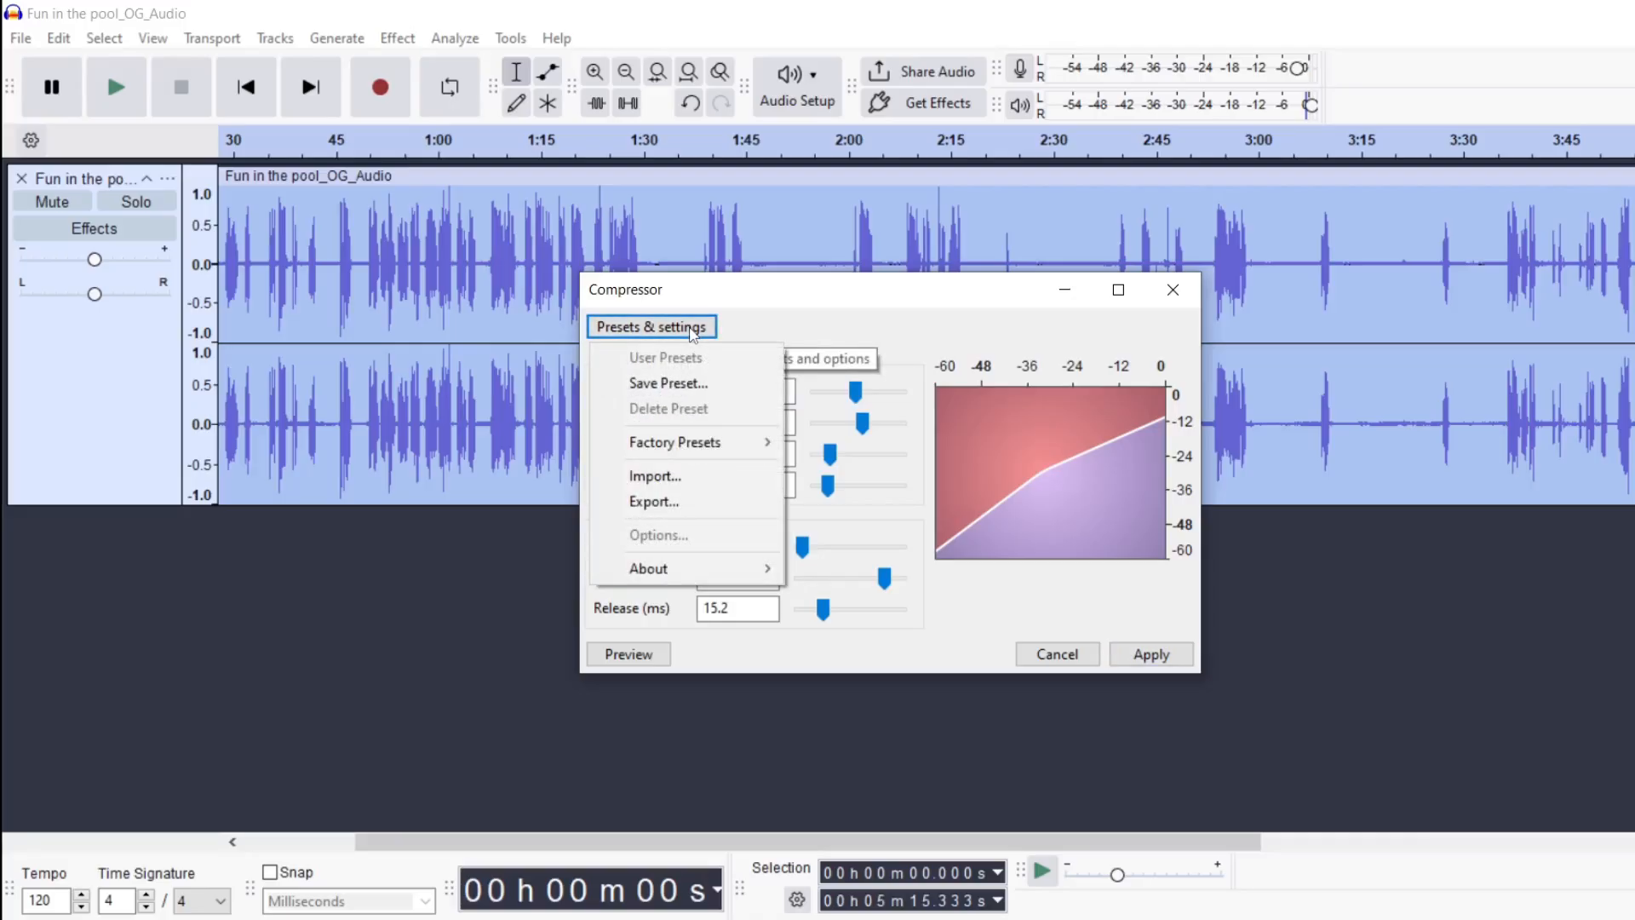
mouse_move(737, 450)
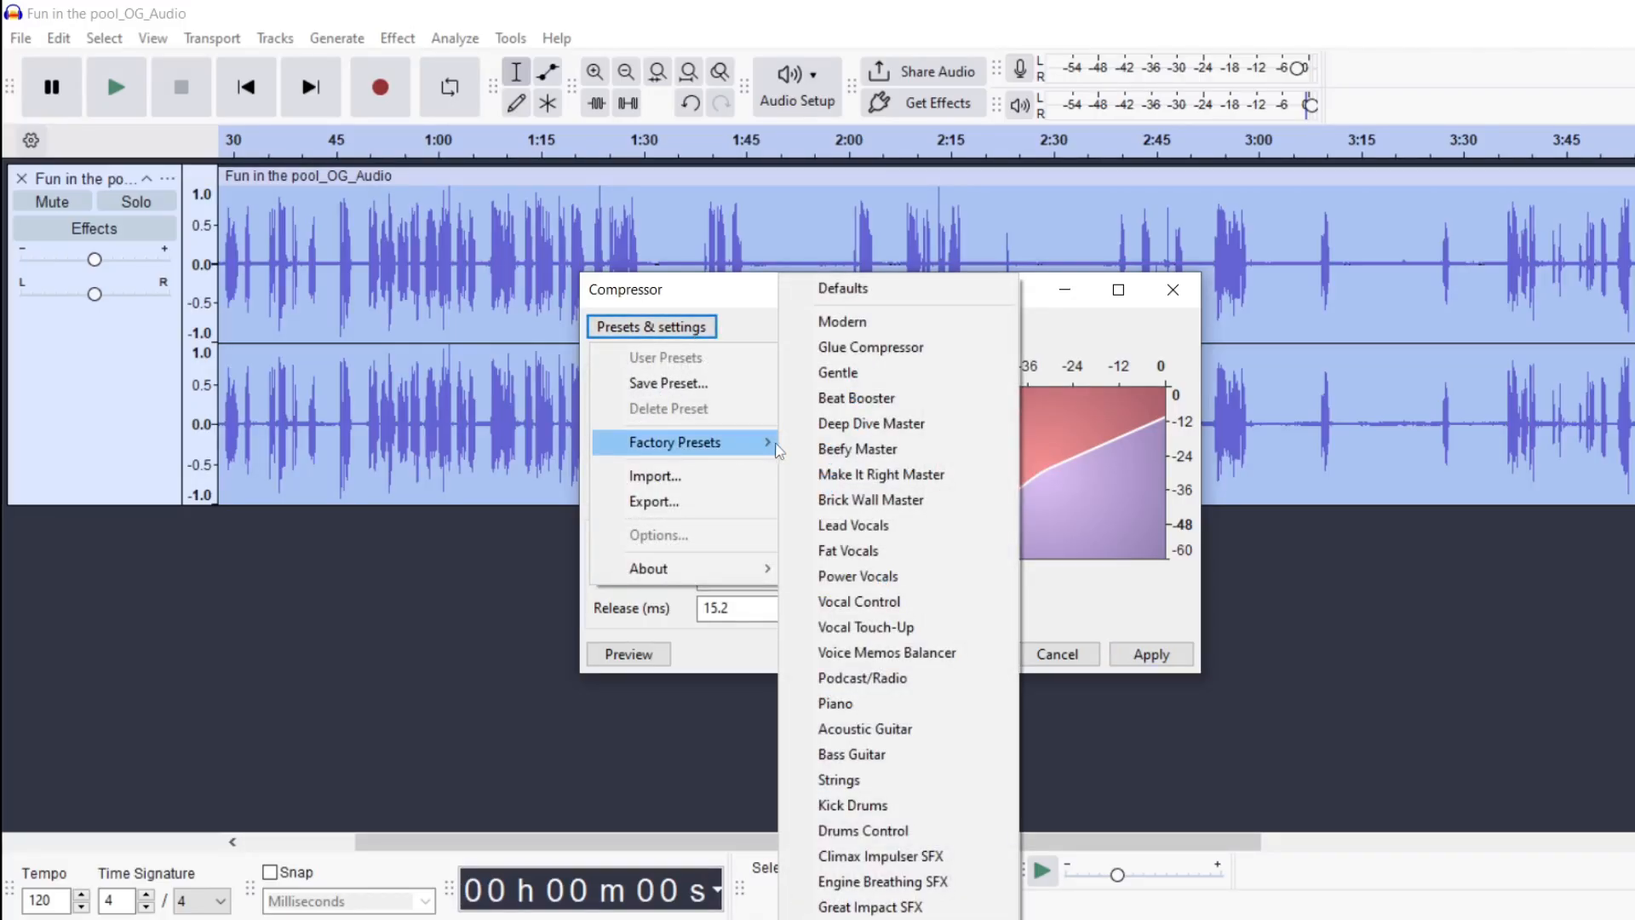
left_click(907, 553)
left_click(650, 656)
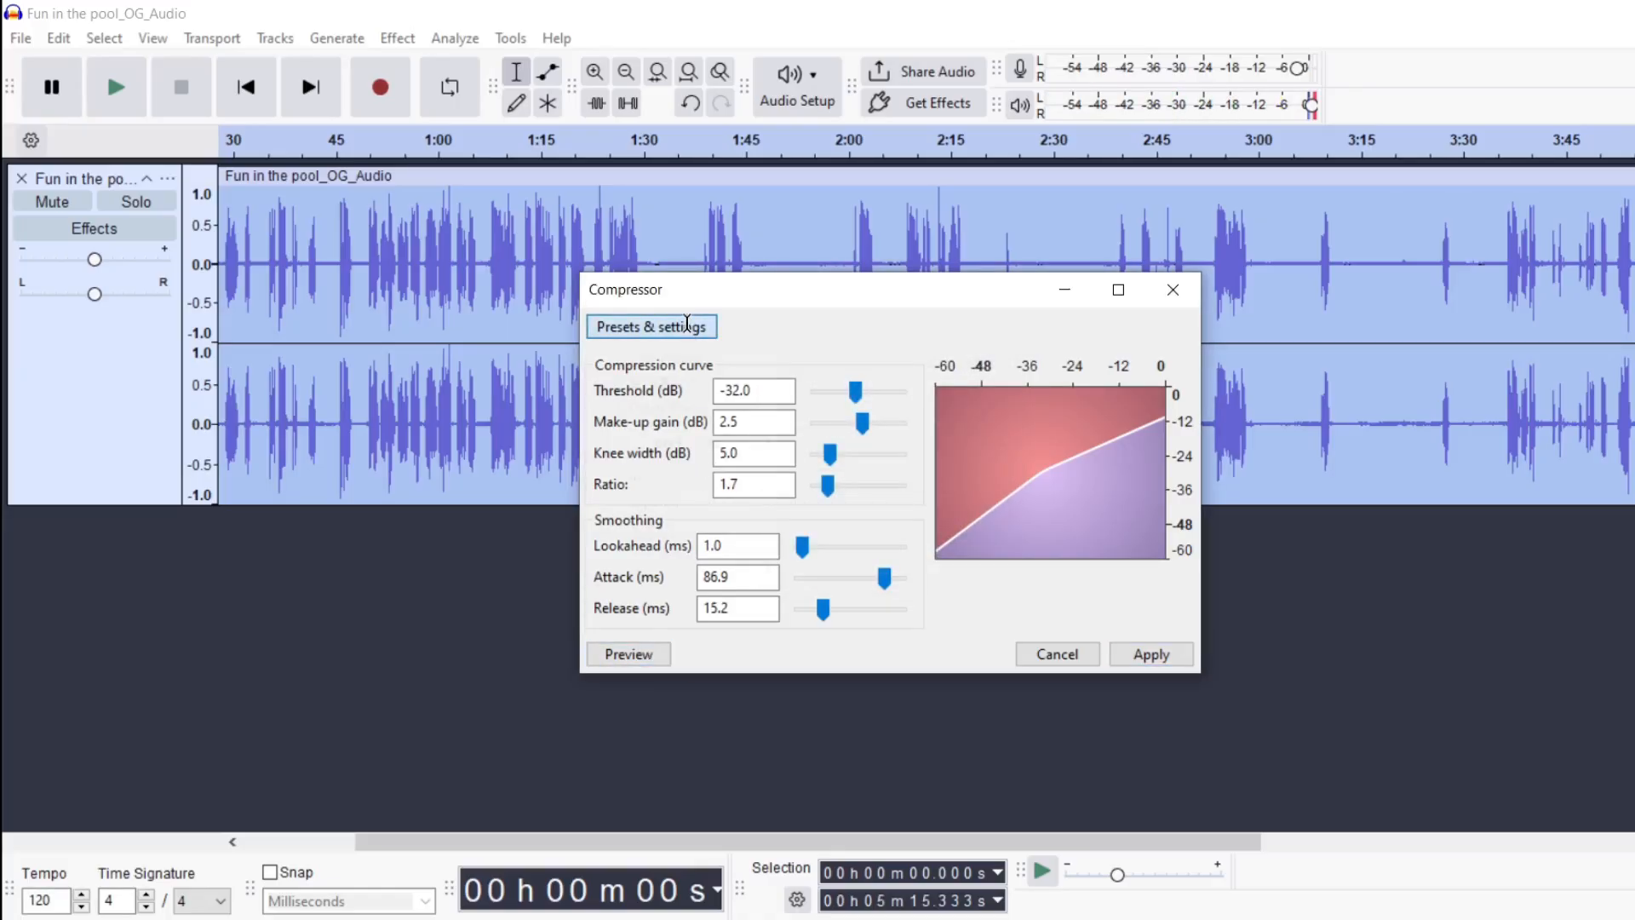
- Load the Lead Vocals factory preset in the Compressor and preview how it sounds
left_click(686, 324)
mouse_move(735, 441)
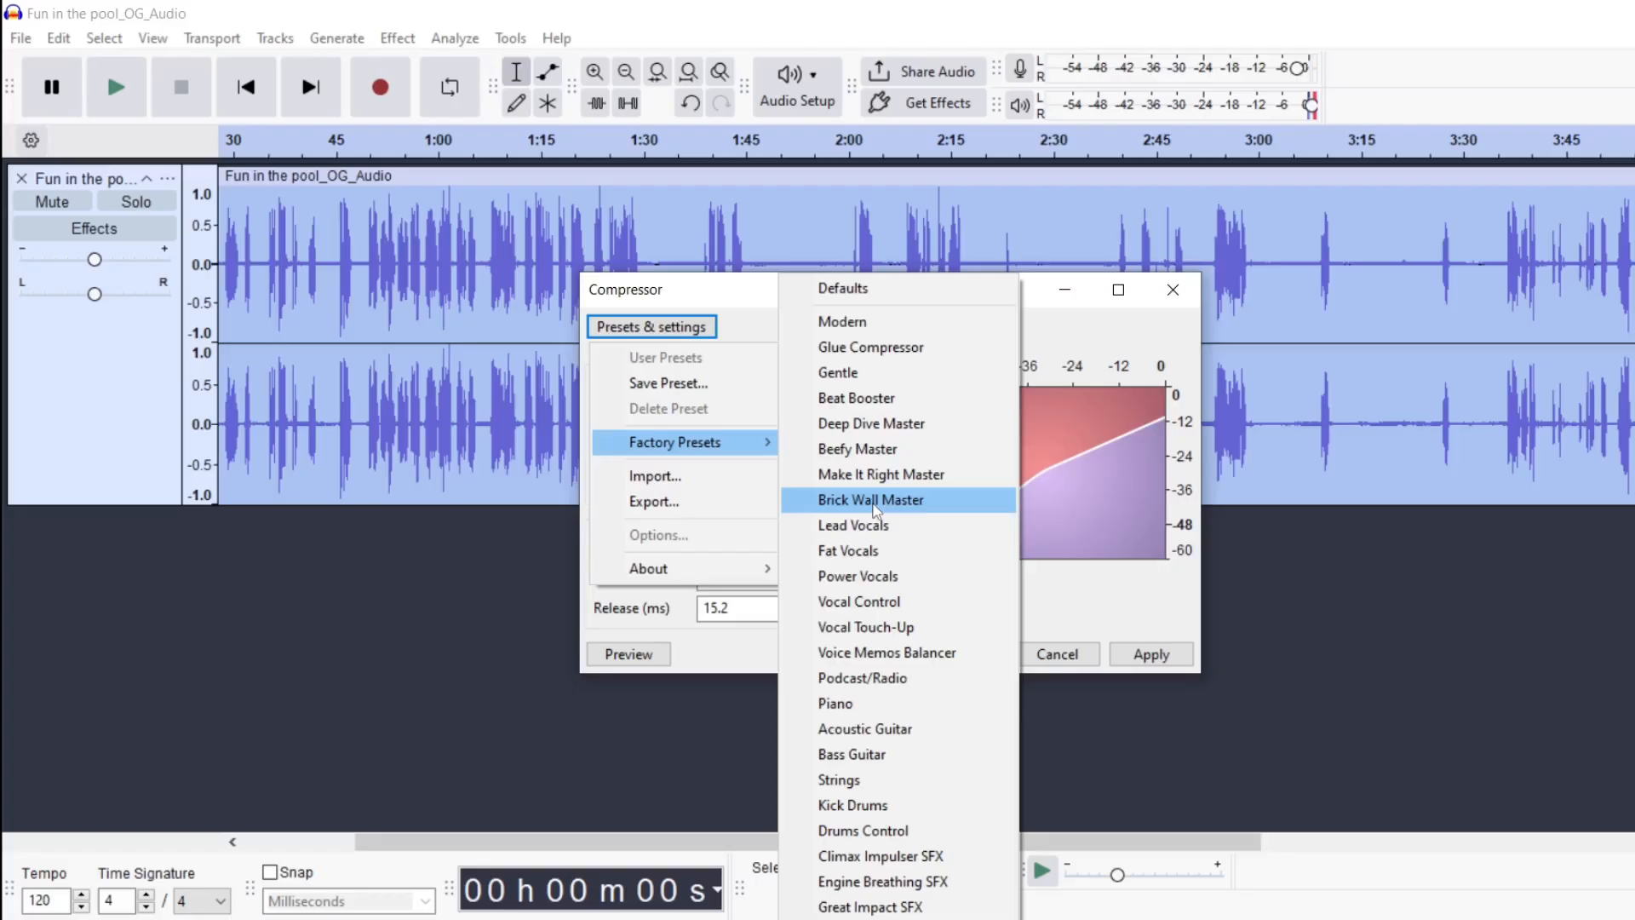
left_click(877, 527)
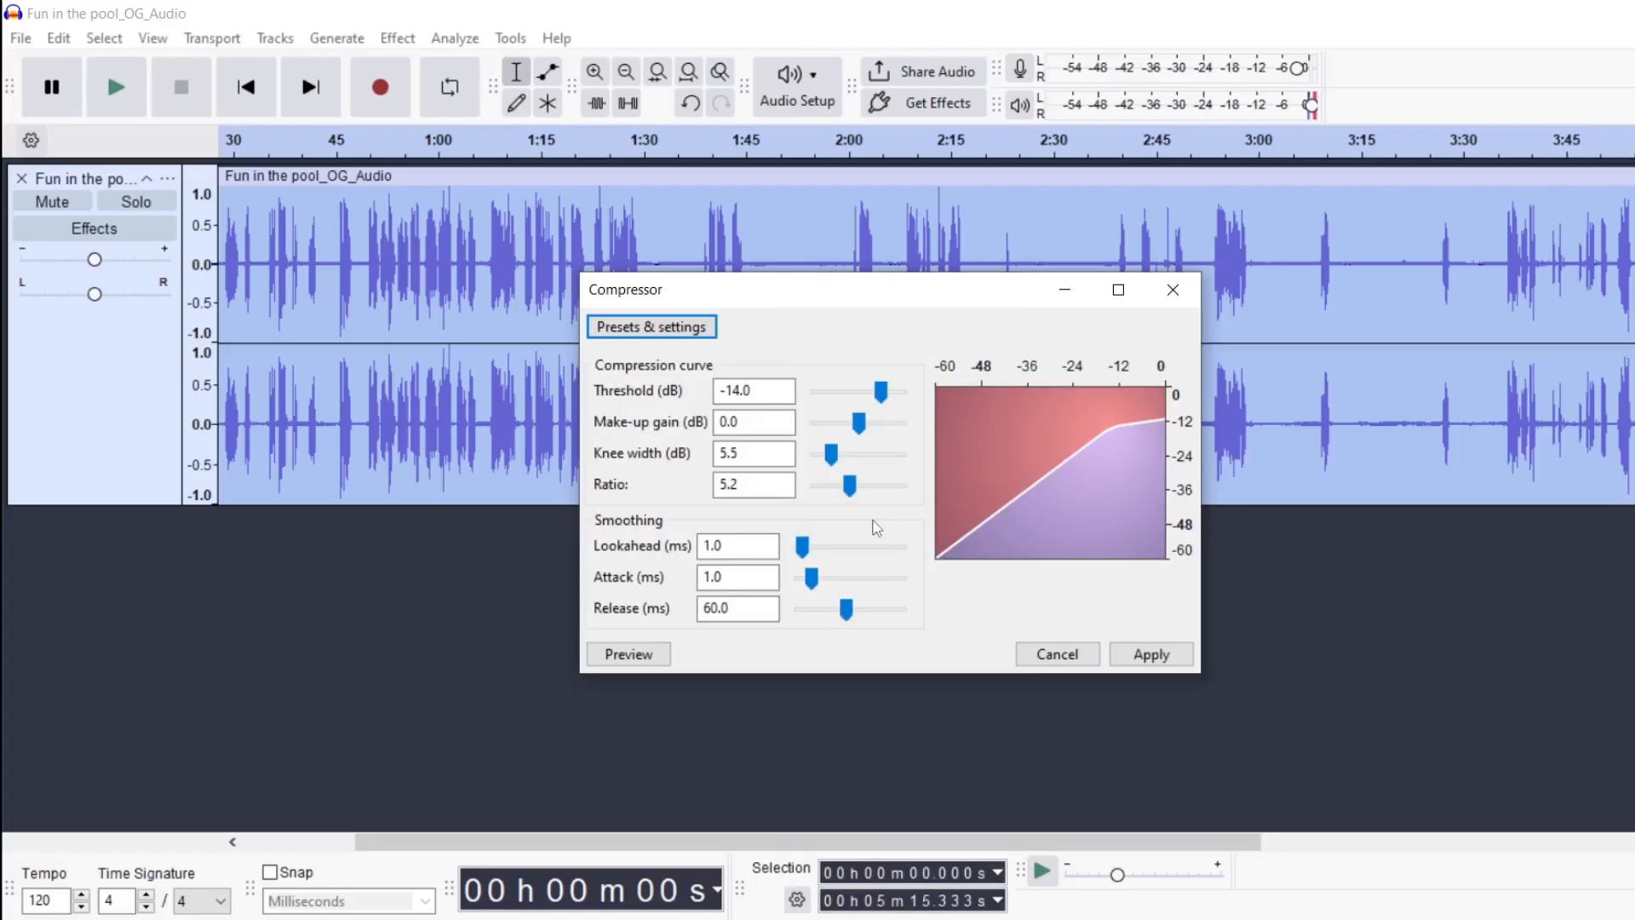
left_click(639, 661)
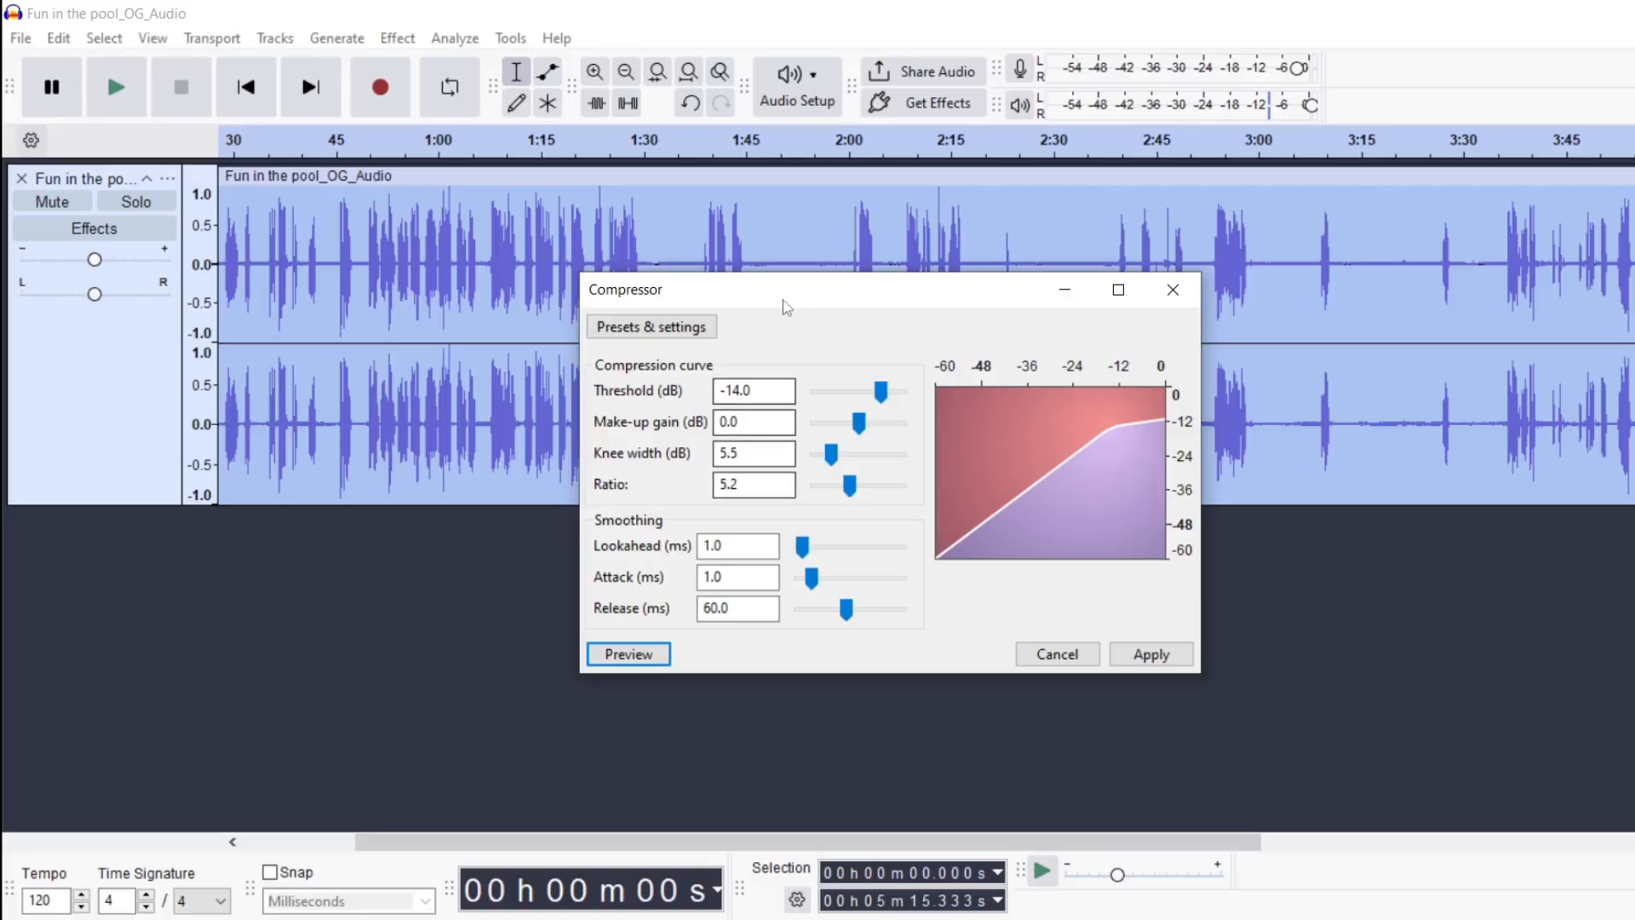
- Load the Beefy Master factory preset in the Compressor and preview how it sounds
left_click(680, 331)
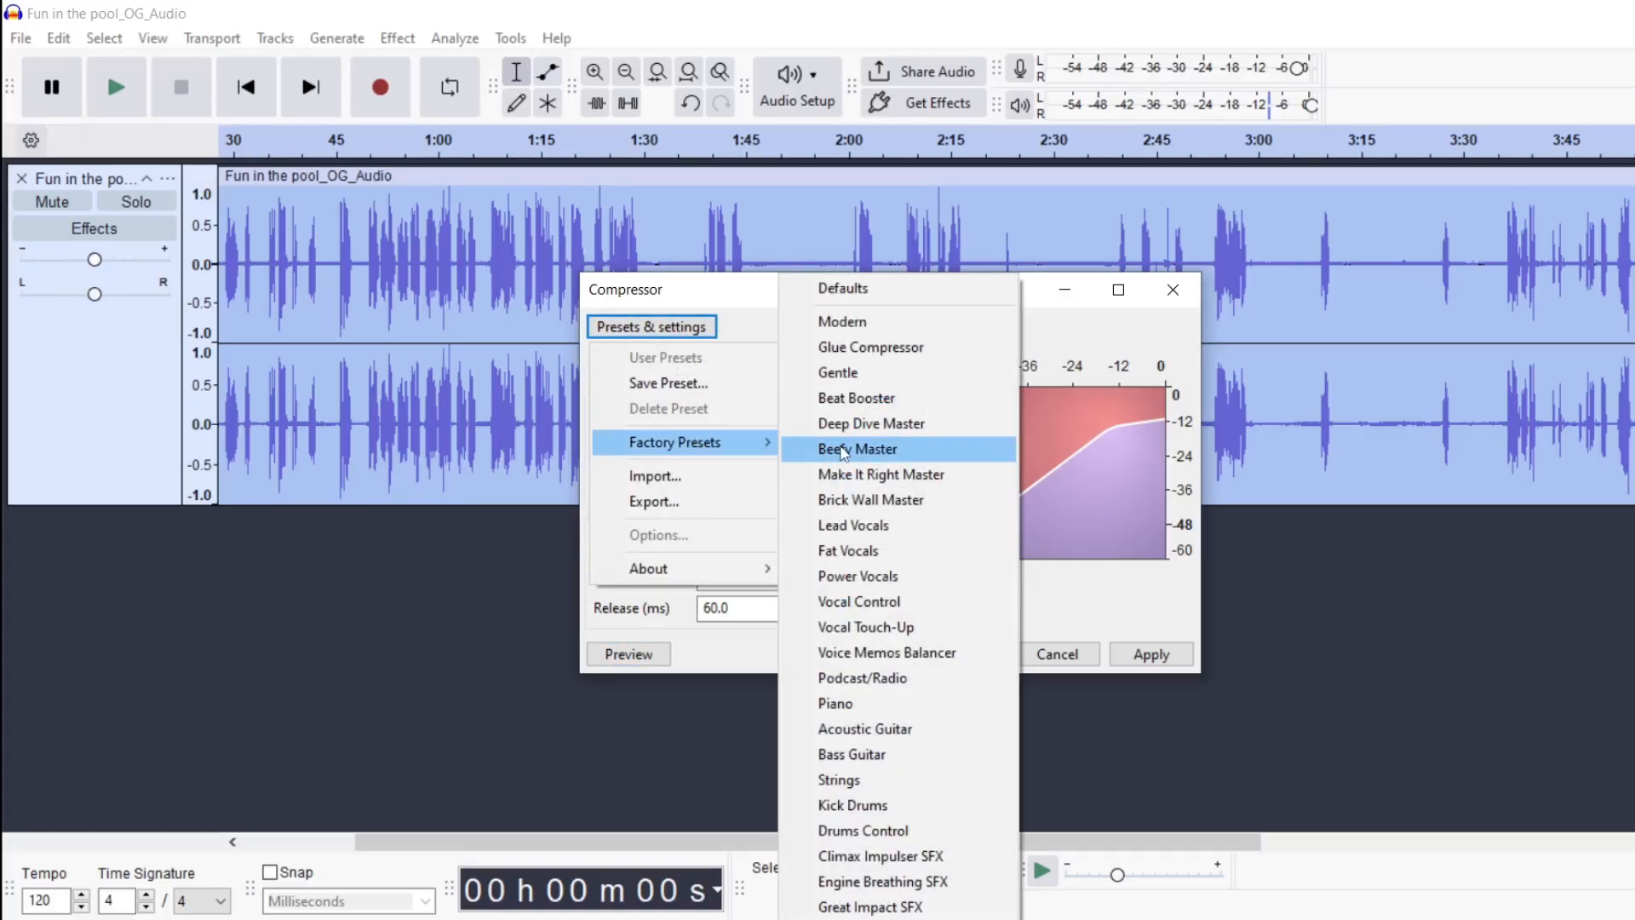
left_click(843, 451)
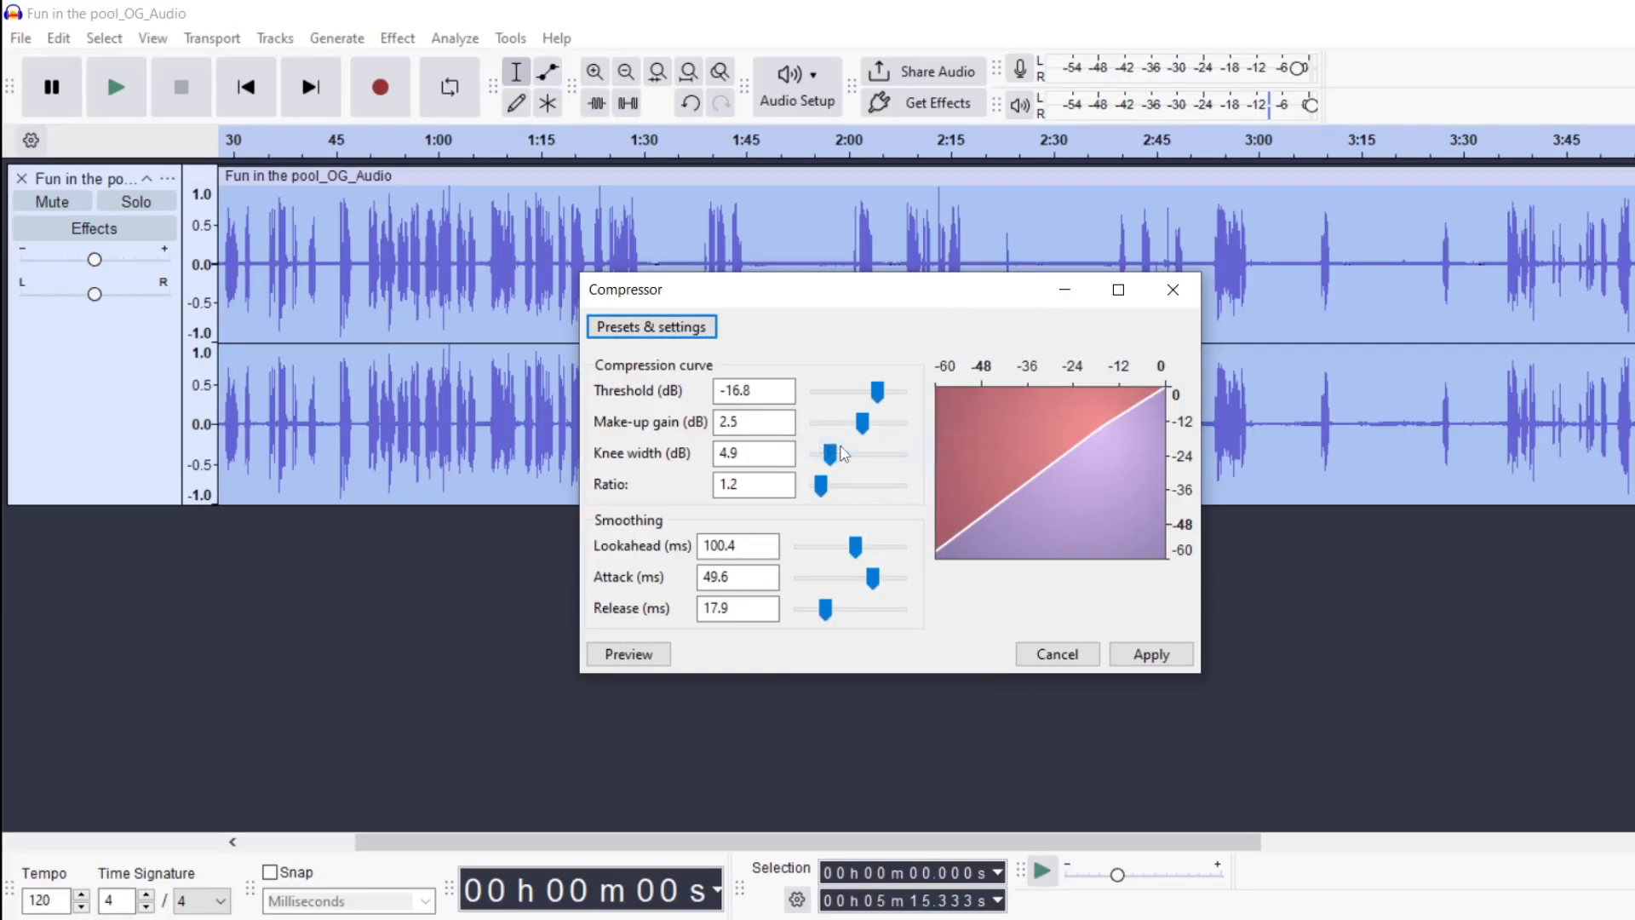
left_click(647, 662)
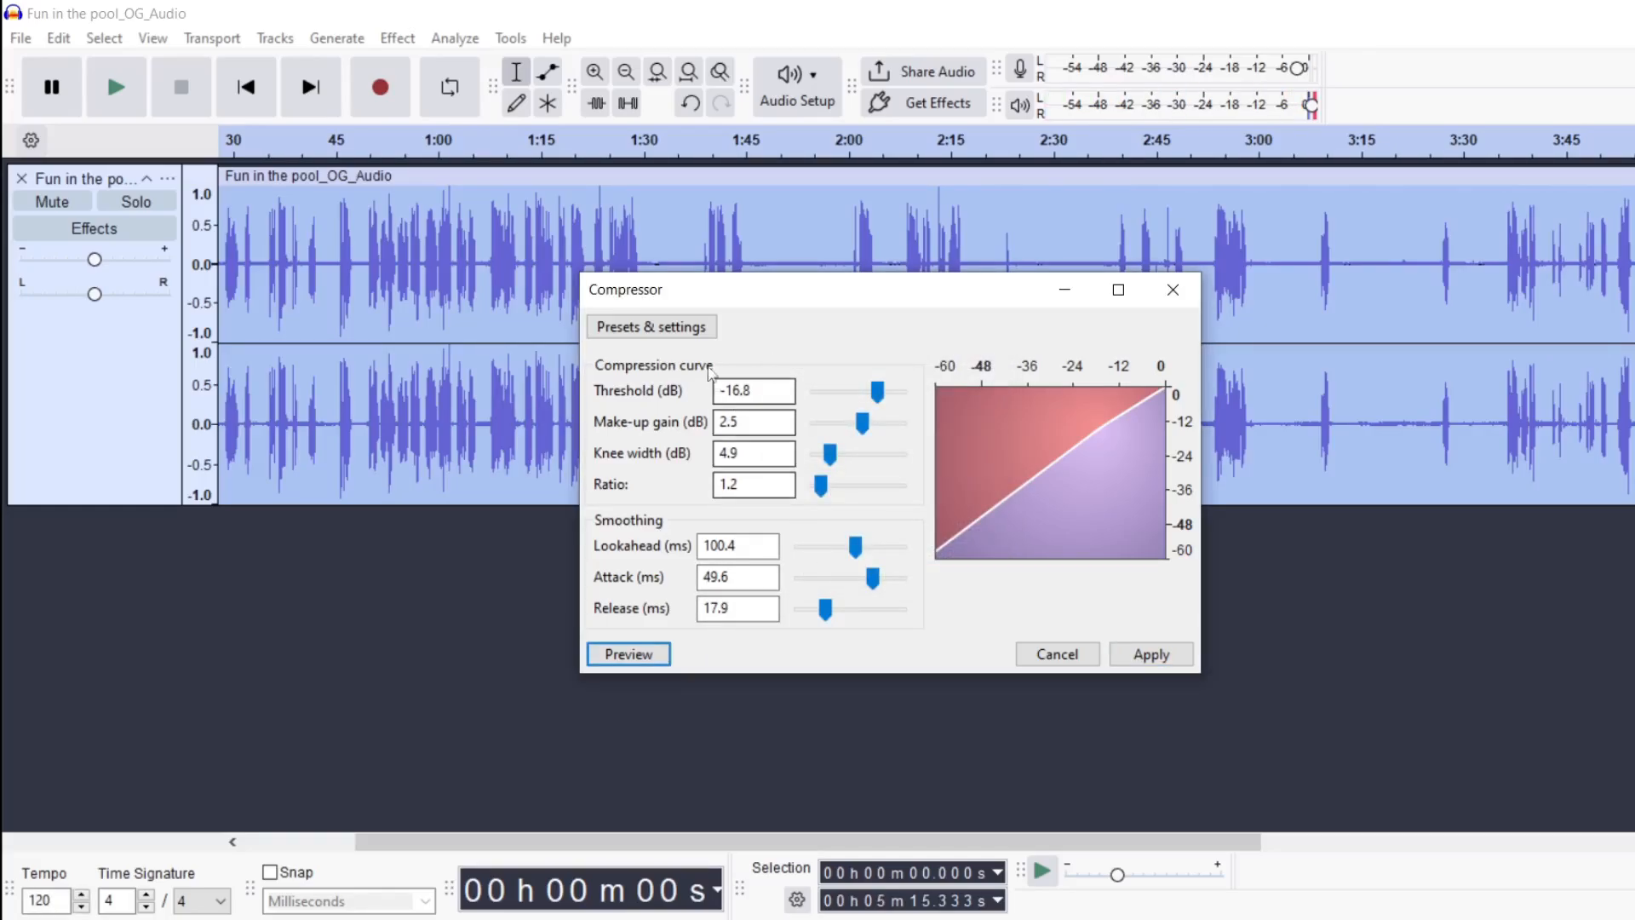
- Load the Podcast/Radio factory preset in the Compressor, preview it and apply it to the whole track
left_click(696, 326)
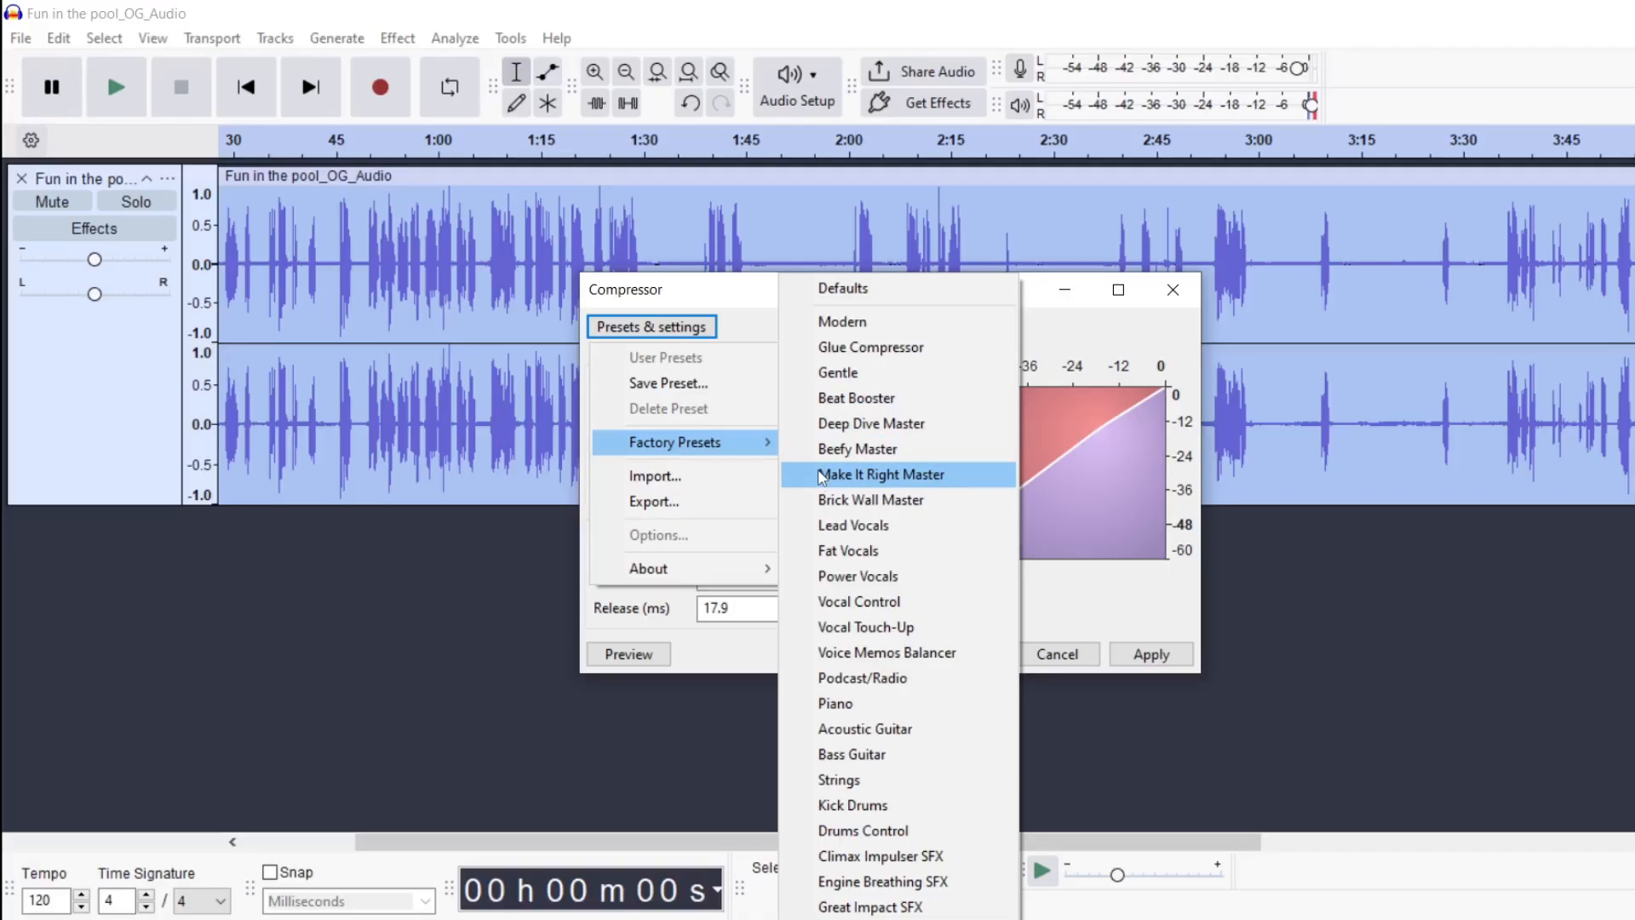
left_click(835, 681)
left_click(663, 660)
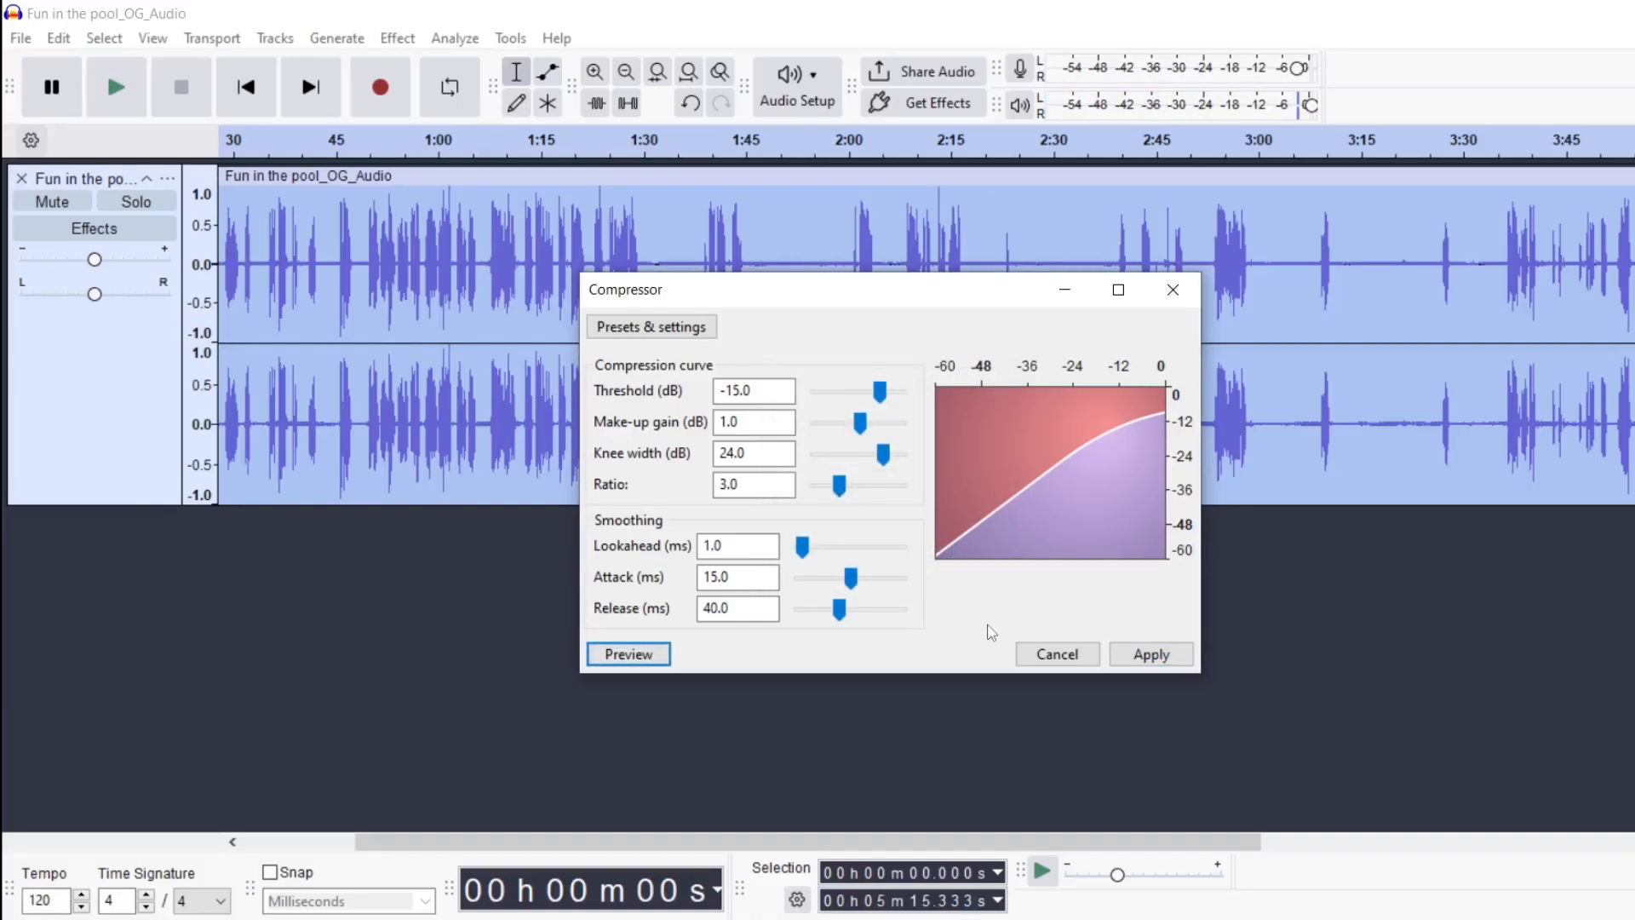
left_click(1126, 651)
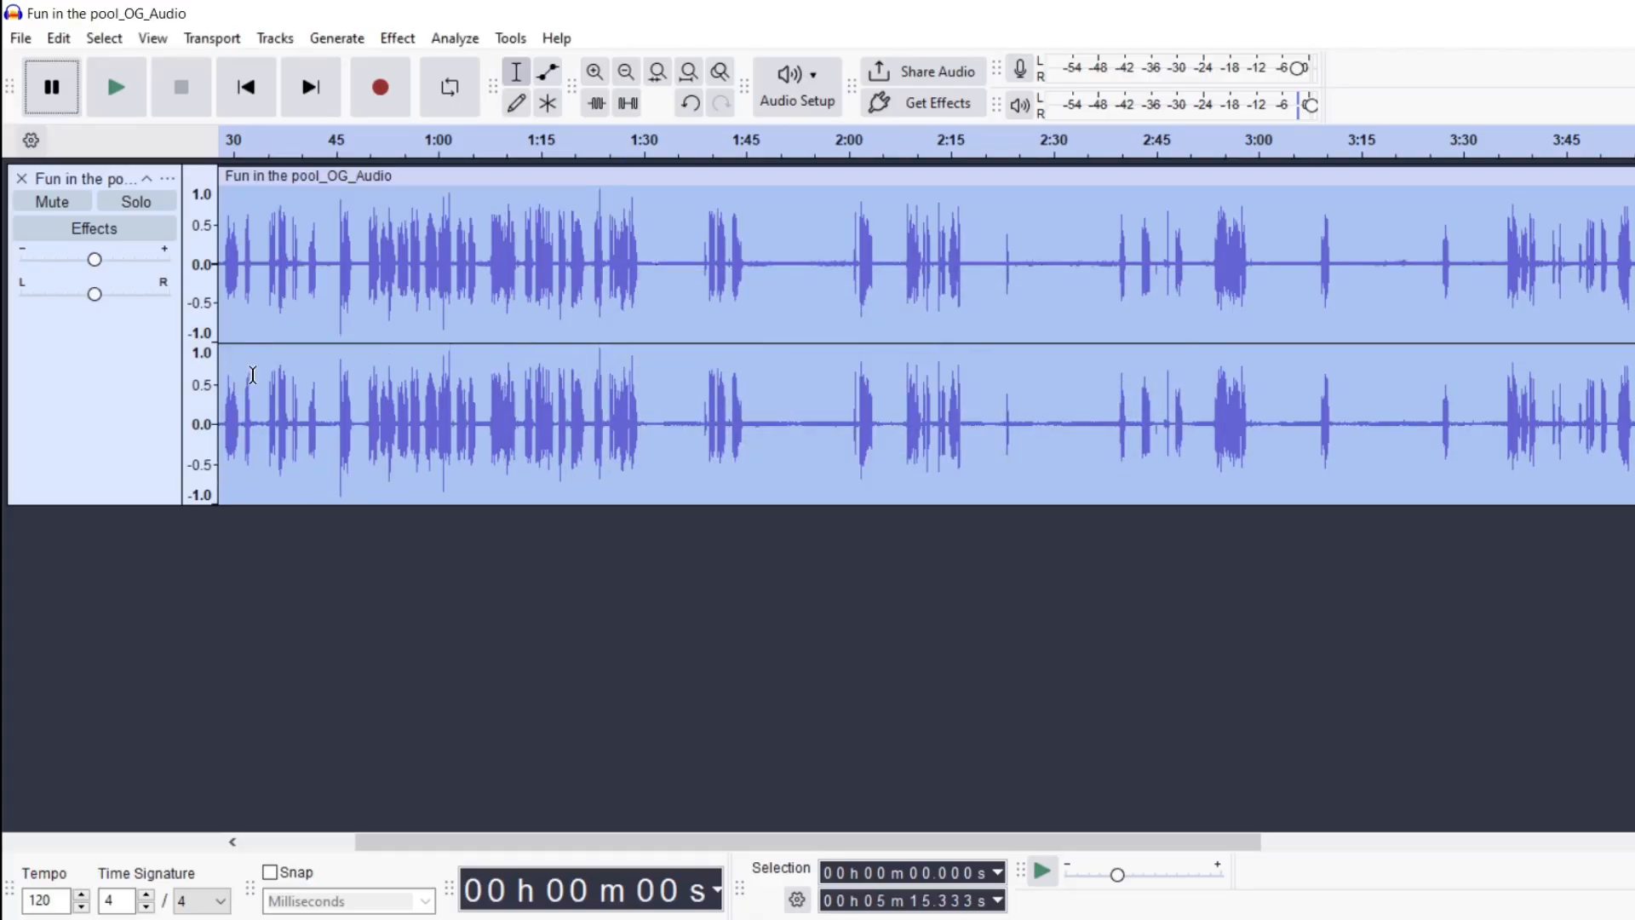
- Capture a noise profile for Noise Reduction from the quiet section between about 2:26 and 2:37
left_click(120, 380)
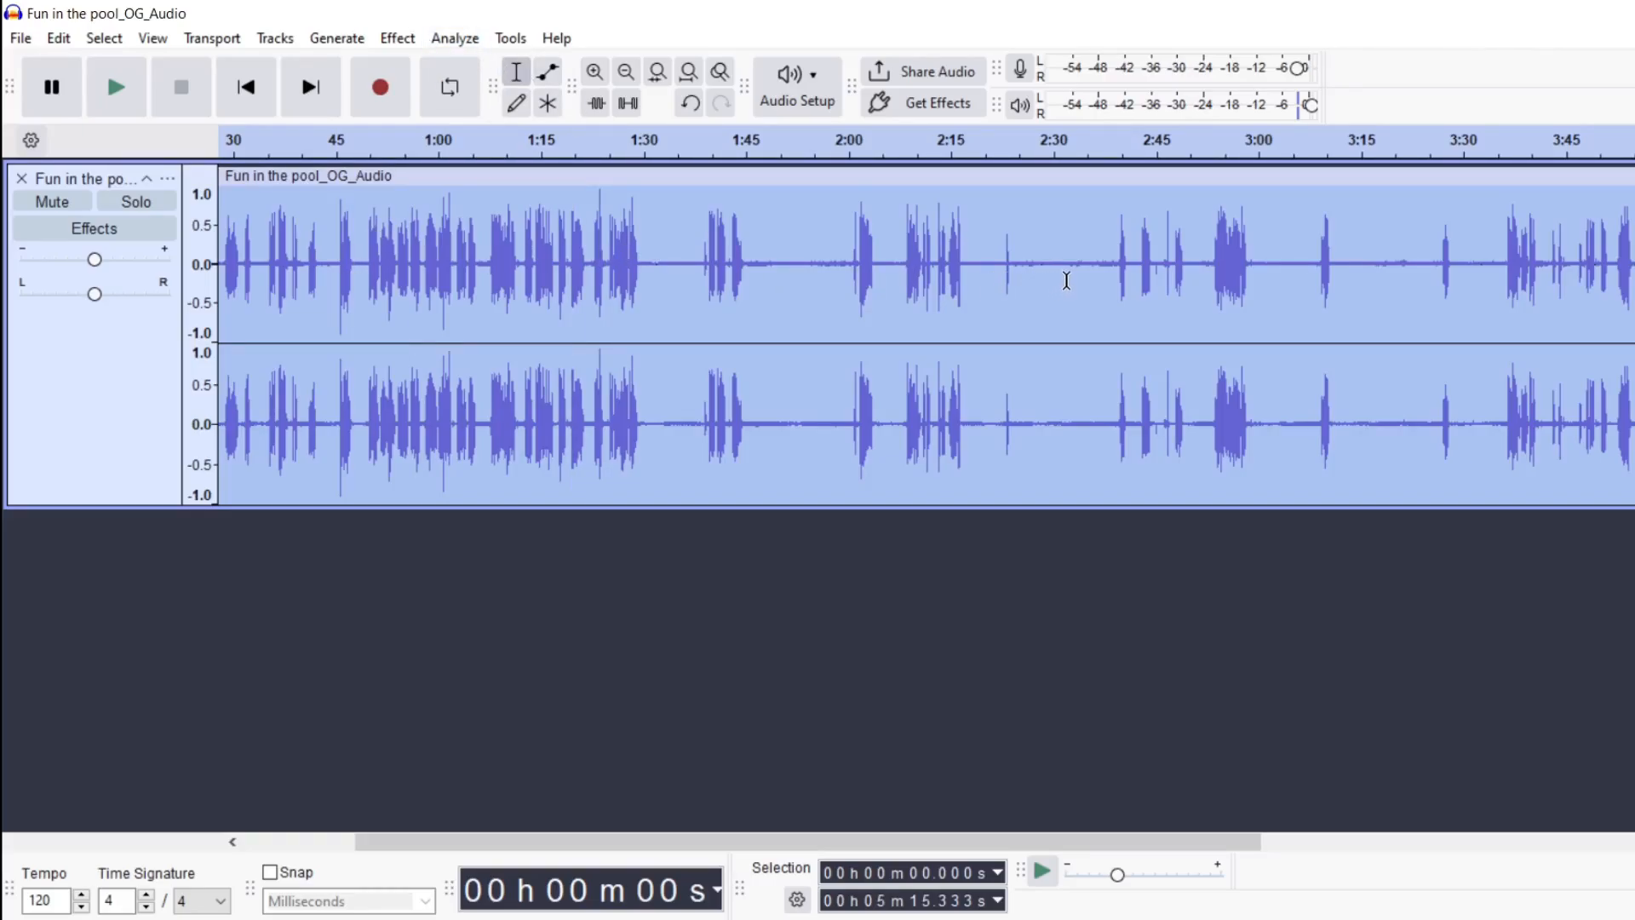
scroll(1067, 281, "up", 2, "ctrl")
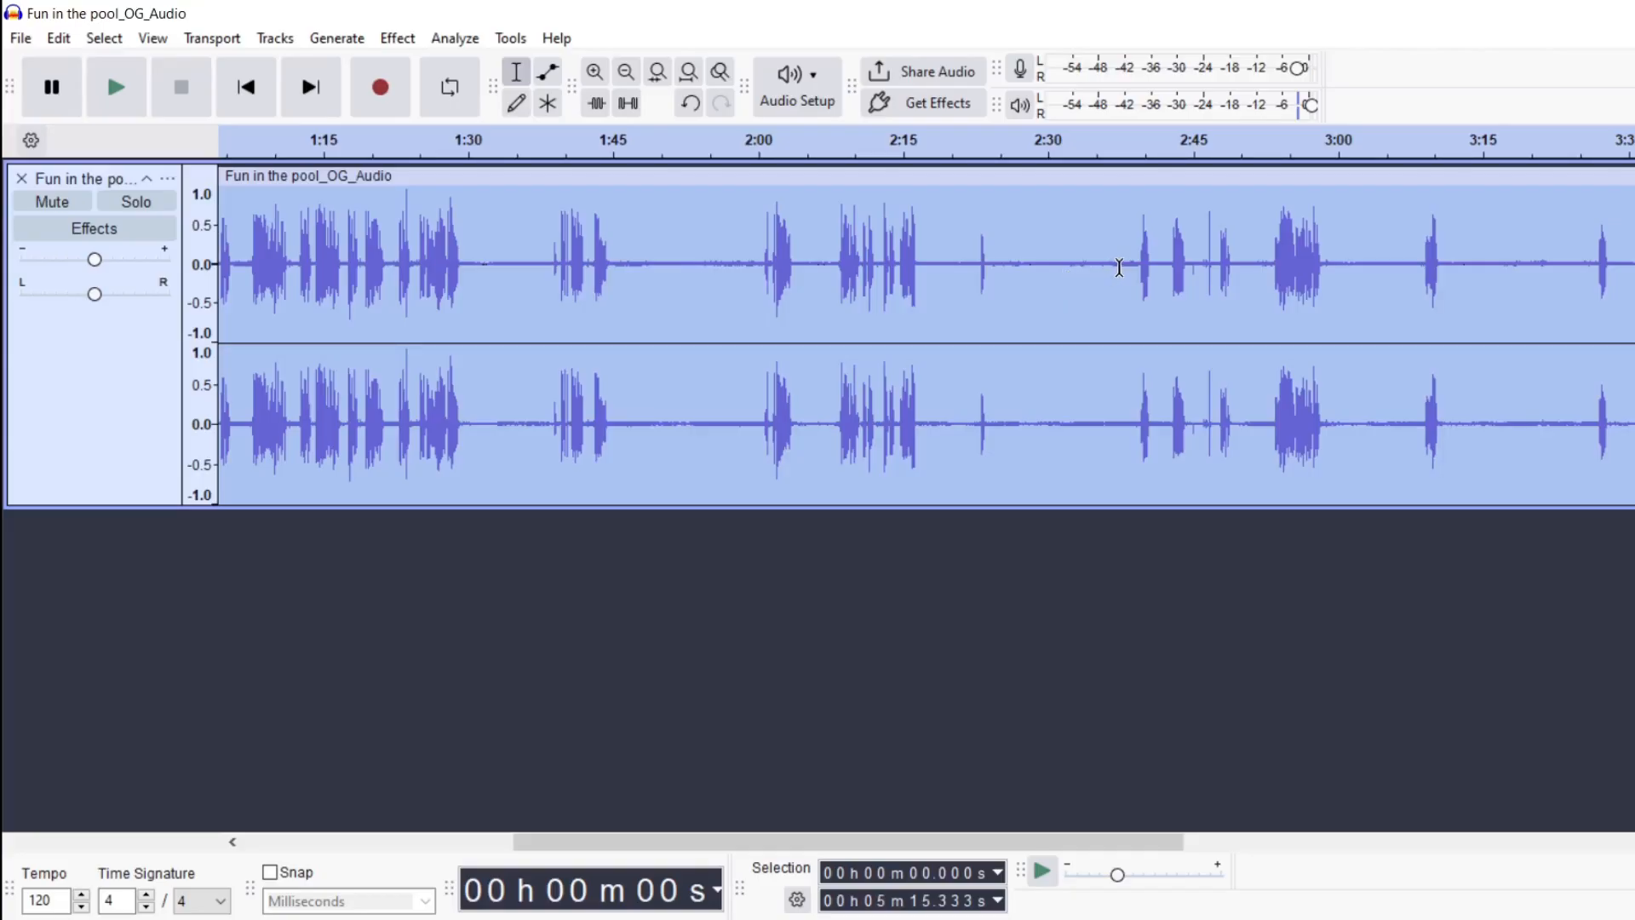
left_click_drag(1120, 263, 1017, 286)
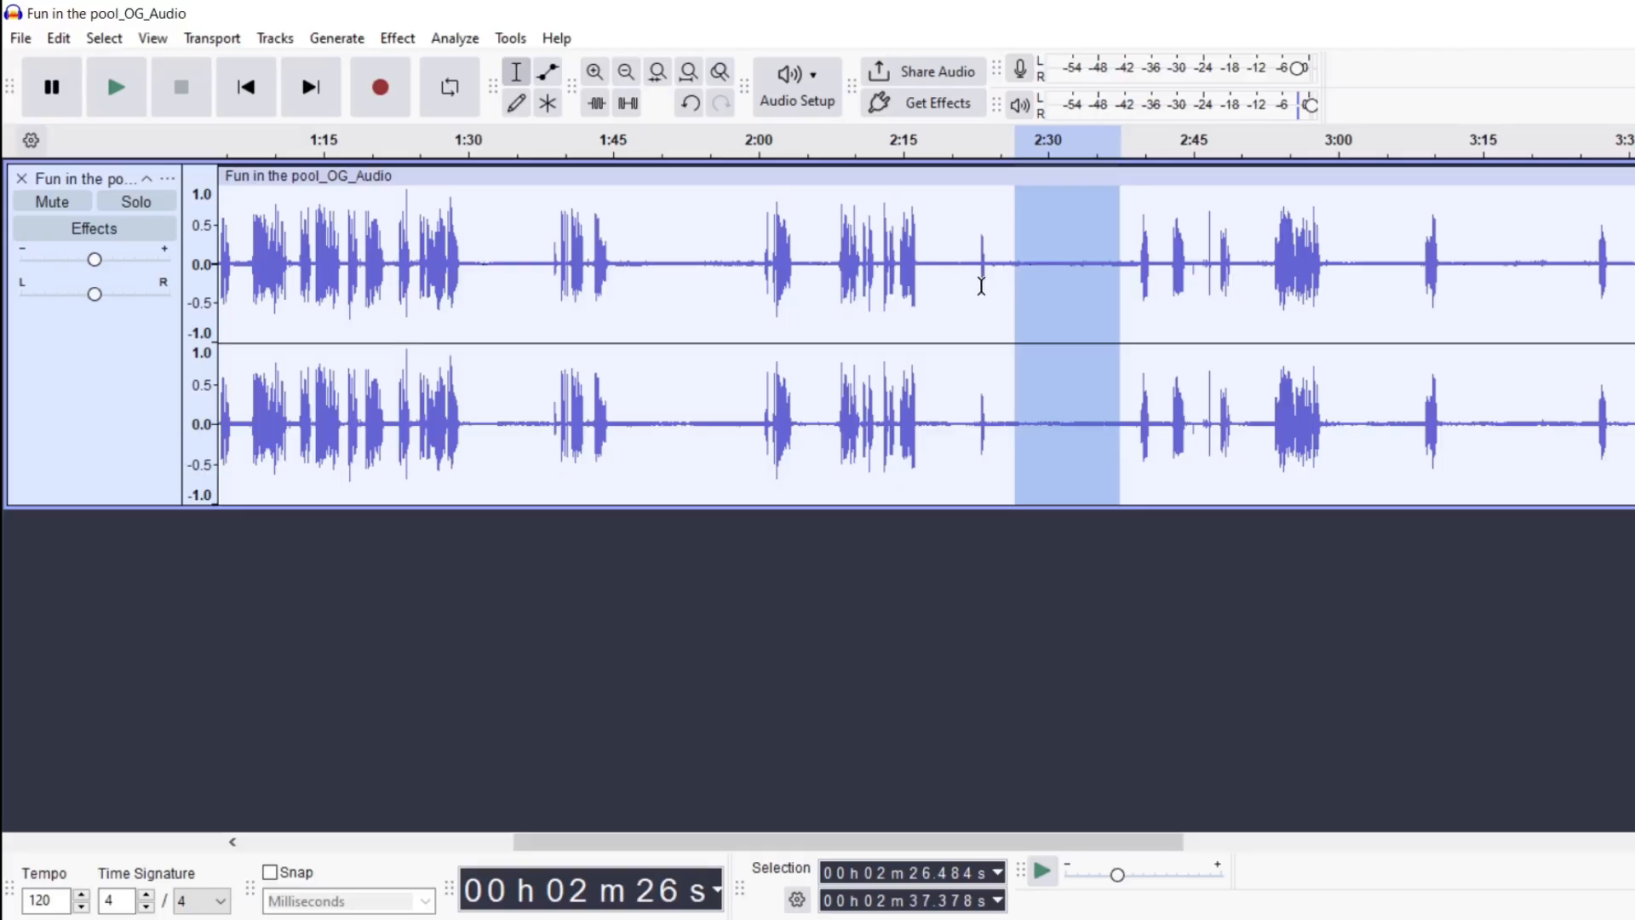
left_click(397, 38)
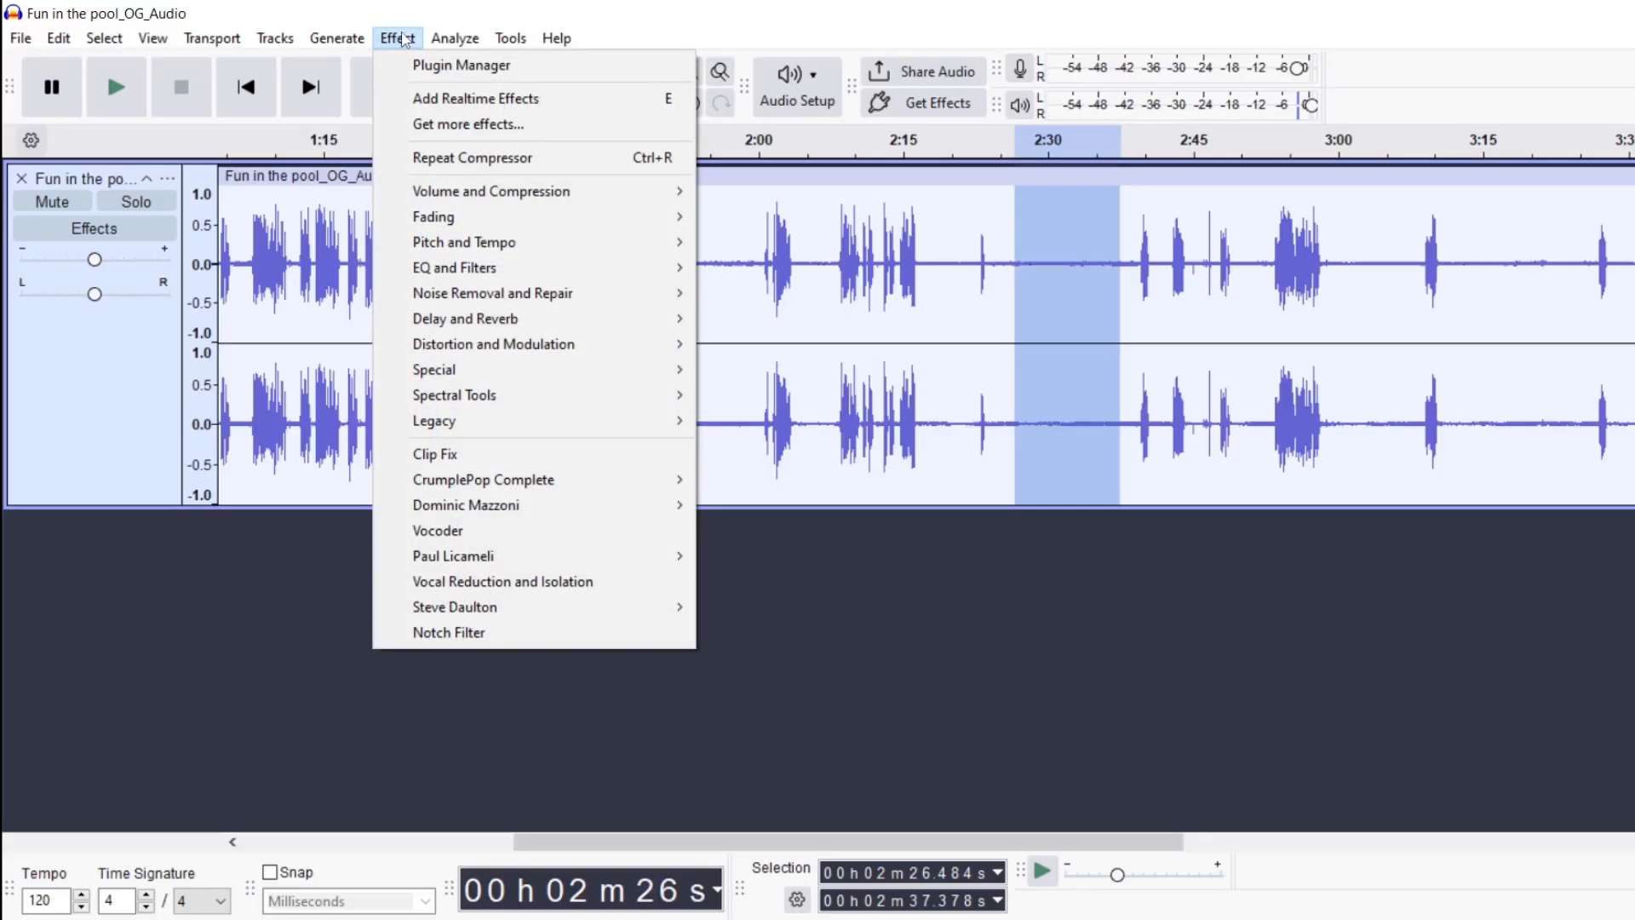
mouse_move(523, 302)
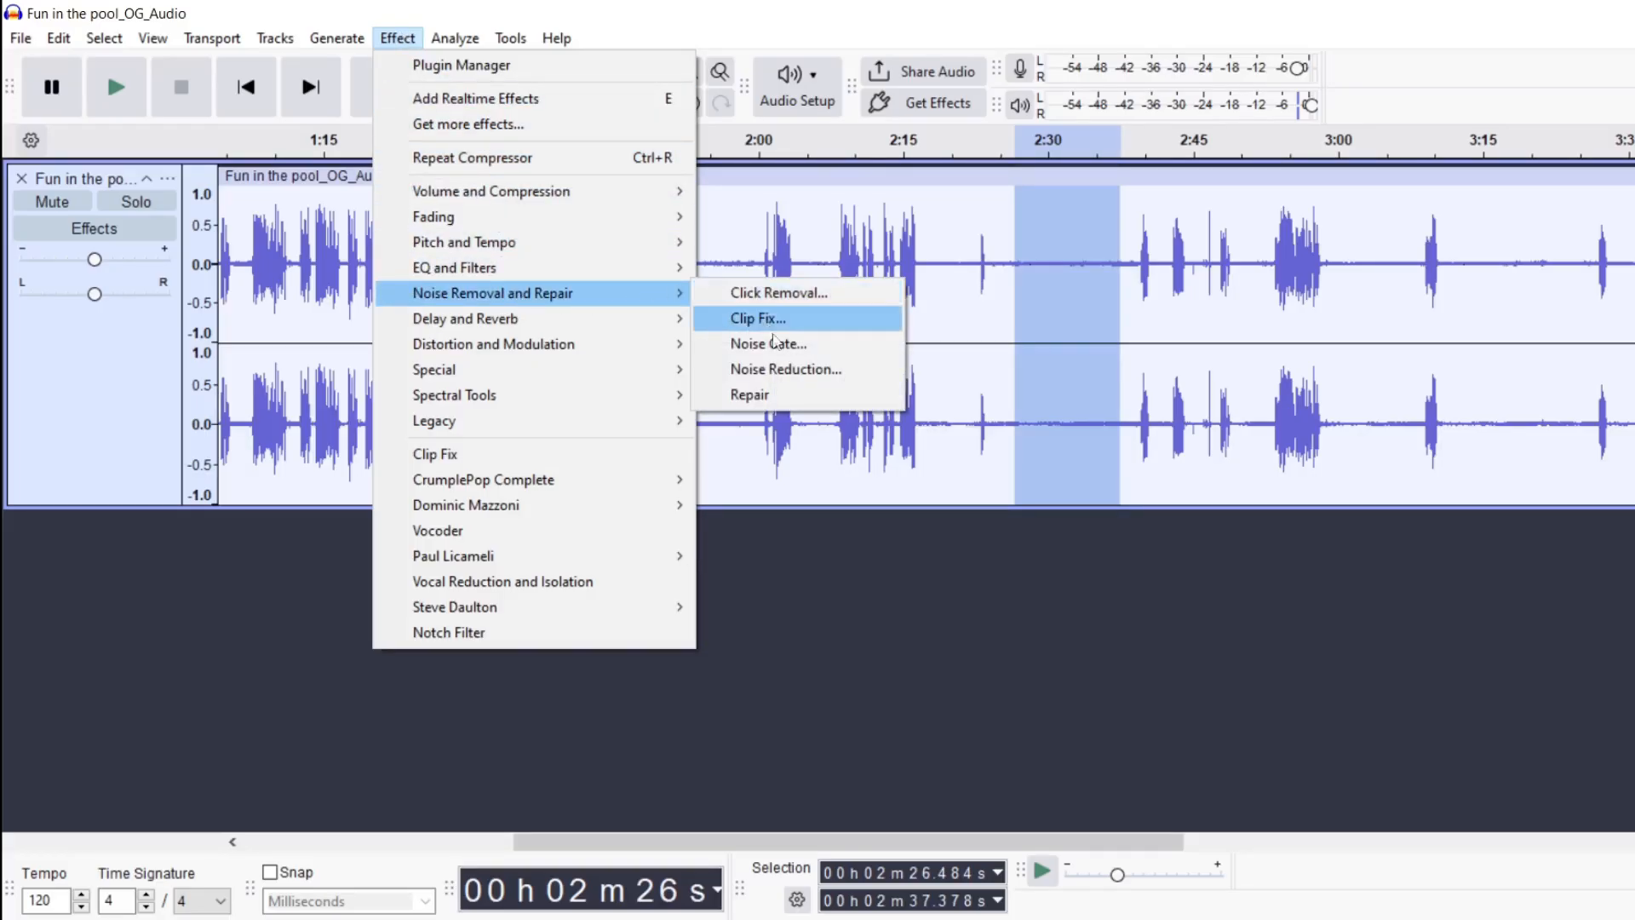
left_click(784, 371)
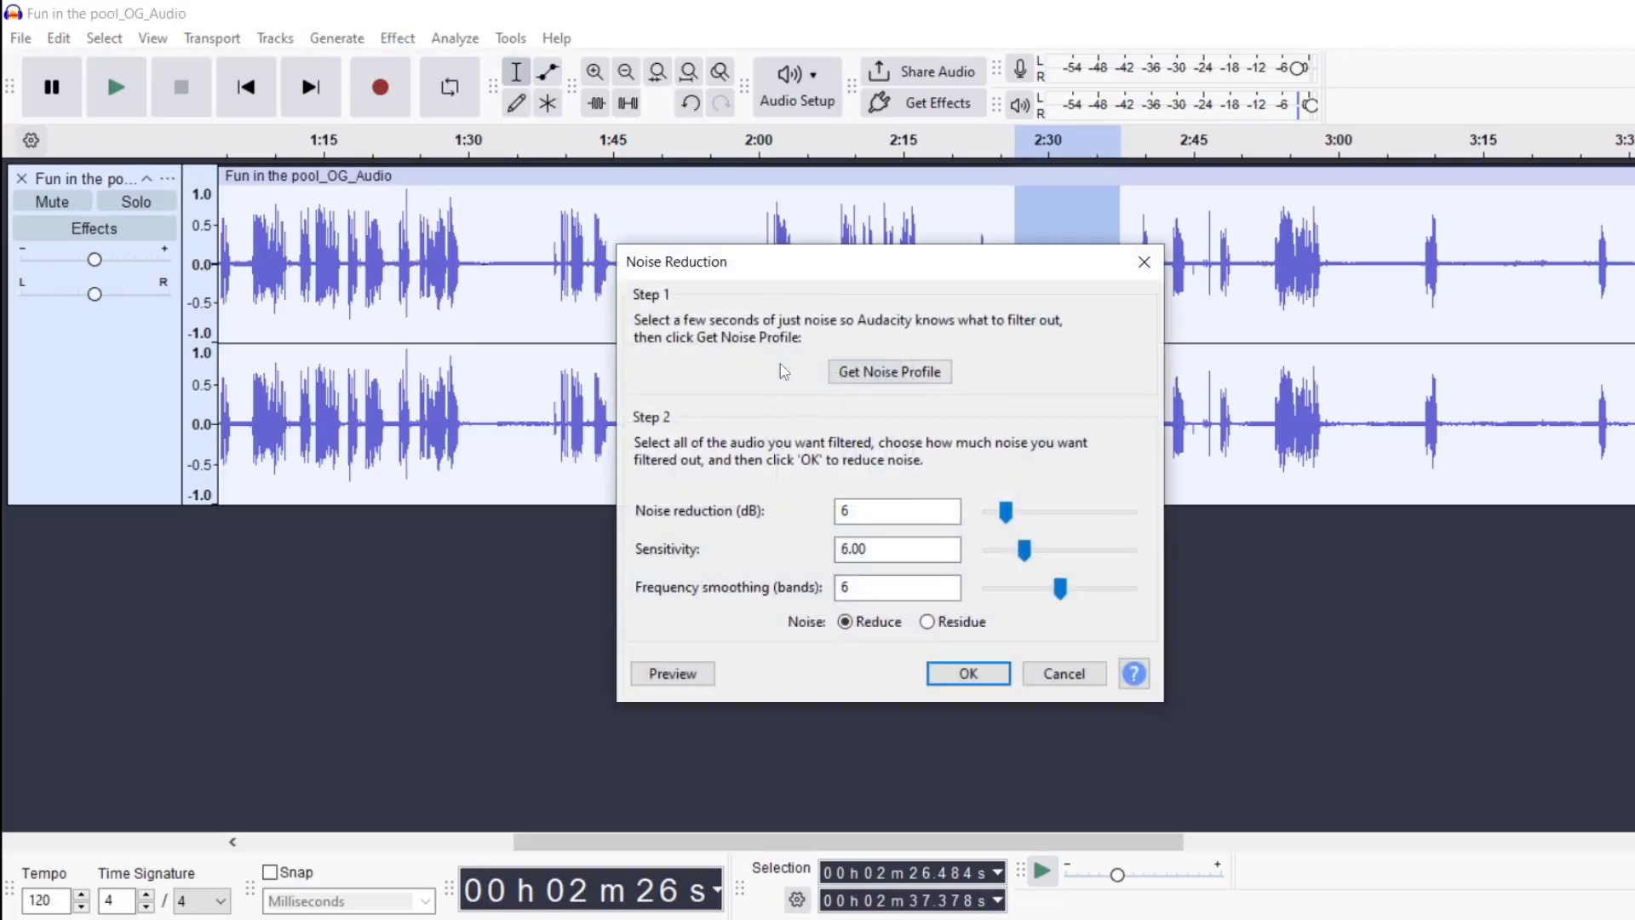
left_click(863, 375)
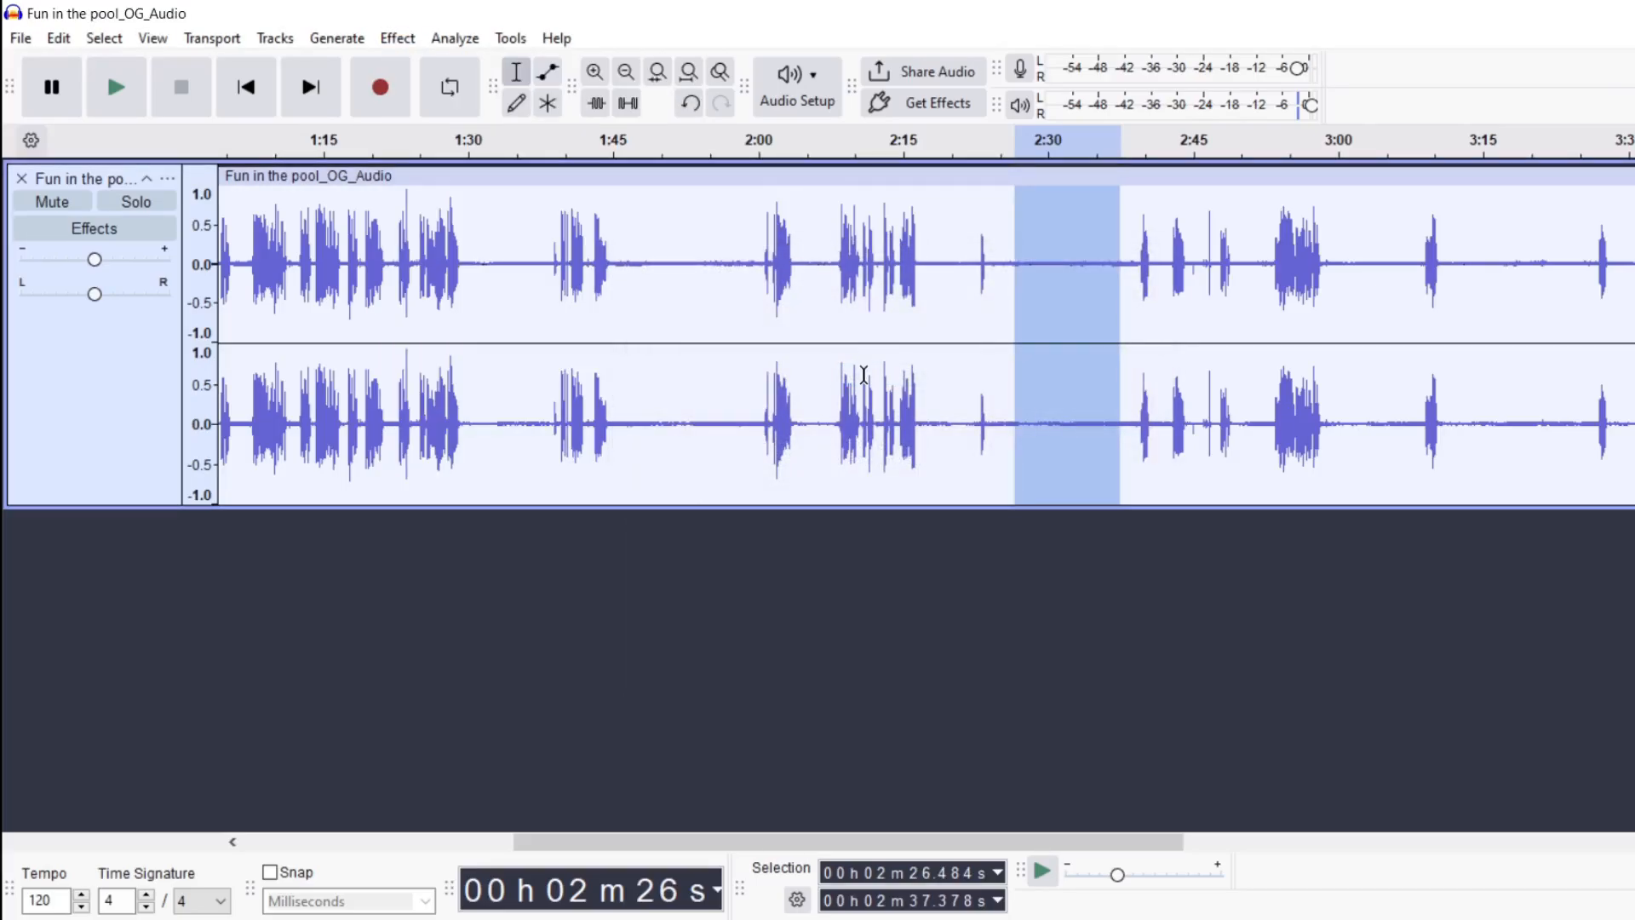
- Select the whole track and apply Noise Reduction to it with the captured noise profile
left_click(93, 404)
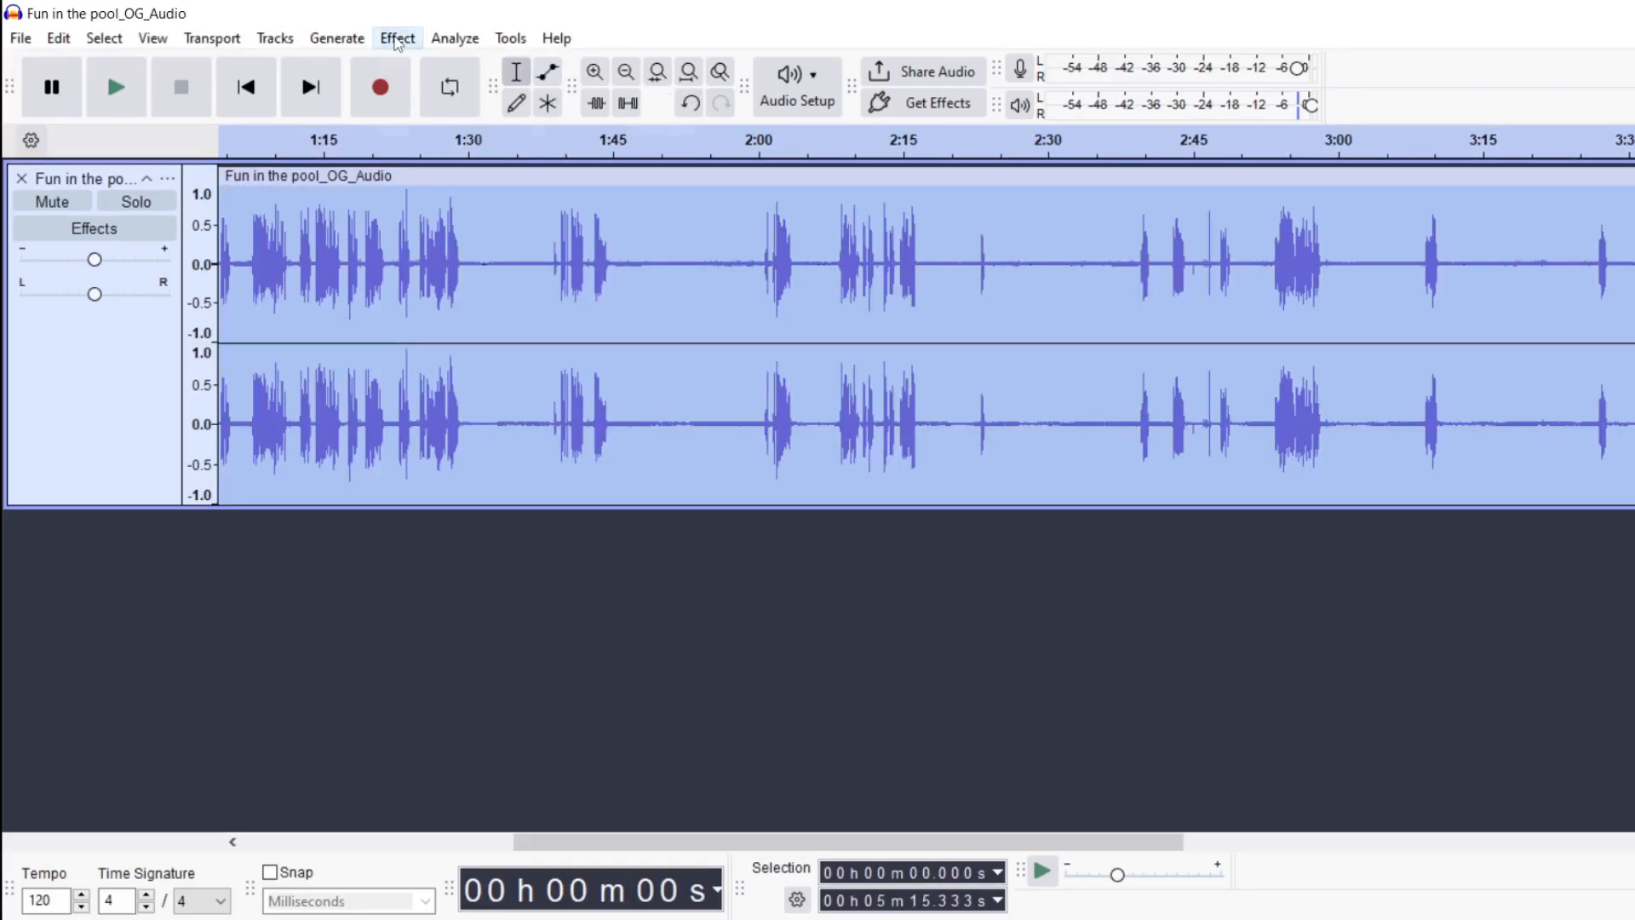
left_click(398, 39)
left_click(463, 160)
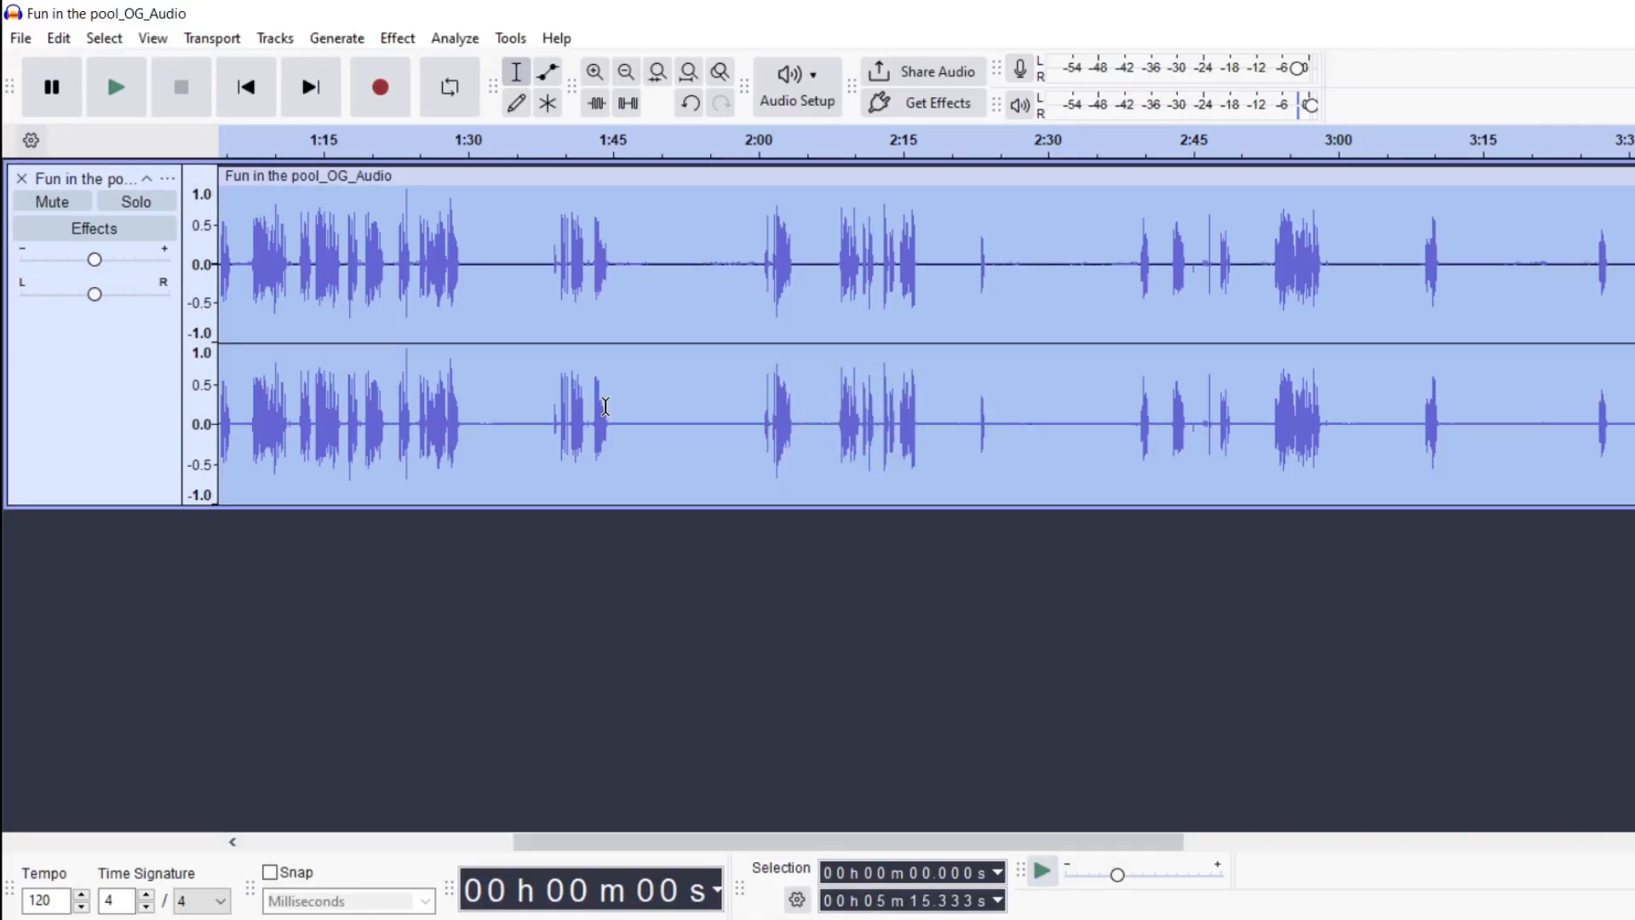
- Play the noise-reduced audio from about 1:32, 1:48 and 2:00 to check the quiet gaps and the voices
left_click(492, 294)
key("space")
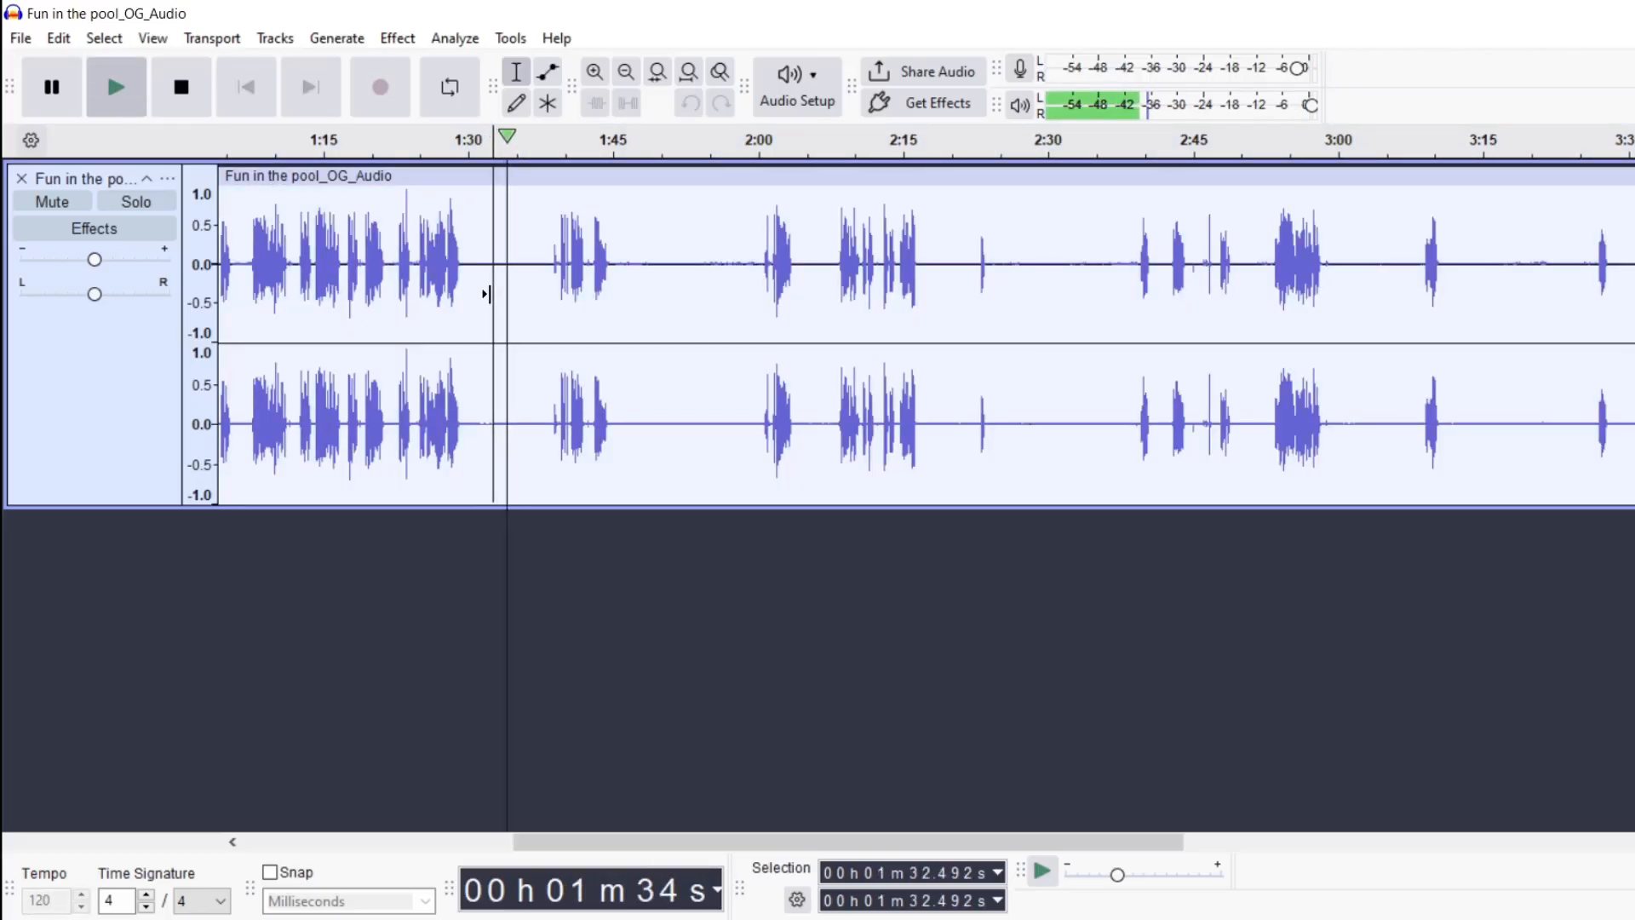
key("space")
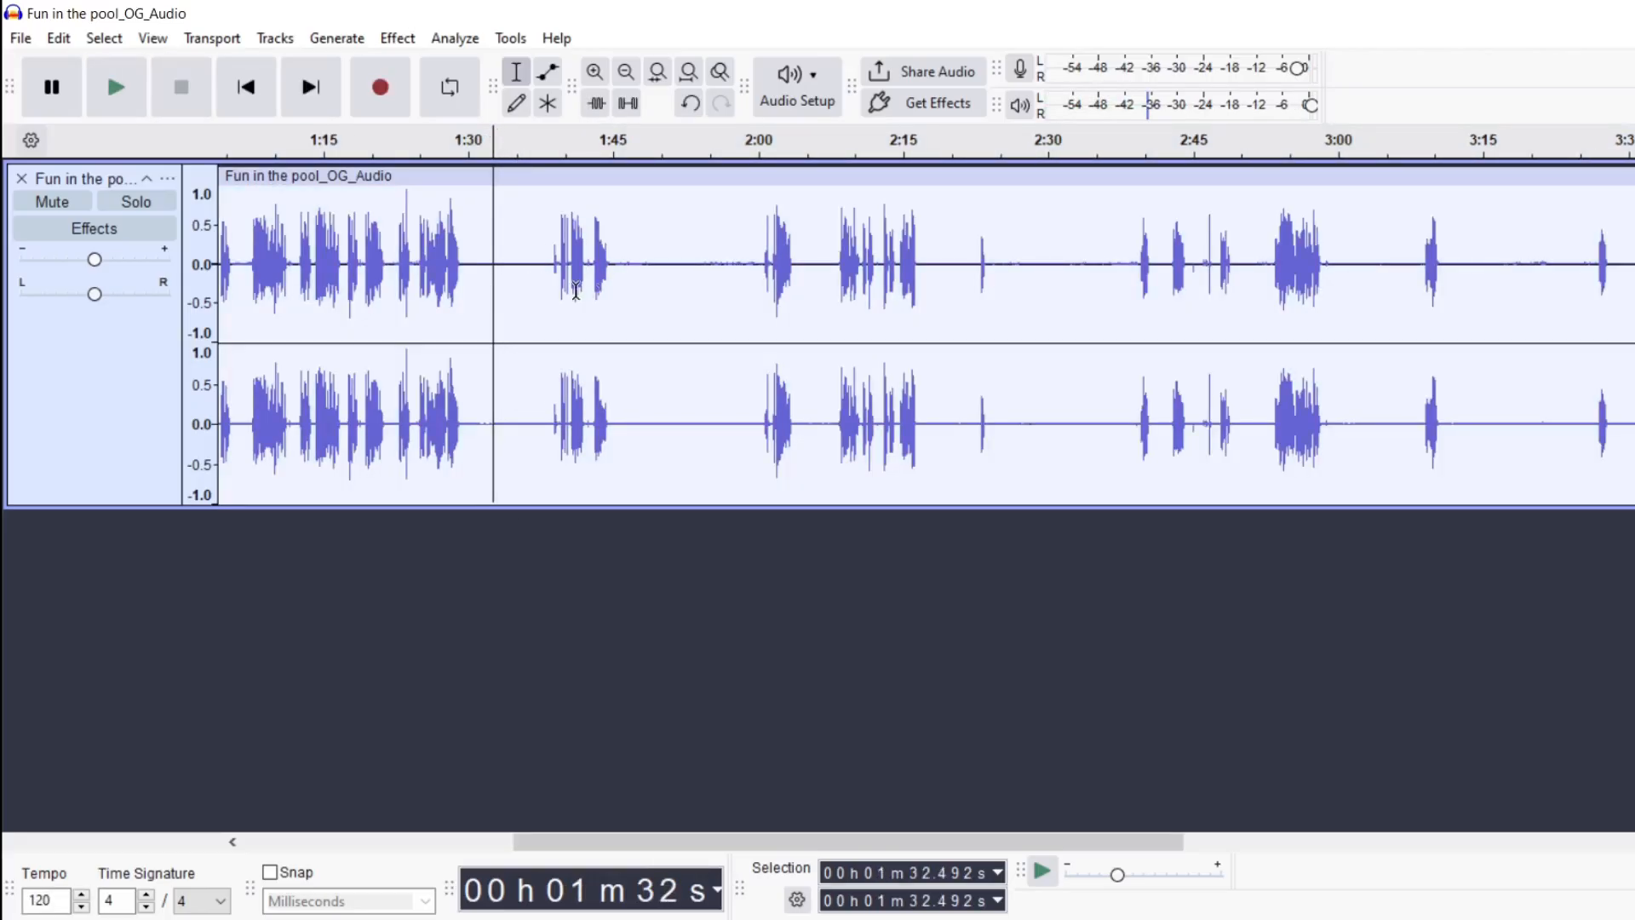
left_click(637, 293)
key("space")
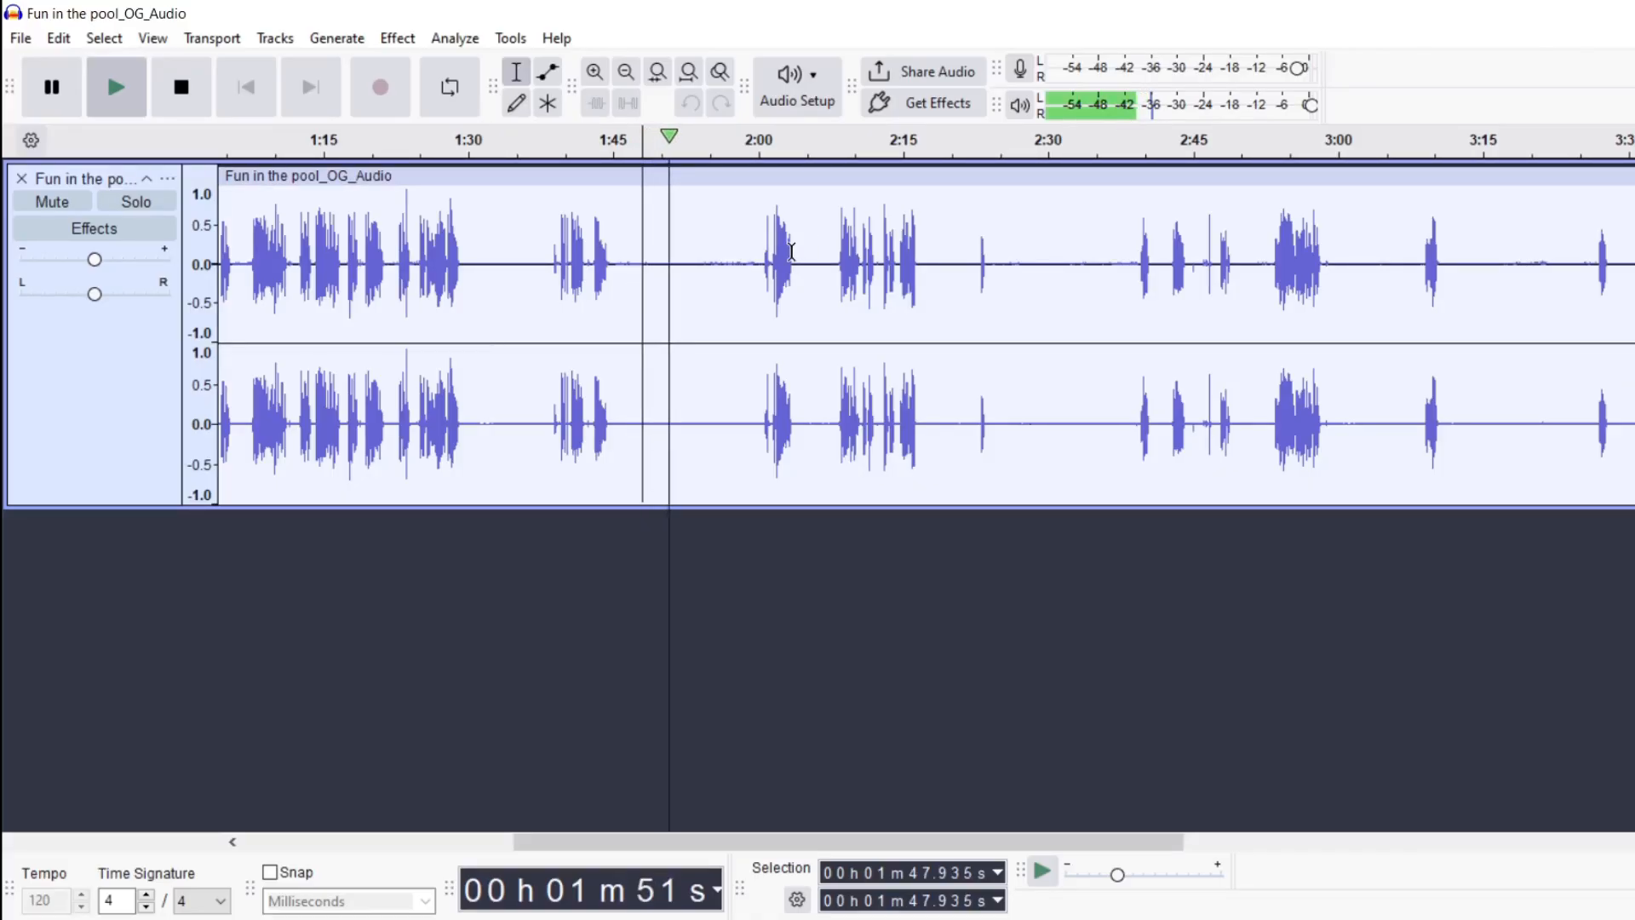
left_click(759, 268)
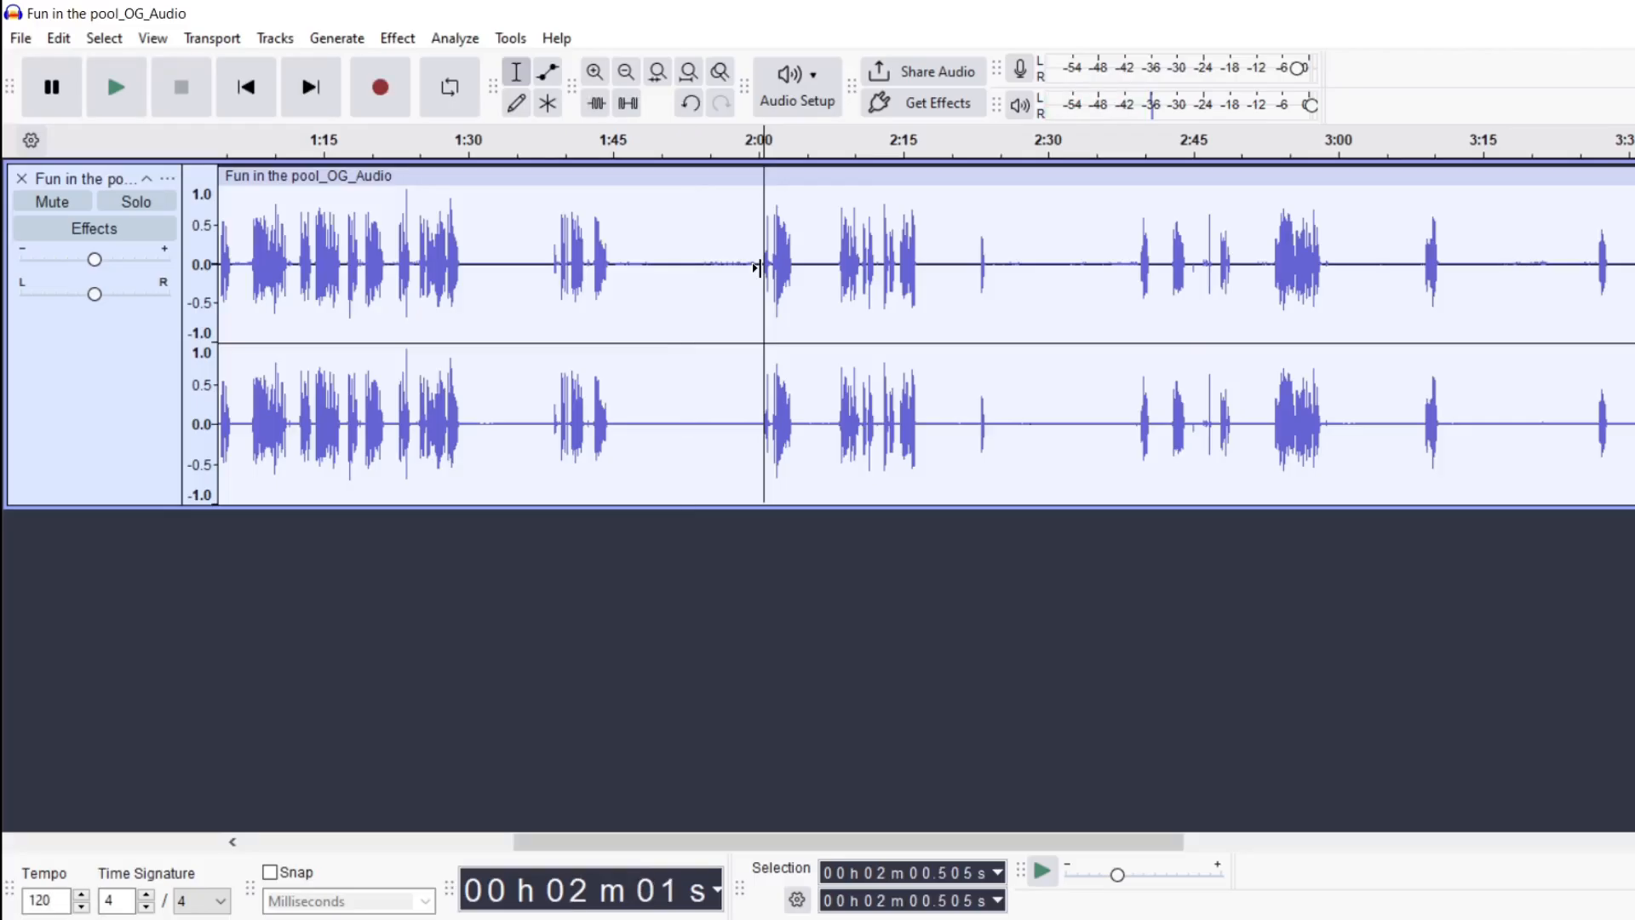
key("space")
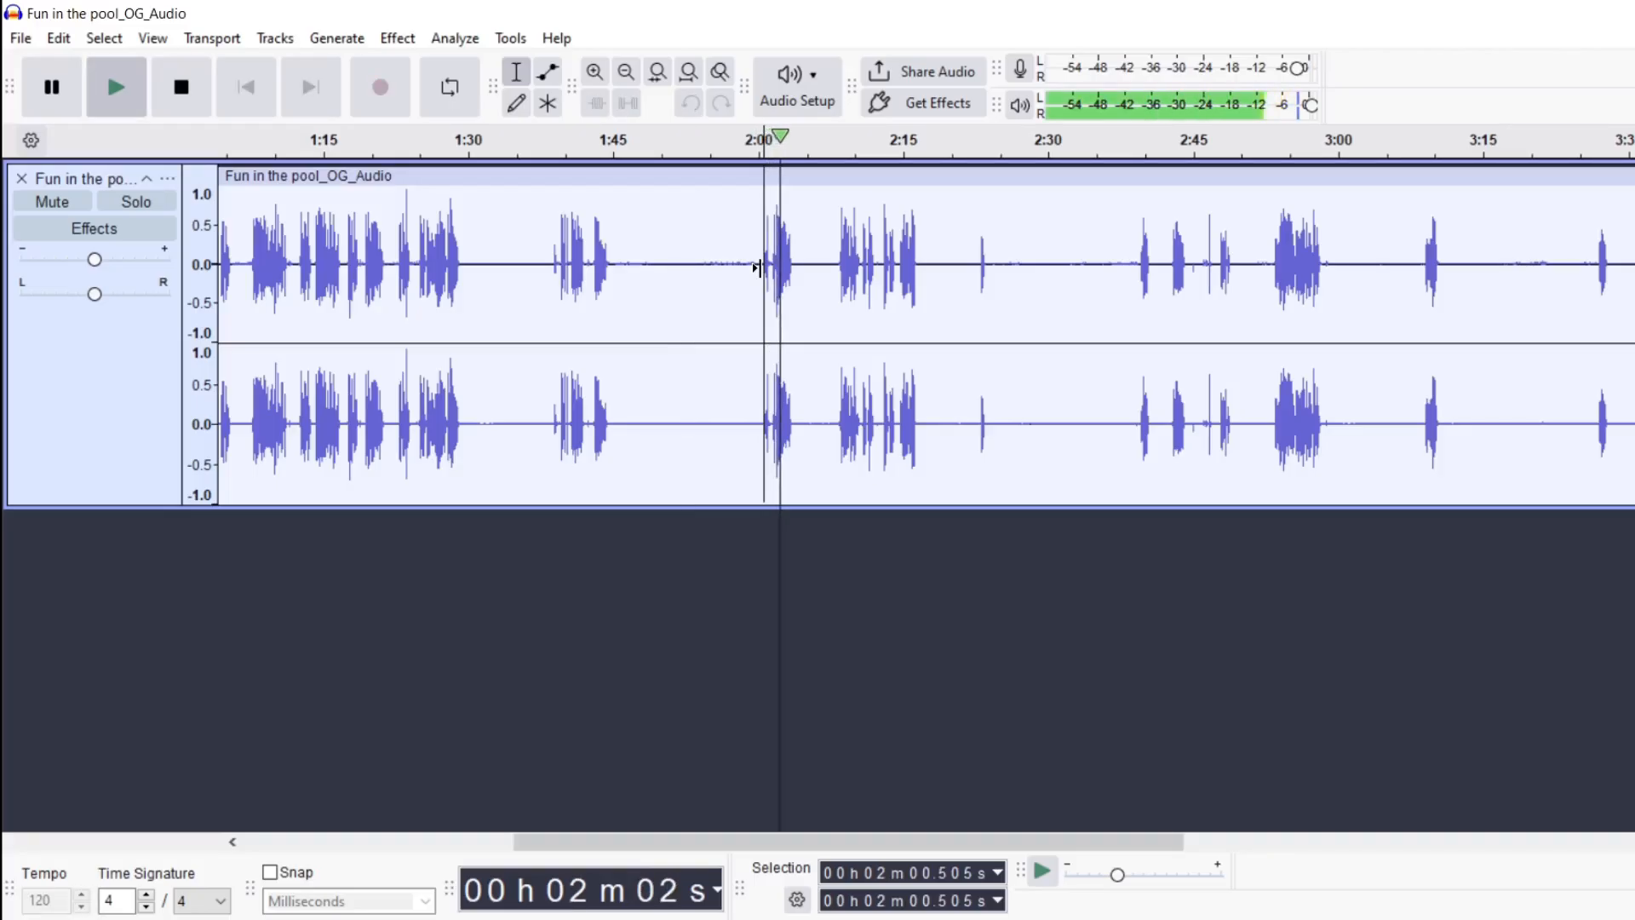
- Stop playback, select the whole track and apply the Limiter to it with a hard limit of -5.5 dB
key("space")
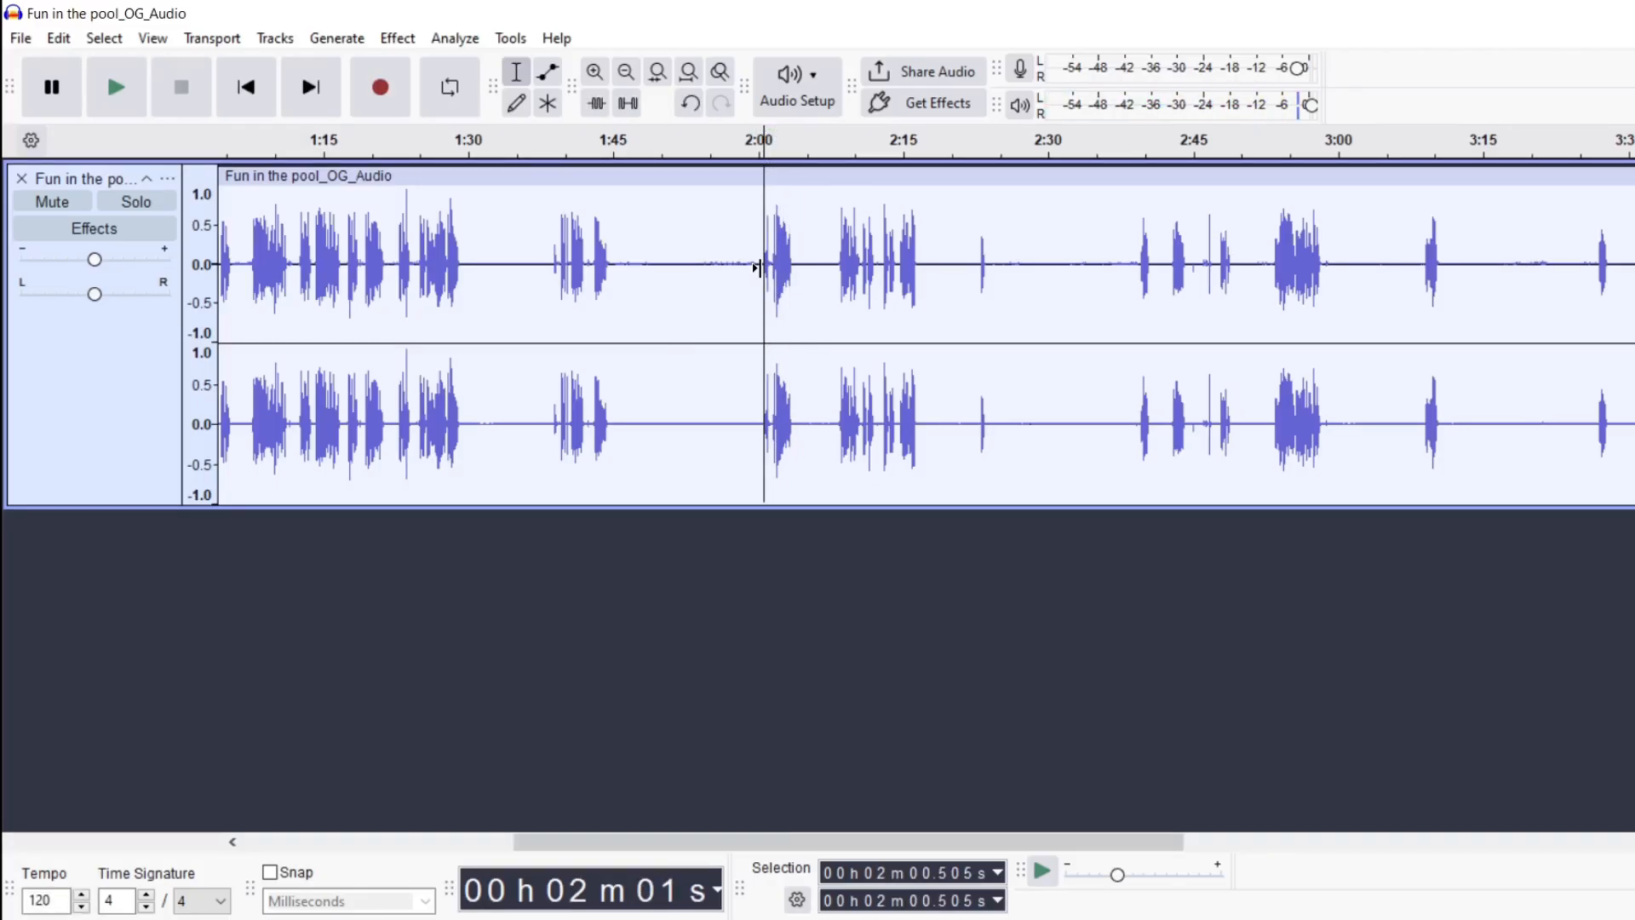
left_click(113, 390)
left_click(398, 38)
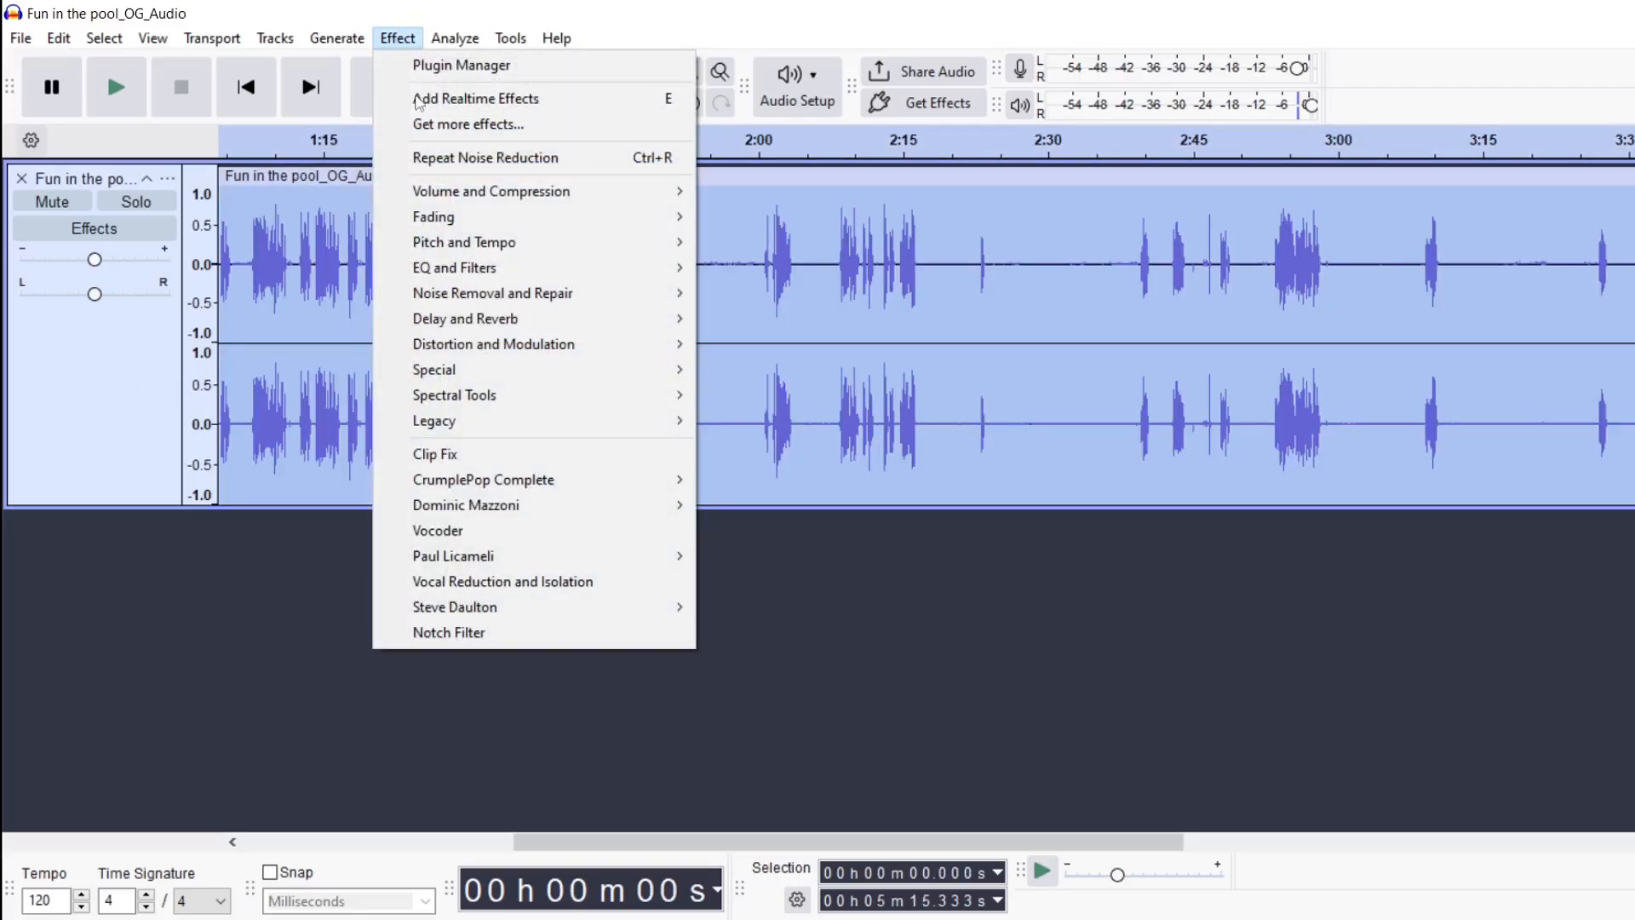
mouse_move(562, 555)
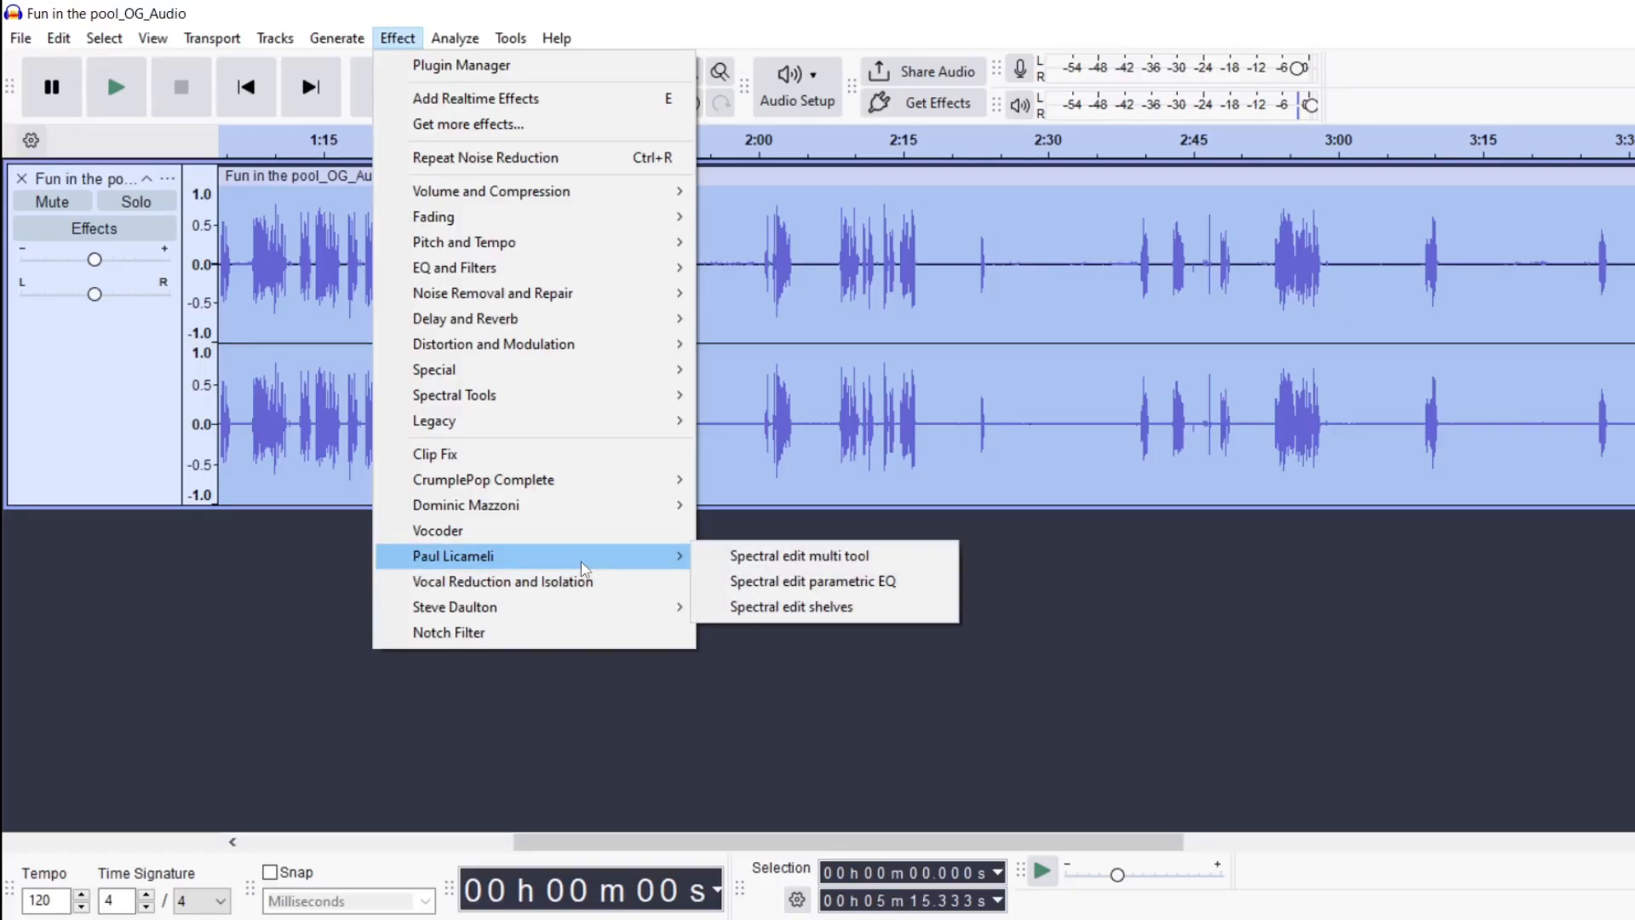
mouse_move(642, 608)
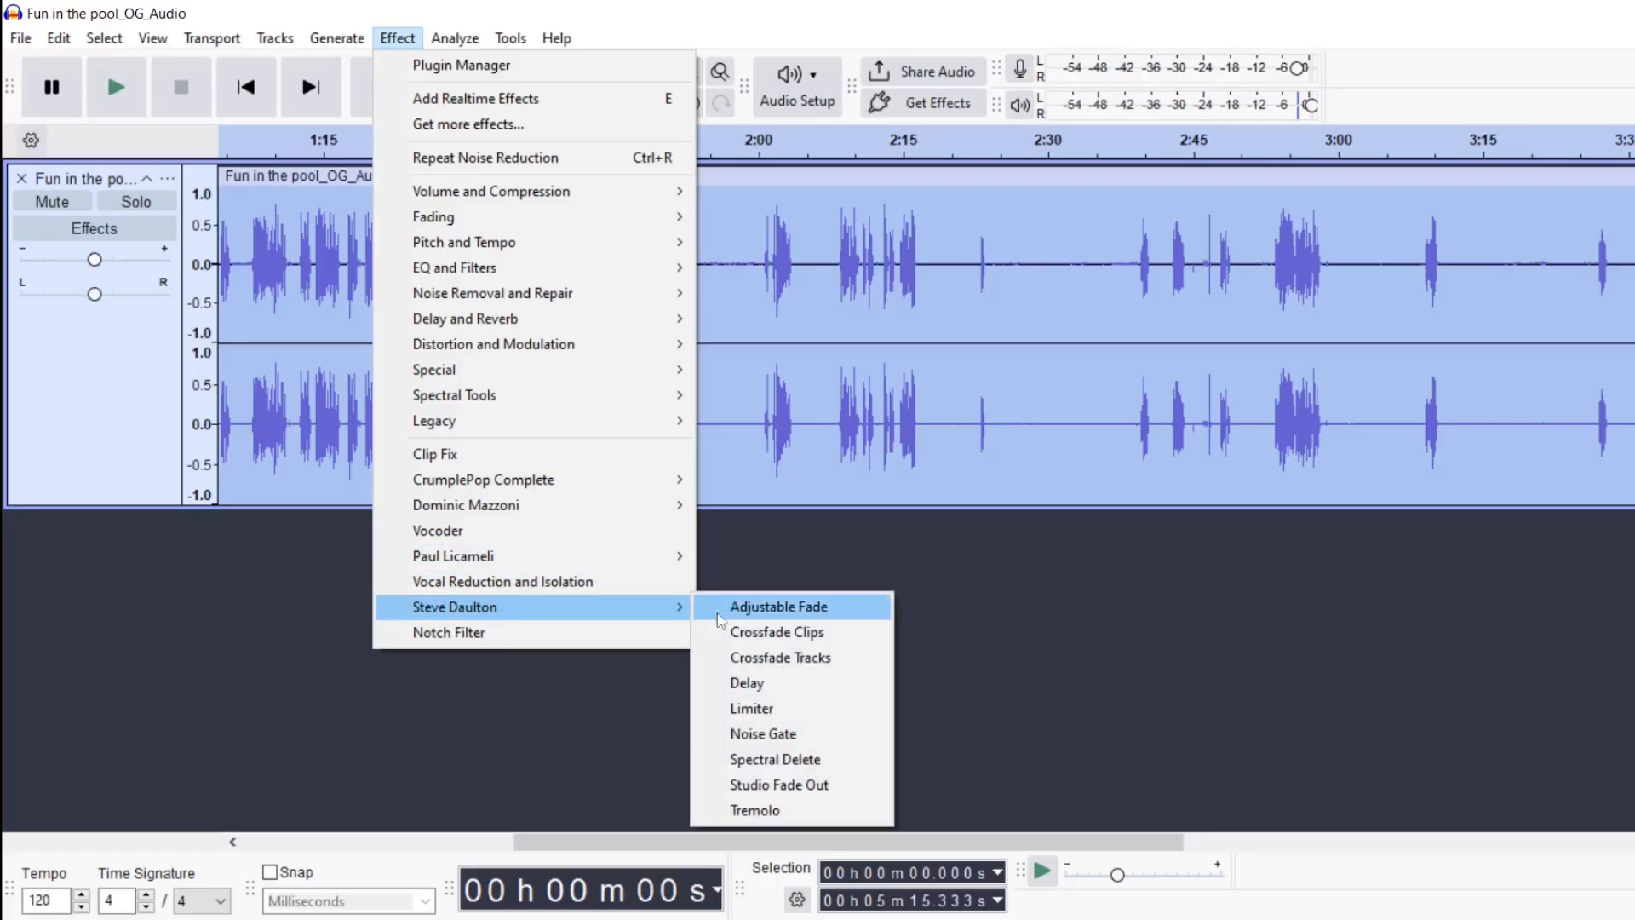
left_click(775, 704)
left_click(1062, 644)
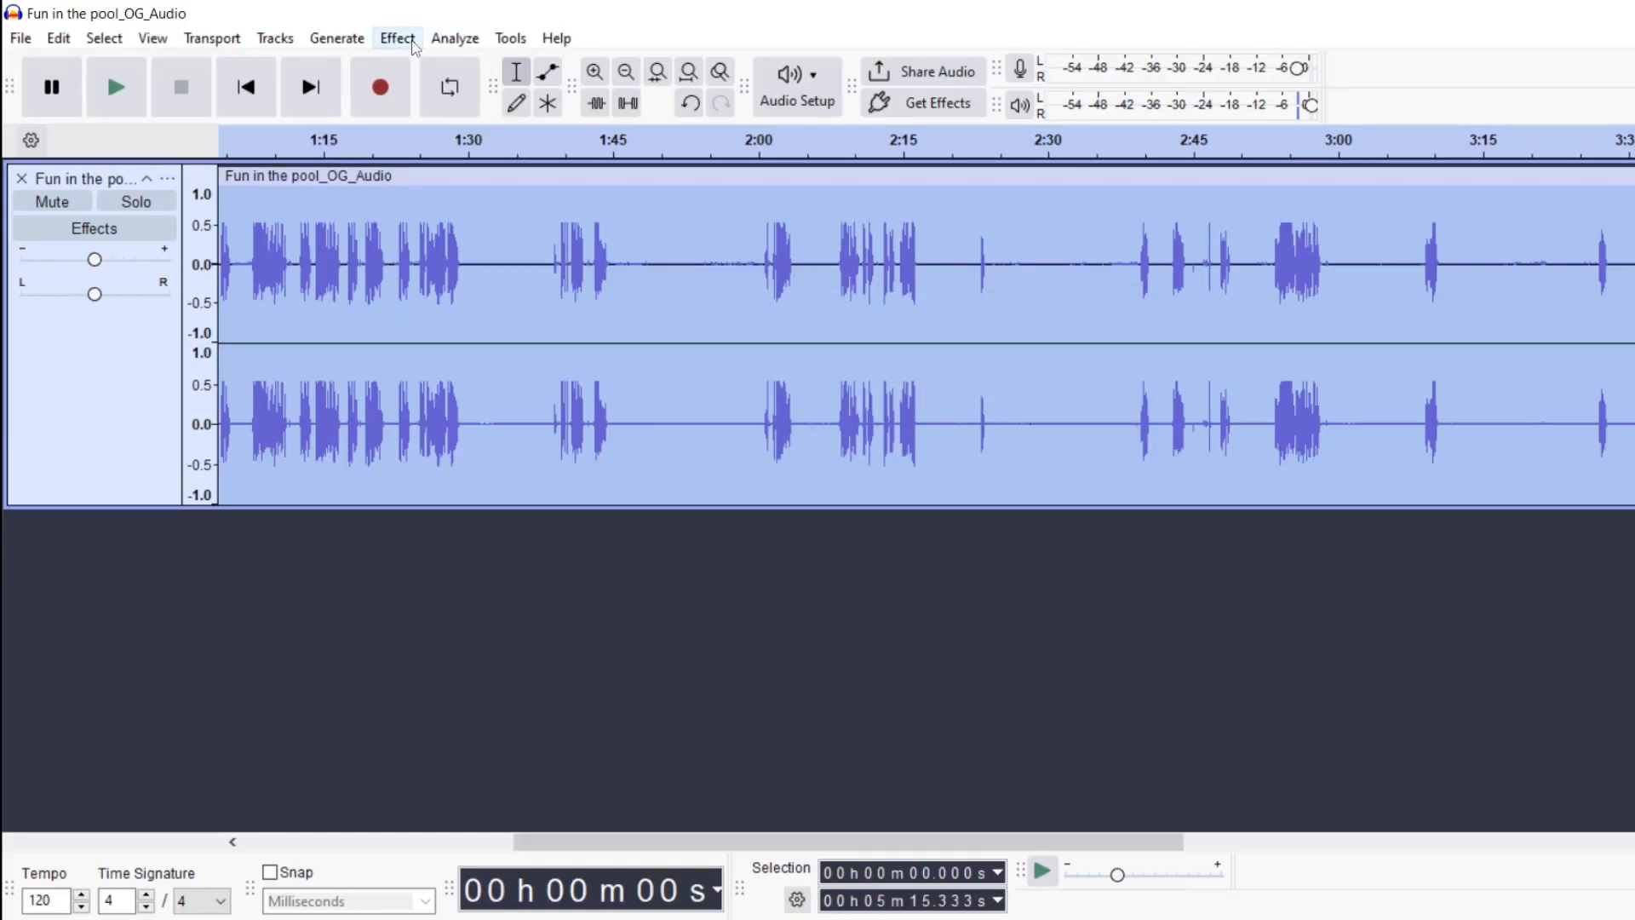
- Amplify the whole track by 5.5 dB to a new peak amplitude of 0.0 dB without allowing clipping
left_click(397, 37)
mouse_move(542, 192)
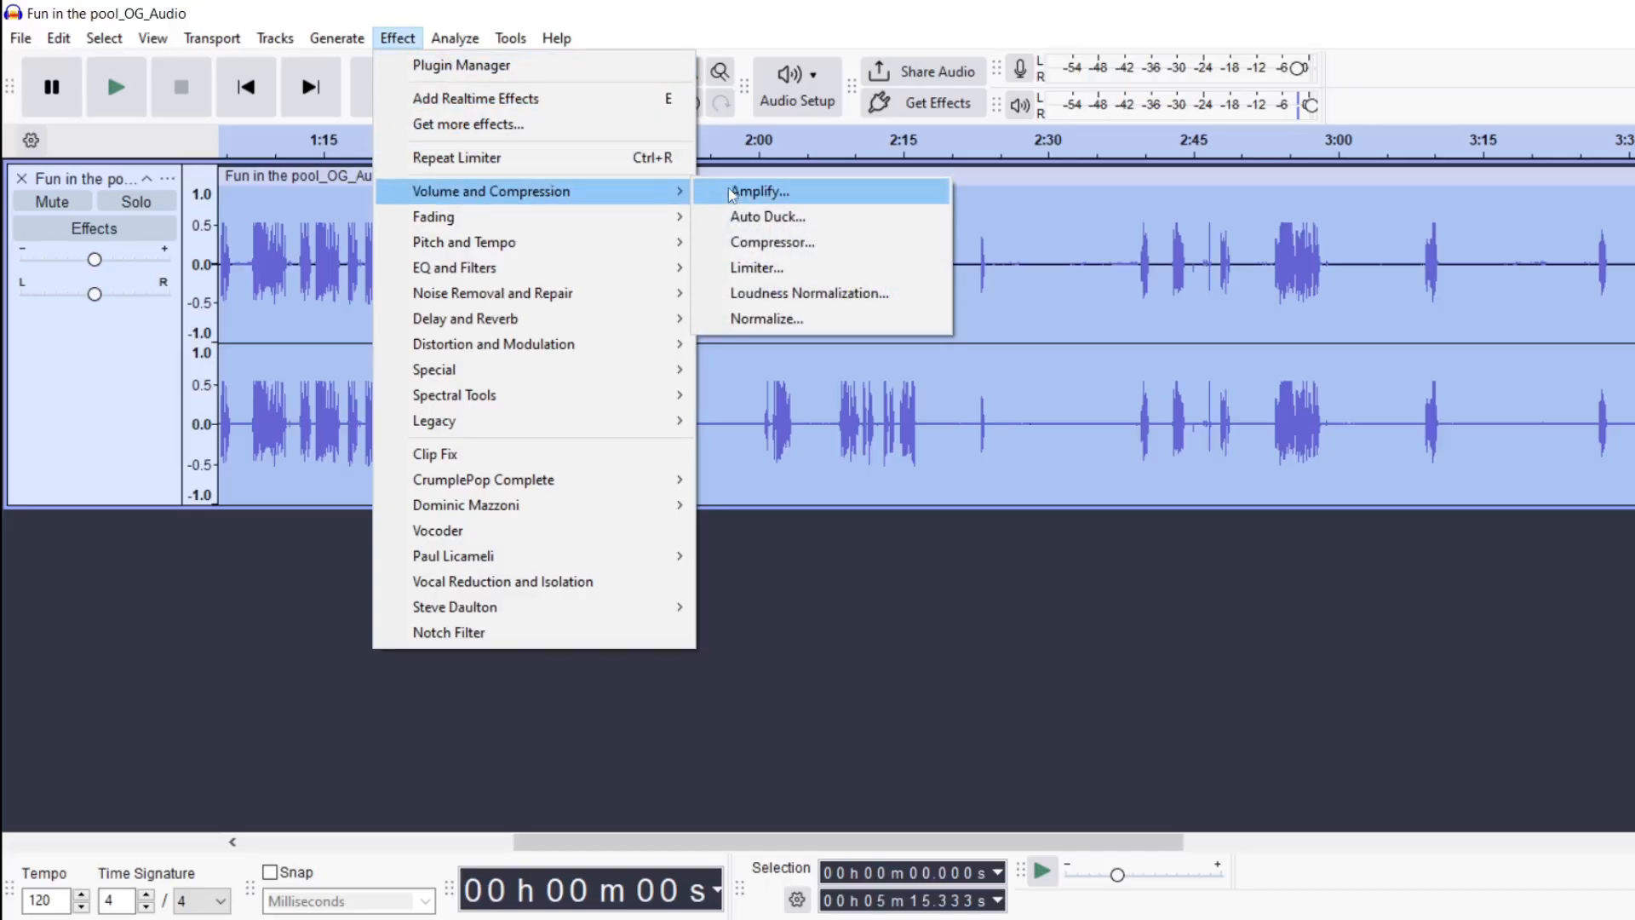
left_click(742, 192)
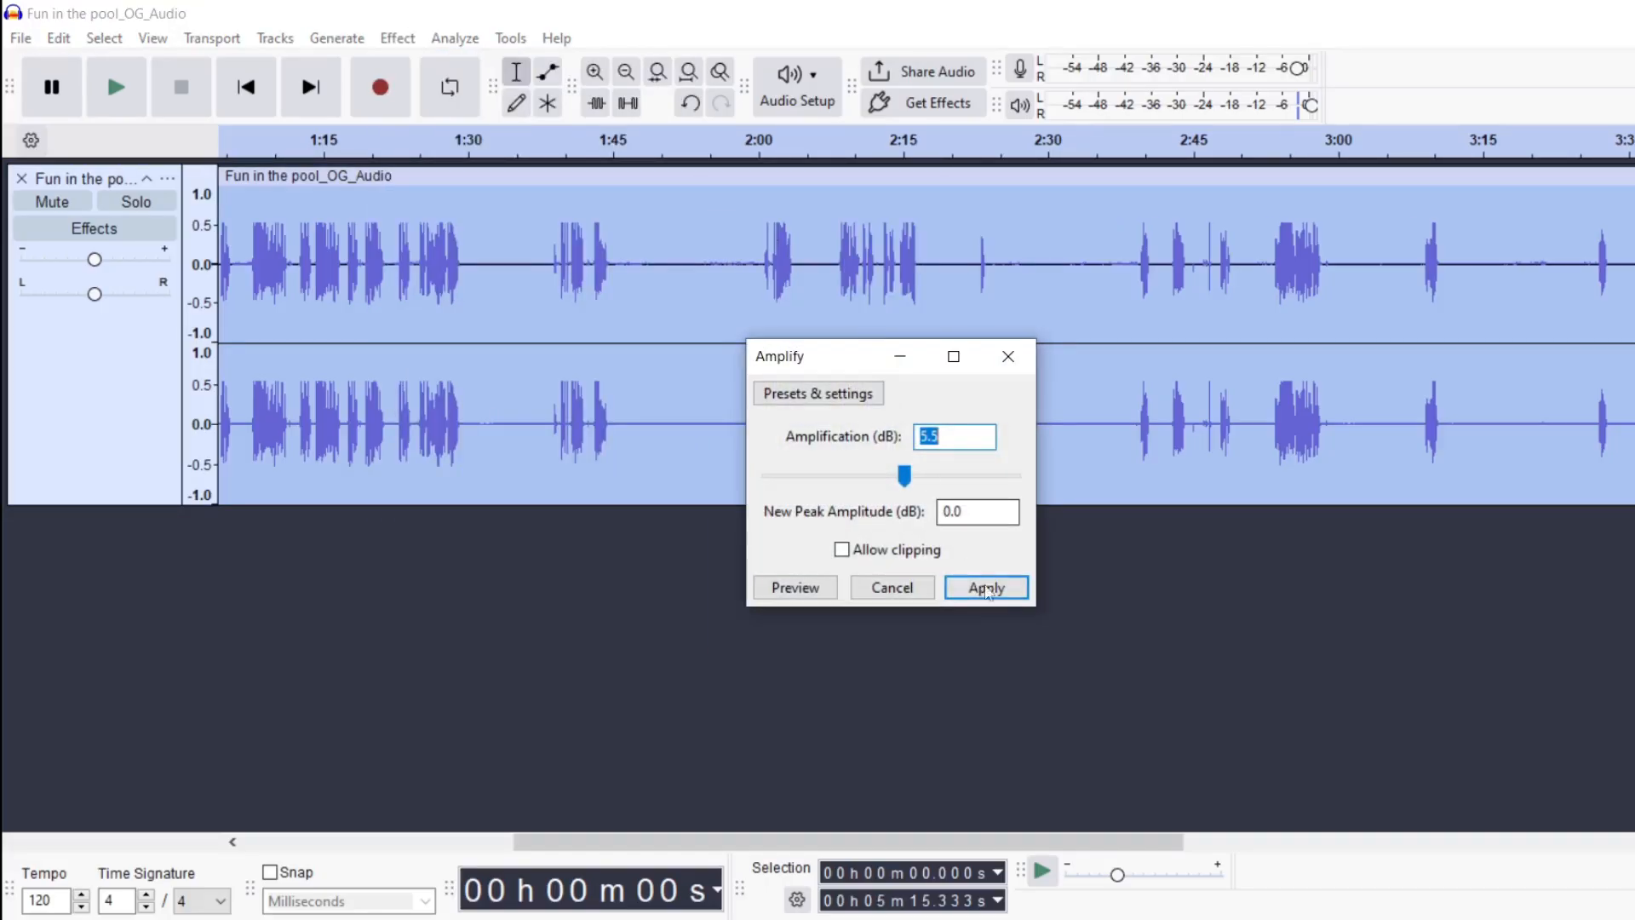
left_click(985, 587)
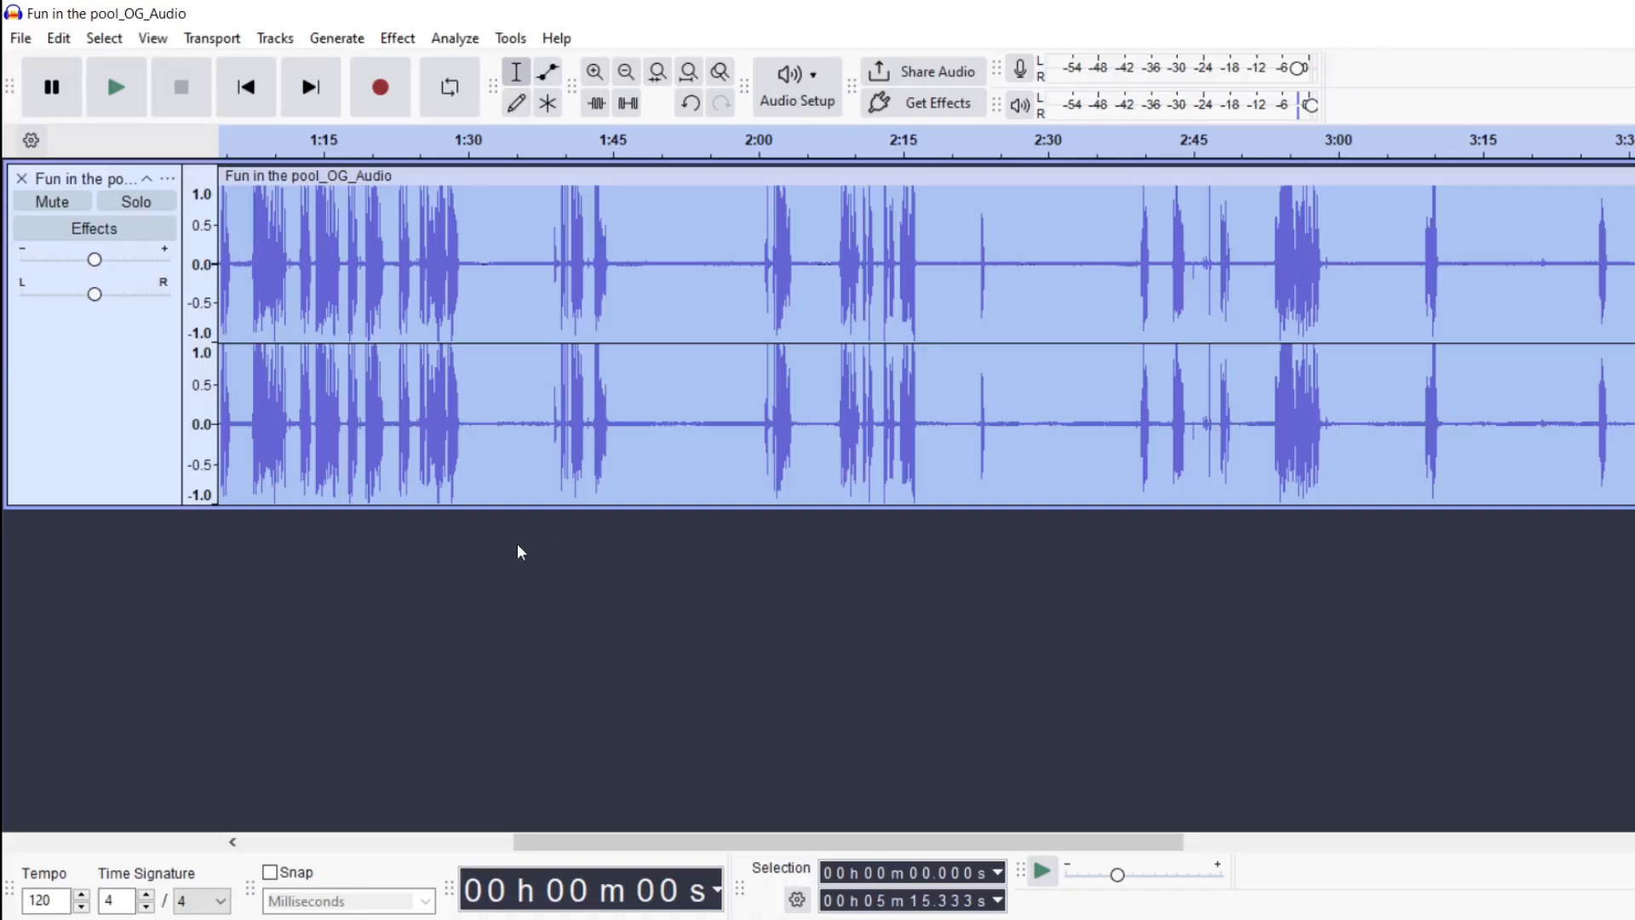
- Apply the Limiter to the amplified track as Hard Limit at -5.50 dB with 10 ms hold and no make-up gain
left_click(397, 38)
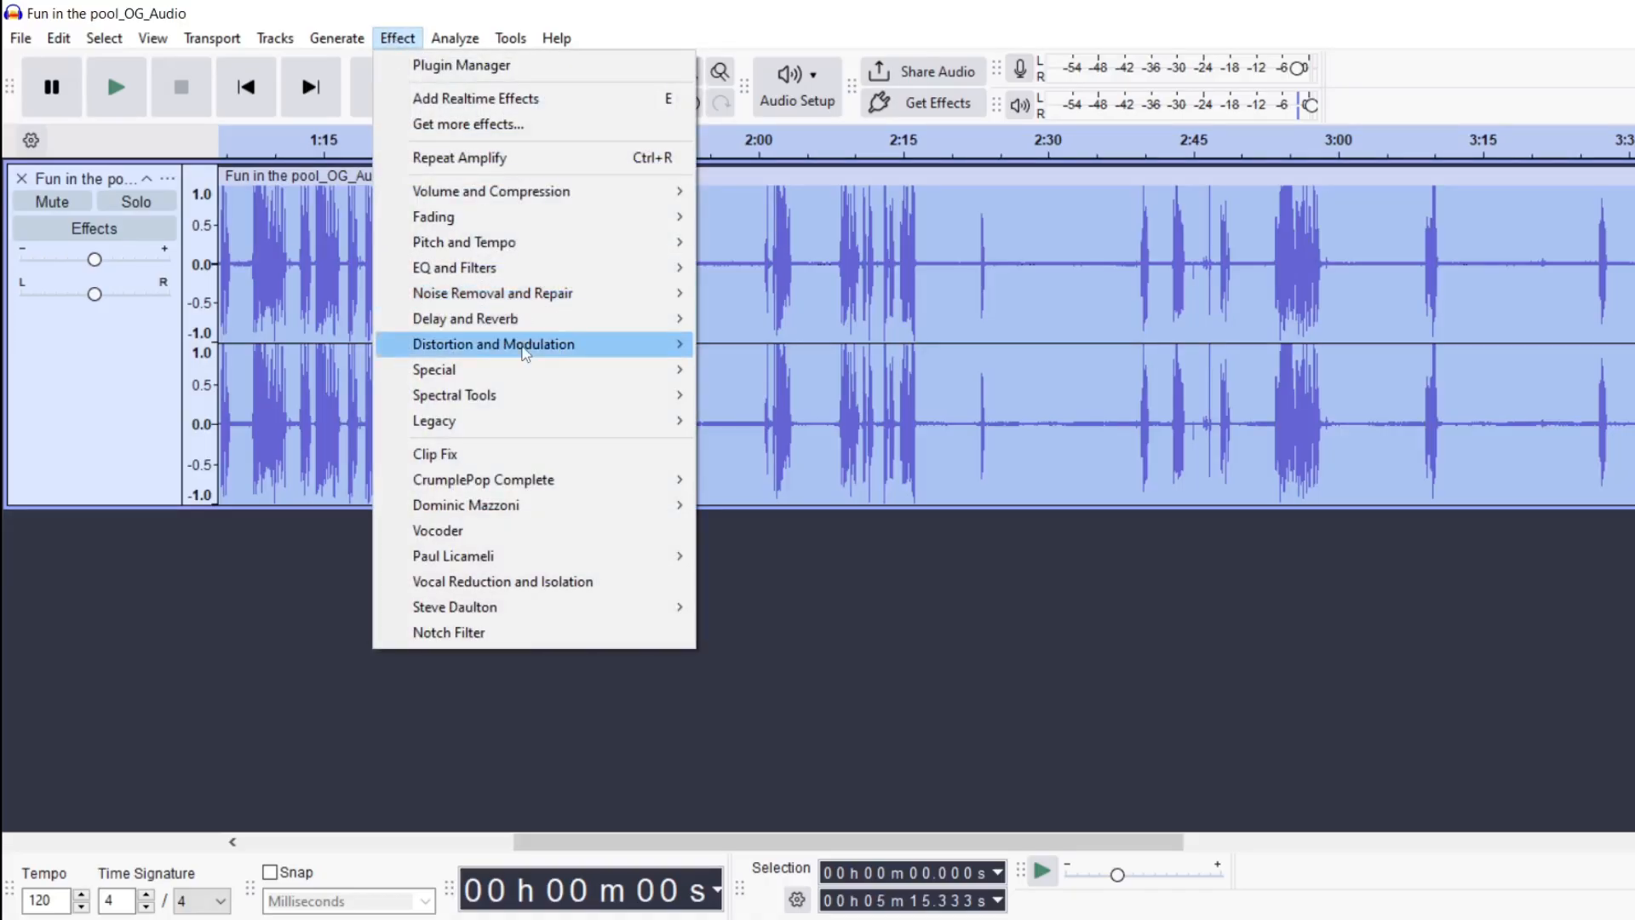
mouse_move(647, 608)
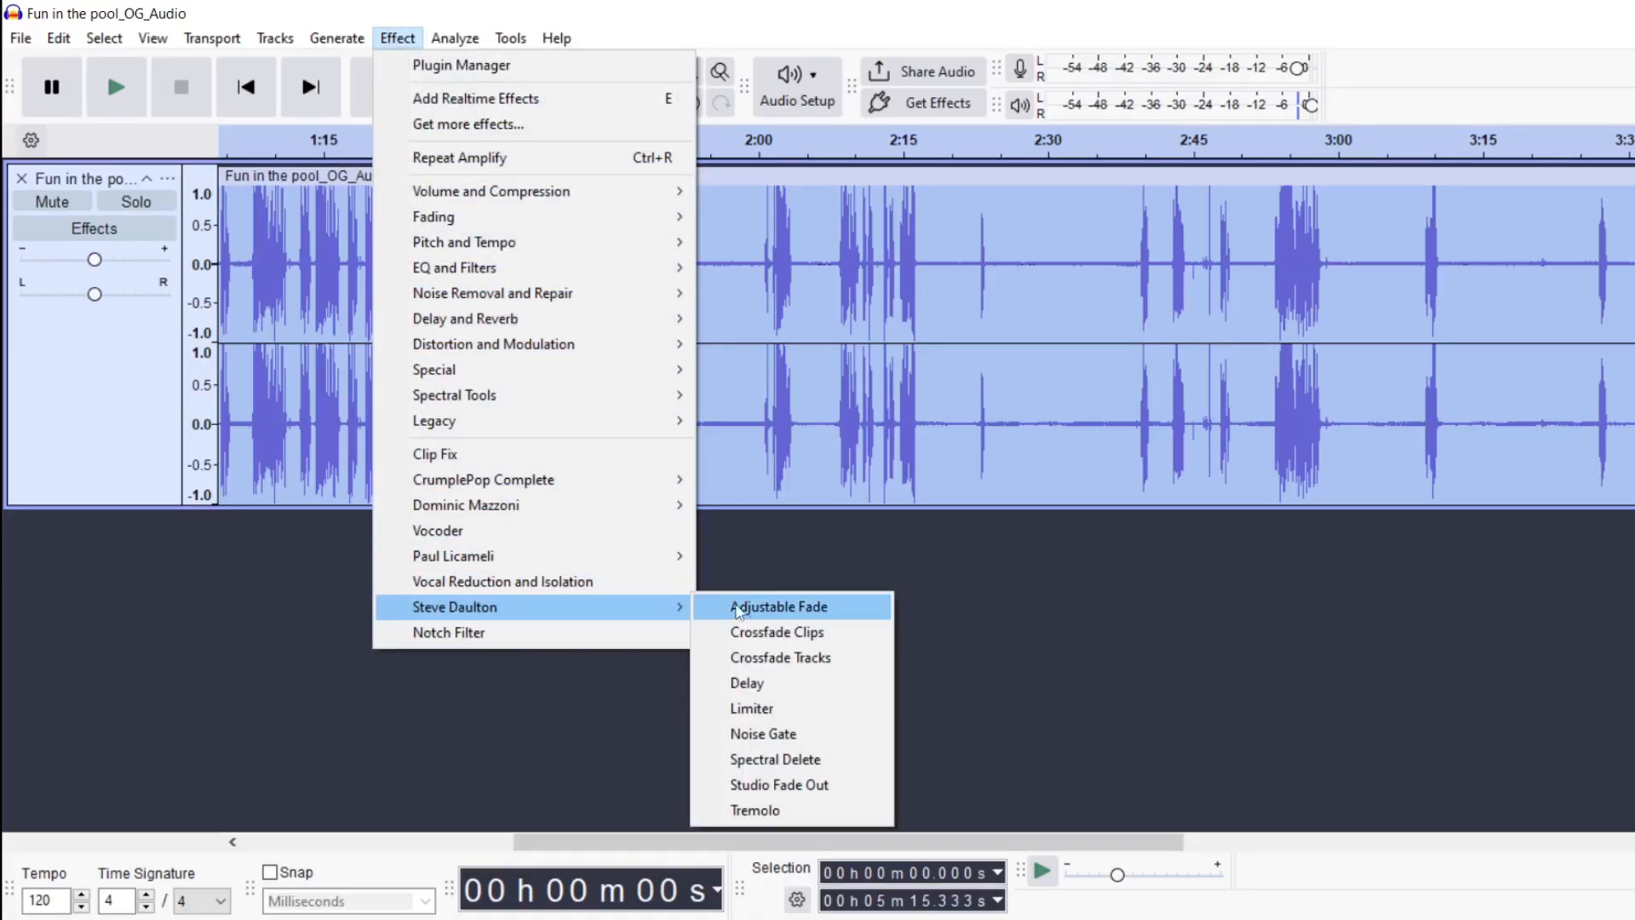
left_click(752, 709)
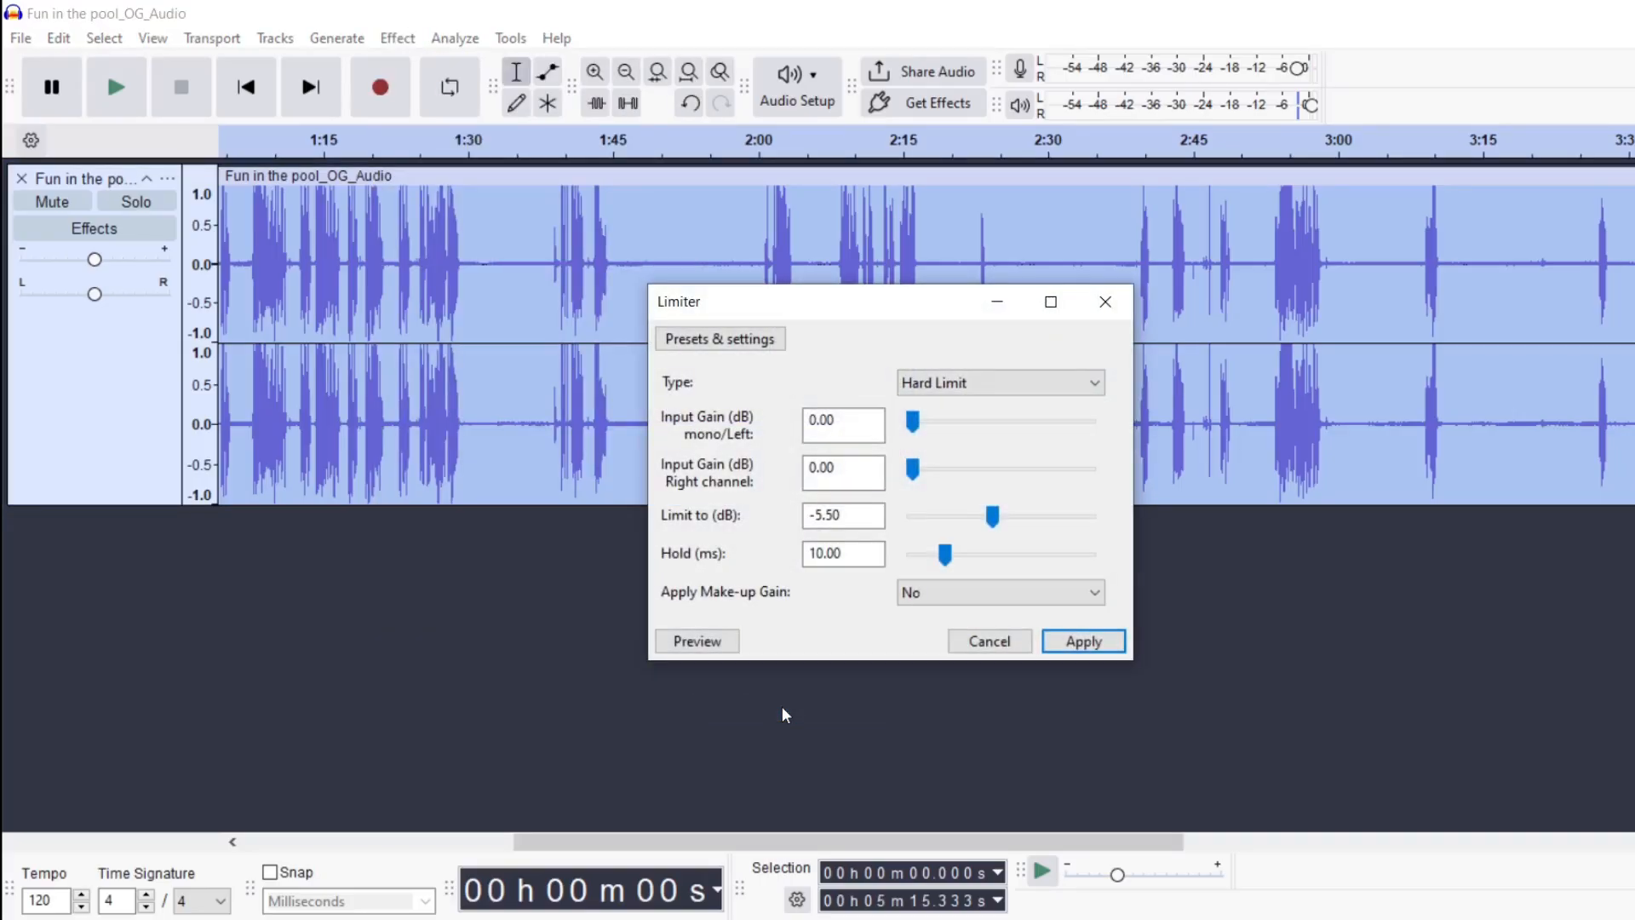
left_click(1056, 646)
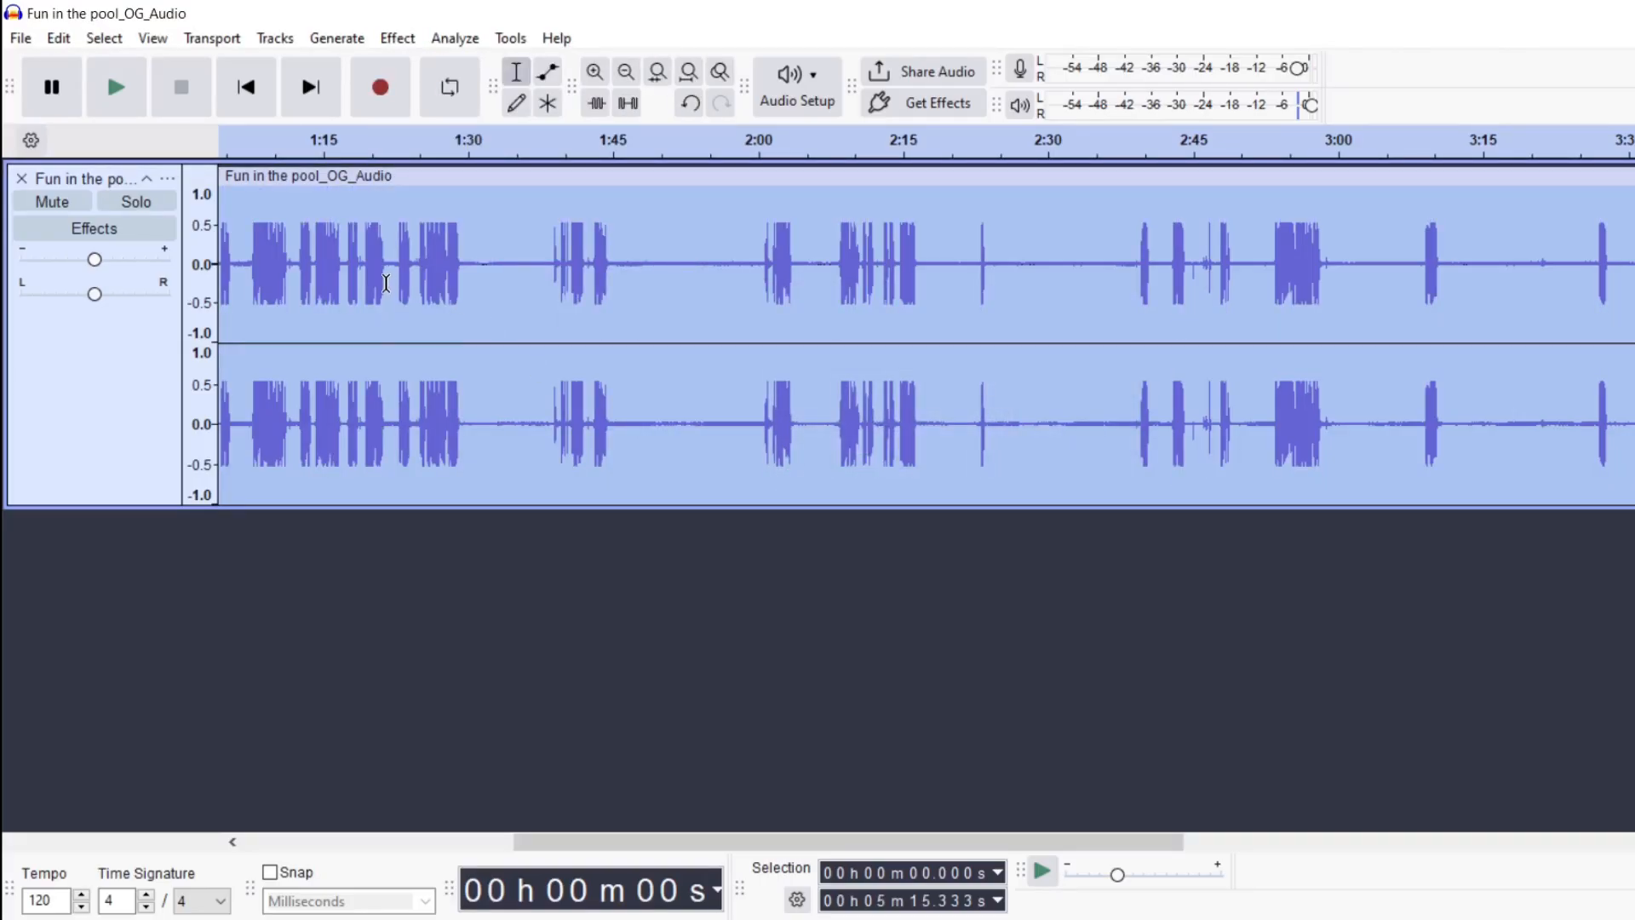
- Play the limited audio from about 1:22 and from about 0:45 to check its sound and playback level
left_click(392, 282)
key("space")
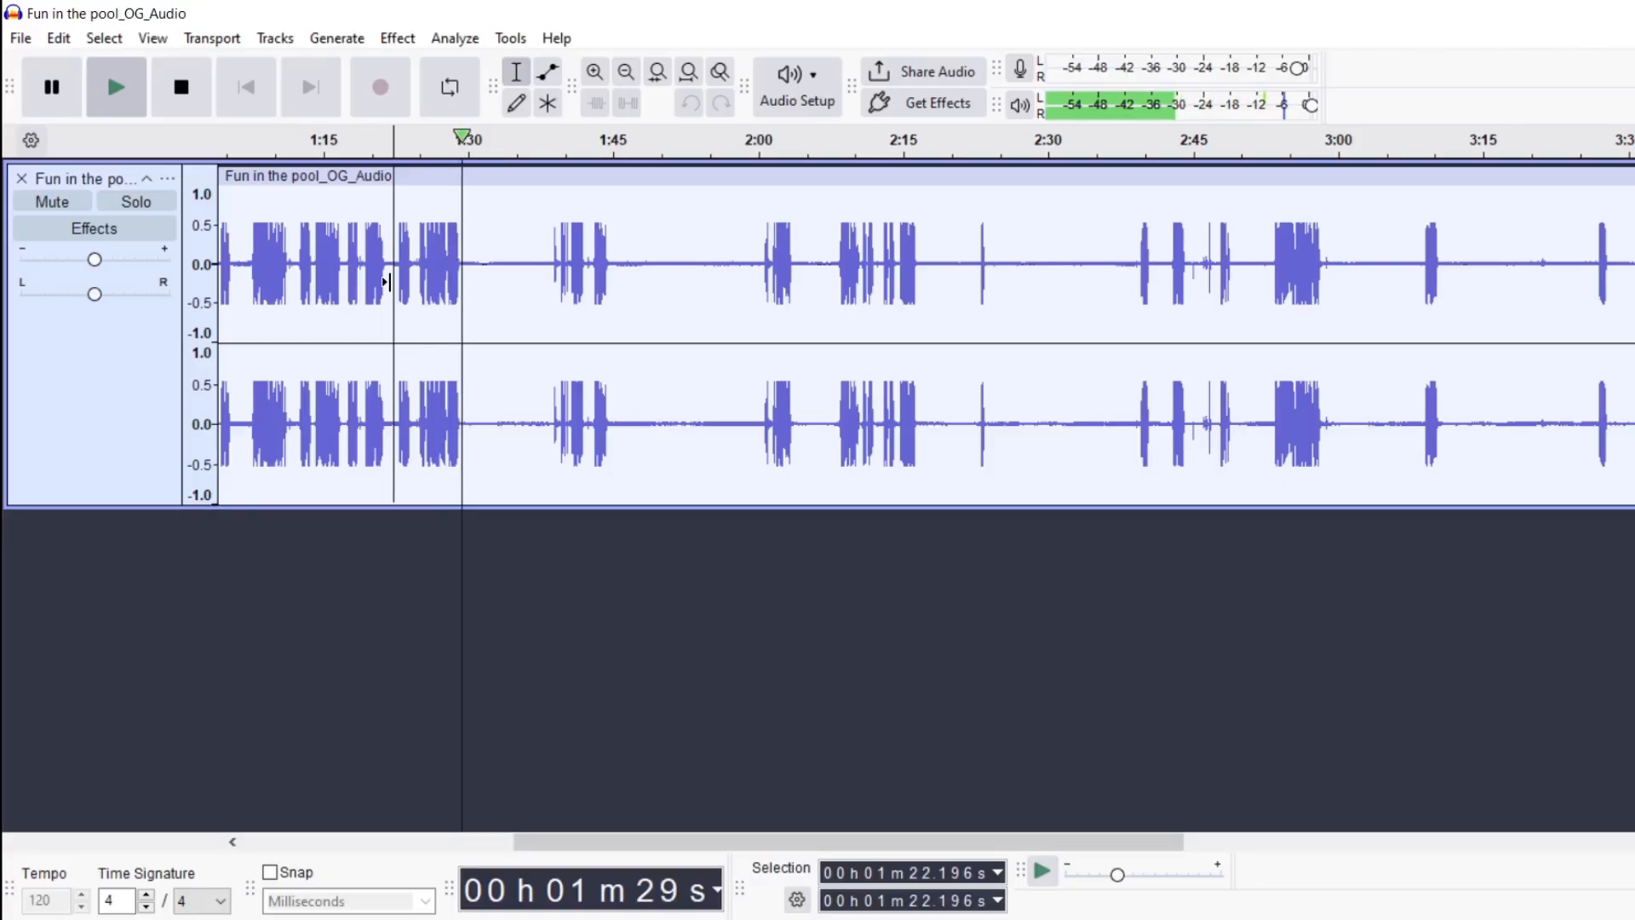
key("space")
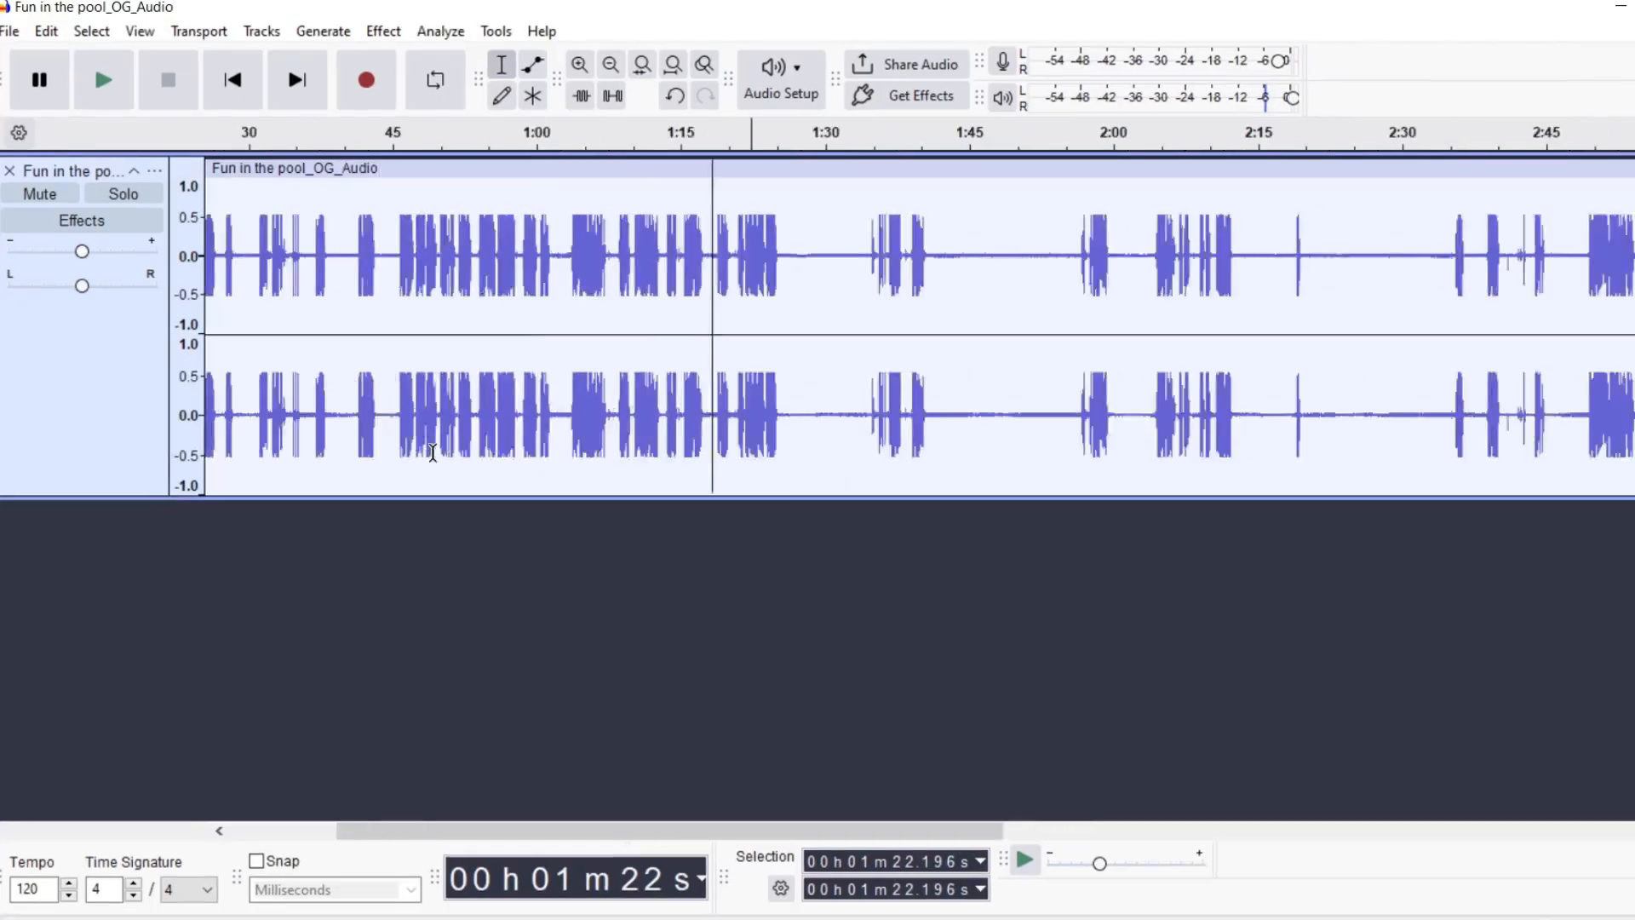
scroll(433, 453, "left", 5)
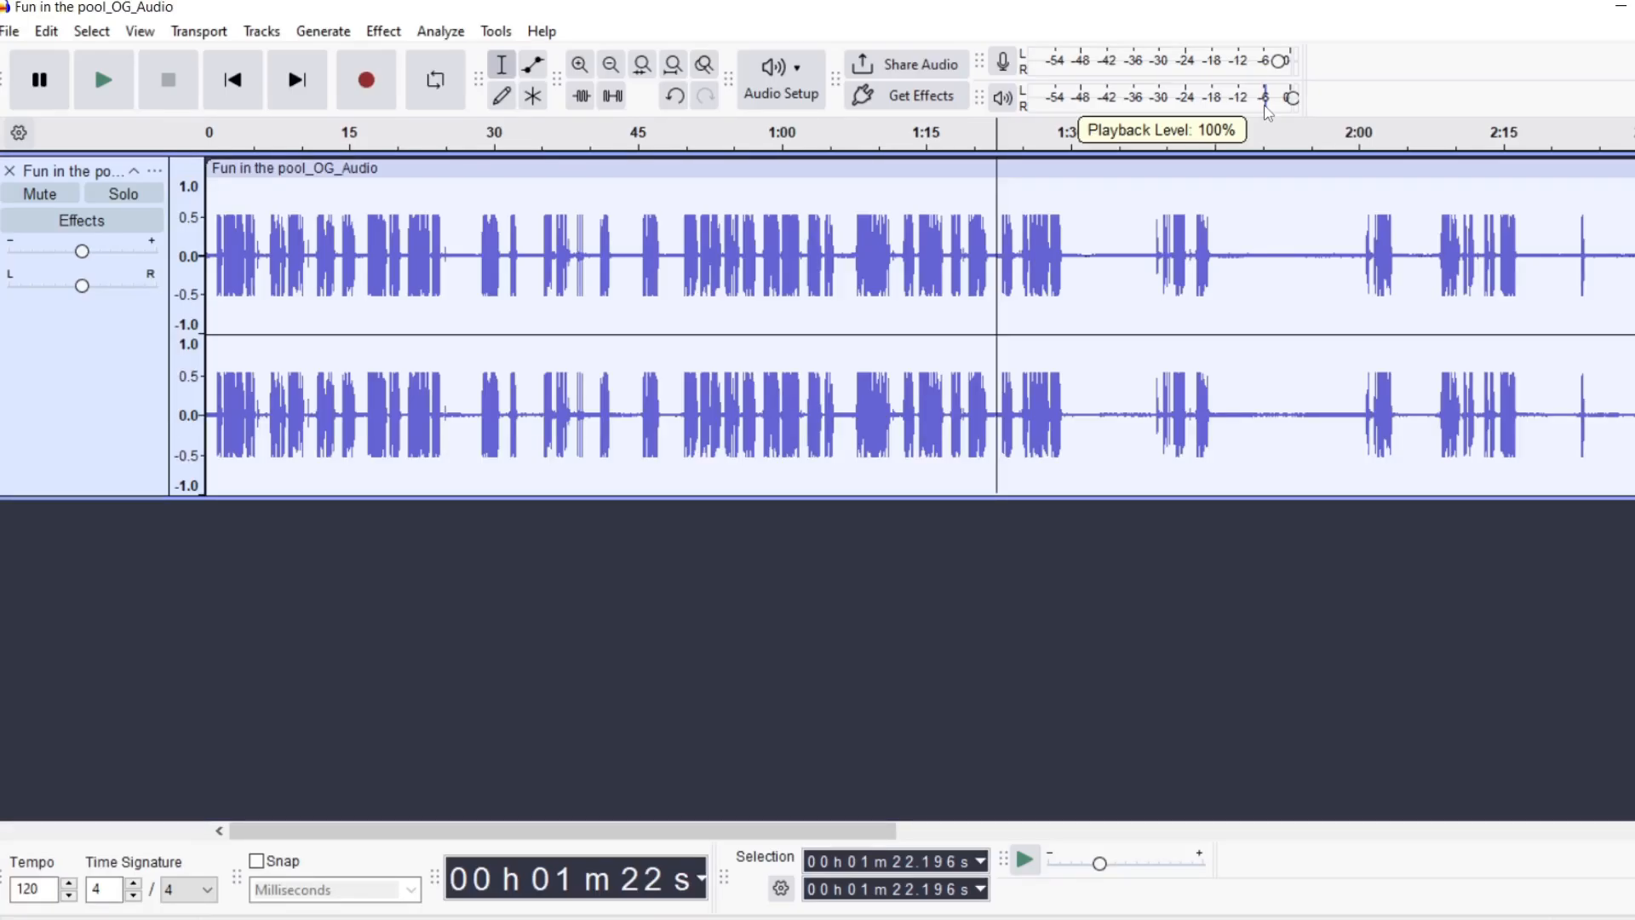
left_click(637, 269)
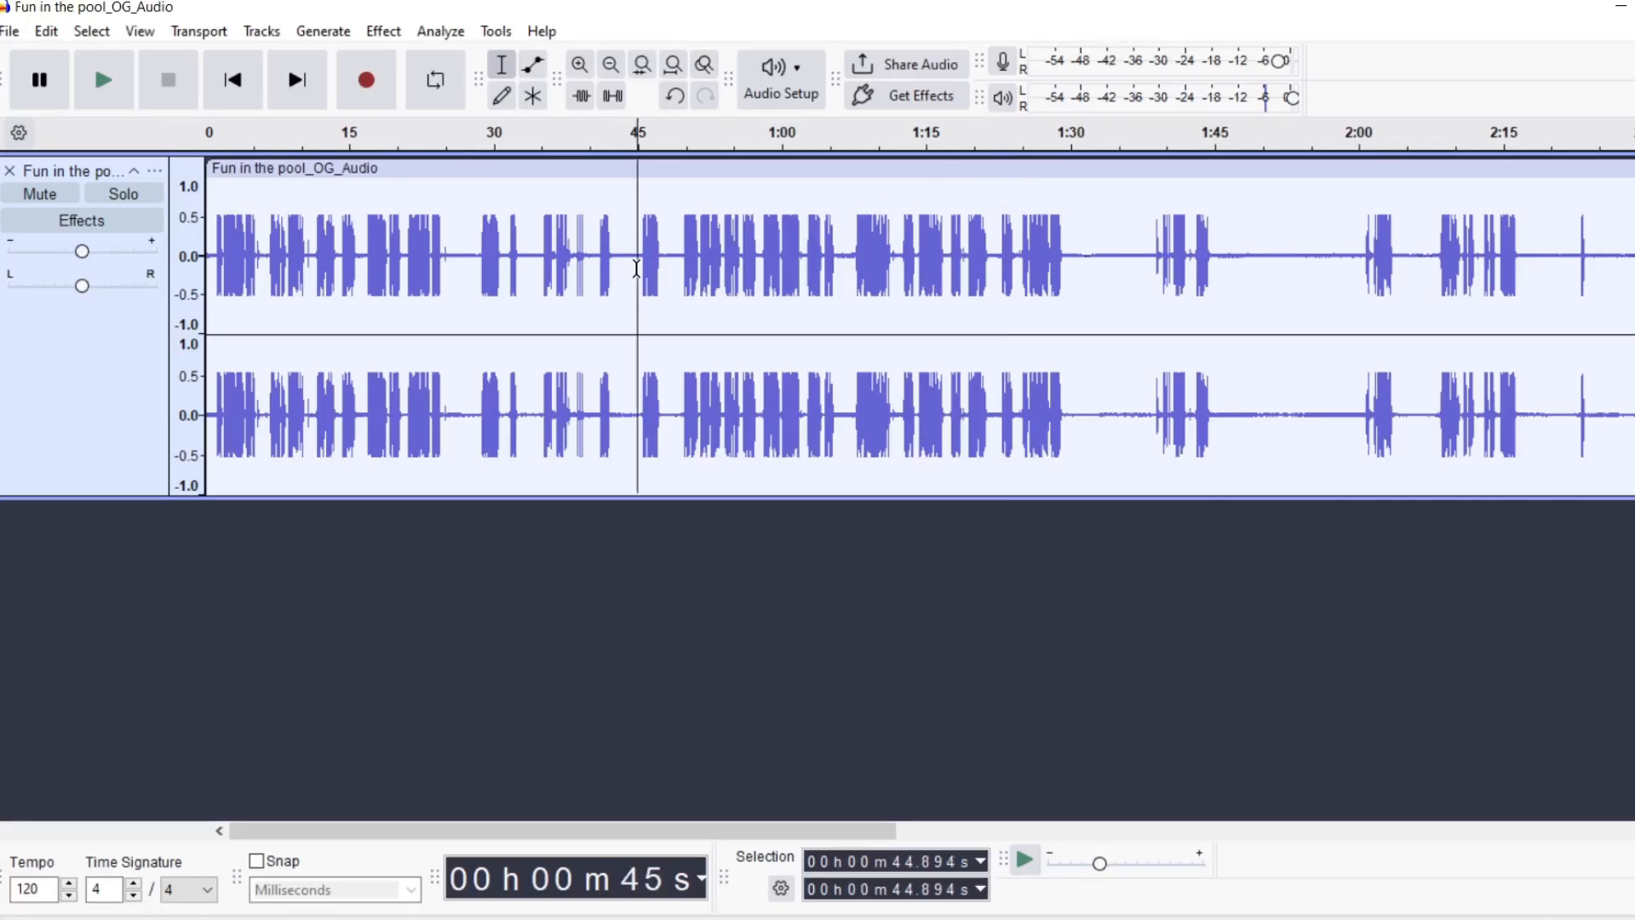
key("space")
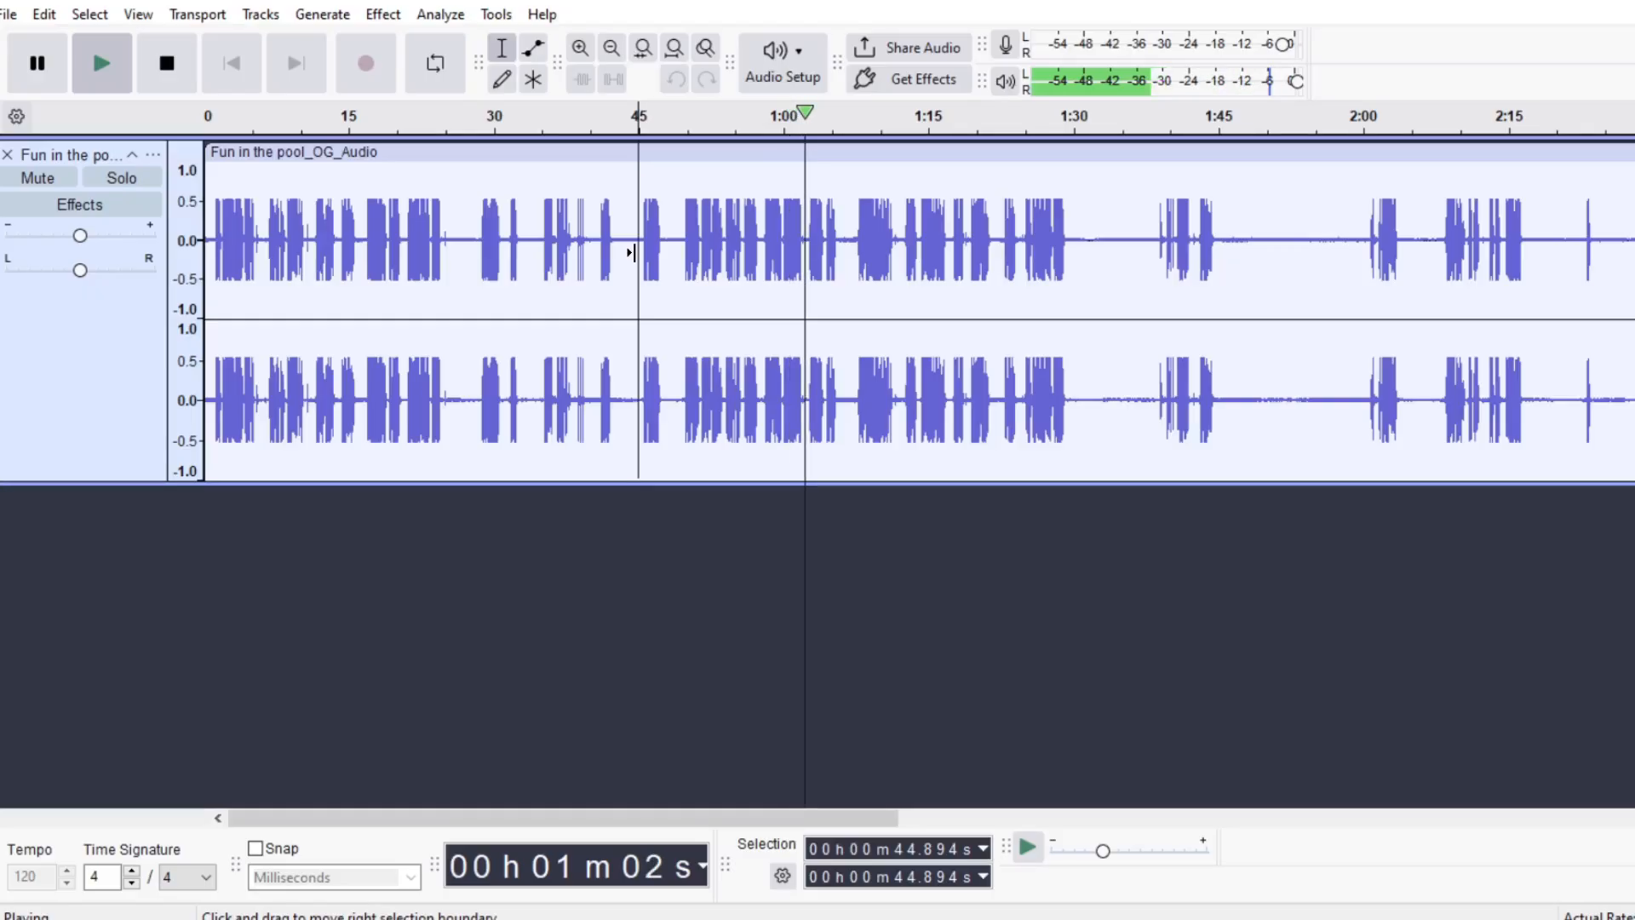
key("space")
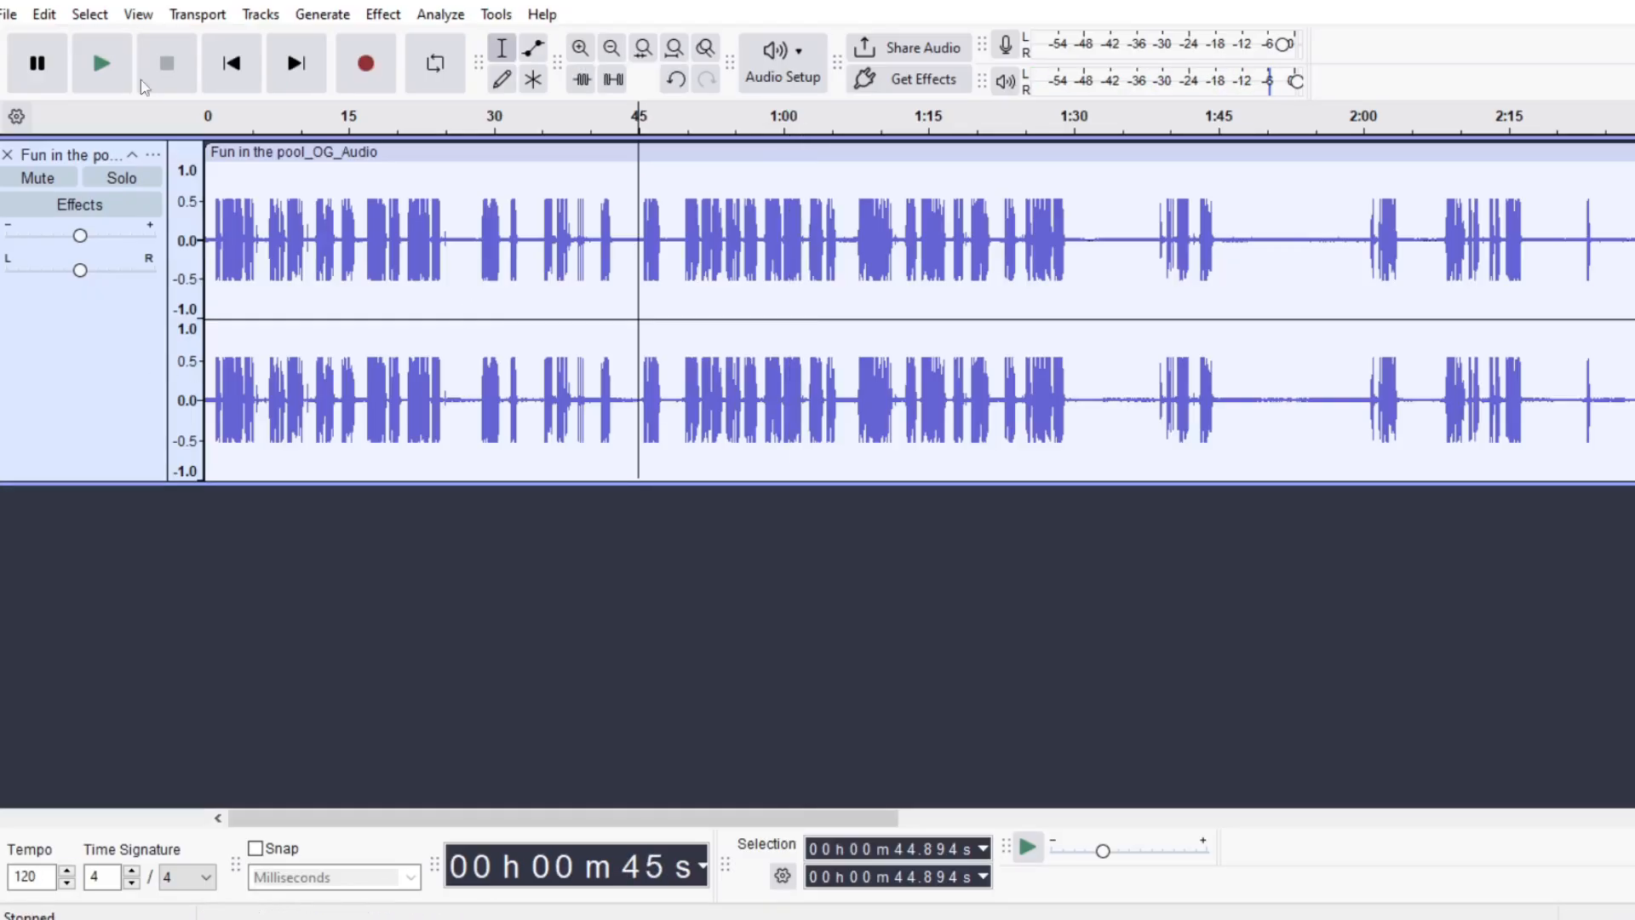
- Export the entire project to the home-movies folder as the stereo 48000 Hz, 32-bit float WAV file "Fun in the pool_Audio_Edited"
left_click(8, 14)
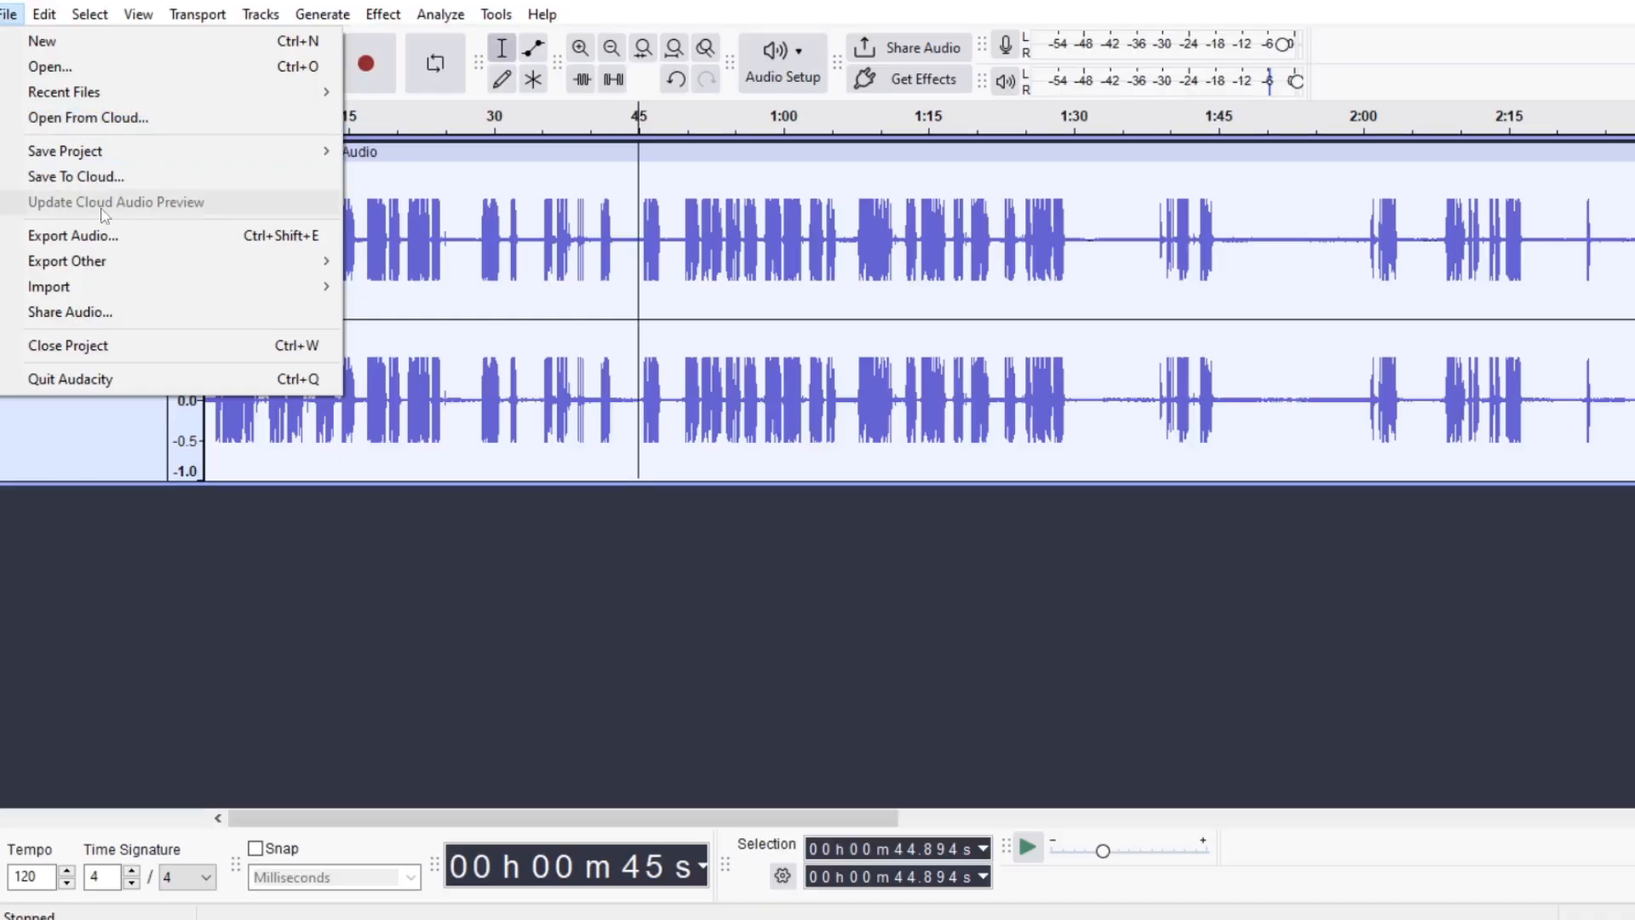
left_click(117, 245)
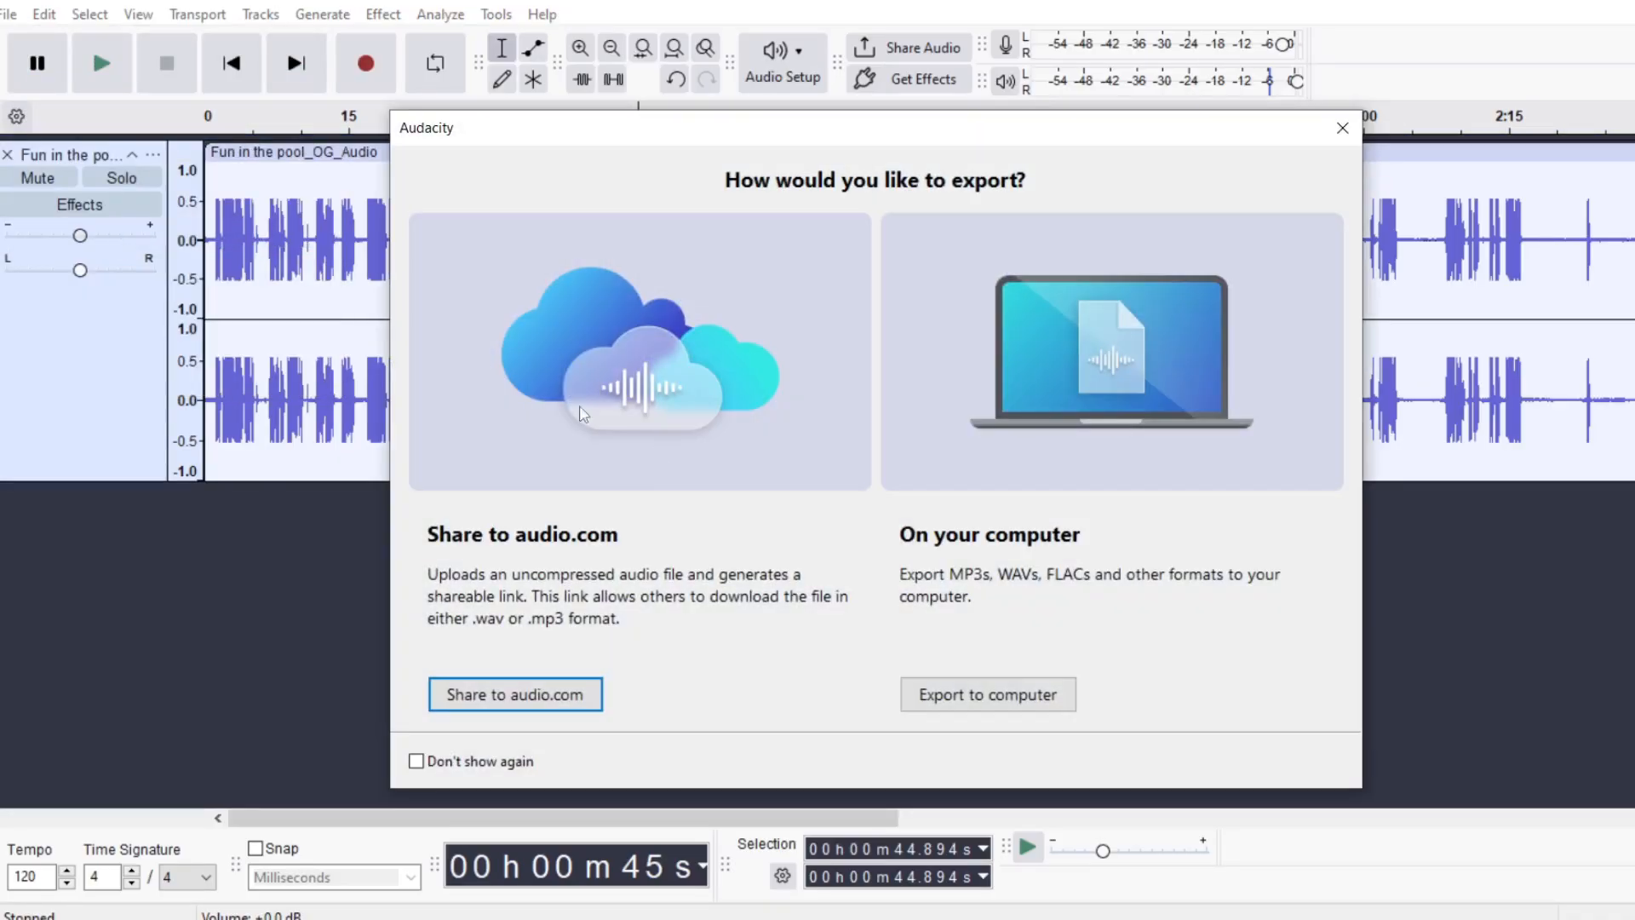
left_click(993, 698)
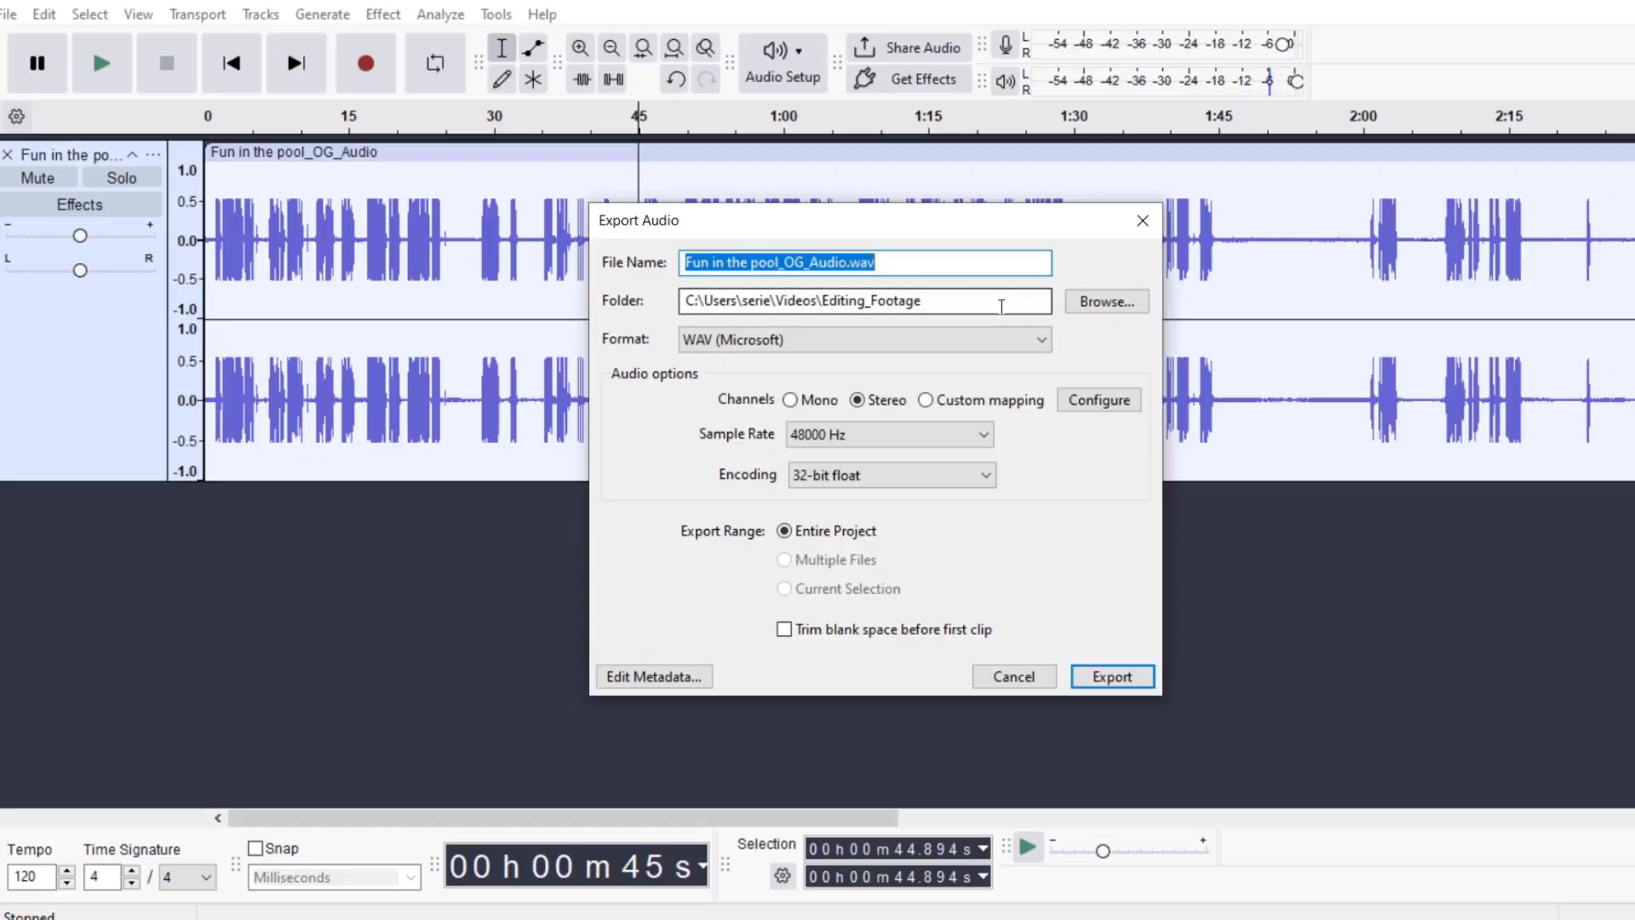
left_click(1105, 302)
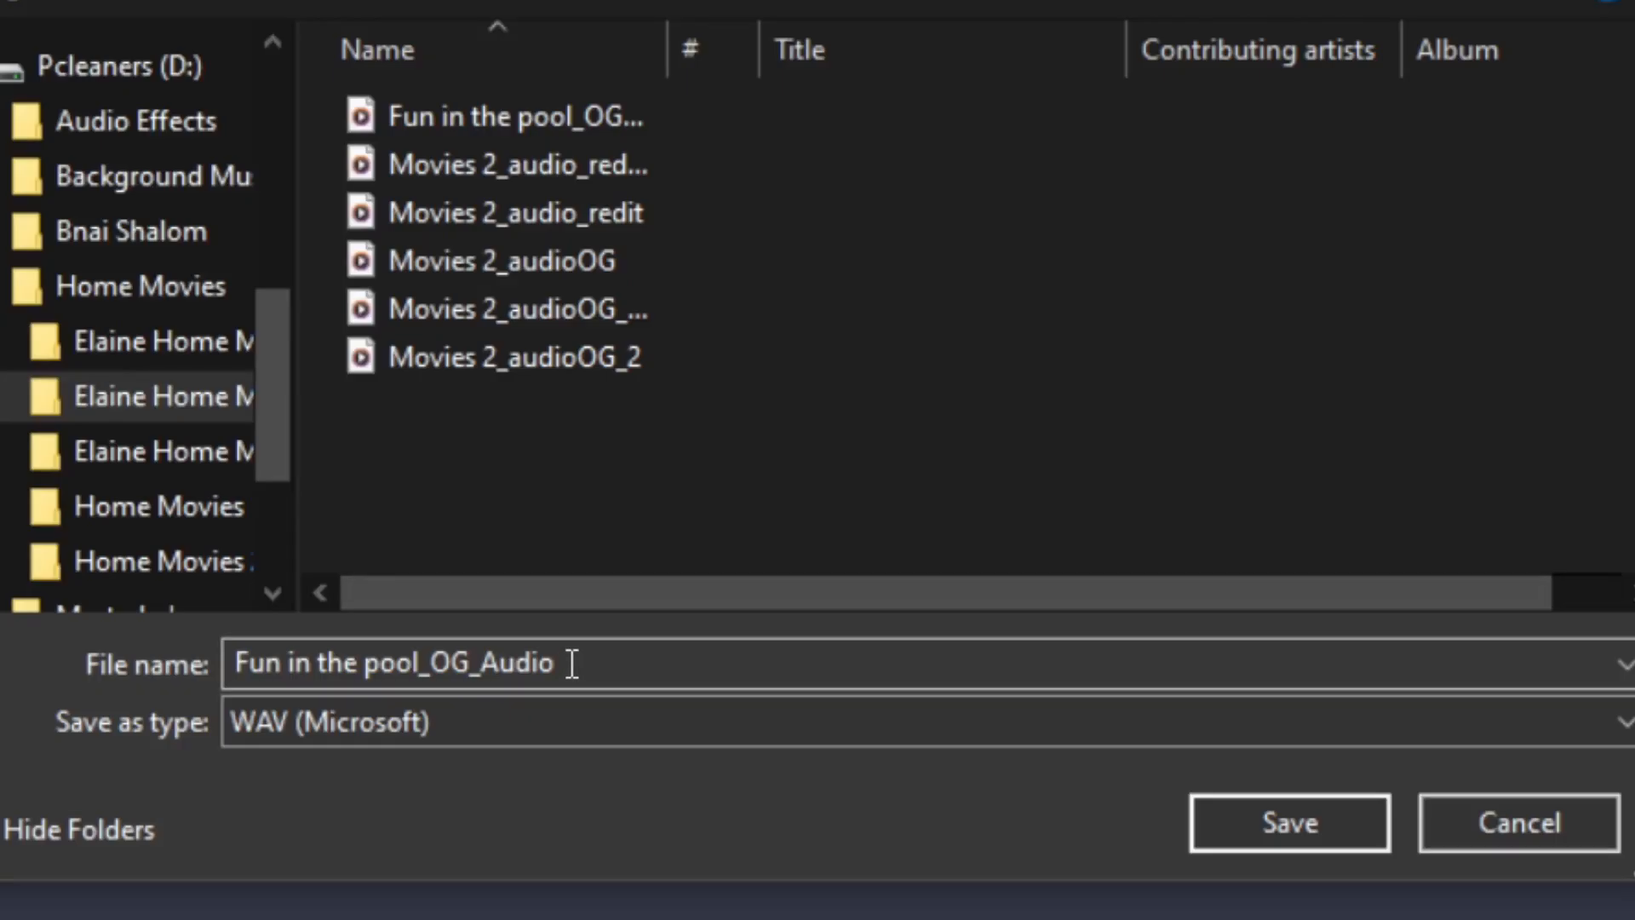
left_click(487, 662)
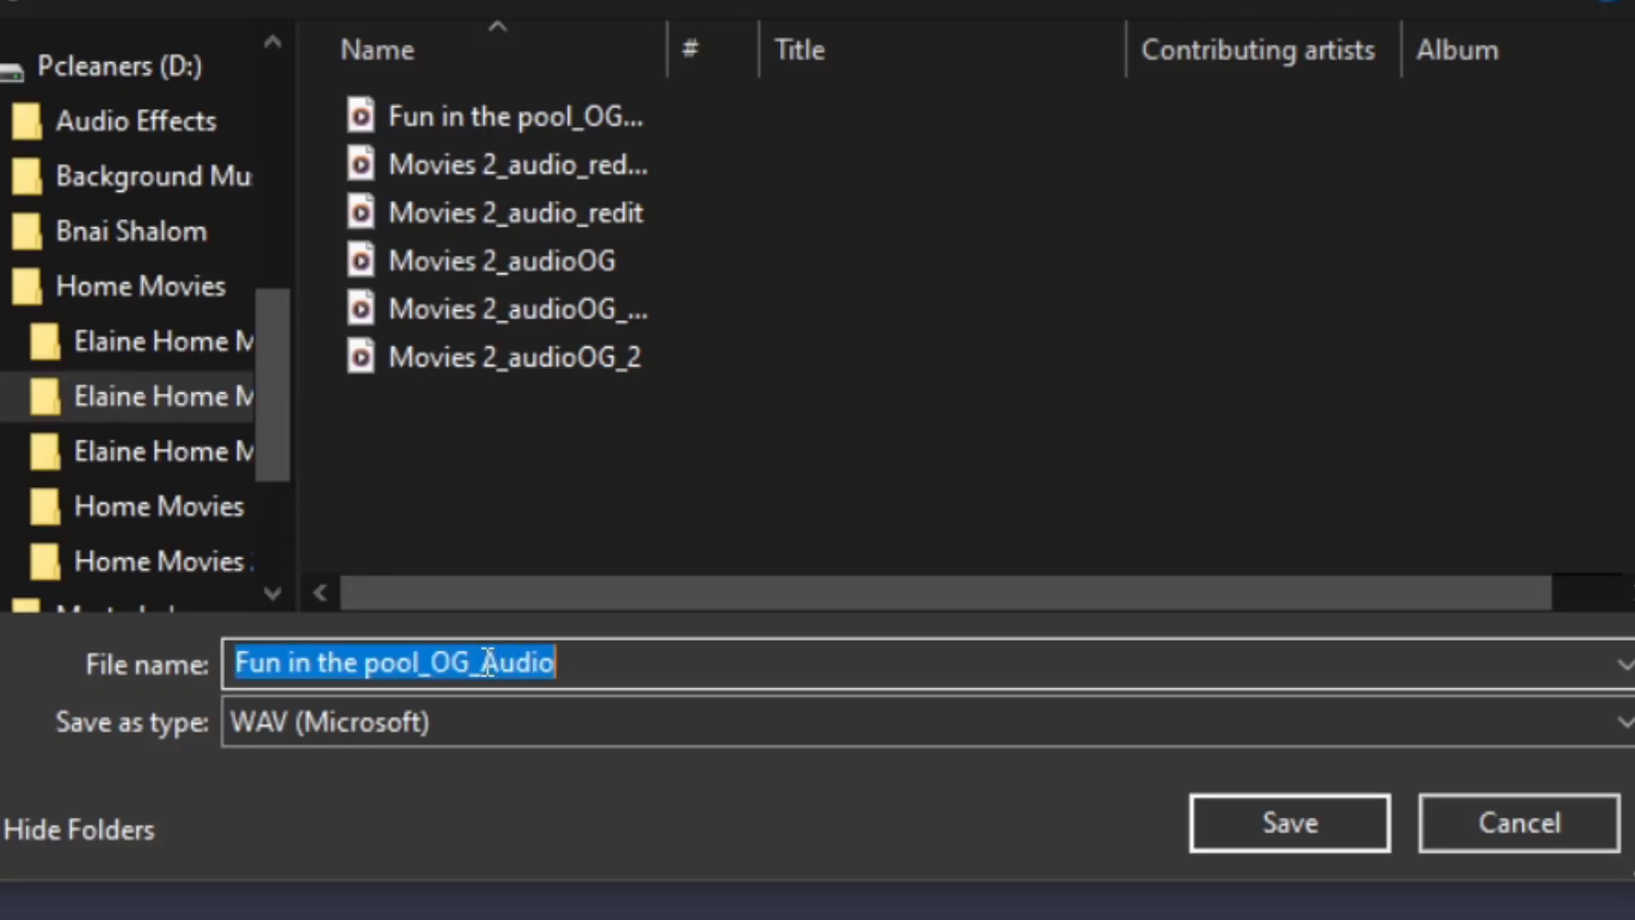
left_click(486, 662)
key("BackSpace")
key("BackSpace")
key("BackSpace")
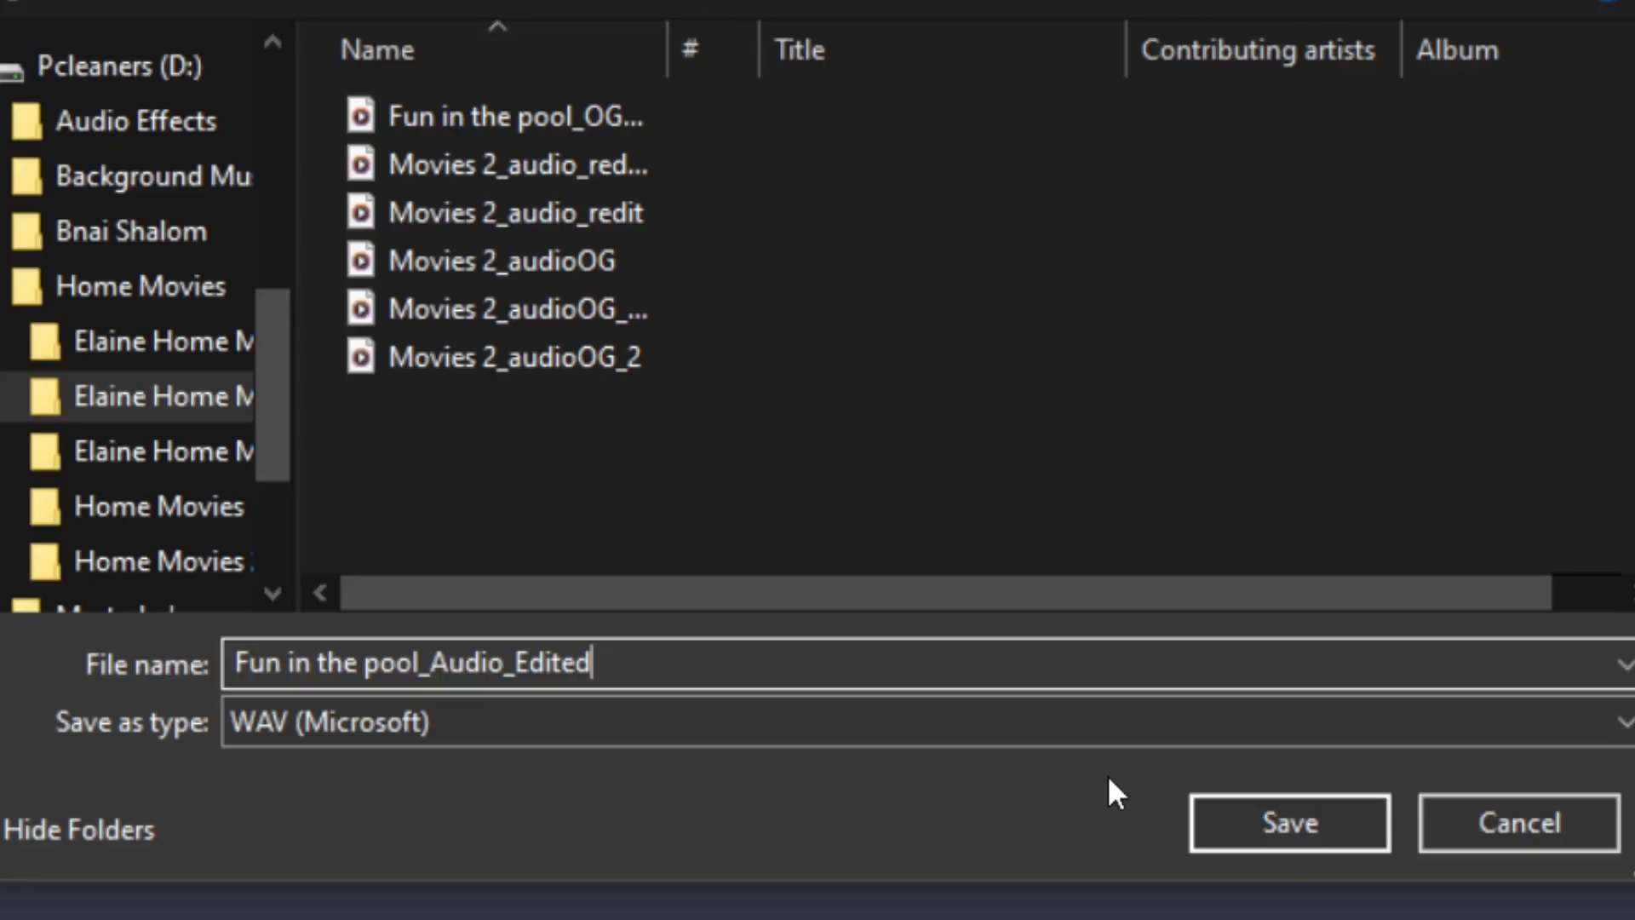
left_click(1267, 823)
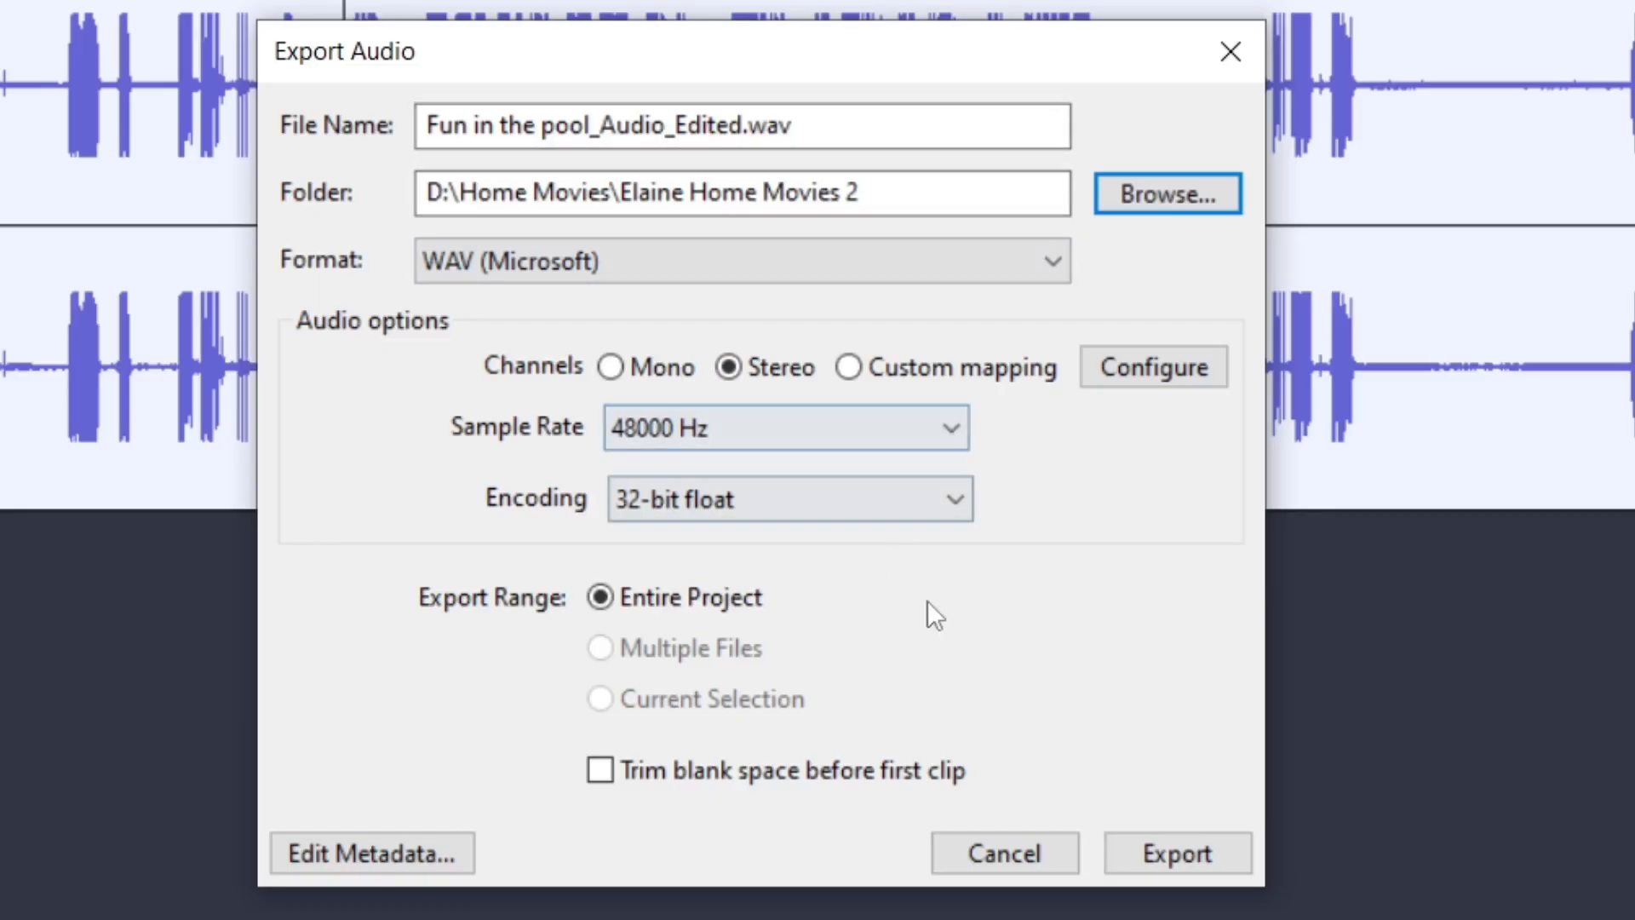
left_click(1146, 850)
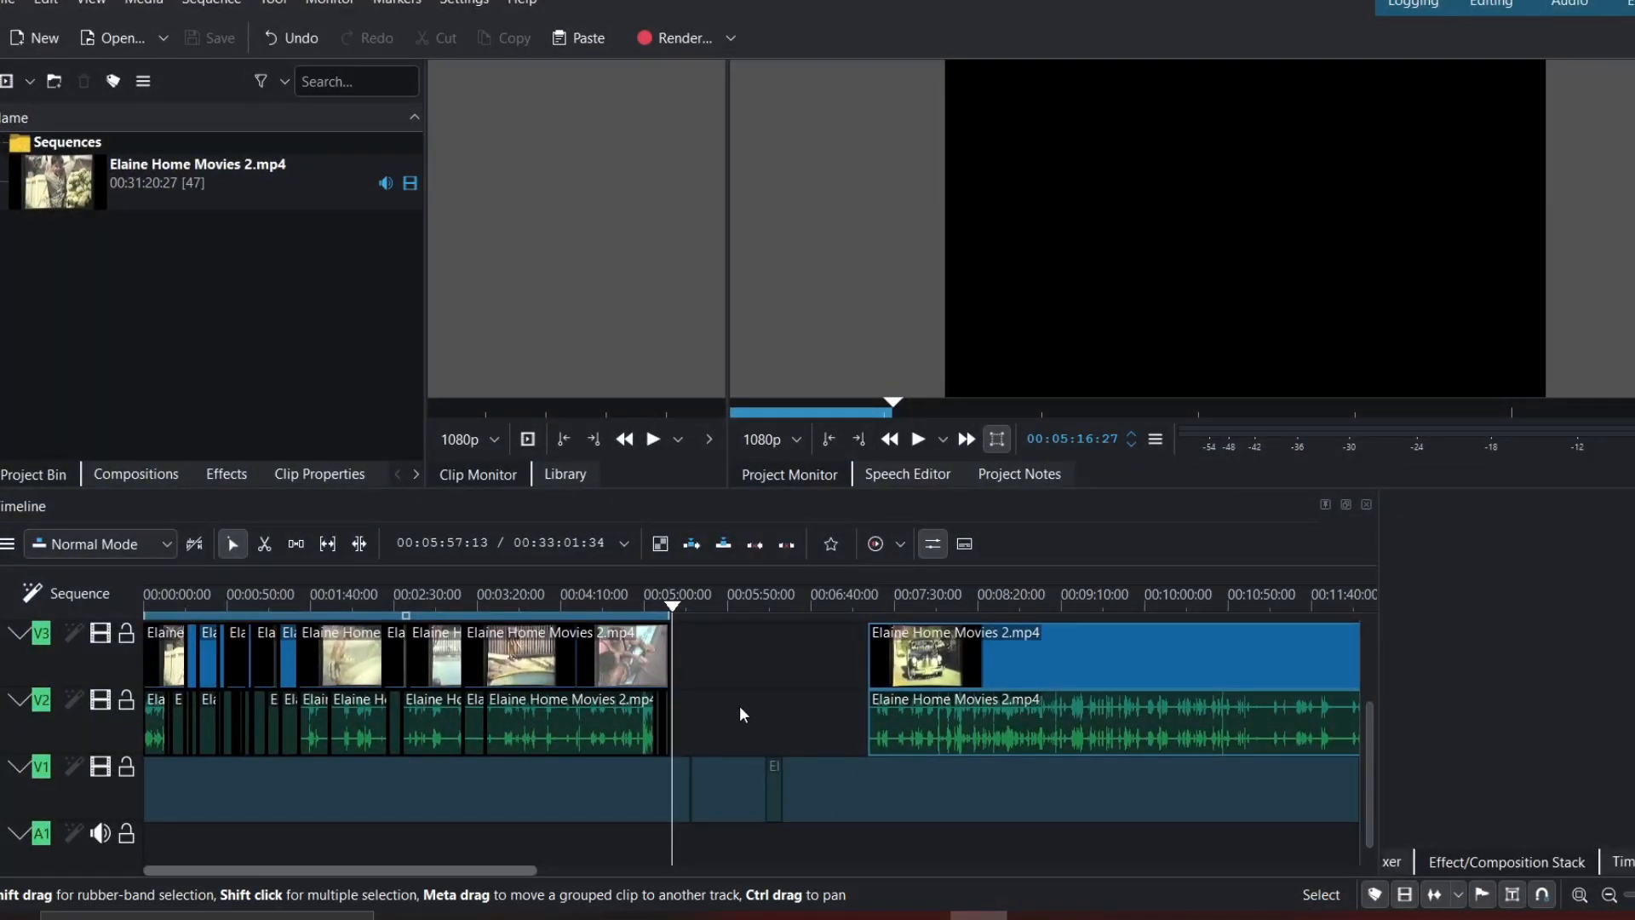
- Switch to Kdenlive and import Fun in the pool_Audio_Edited.wav into the project bin
double_click(241, 349)
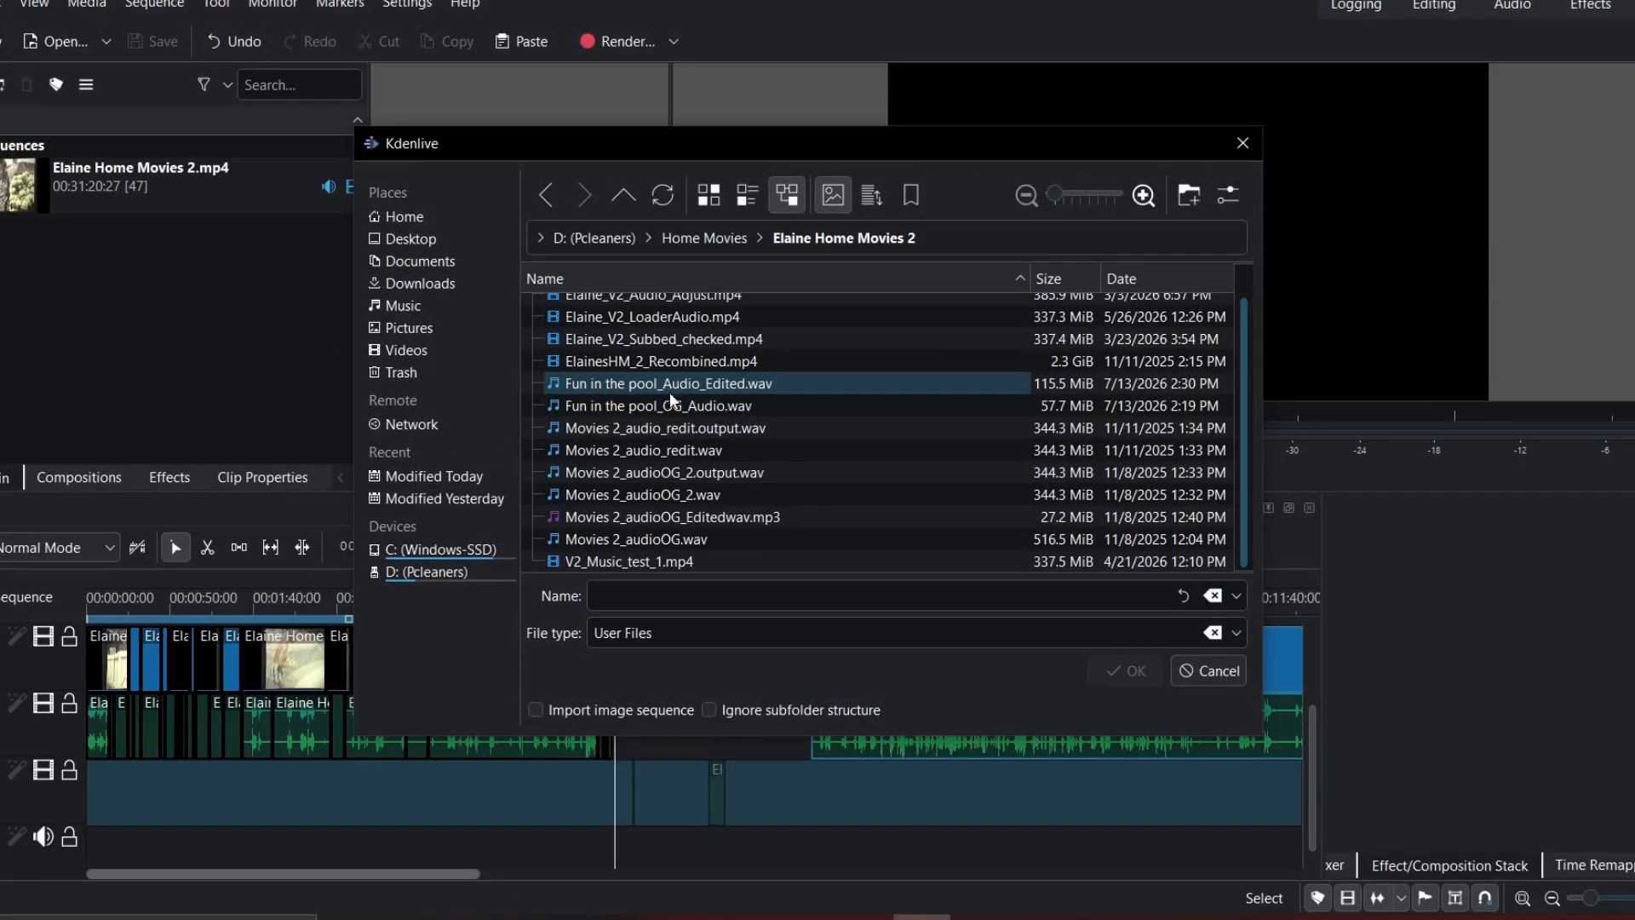
left_click(672, 385)
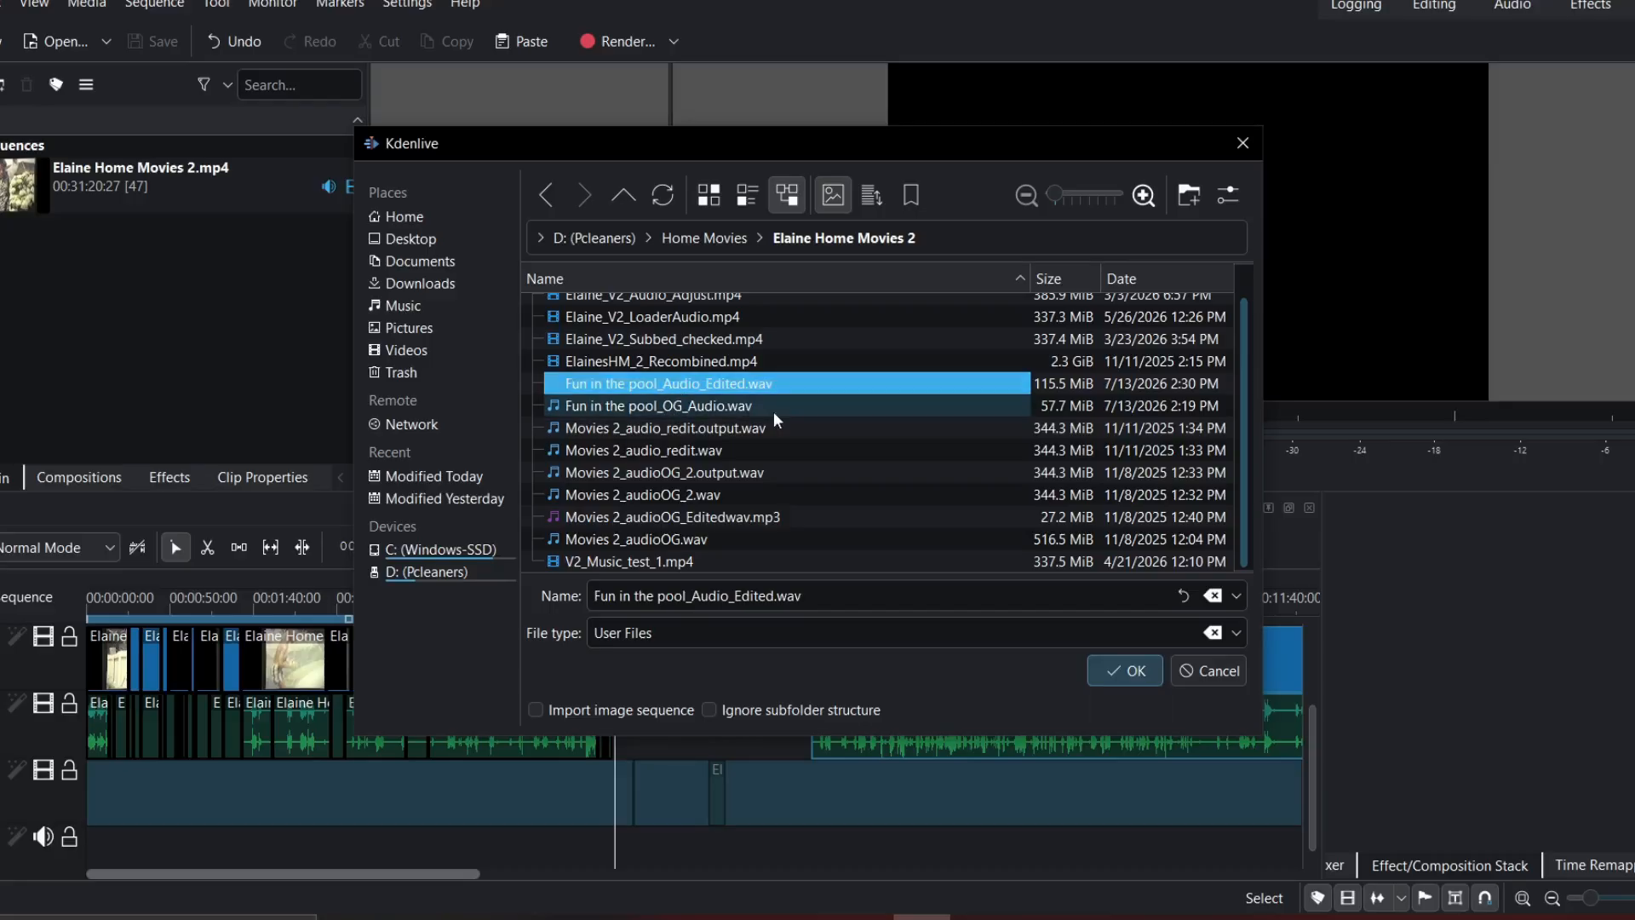
left_click(1119, 671)
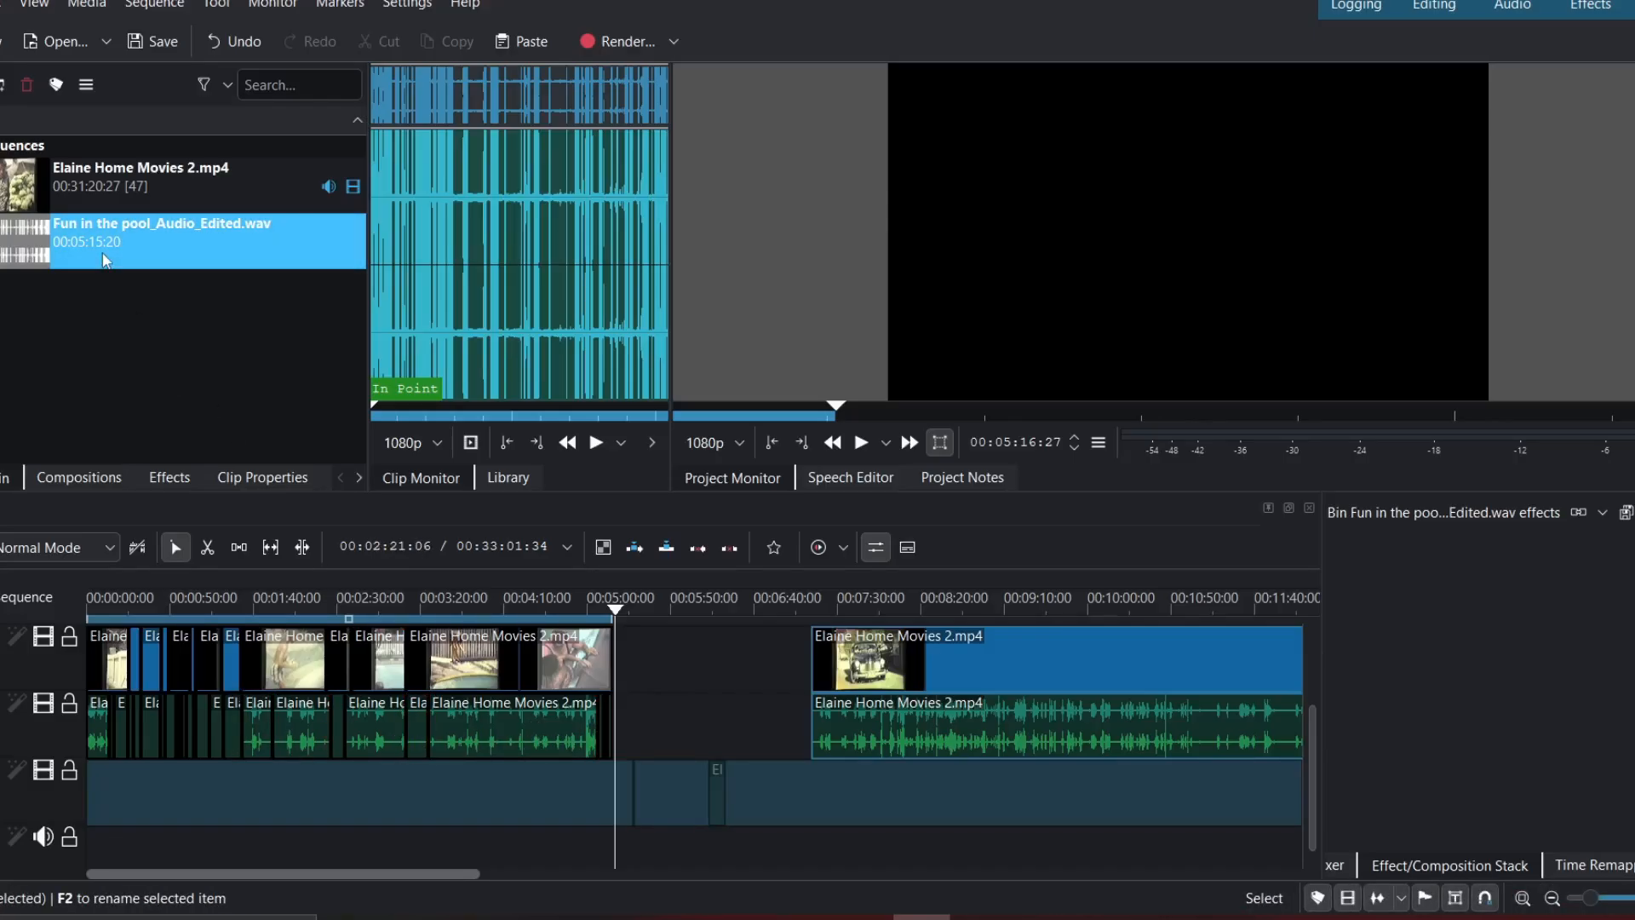
- Place the edited WAV at the very start of the audio track below the original audio and unmute that track
left_click_drag(105, 260, 89, 753)
left_click(44, 748)
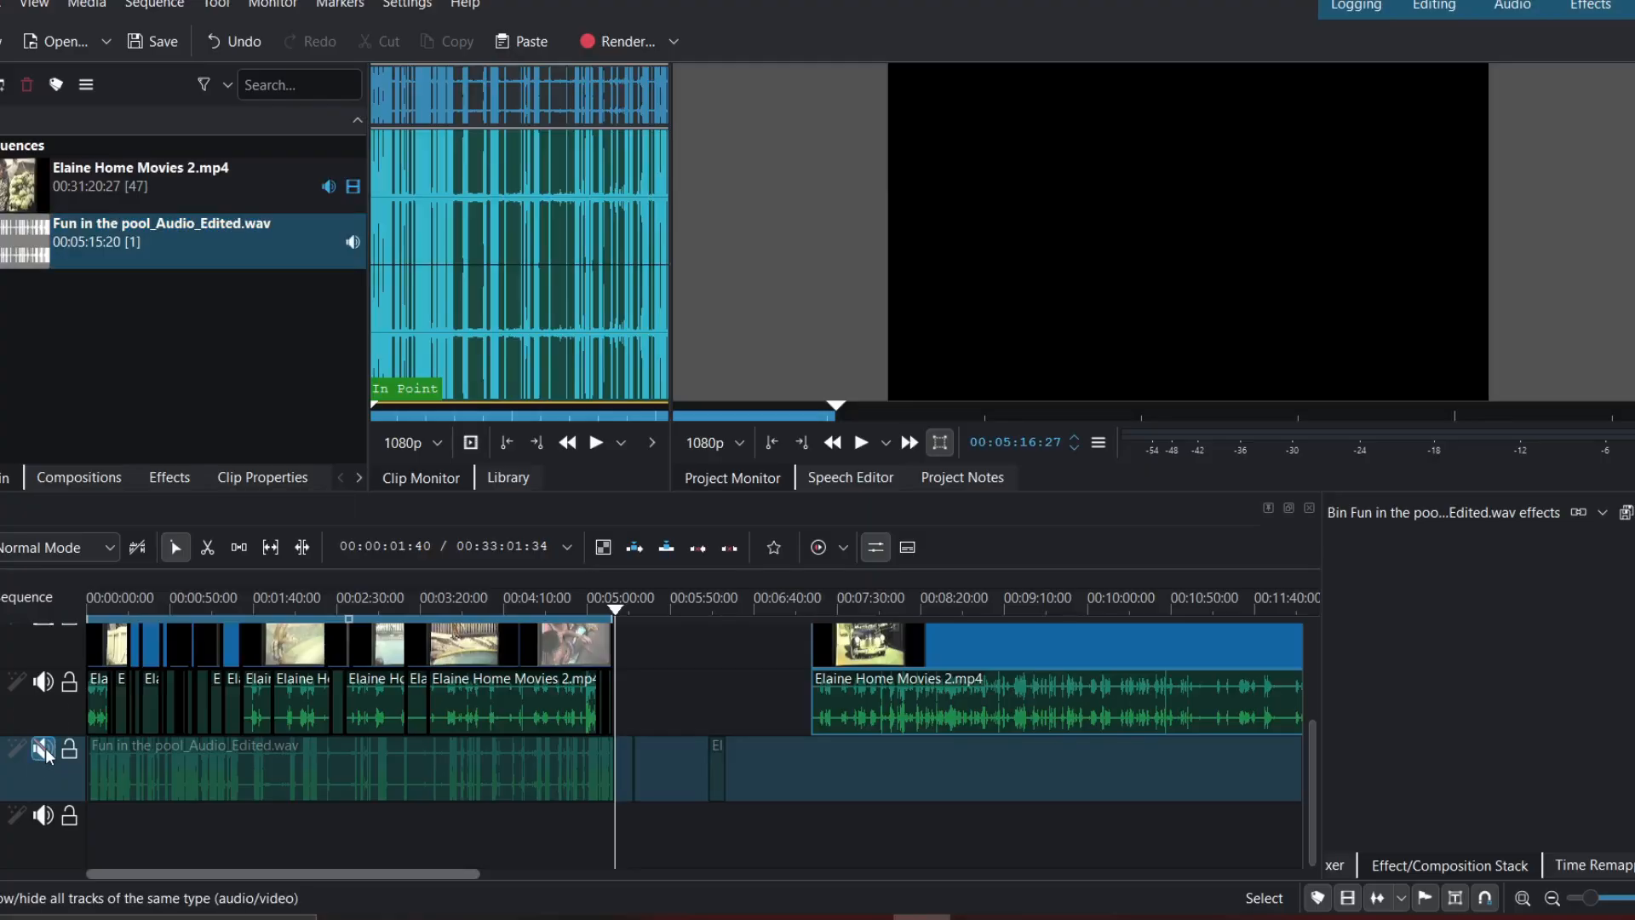
scroll(171, 771, "up", 4)
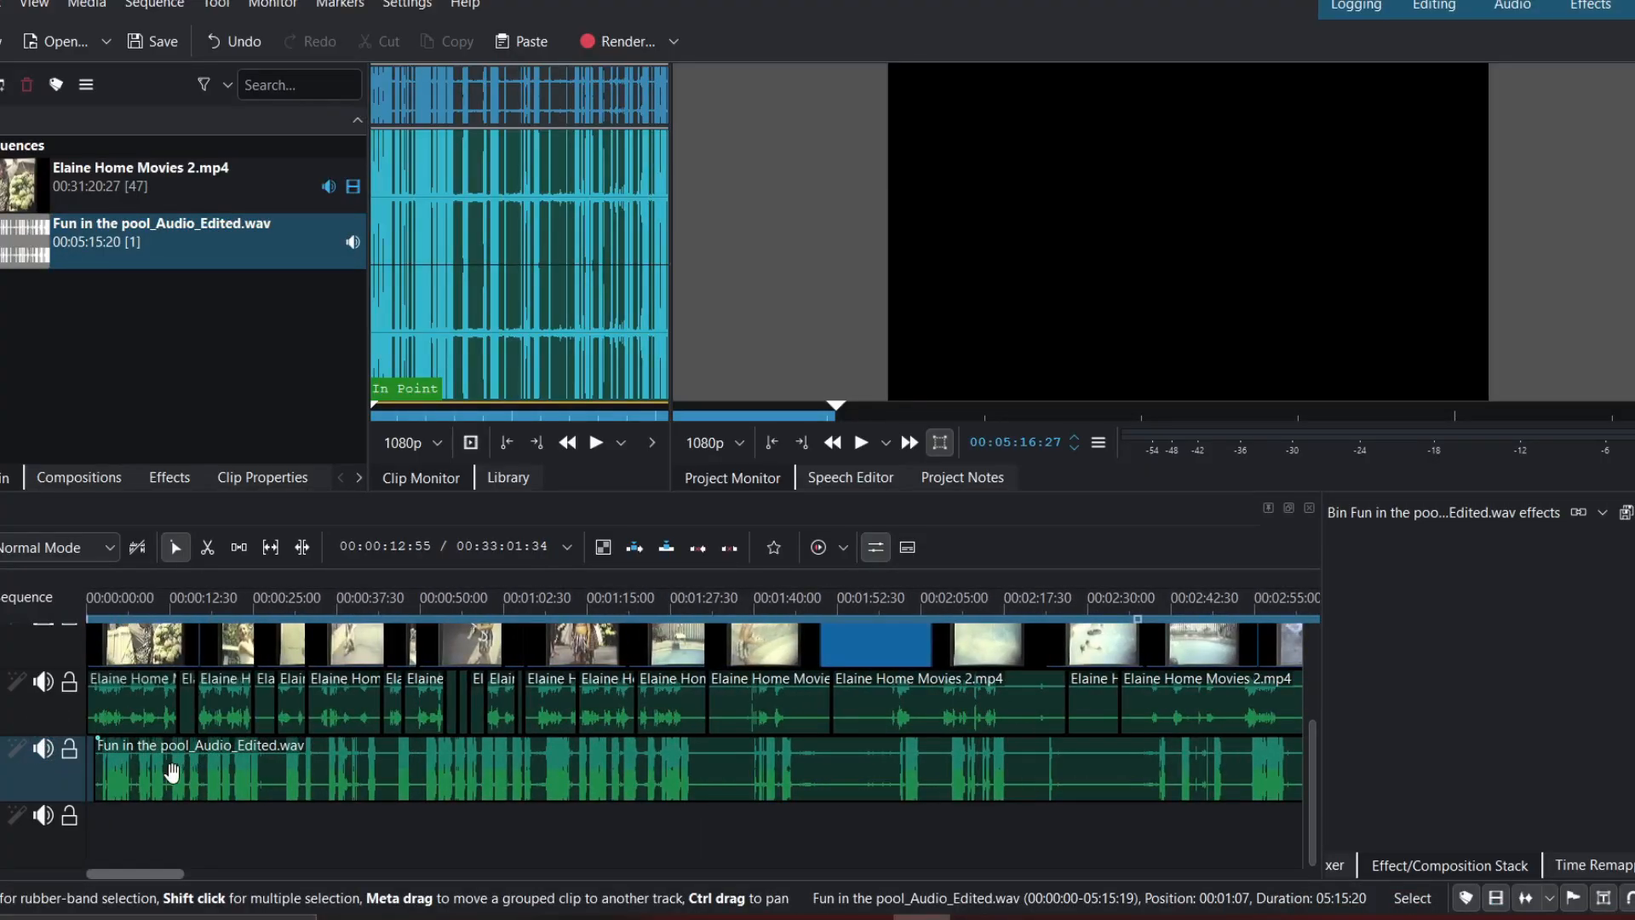
left_click_drag(220, 786, 188, 790)
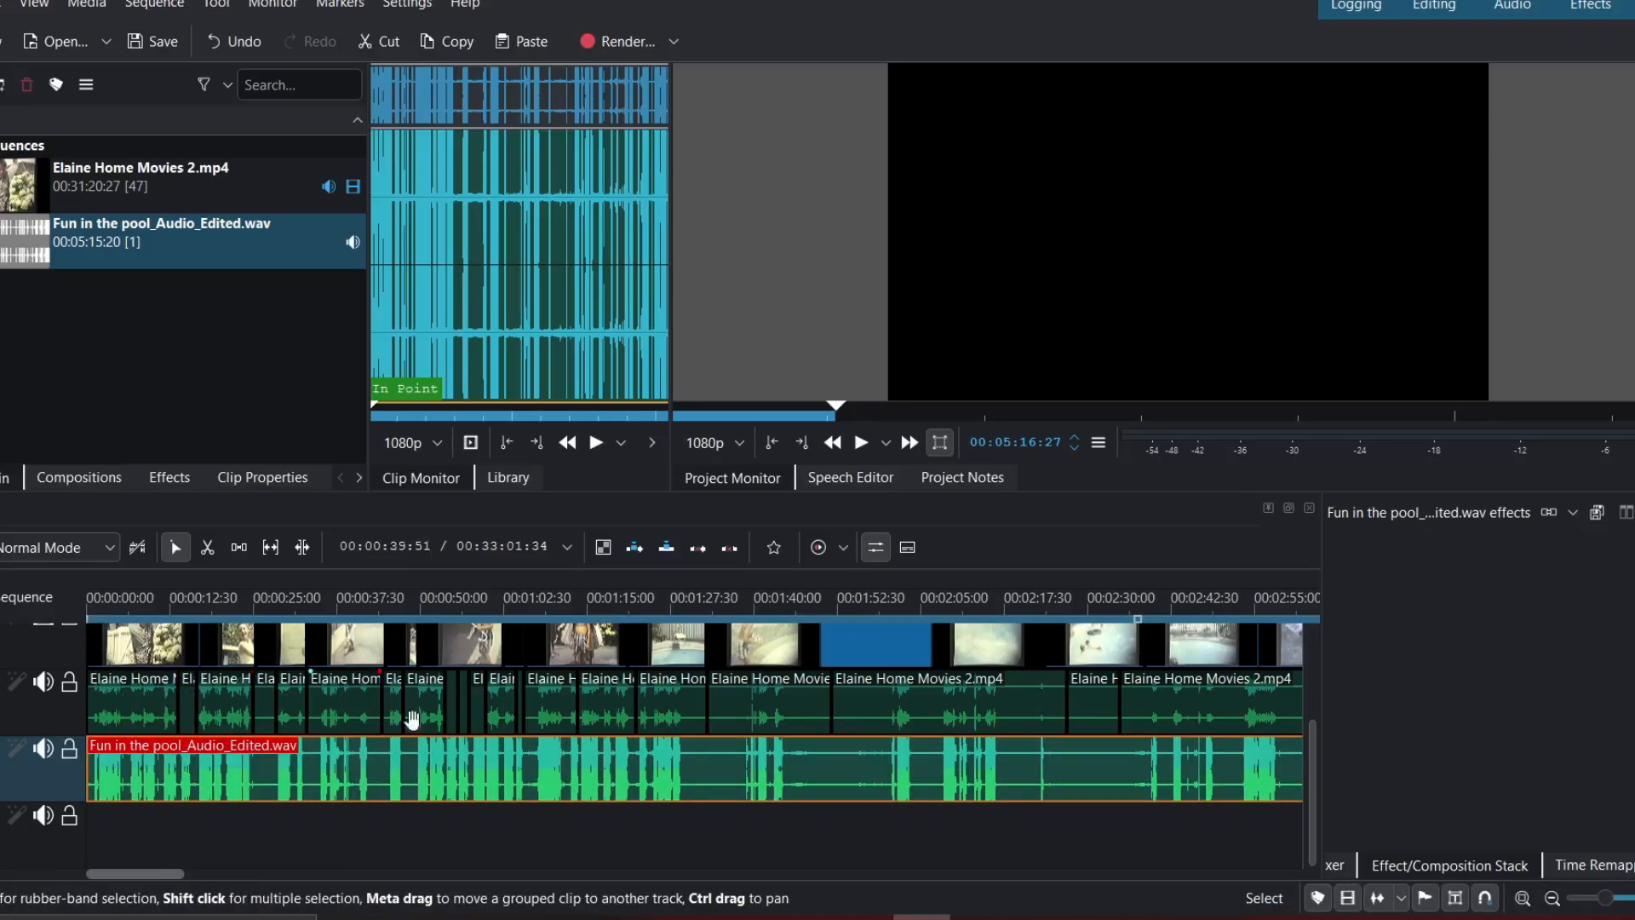
- Play the timeline from the start and mute the original audio track to hear only the edited audio with the picture
left_click(92, 608)
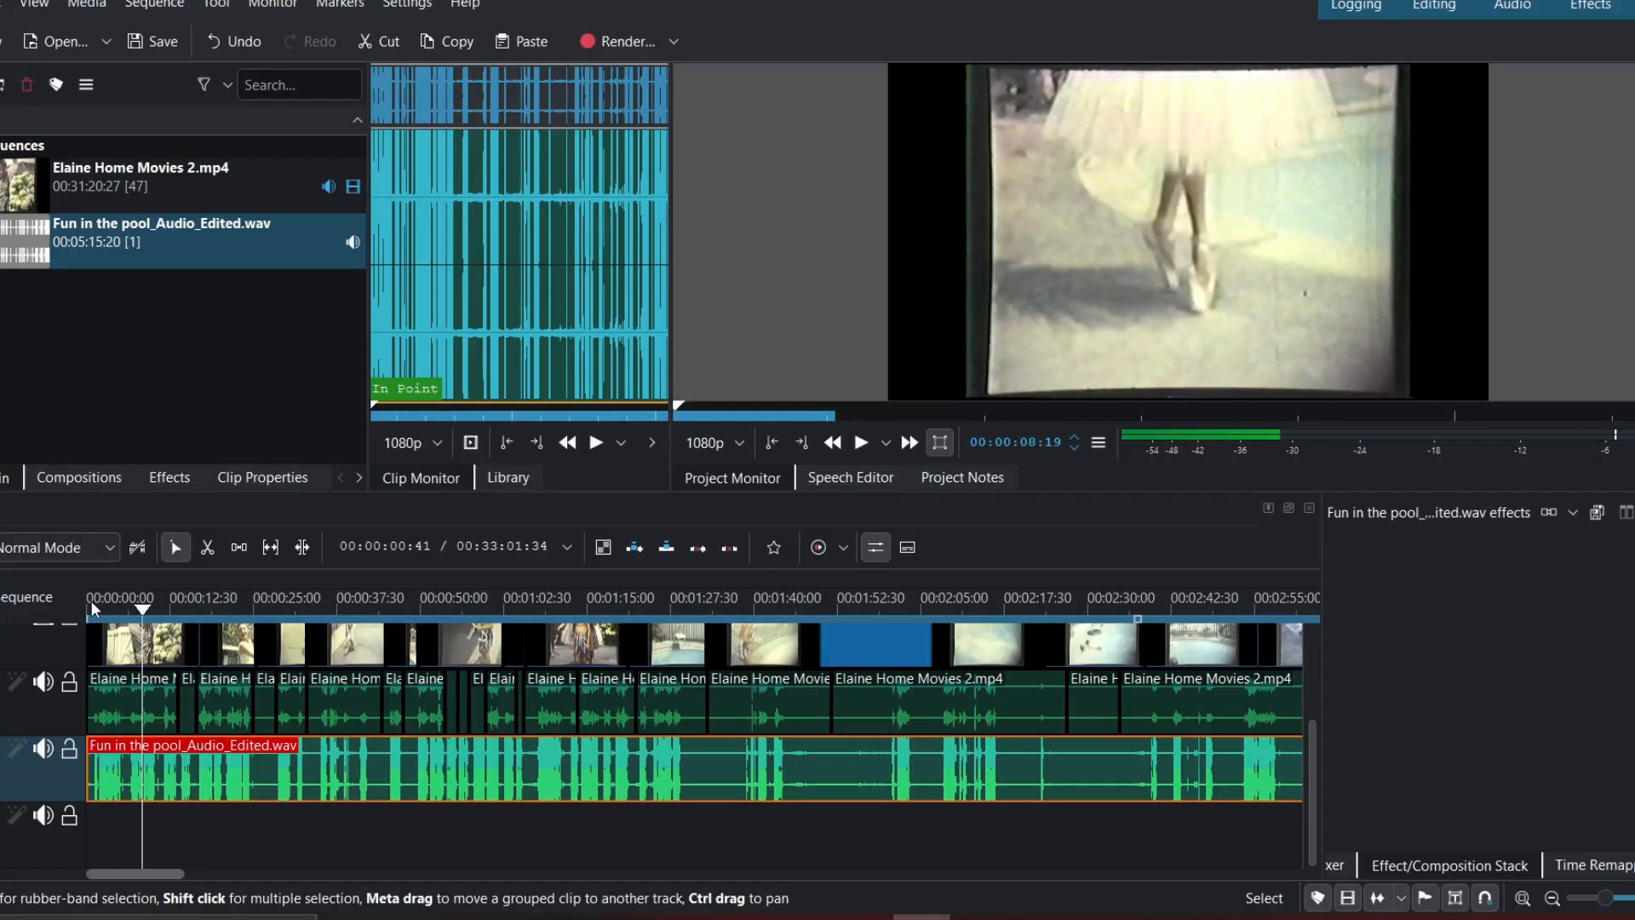
left_click(40, 690)
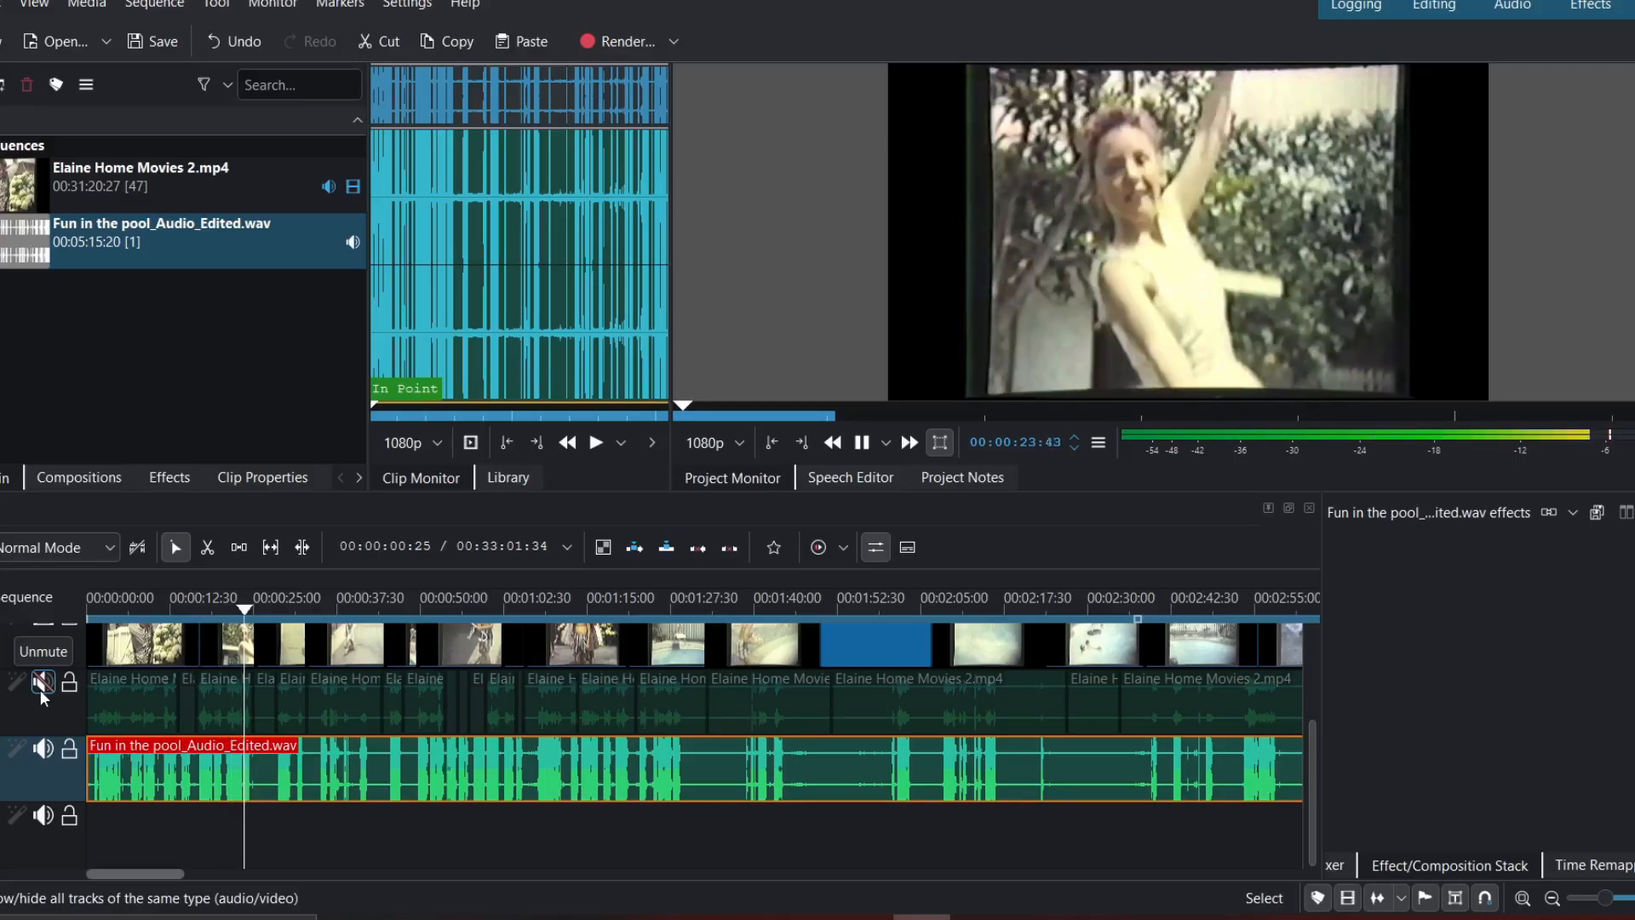
key("space")
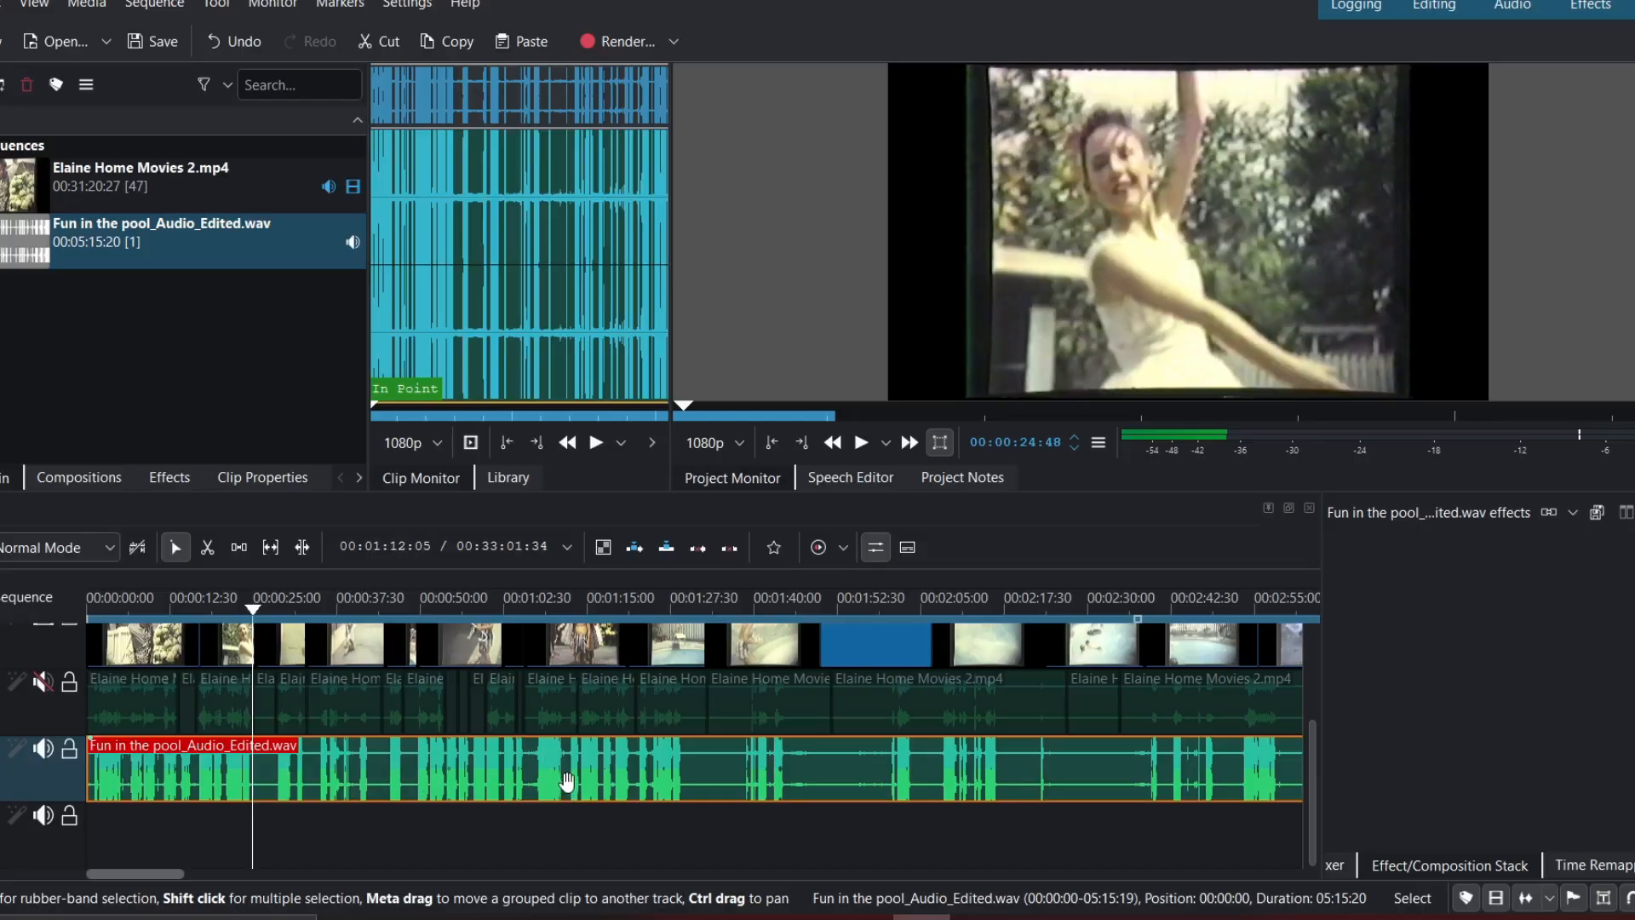
- Switch to the home-movies folder in File Explorer and point out the original-audio WAV and the raw footage video
left_click(553, 716)
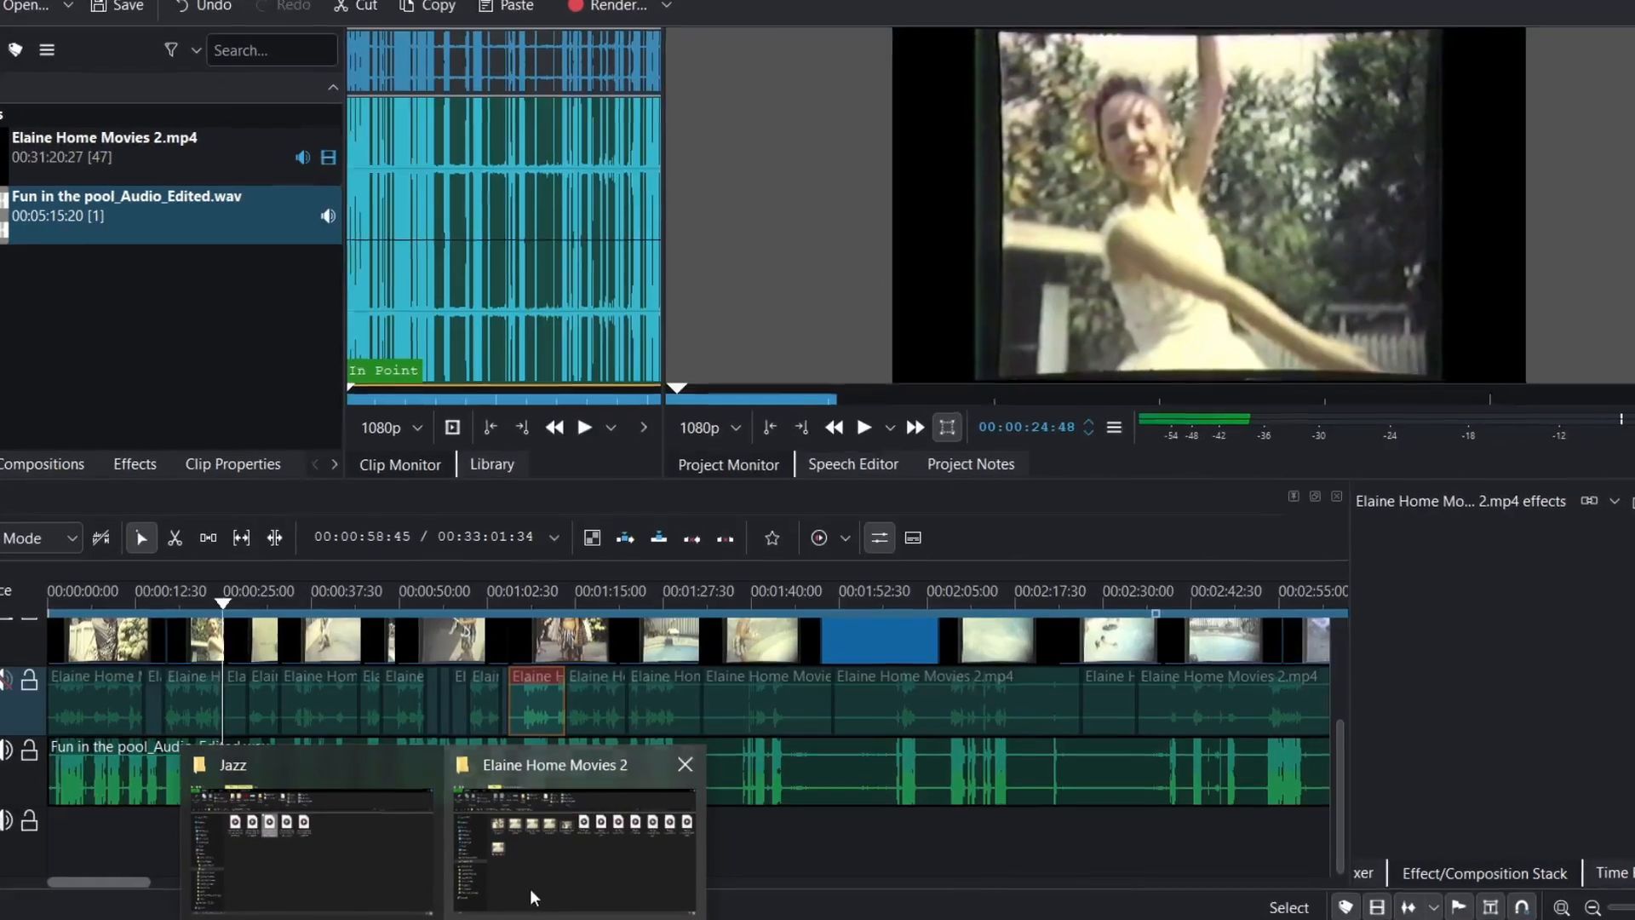
left_click(530, 888)
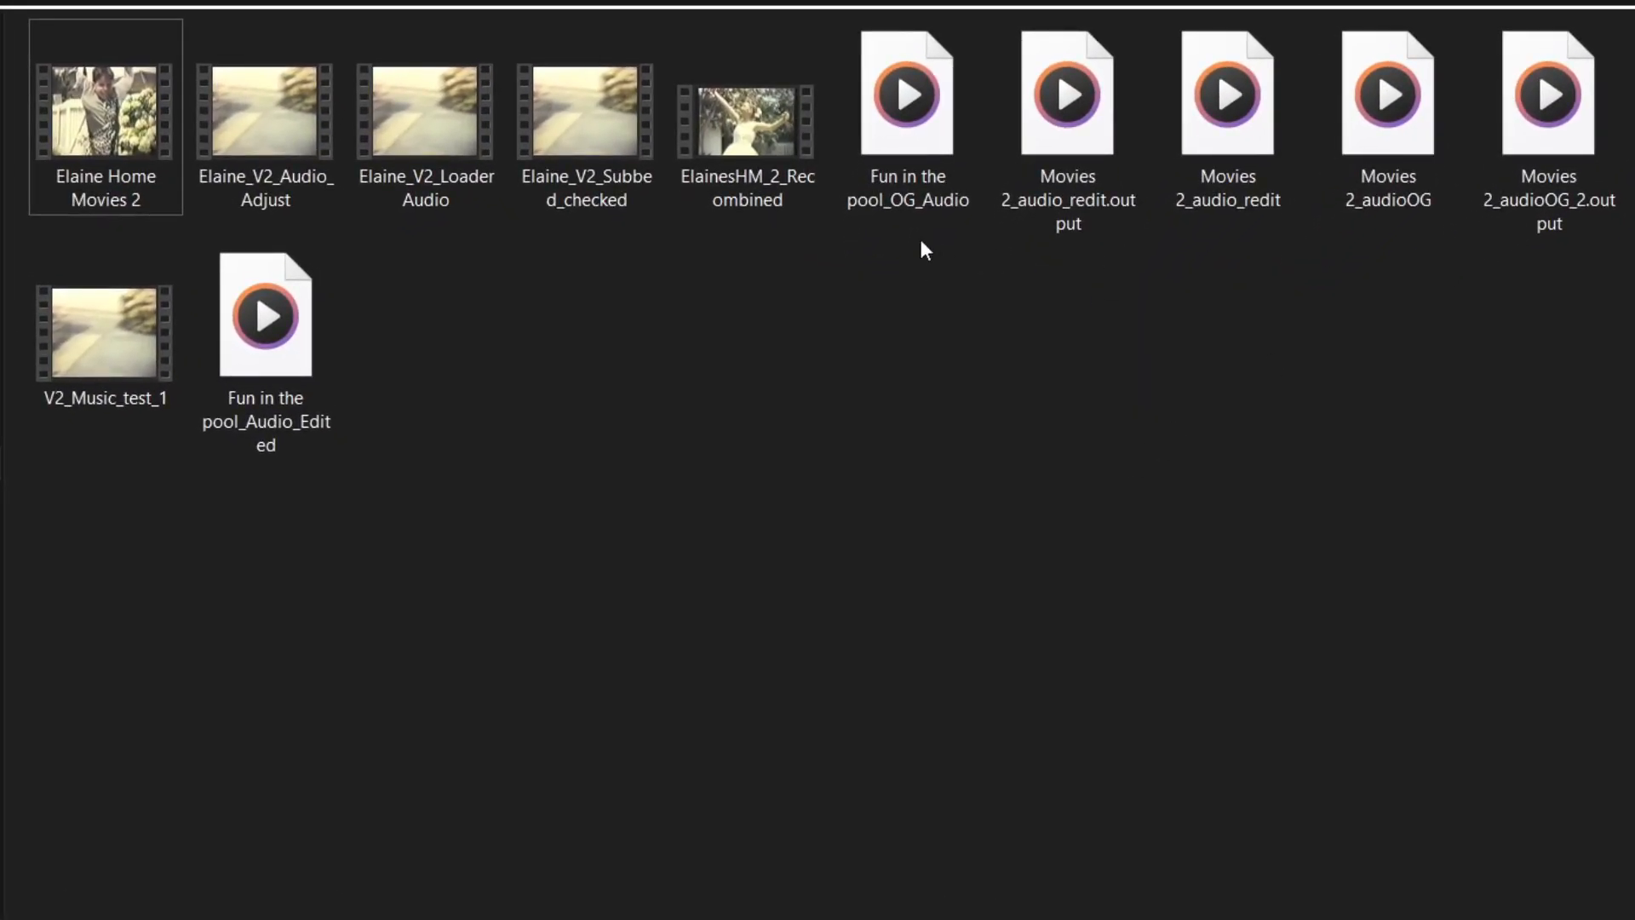
left_click(901, 157)
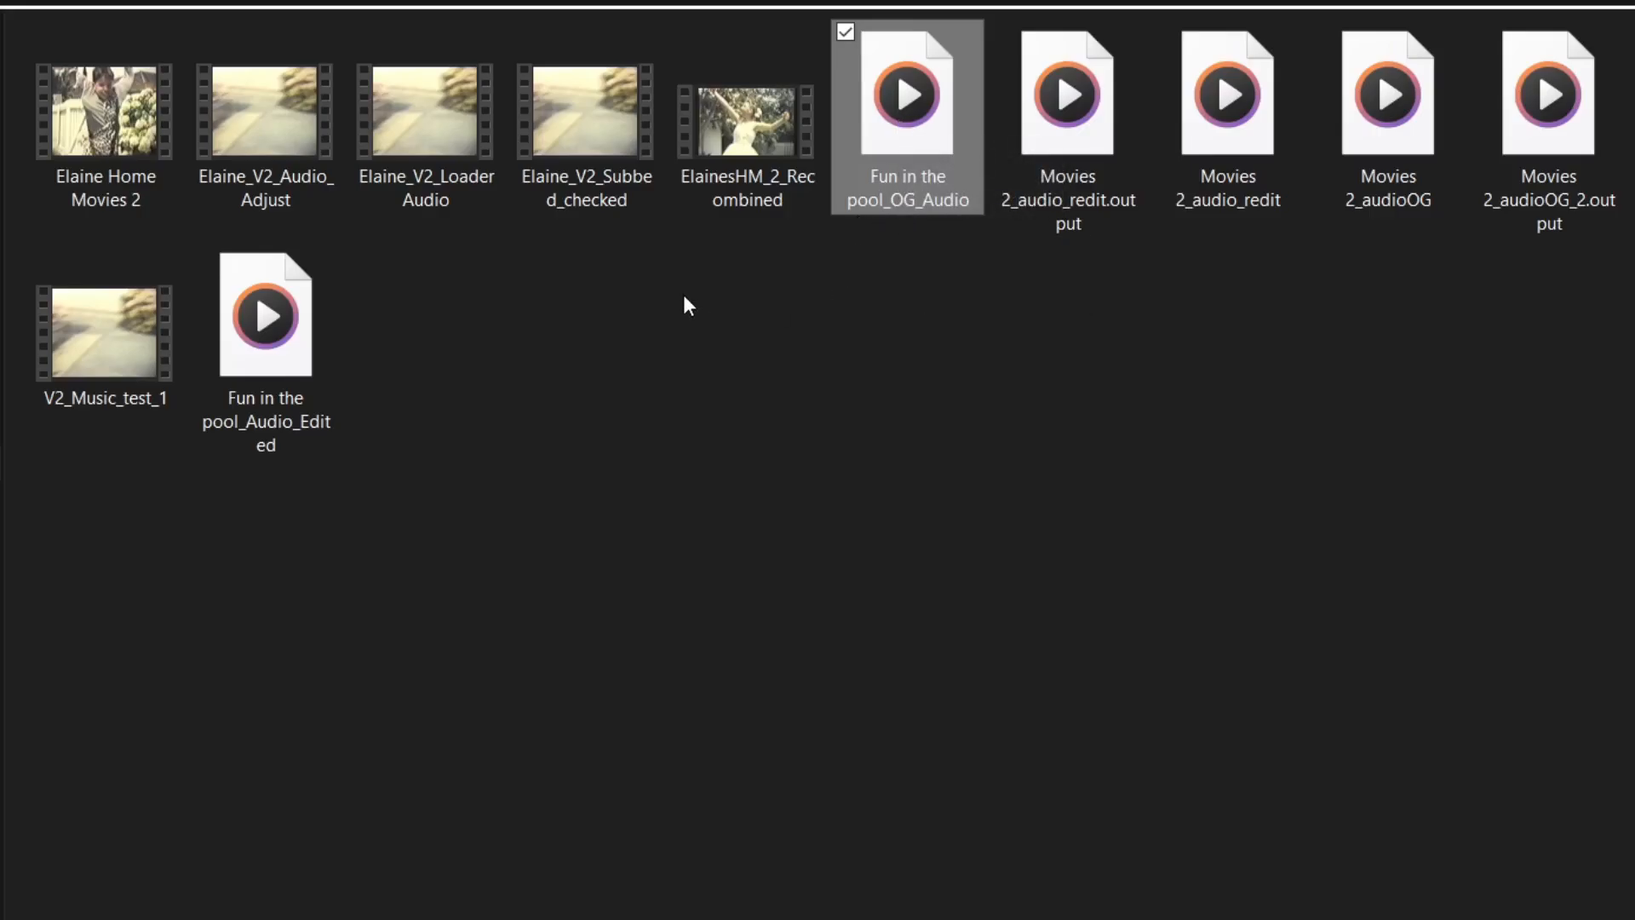
left_click(75, 135)
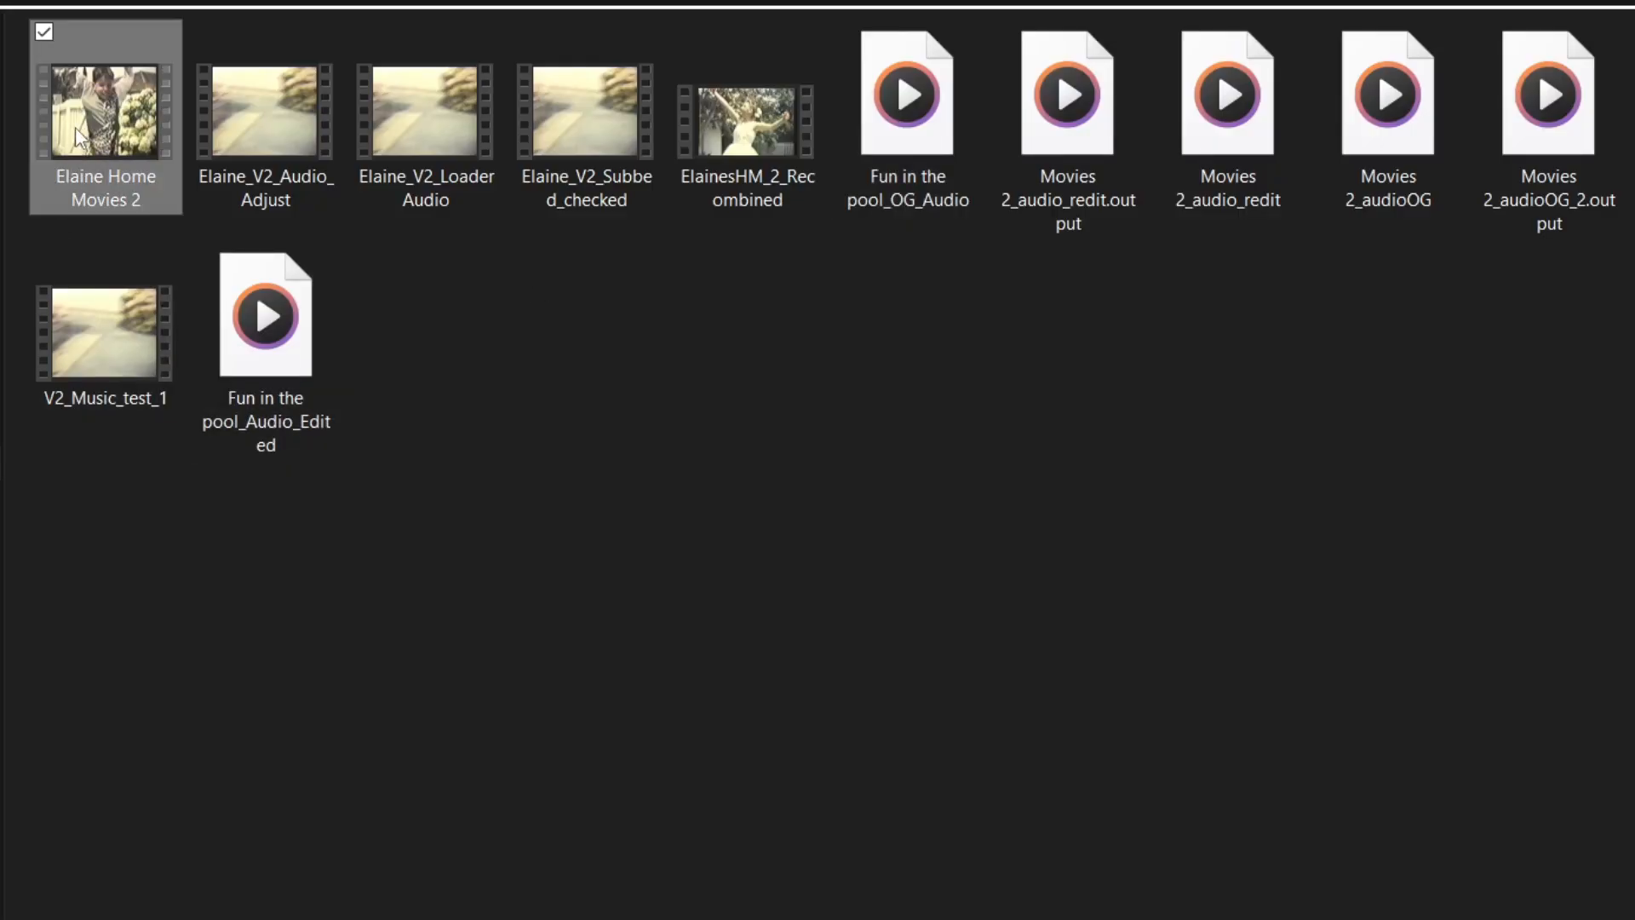
mouse_move(109, 135)
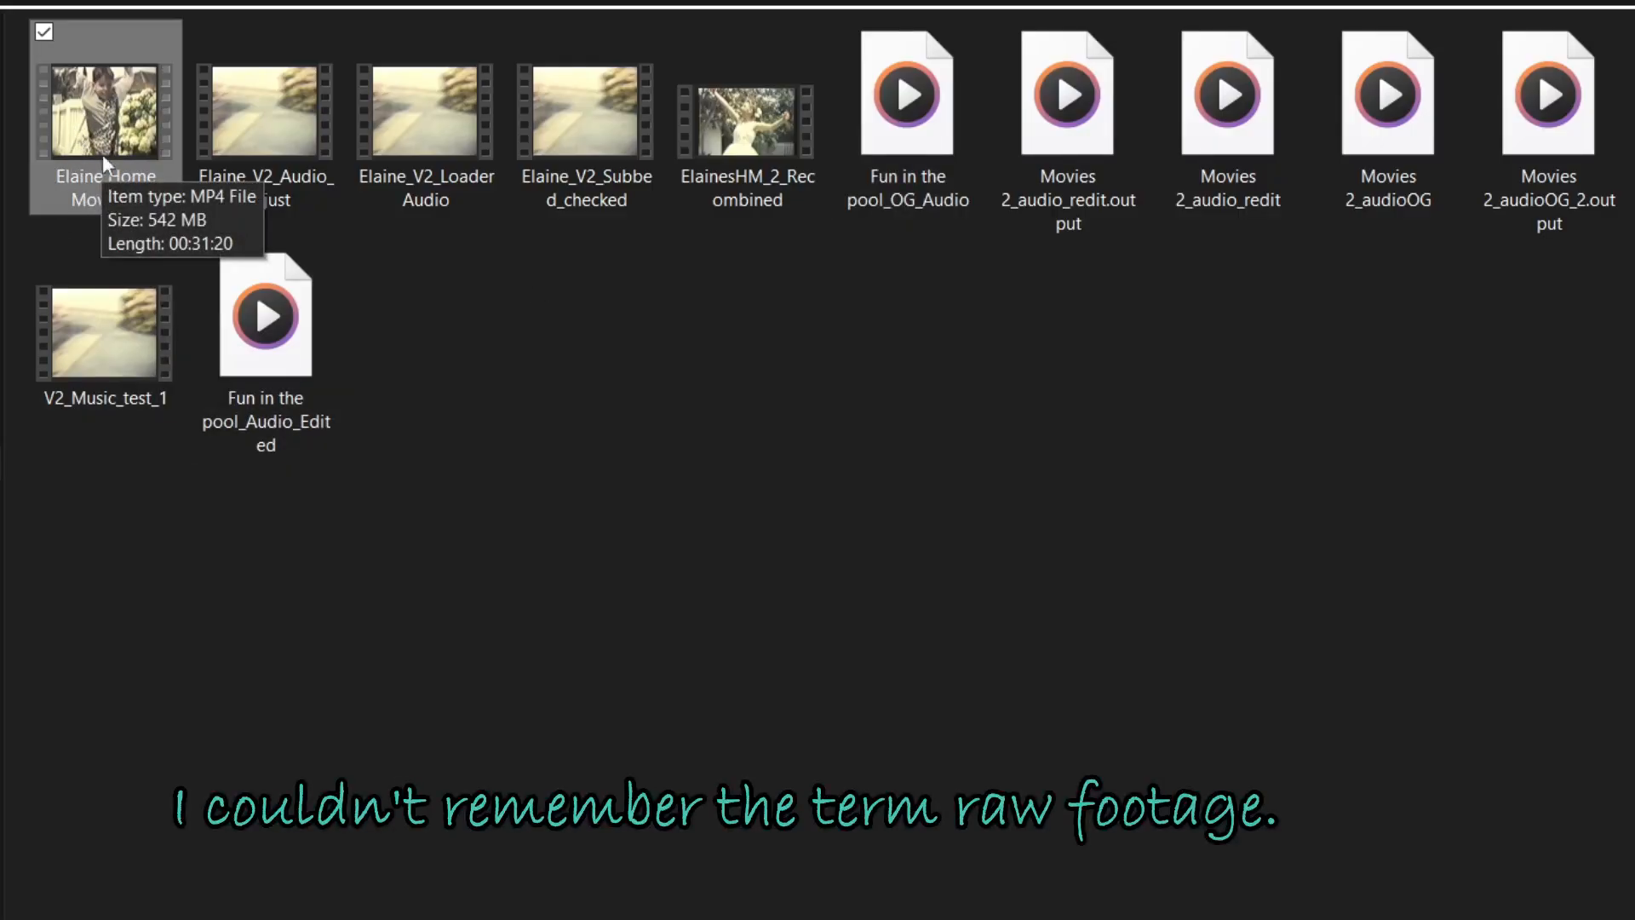